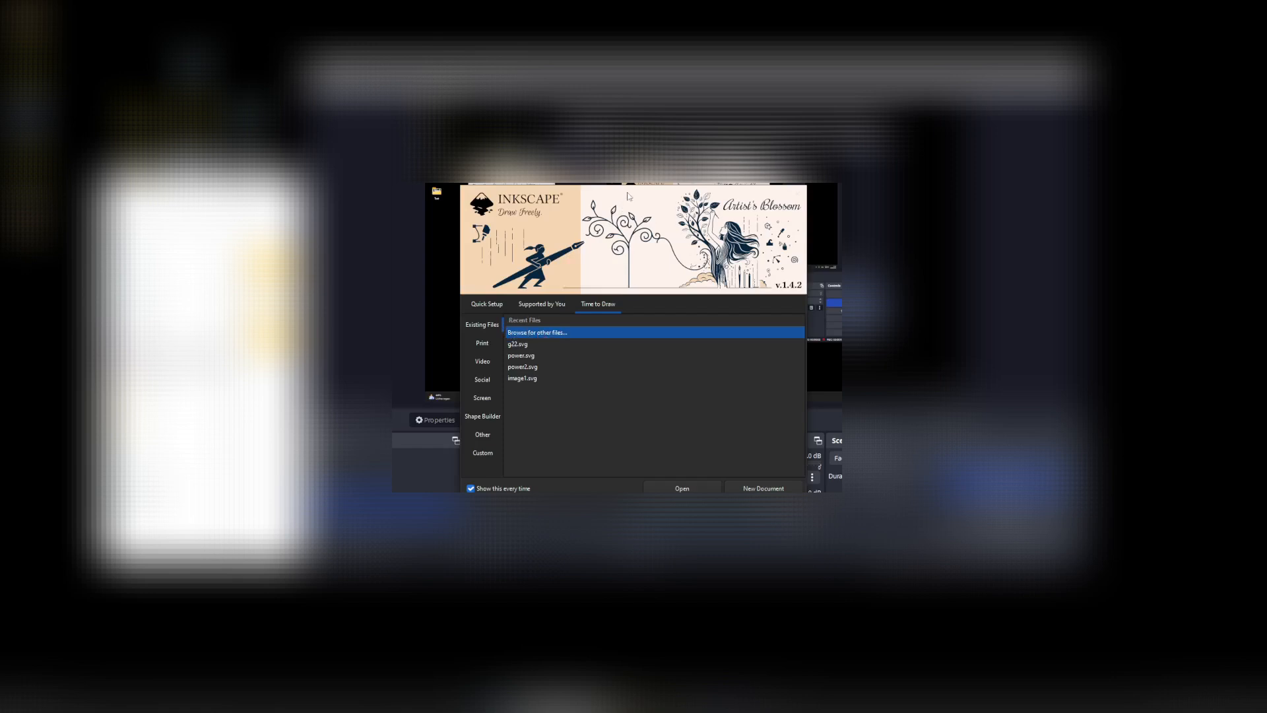
Create a new document from the custom No Layers template.
left_click_drag(629, 196, 565, 205)
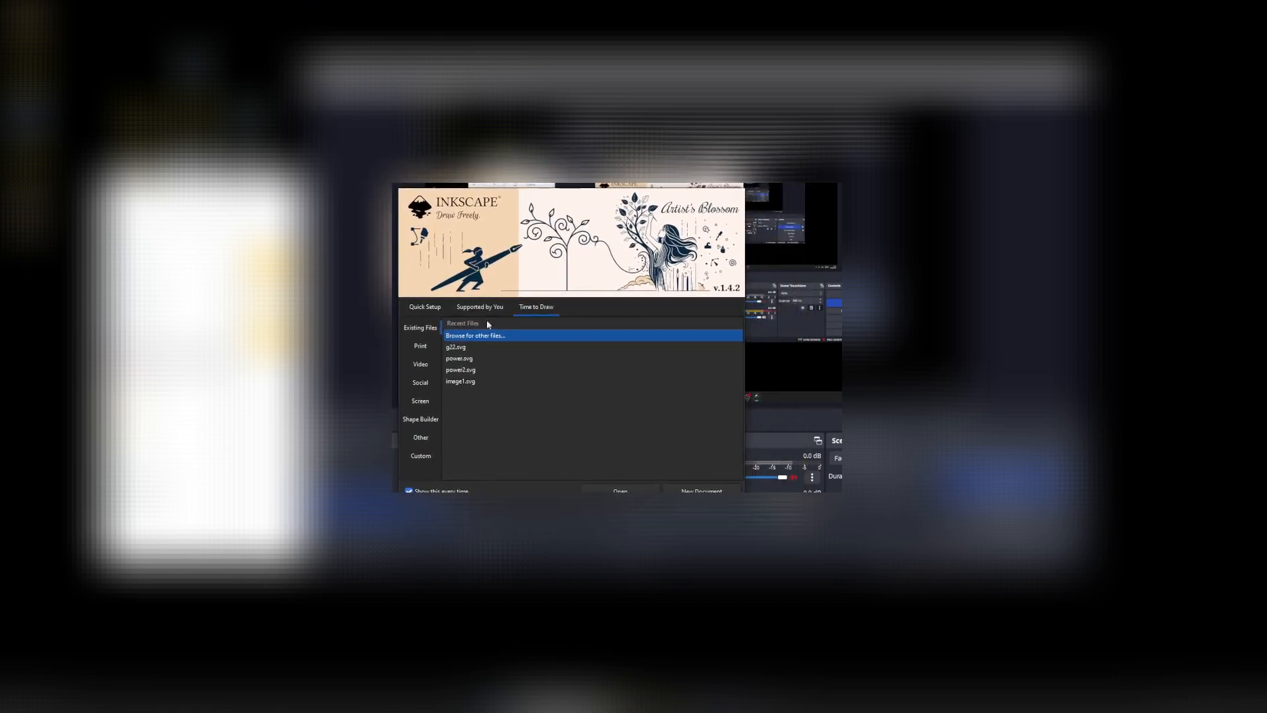
left_click(426, 439)
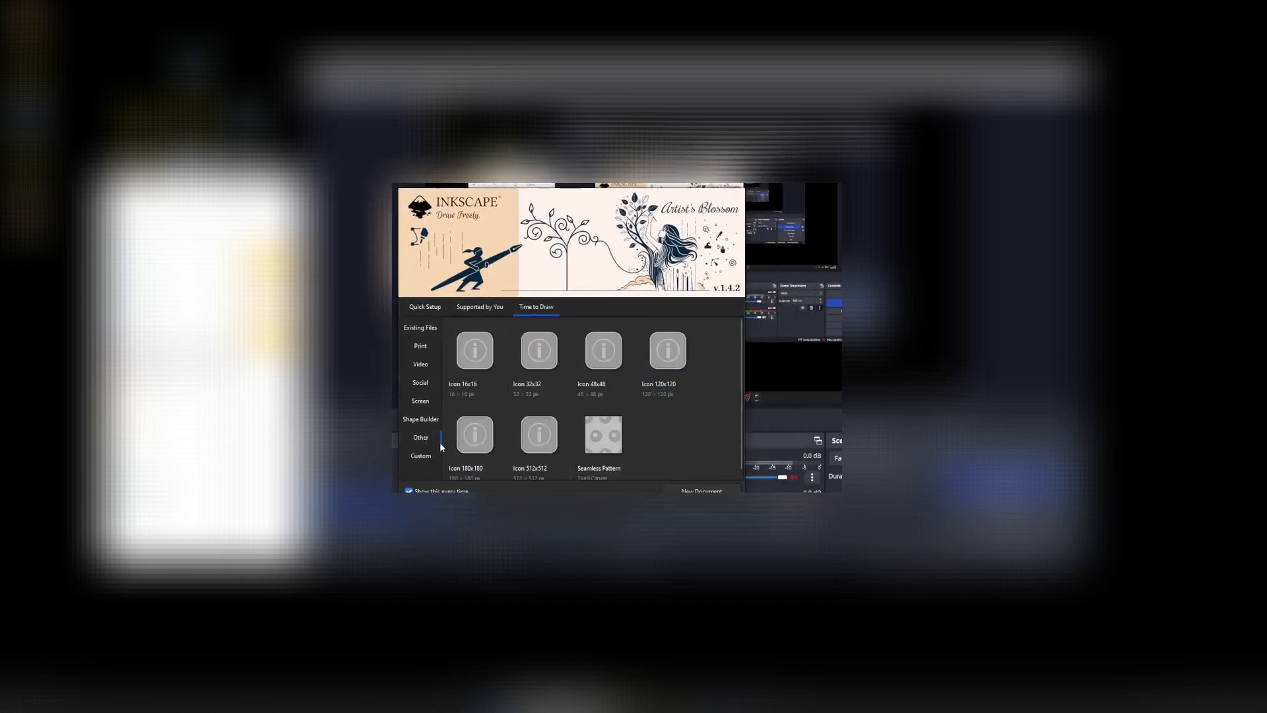
left_click(421, 455)
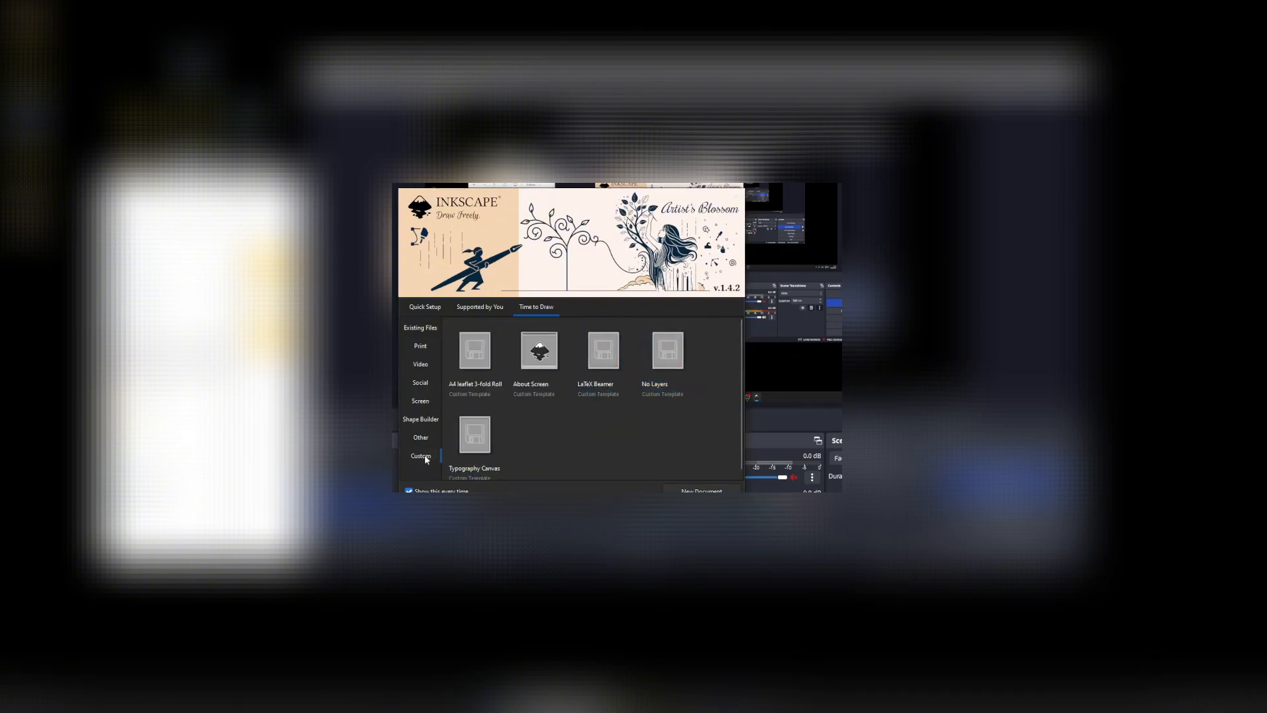
left_click(671, 366)
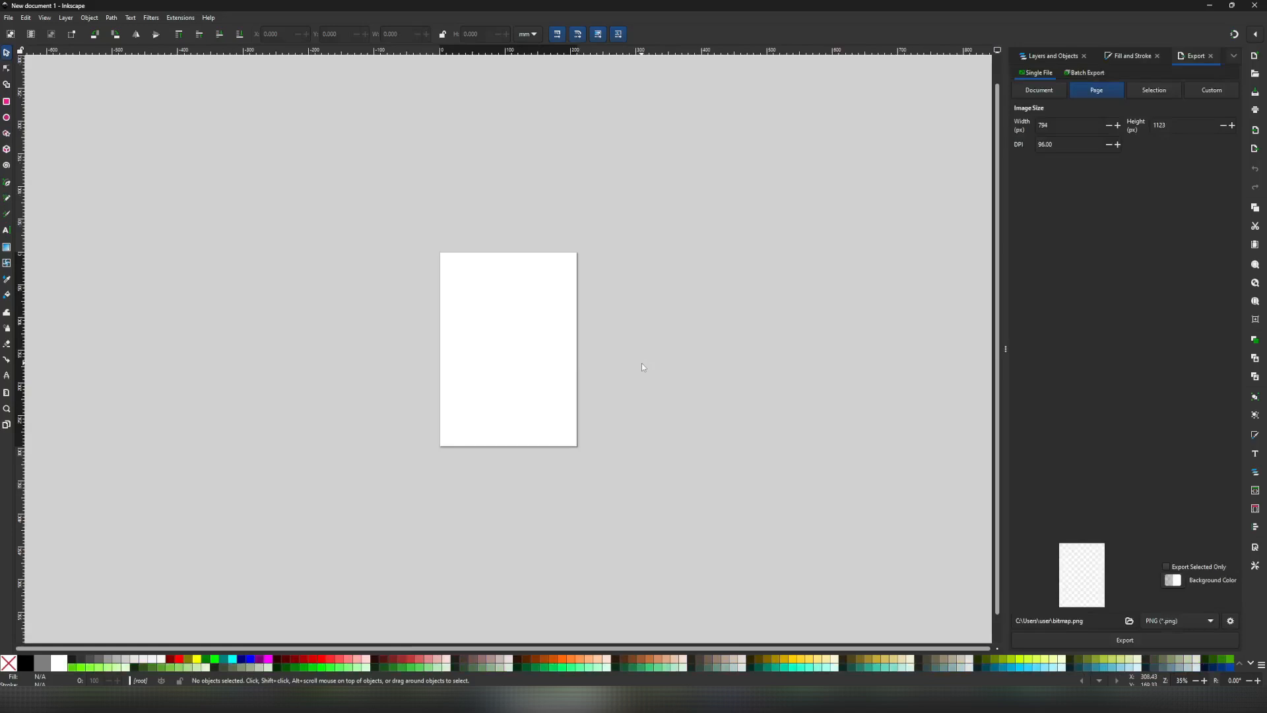
Import circuit part.png as an embedded image, with DPI from file and rendering mode None (auto).
left_click(1052, 60)
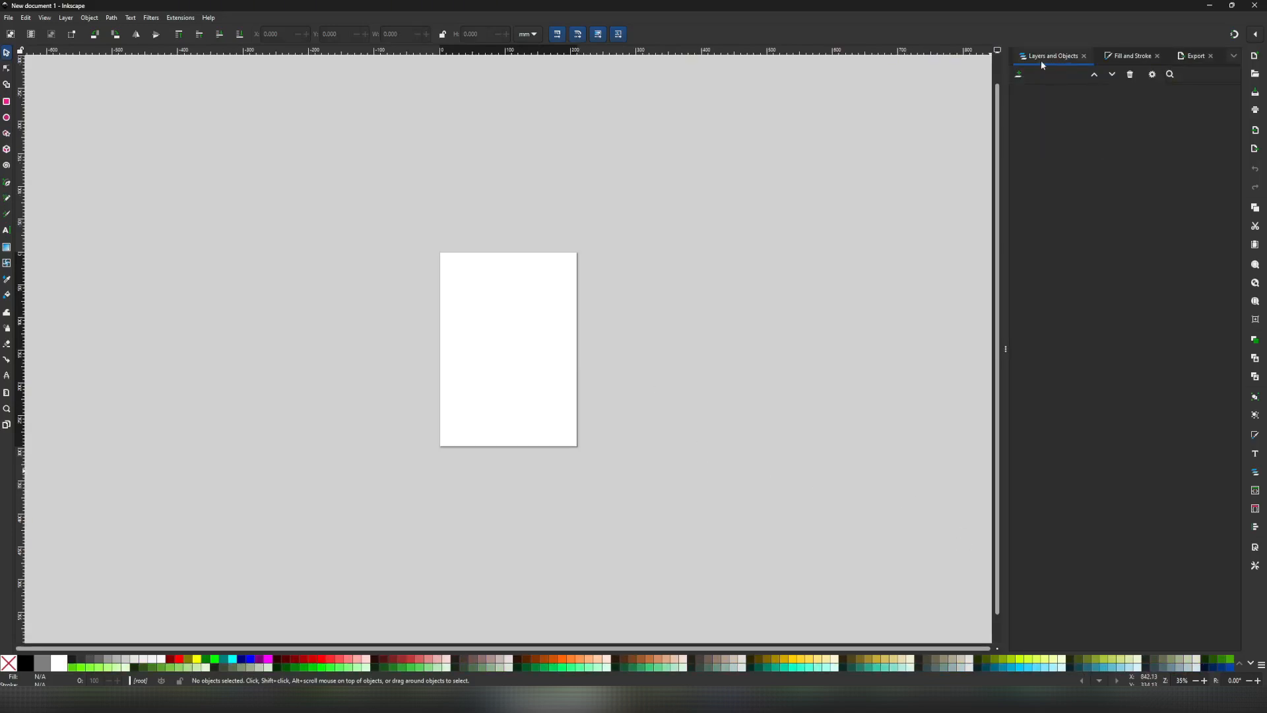
left_click(9, 18)
left_click(44, 86)
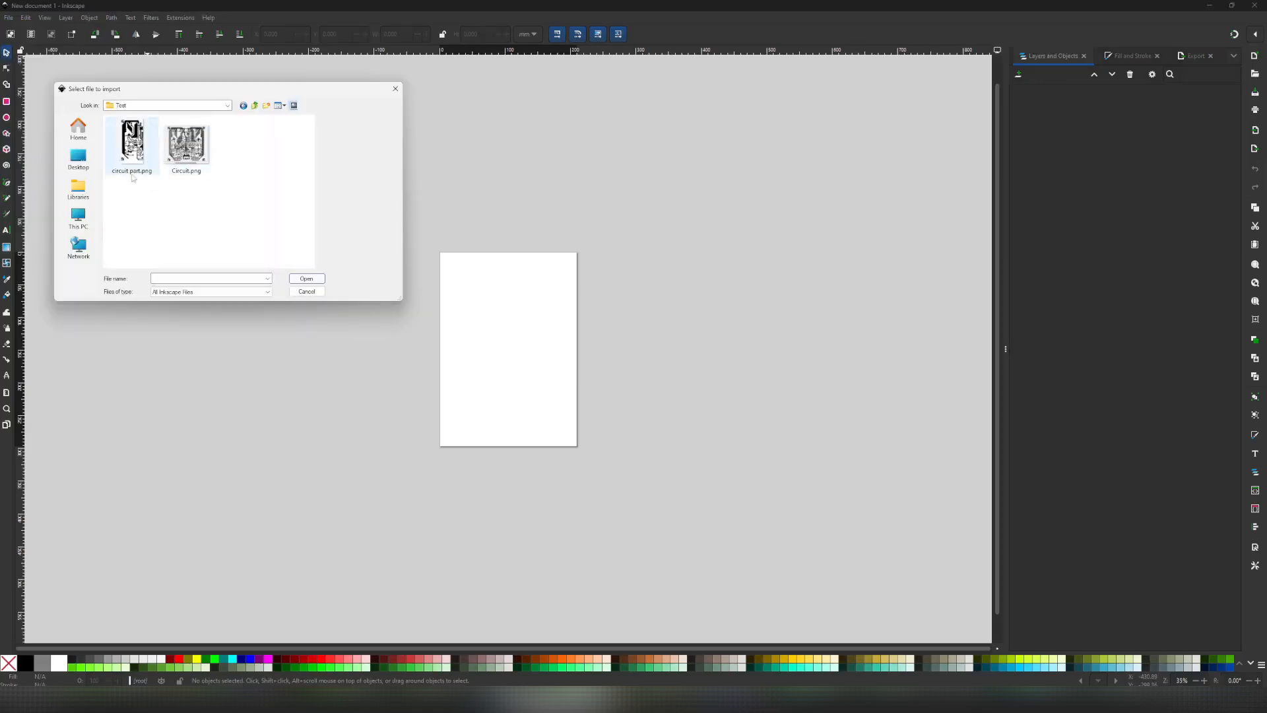
left_click(135, 158)
double_click(137, 161)
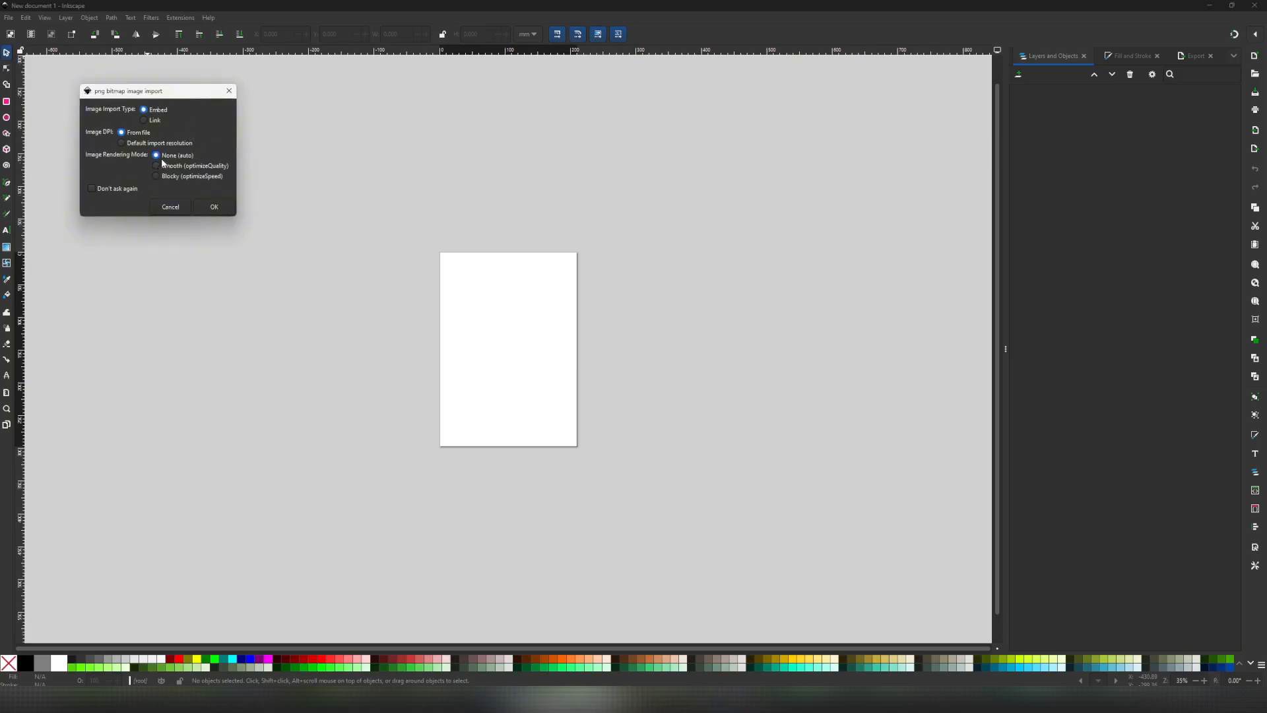
left_click(214, 207)
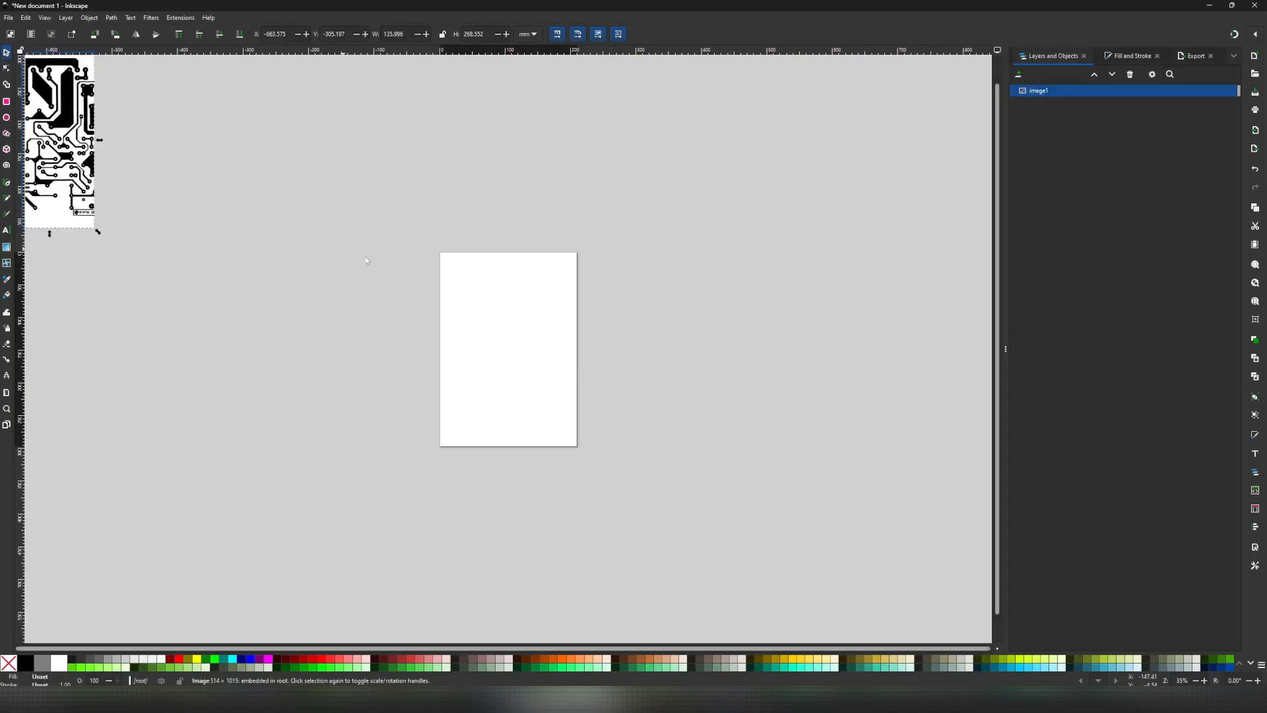
Move the imported circuit image onto the page and resize the page to fit its content.
left_click_drag(73, 139, 505, 348)
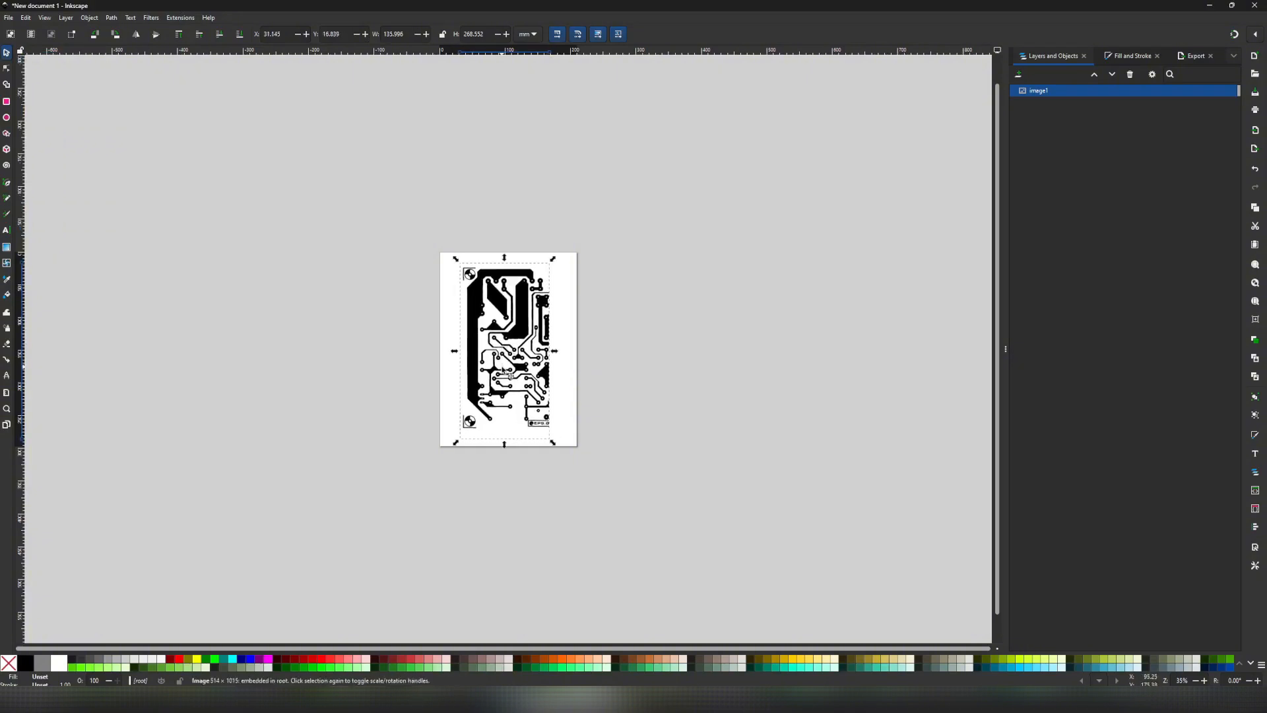
left_click_drag(506, 333, 508, 332)
left_click(8, 17)
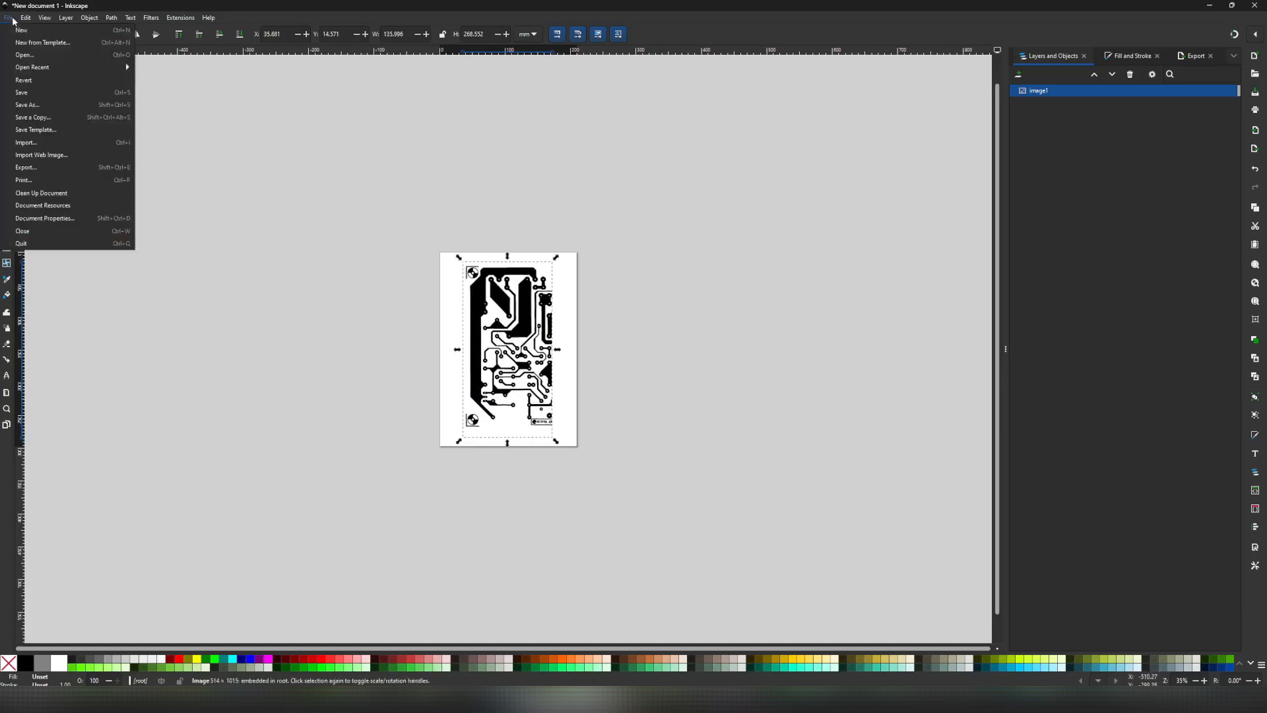
left_click(62, 220)
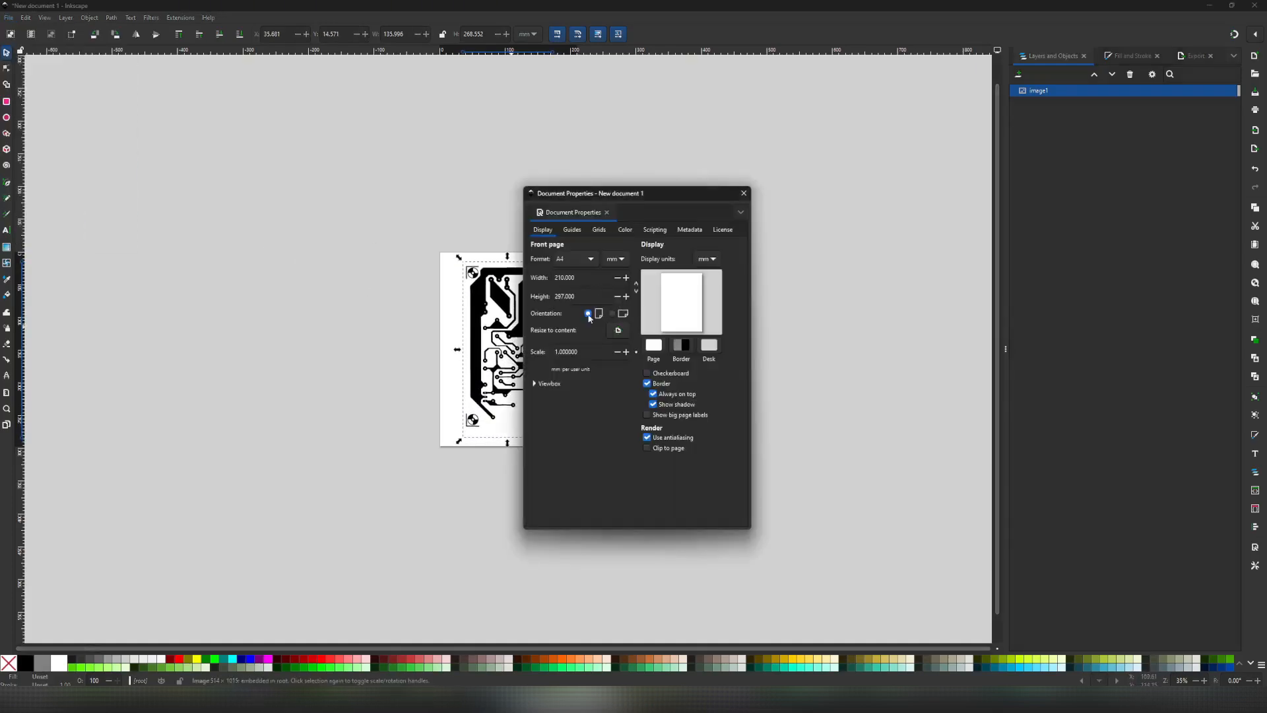
left_click(617, 336)
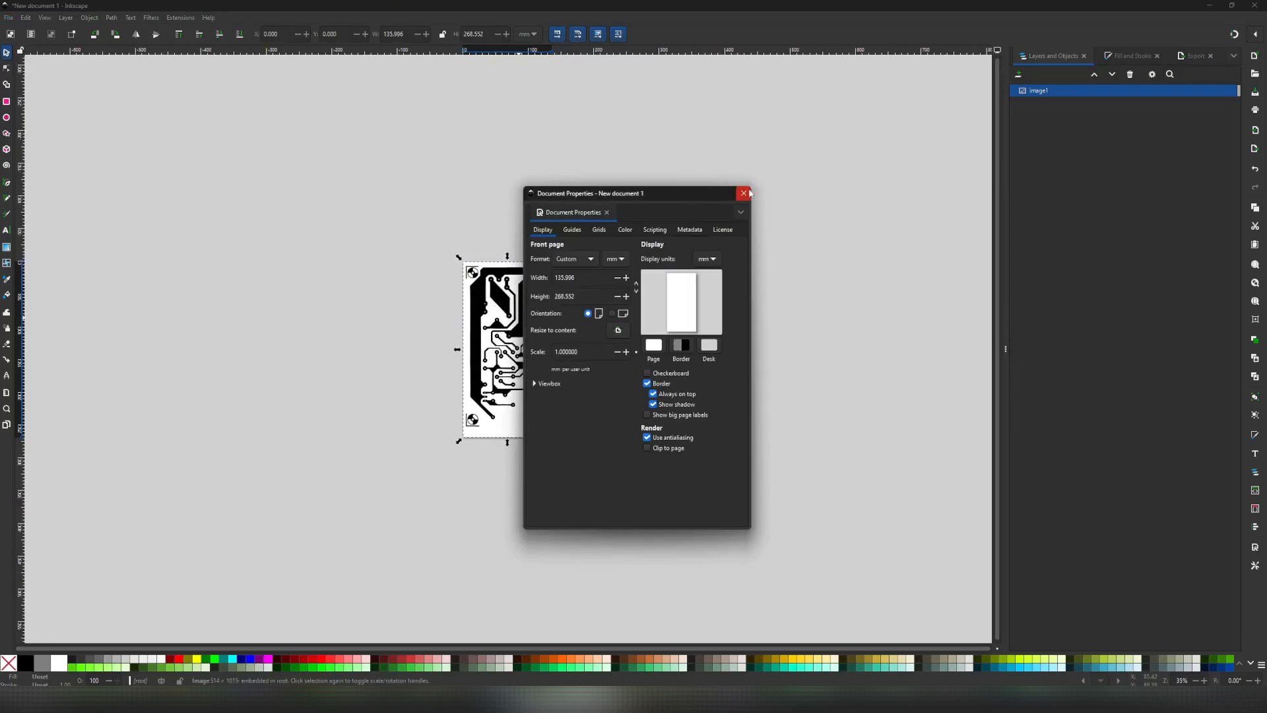
left_click(745, 193)
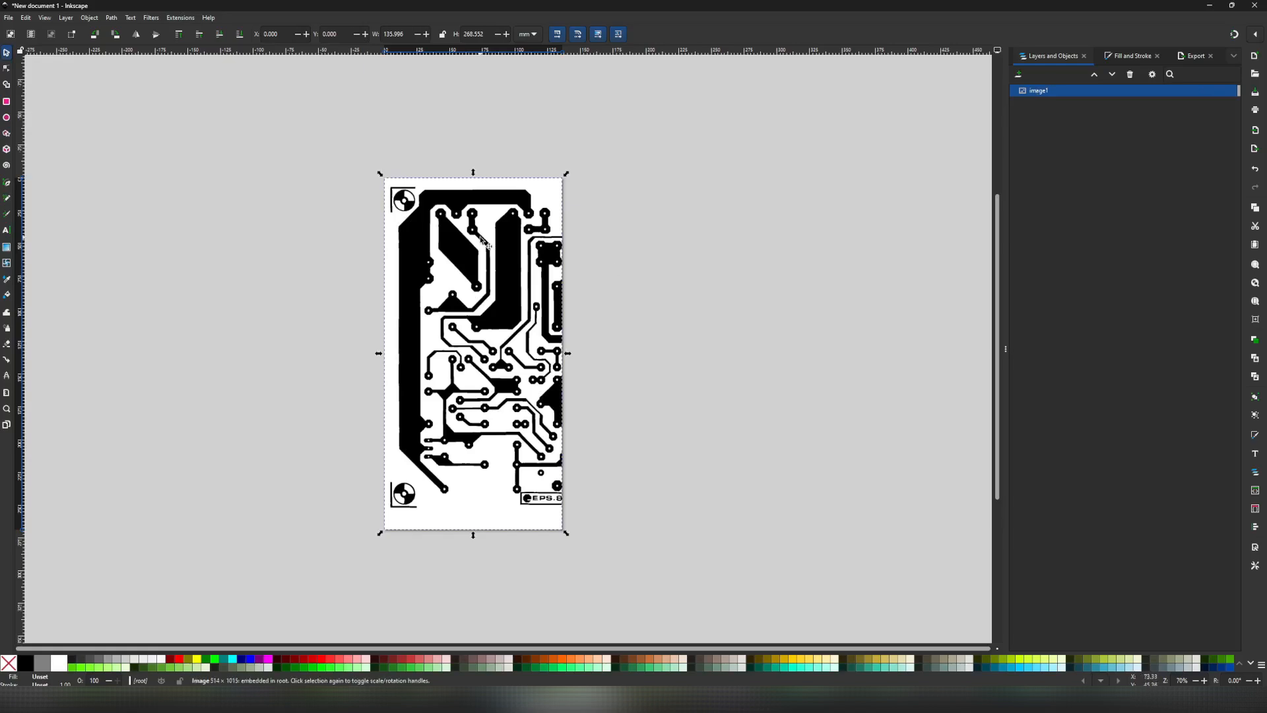
Open Trace Bitmap for the circuit image and try brightness cutoff thresholds of 0.000 and 0.931.
right_click(1040, 93)
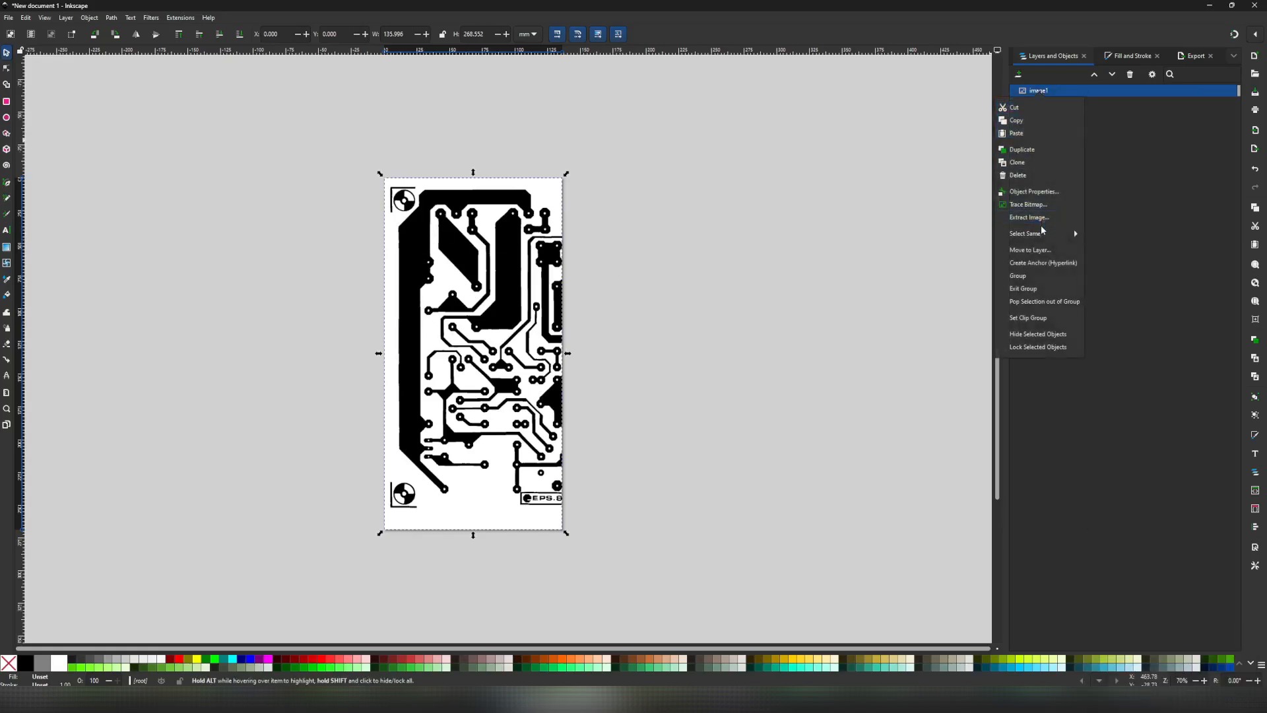
left_click(1030, 204)
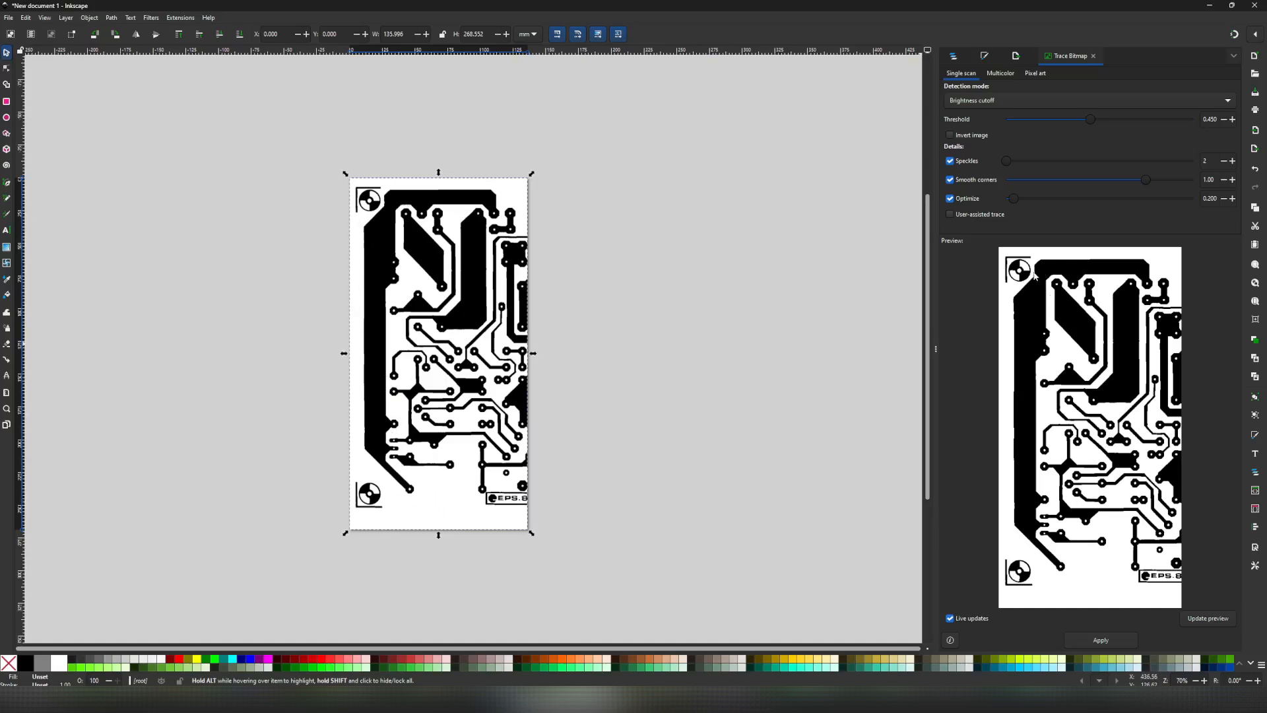
left_click_drag(1090, 120, 1010, 123)
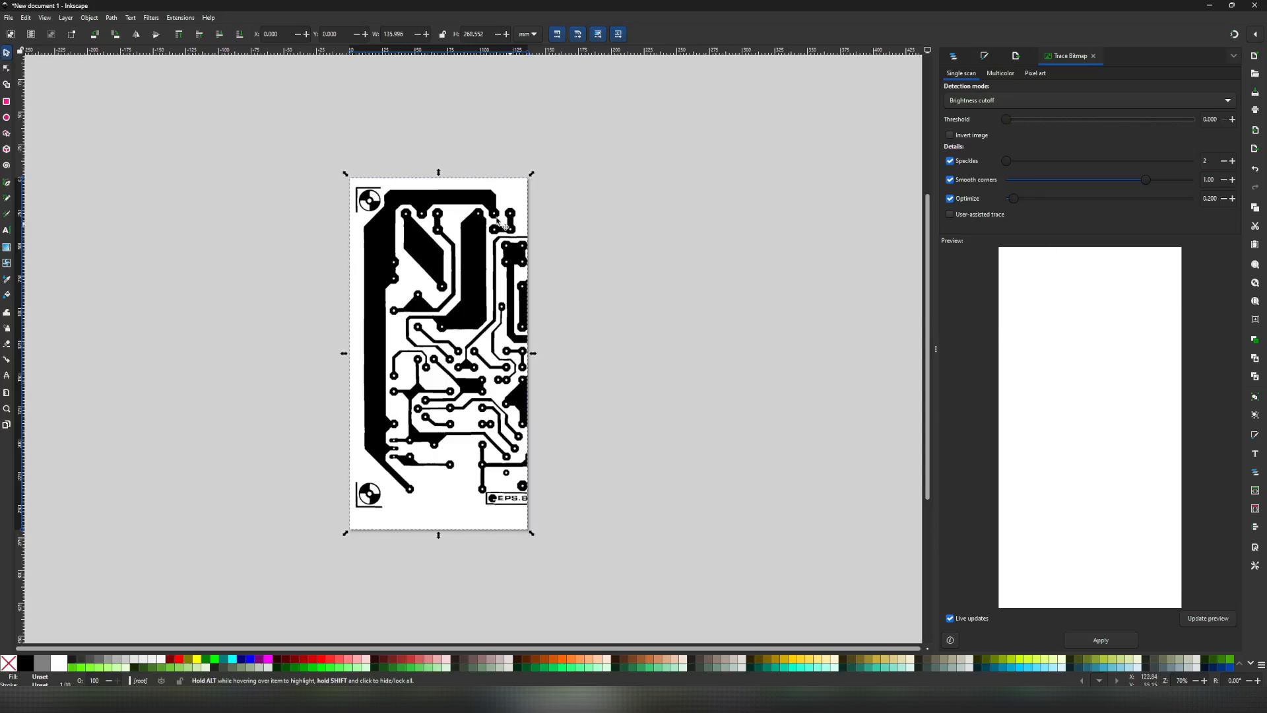
mouse_move(1003, 121)
left_mouse_down()
mouse_move(1187, 124)
mouse_move(1173, 127)
left_mouse_up()
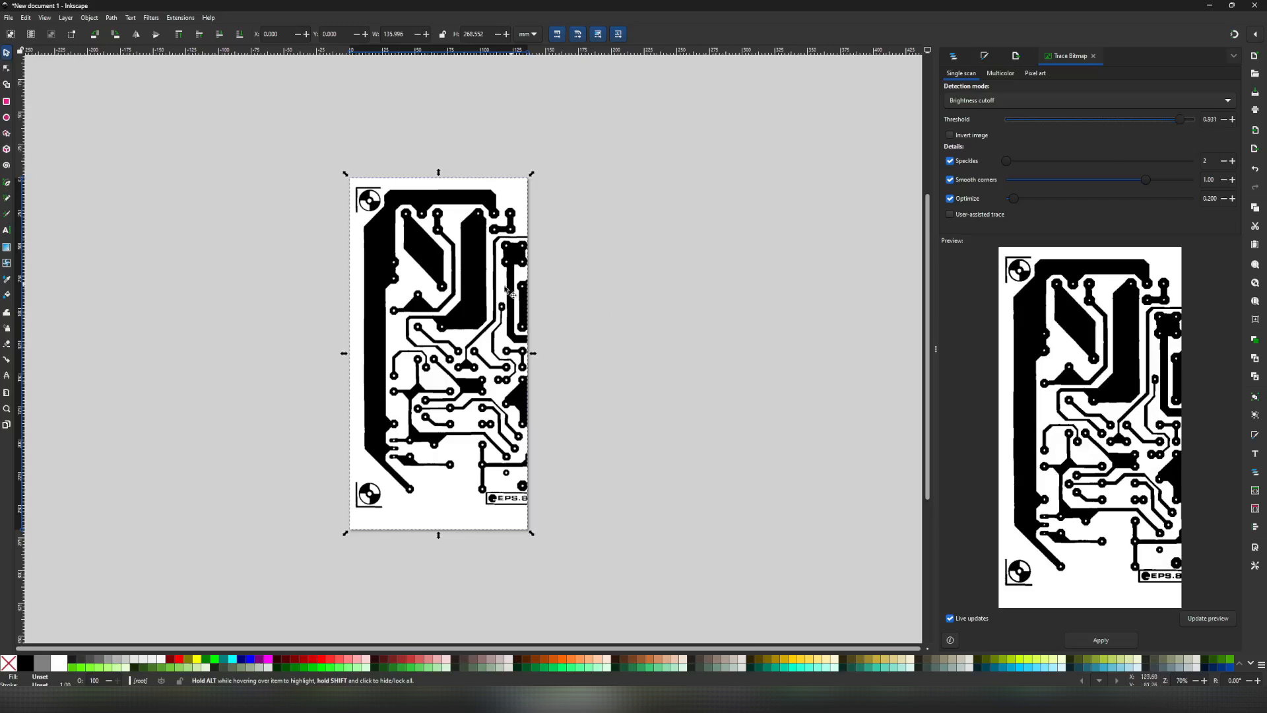
Check the image's trace edges up close, then trace it as a single scan with a brightness cutoff threshold of 0.676.
scroll(370, 299, "up", 7, "ctrl")
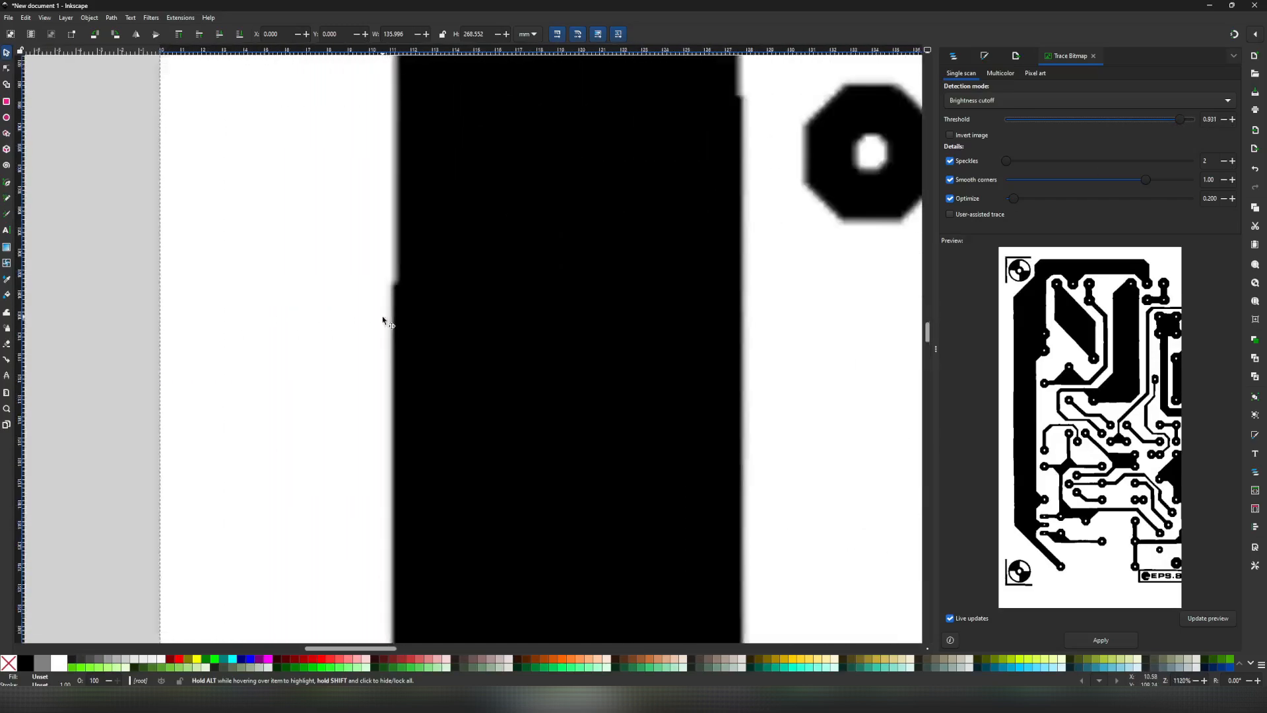
scroll(397, 305, "up", 3, "ctrl")
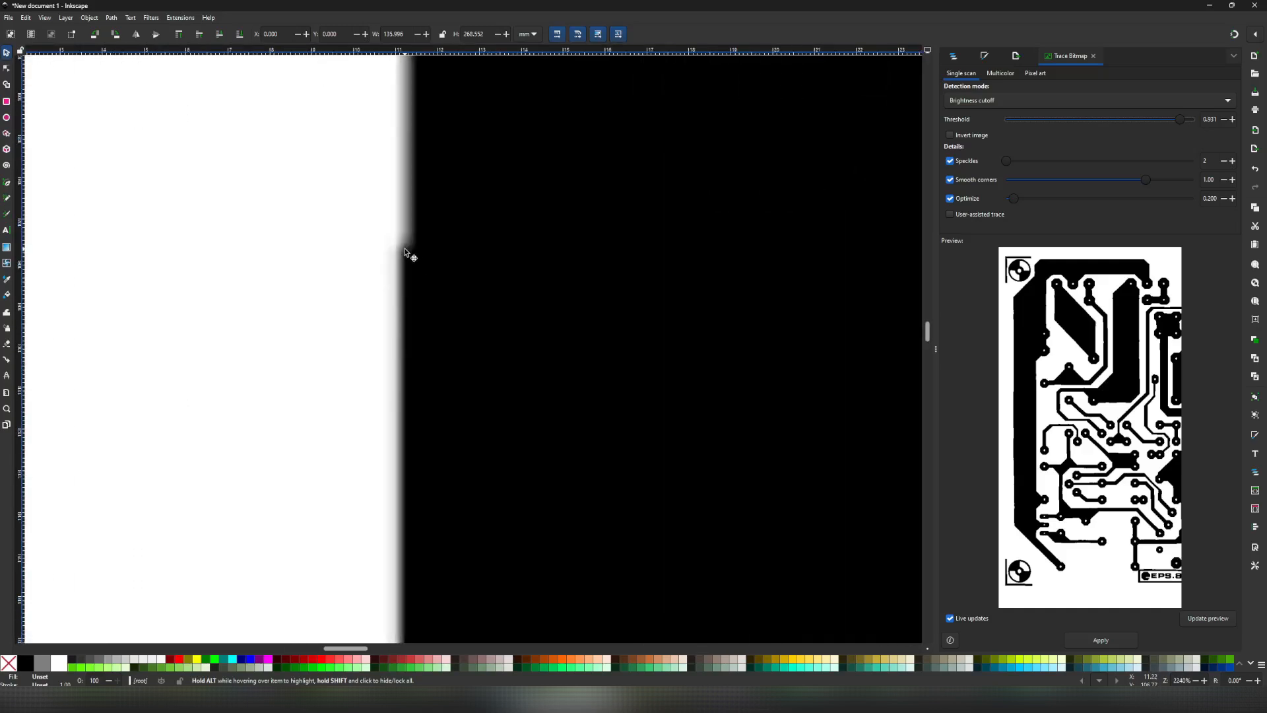
scroll(409, 232, "down", 6, "ctrl")
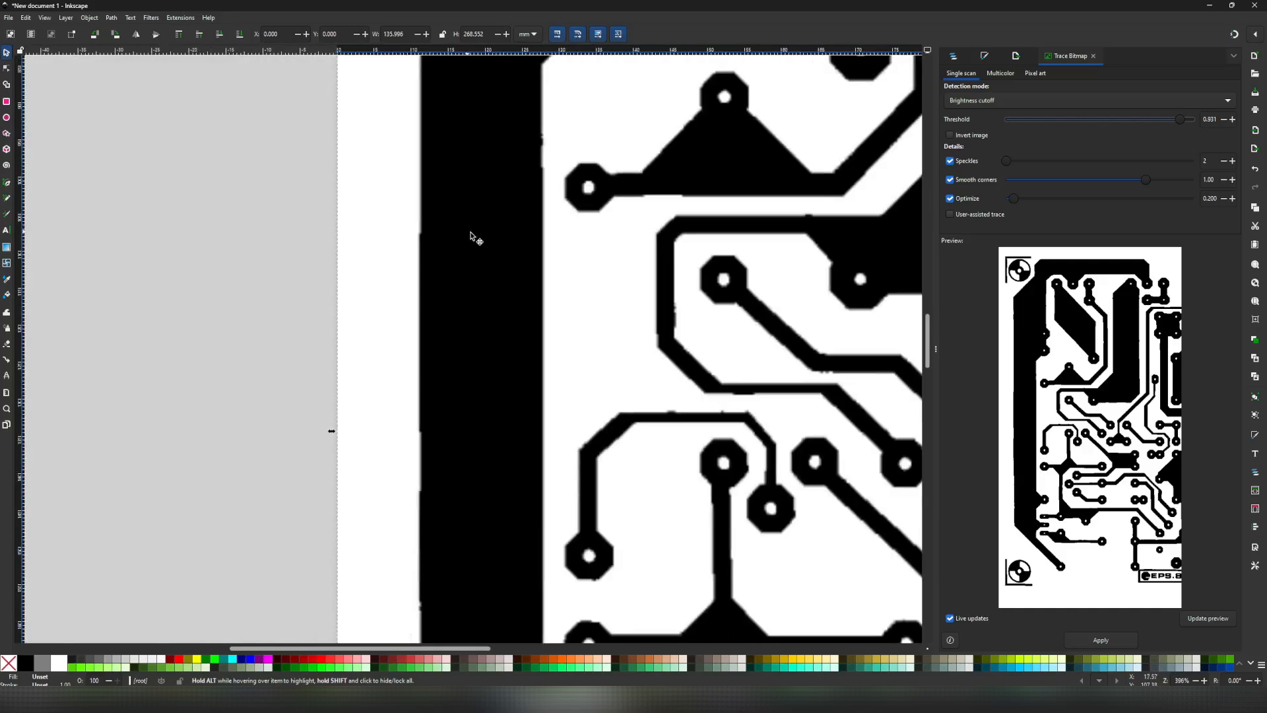
scroll(560, 241, "down", 2, "ctrl")
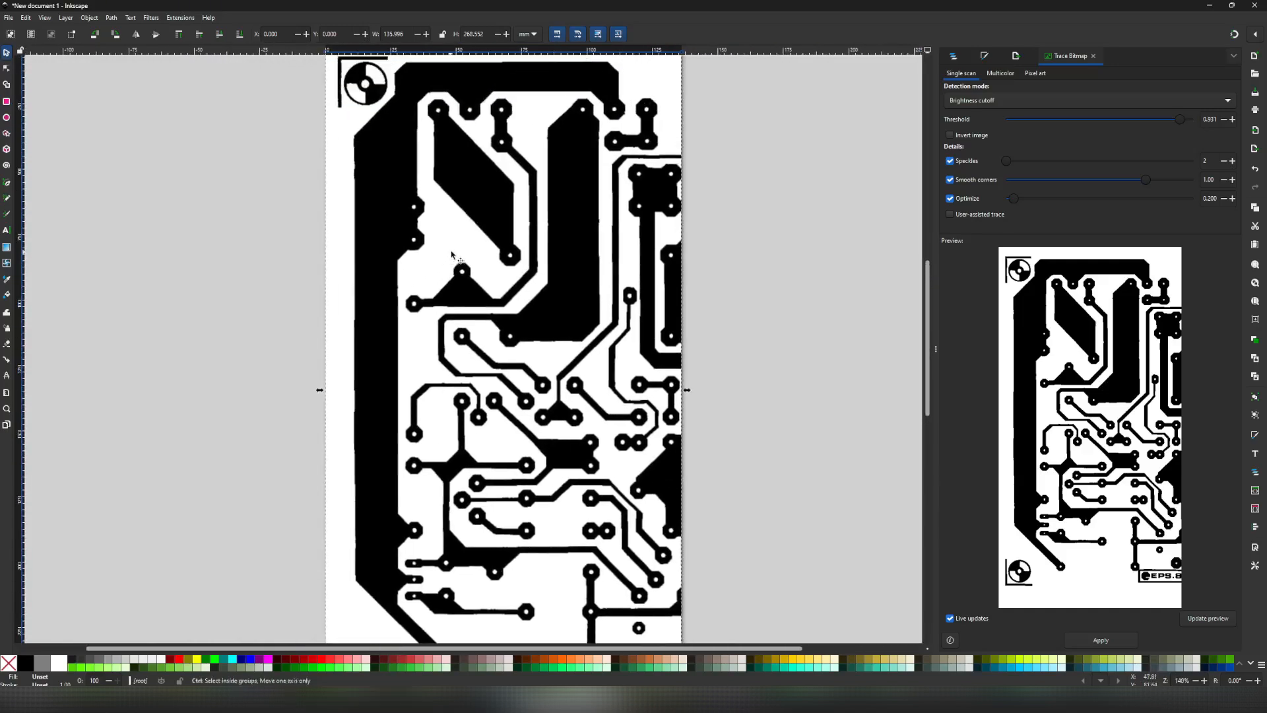
left_click_drag(1180, 119, 1134, 123)
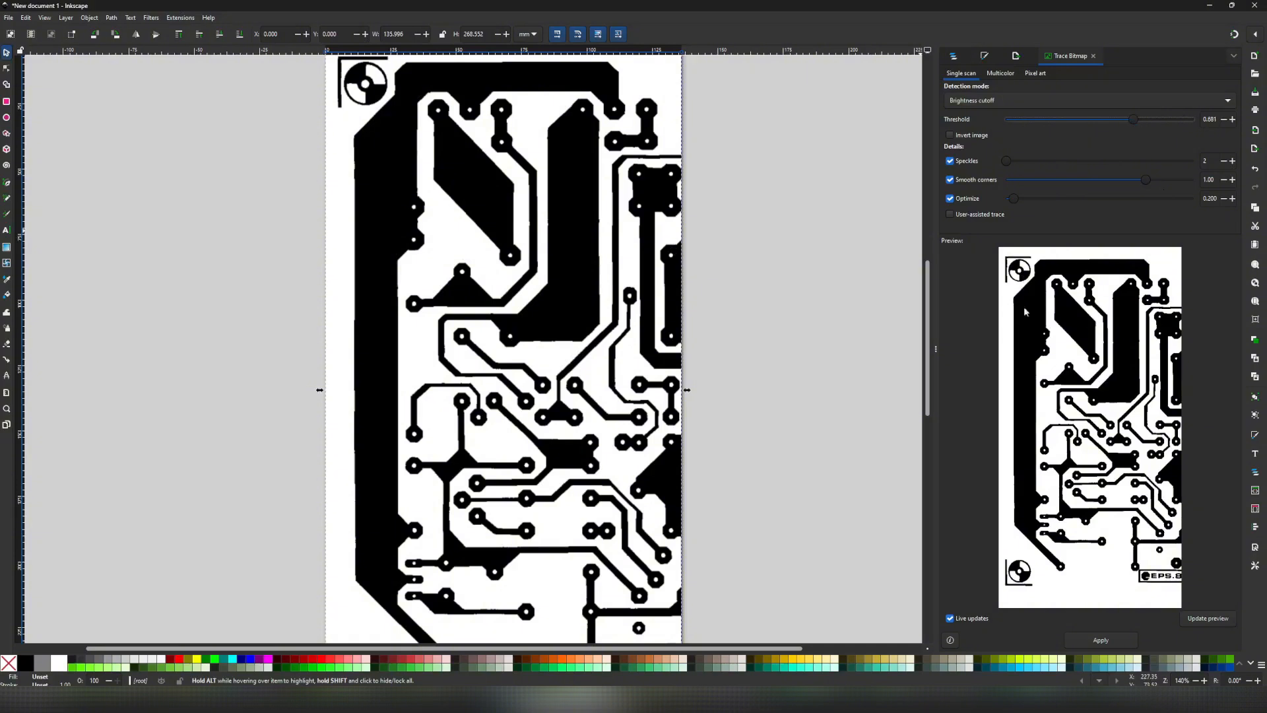
left_click_drag(1133, 120, 1073, 120)
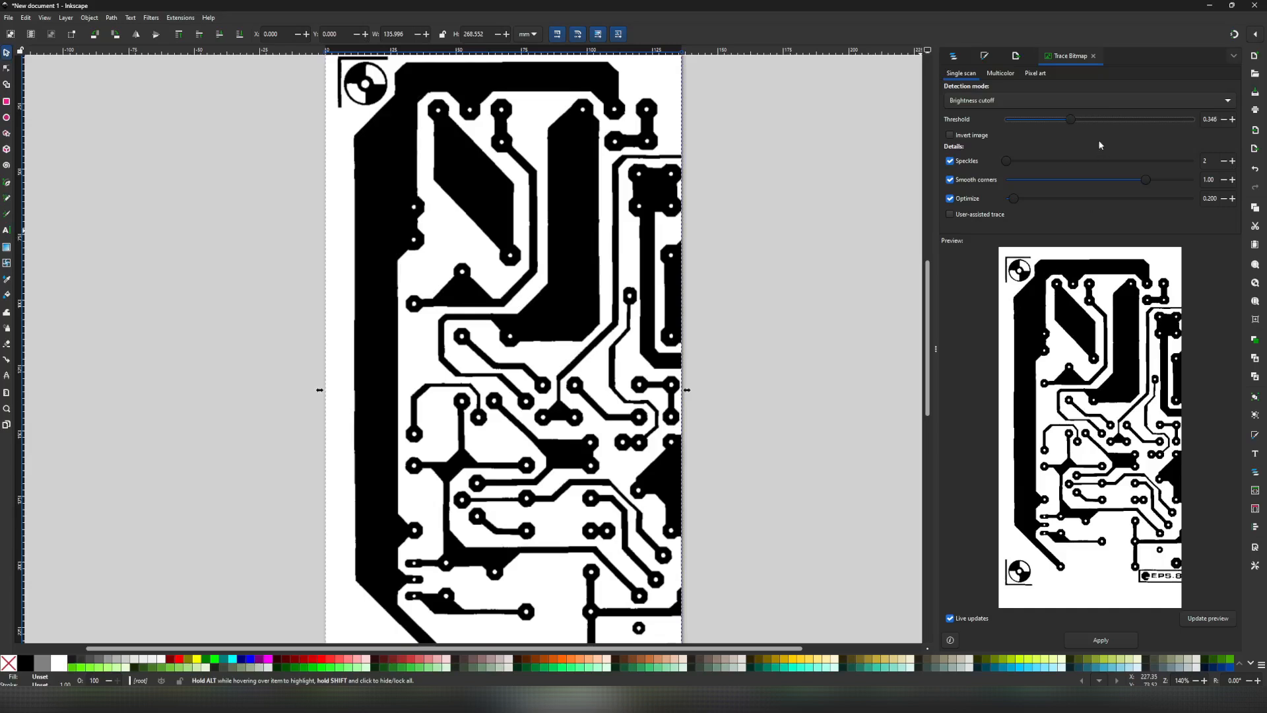
left_click_drag(1071, 119, 1140, 113)
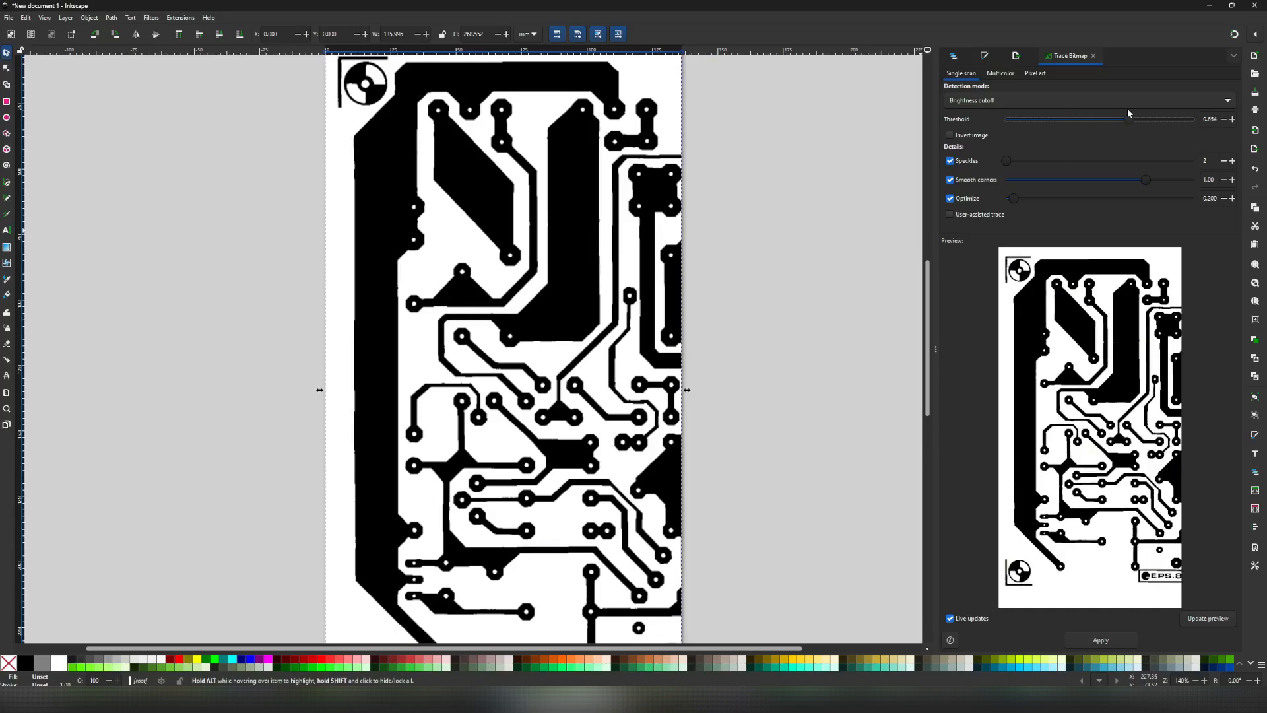
left_click(1100, 639)
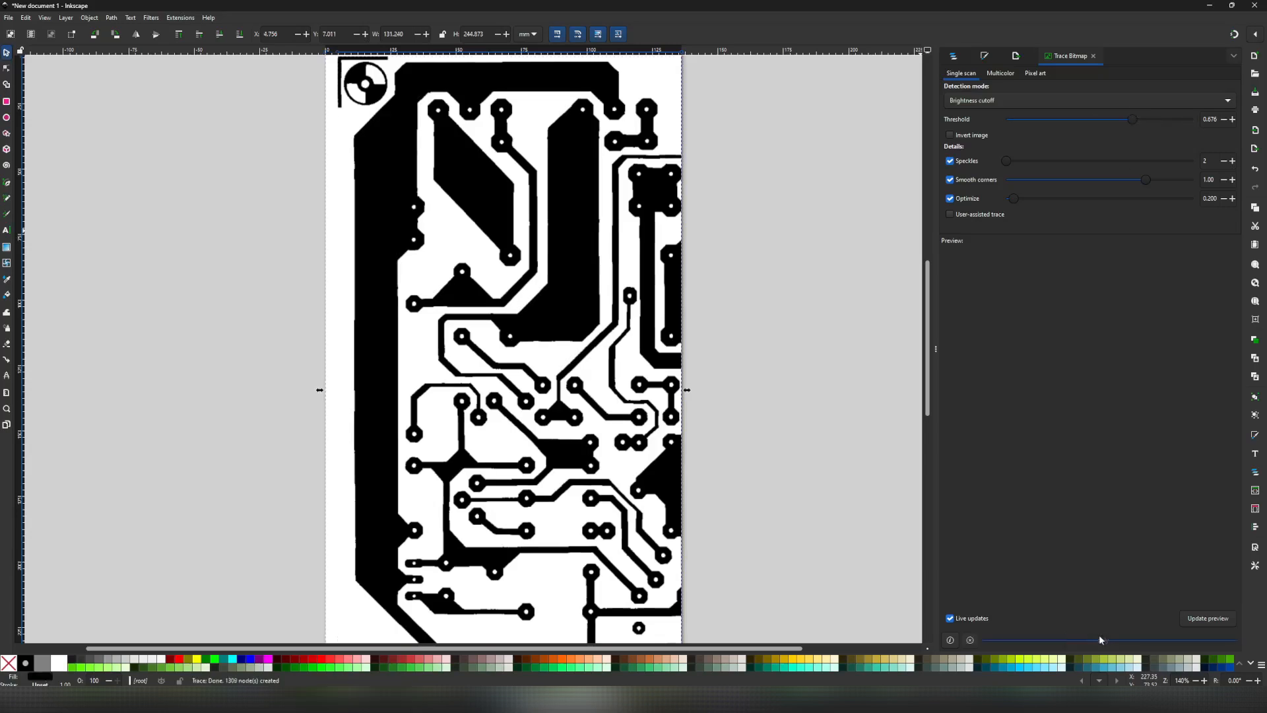
Select the traced path above the original image and show its nodes for editing.
key("ctrl+shift+l")
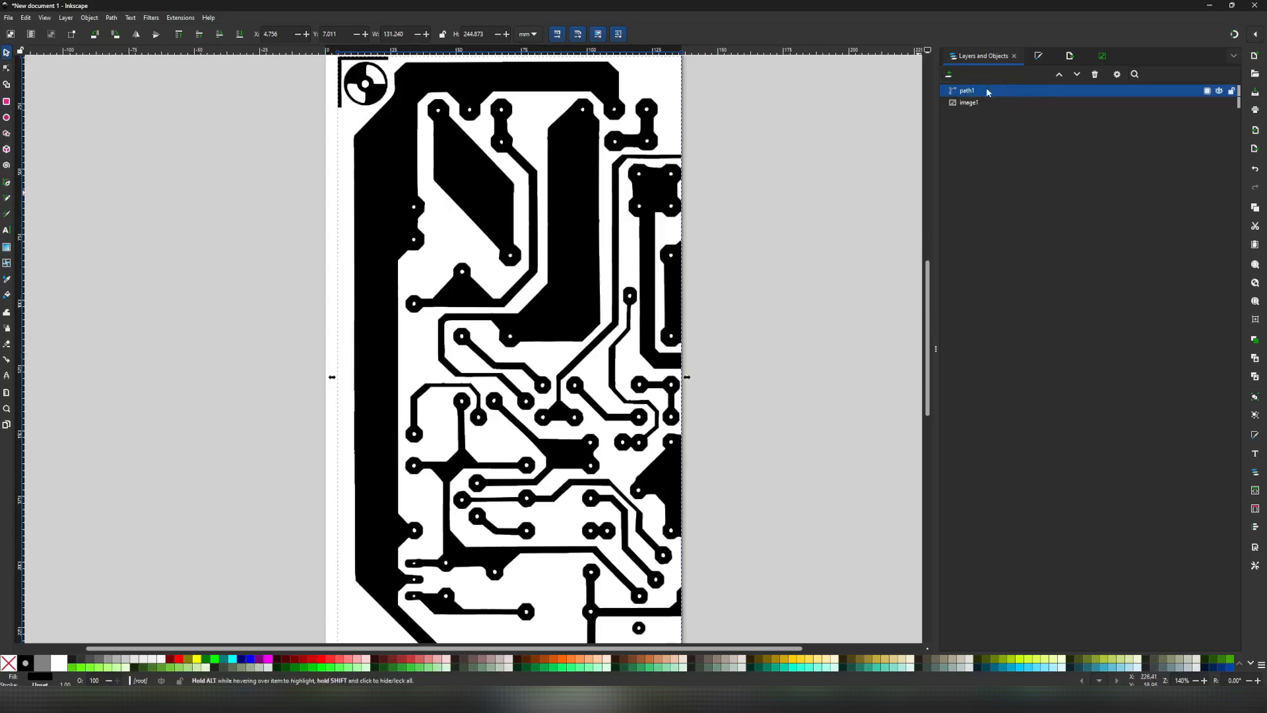
left_click(380, 313)
key("n")
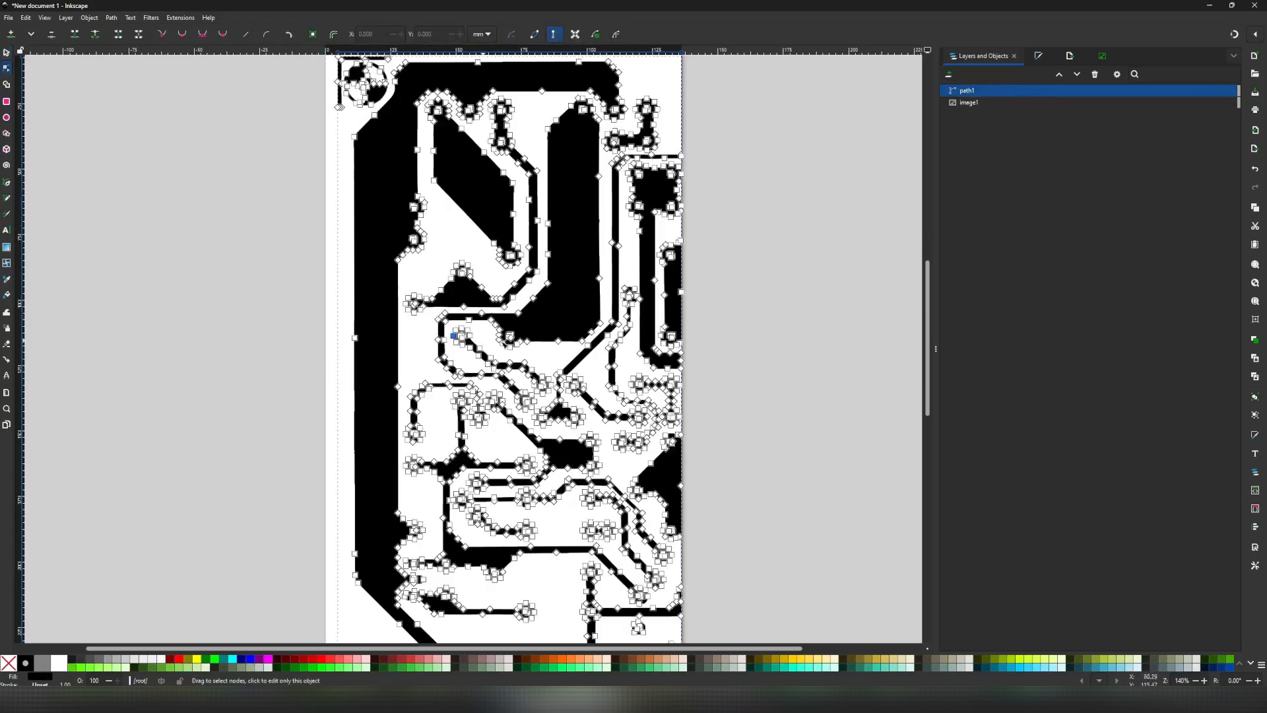
scroll(599, 250, "down", 2)
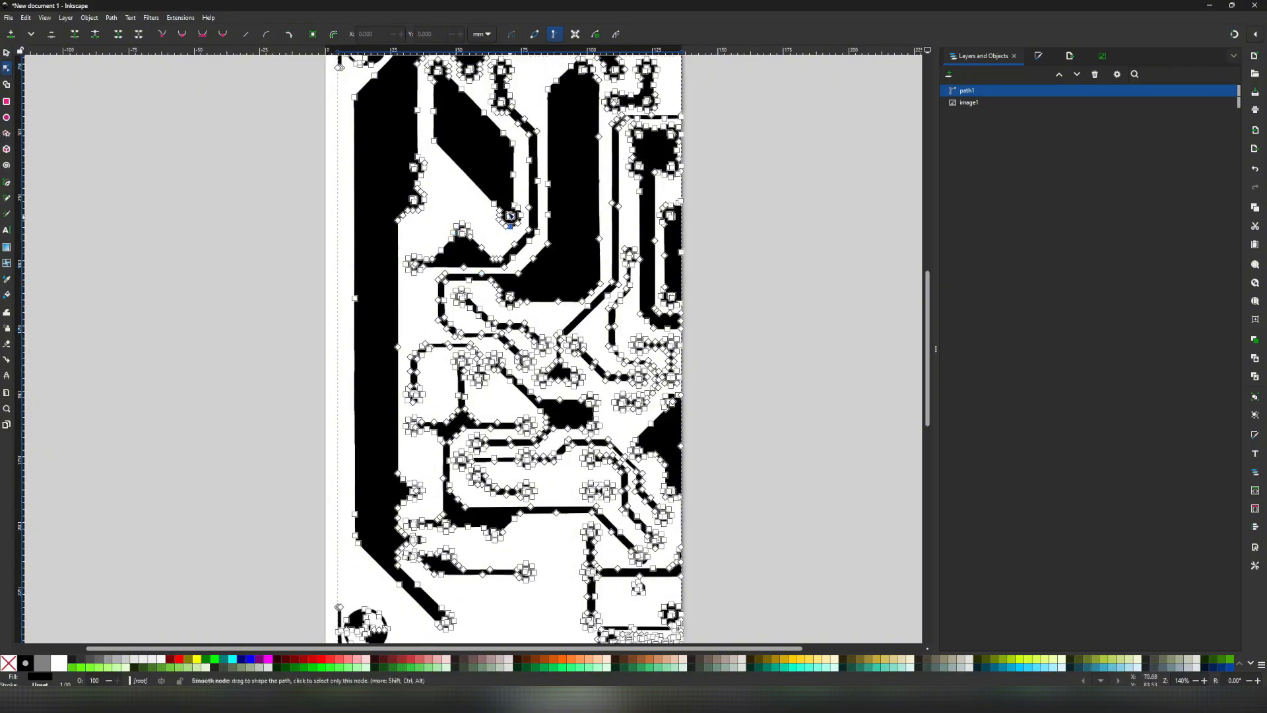
scroll(480, 228, "up", 4)
scroll(422, 383, "up", 3, "ctrl")
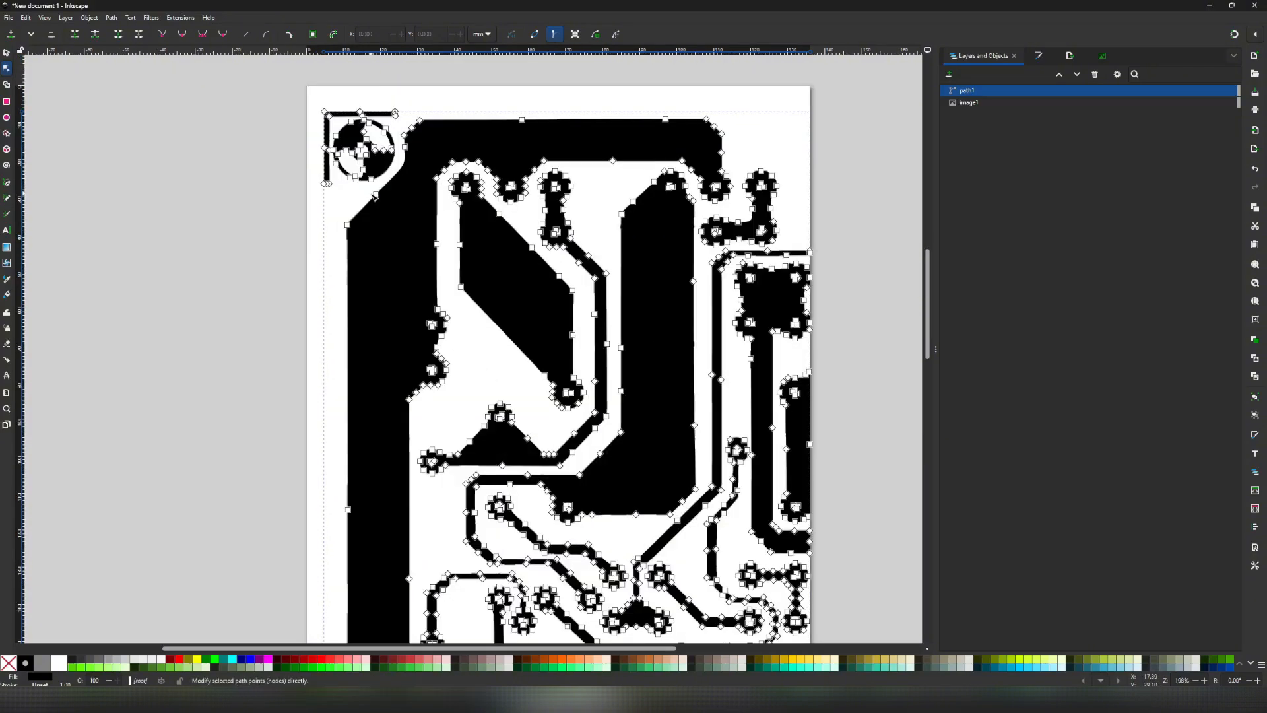
Delete all nodes of the round registration mark and its corner bracket at the circuit's lower-left corner.
scroll(449, 451, "down", 10)
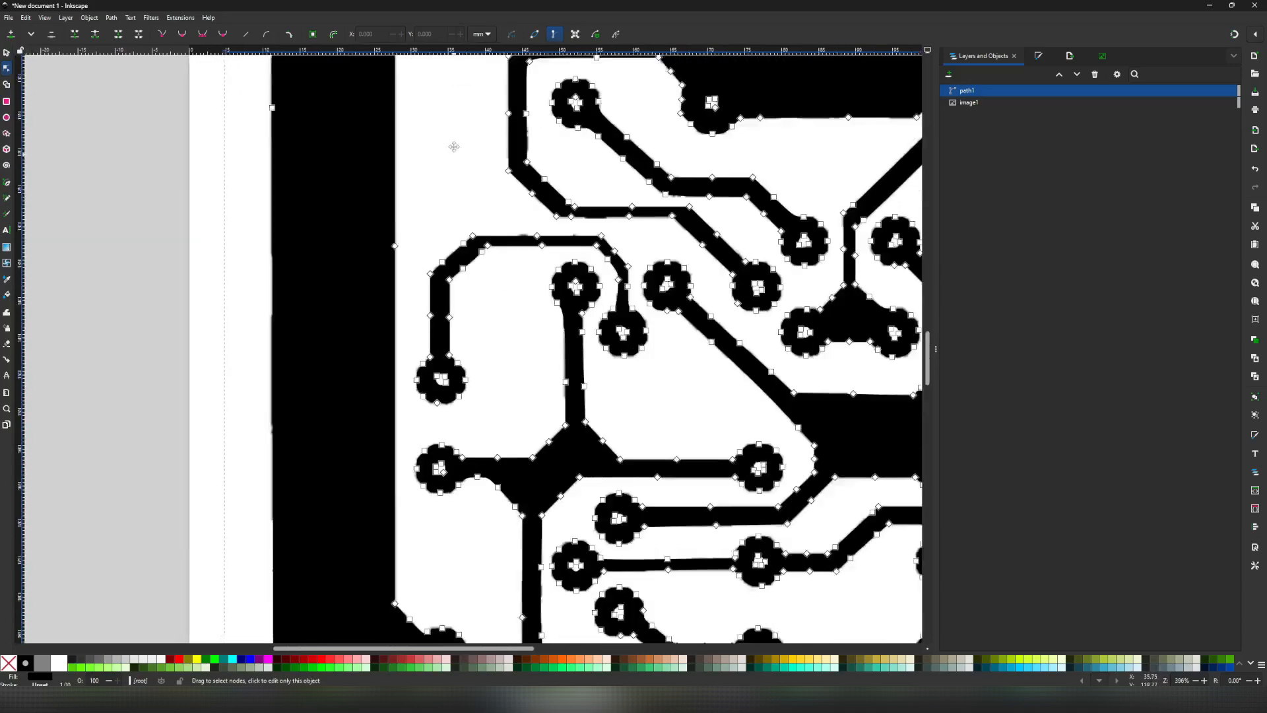
scroll(408, 424, "down", 5)
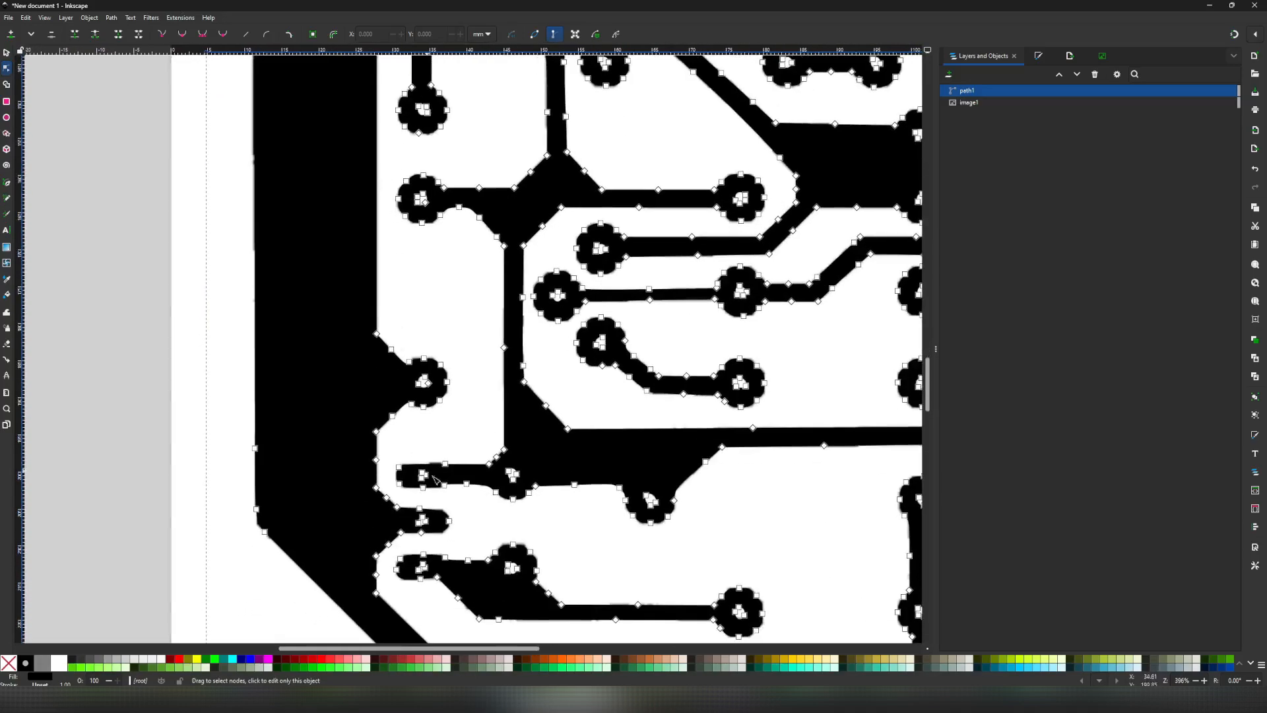
scroll(449, 426, "down", 6)
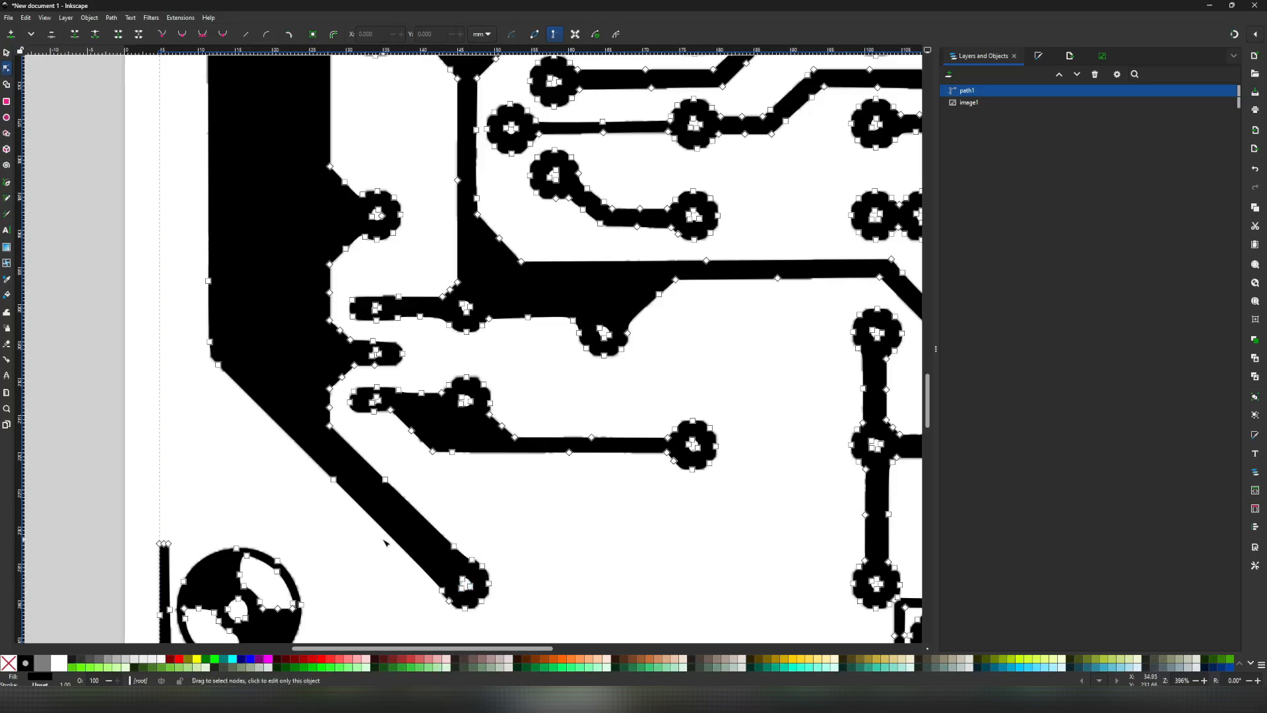
scroll(429, 581, "down", 3, "ctrl")
scroll(400, 572, "up", 2, "ctrl")
scroll(400, 572, "left", 3, "shift")
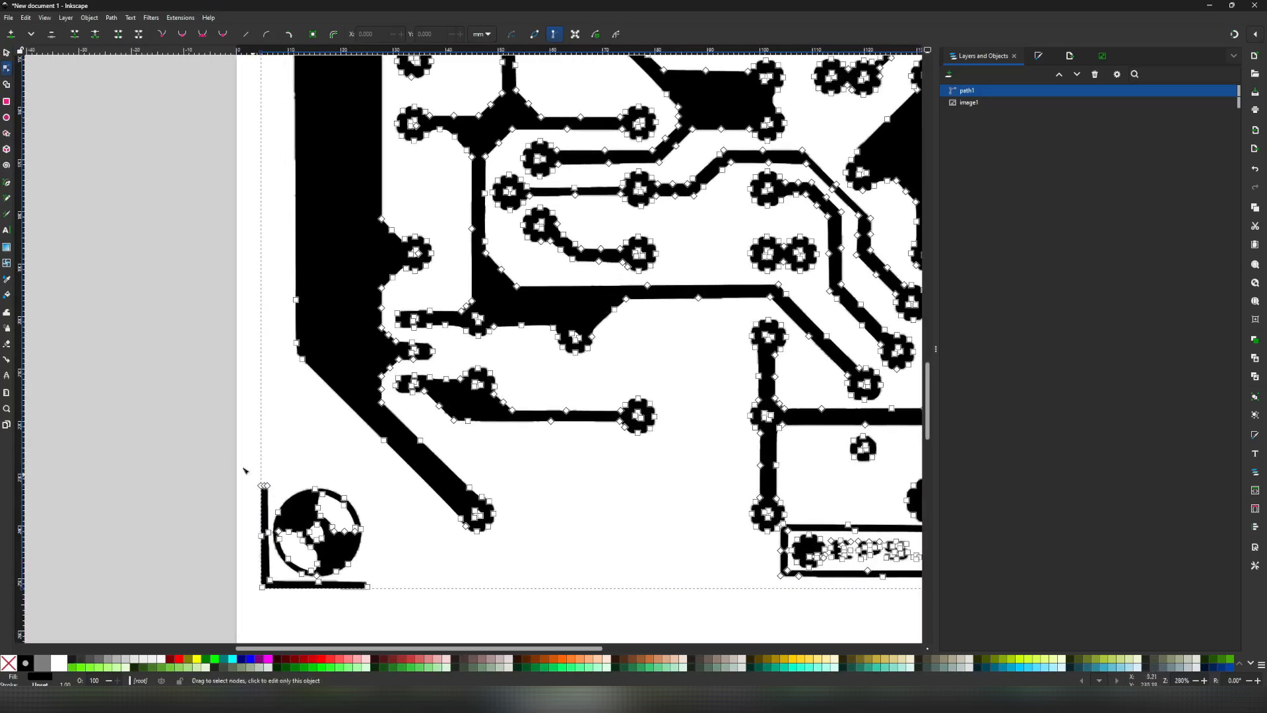
left_click_drag(239, 465, 387, 629)
key("Delete")
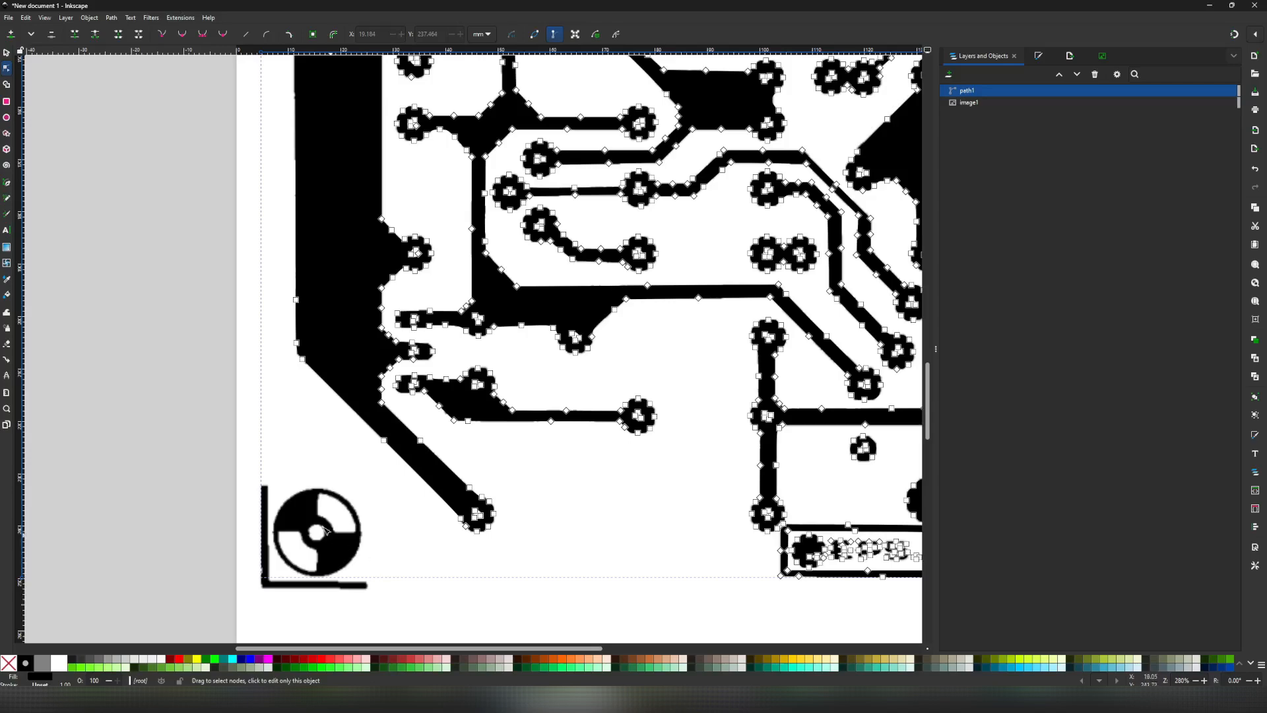
scroll(316, 416, "up", 15)
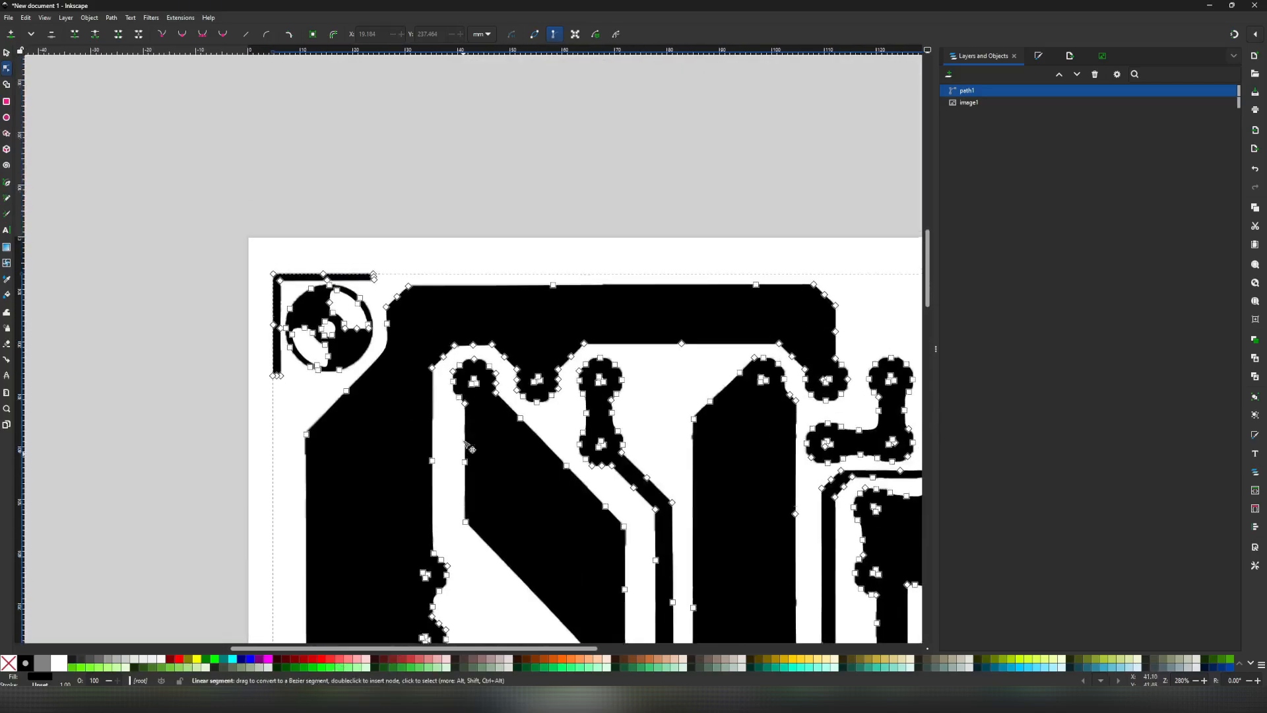
Delete all nodes of the round registration mark and its corner bracket at the circuit's upper-left corner.
left_click_drag(253, 247, 389, 360)
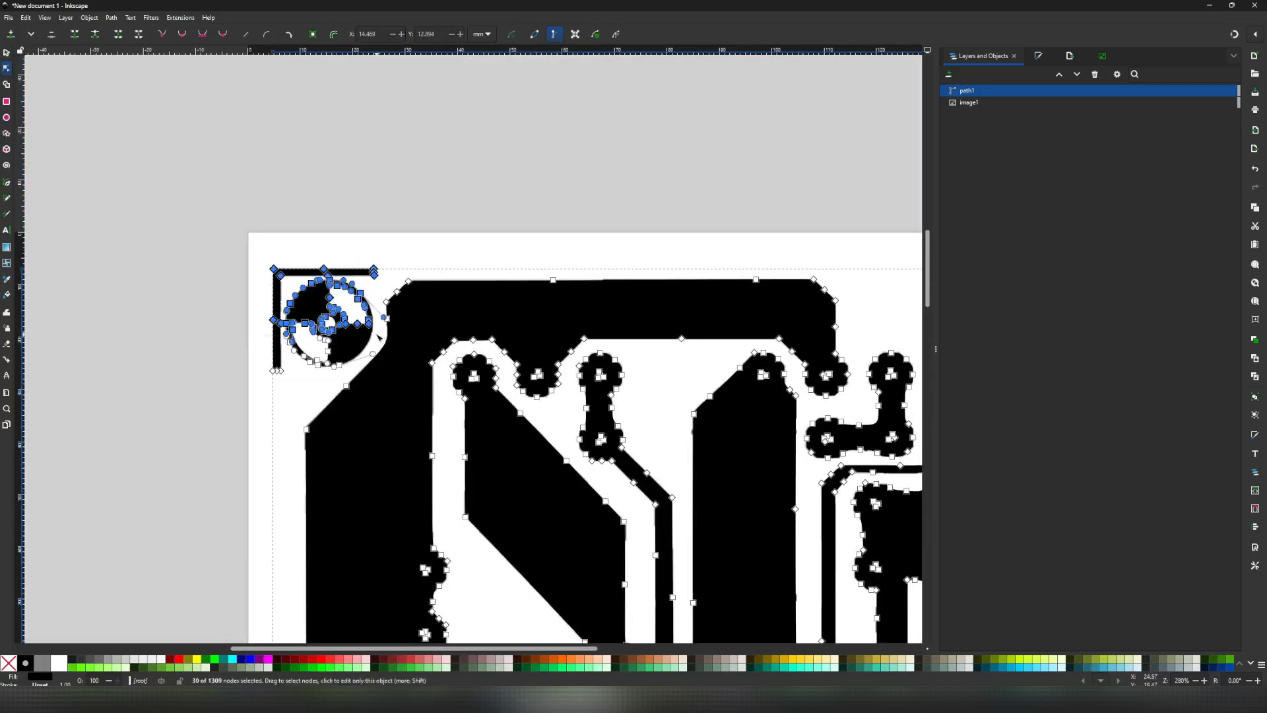
key("Delete")
key("Delete")
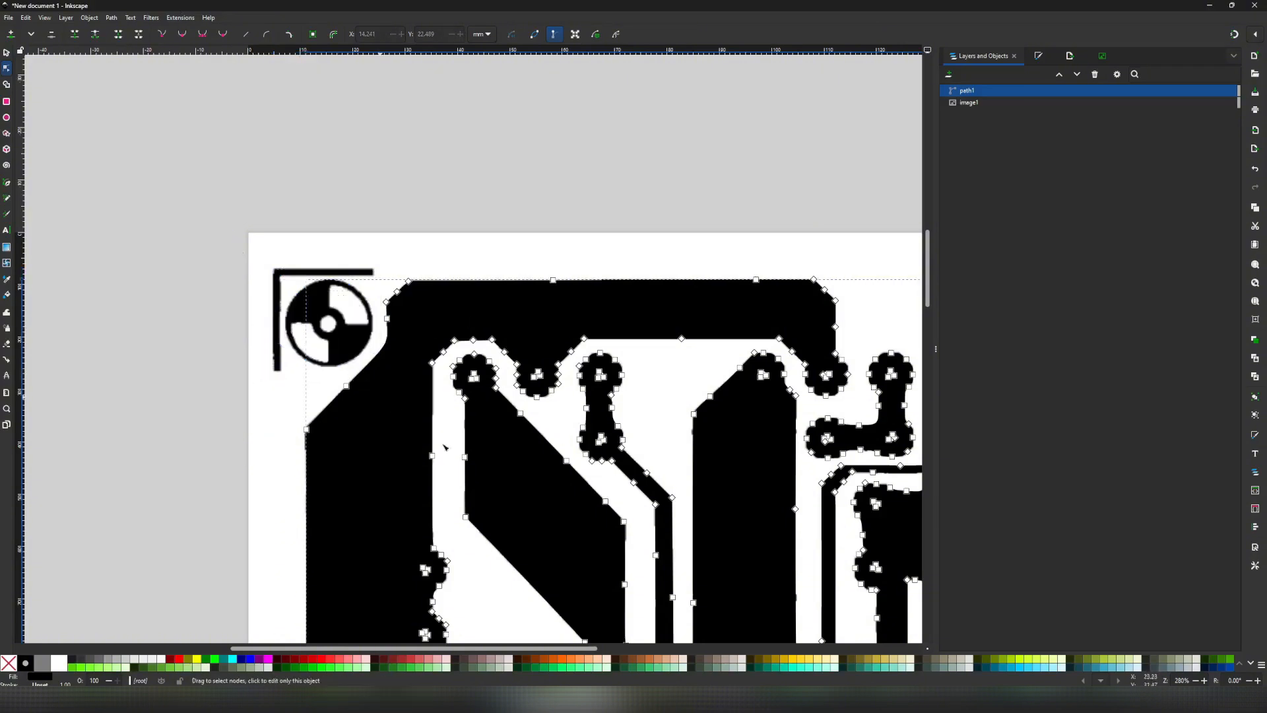
Examine the traced nodes where the vertical track's lower pad meets the frame of the EPS label near the circuit's bottom edge.
middle_click_drag(625, 532, 482, 468)
middle_click_drag(576, 474, 373, 327)
middle_click_drag(437, 537, 424, 178)
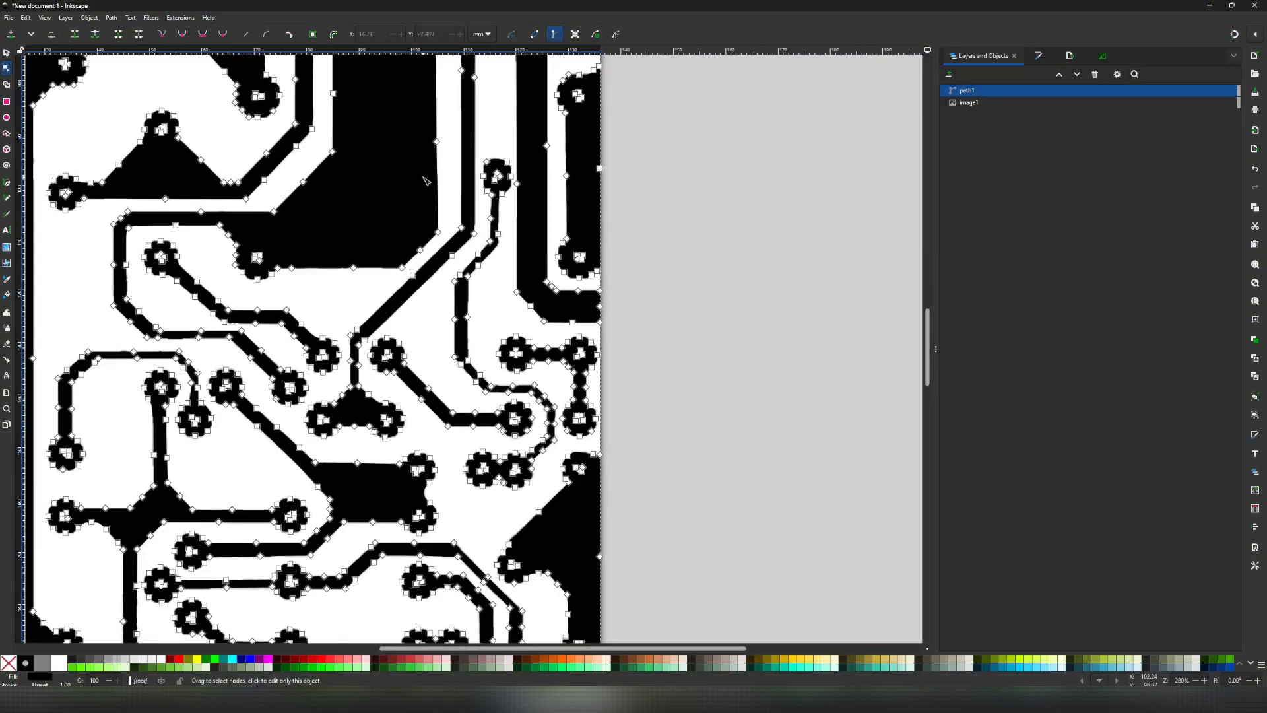
middle_click_drag(481, 584, 443, 345)
middle_click_drag(480, 462, 503, 315)
left_click_drag(382, 450, 413, 434)
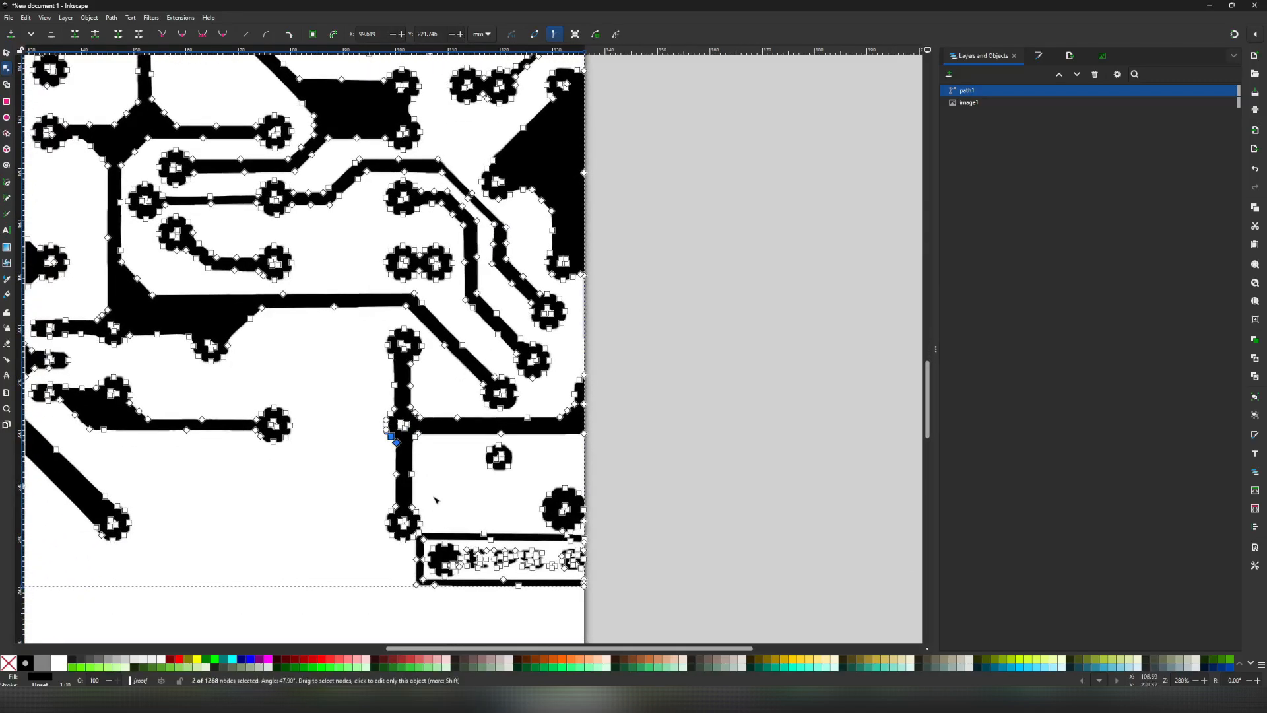
scroll(433, 500, "up", 3, "ctrl")
scroll(429, 376, "up", 1, "ctrl")
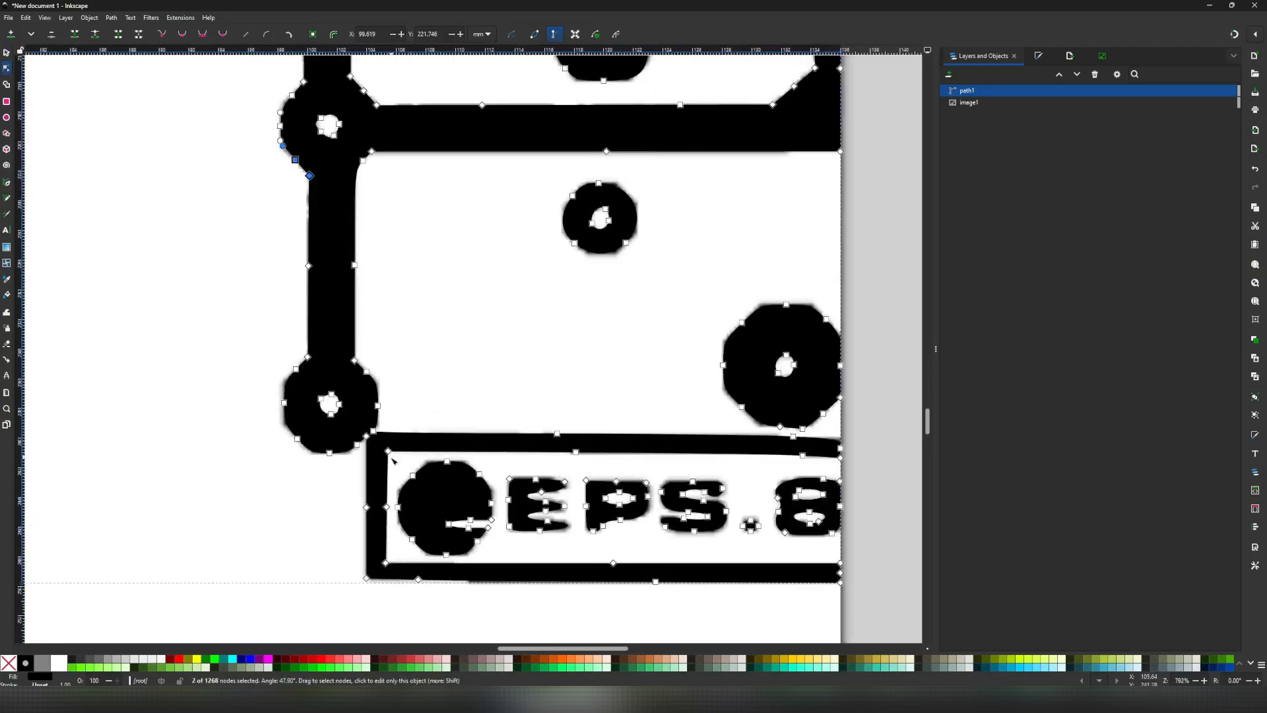
left_click_drag(376, 450, 352, 429)
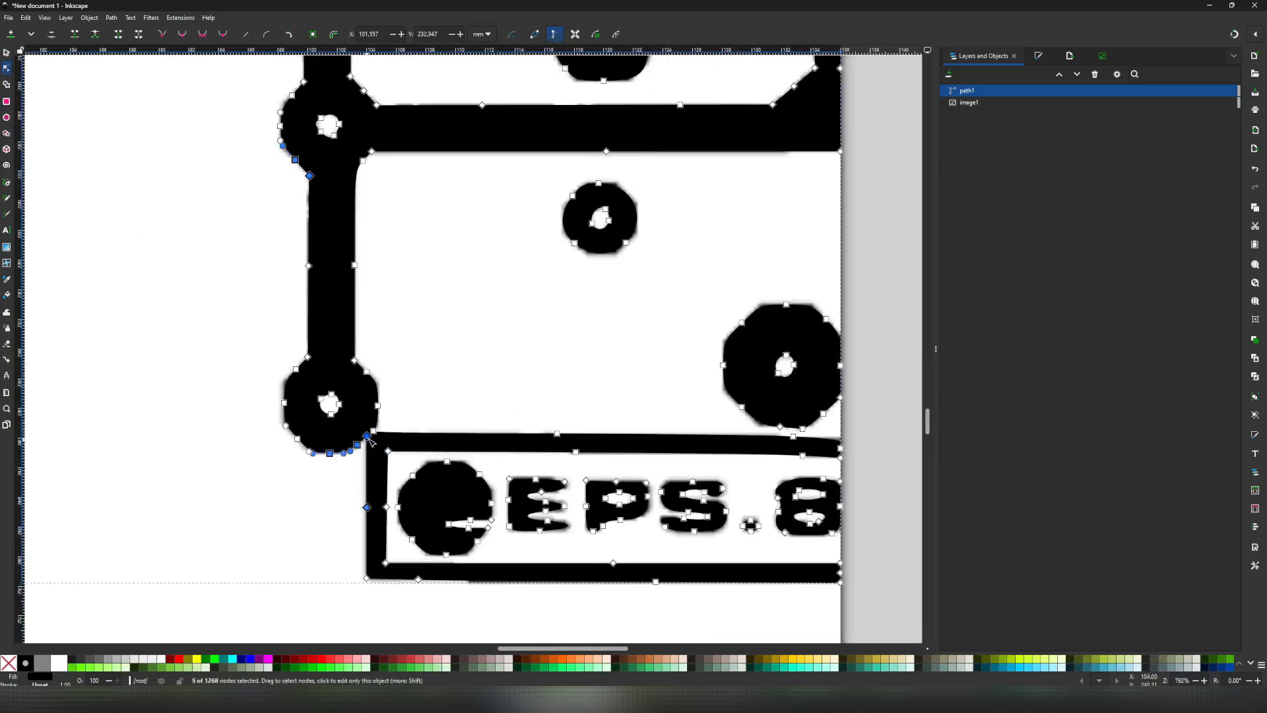
left_click(408, 423)
scroll(370, 442, "up", 2)
scroll(370, 441, "down", 2)
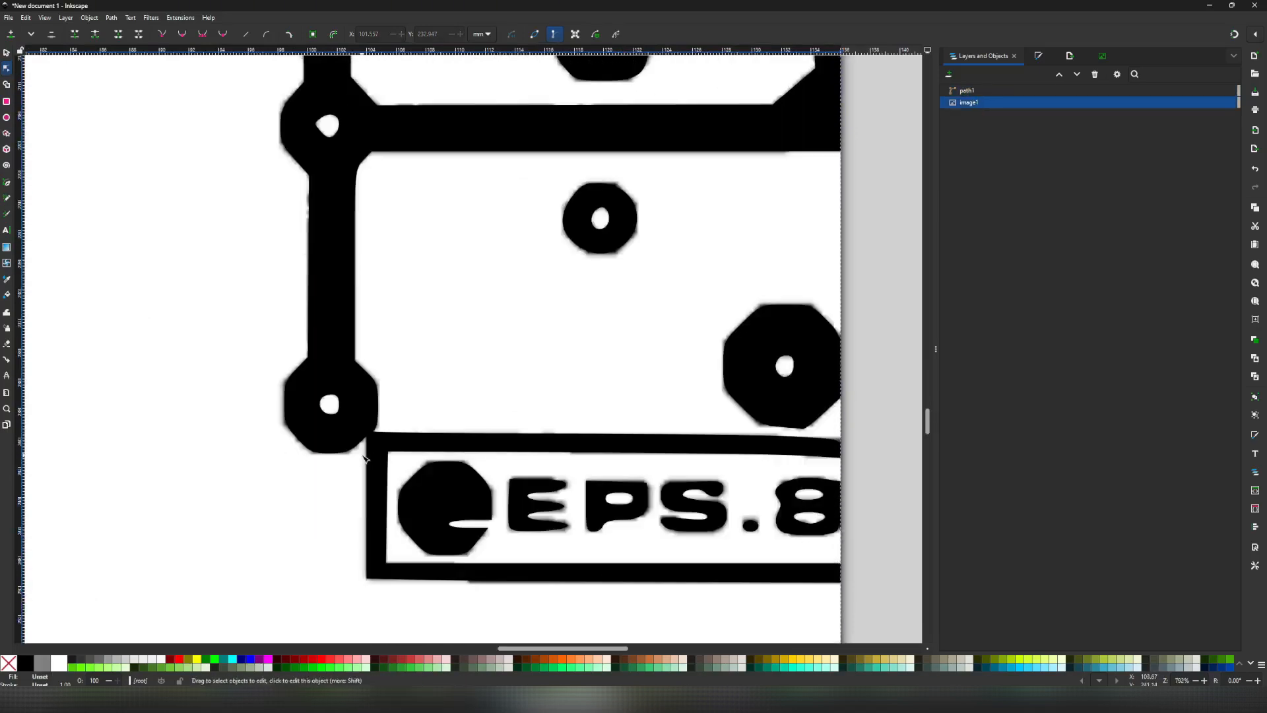
Reselect the traced path and slightly adjust the node where the pad meets the EPS label's frame.
scroll(366, 442, "up", 3, "ctrl")
left_click(416, 423)
left_click(393, 388)
mouse_move(393, 388)
left_mouse_down()
mouse_move(393, 359)
mouse_move(447, 362)
mouse_move(379, 390)
mouse_move(392, 389)
left_mouse_up()
scroll(469, 353, "down", 4, "ctrl")
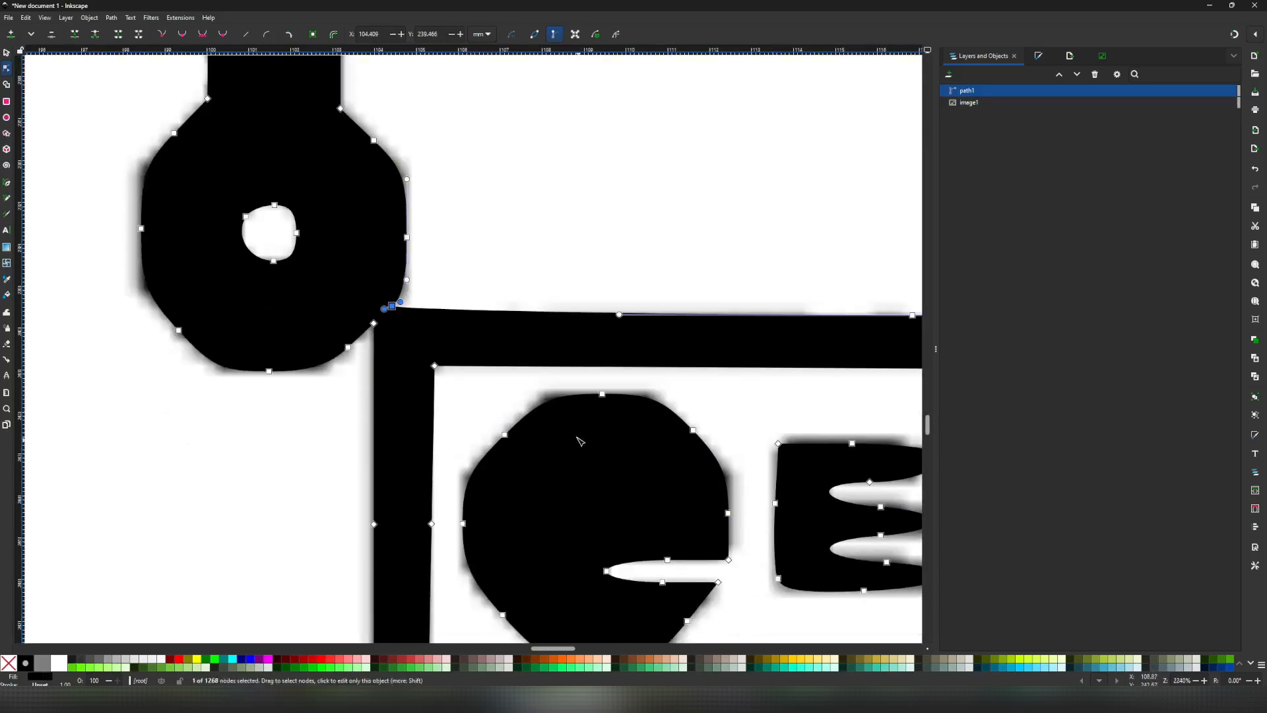
middle_click_drag(492, 328, 439, 343)
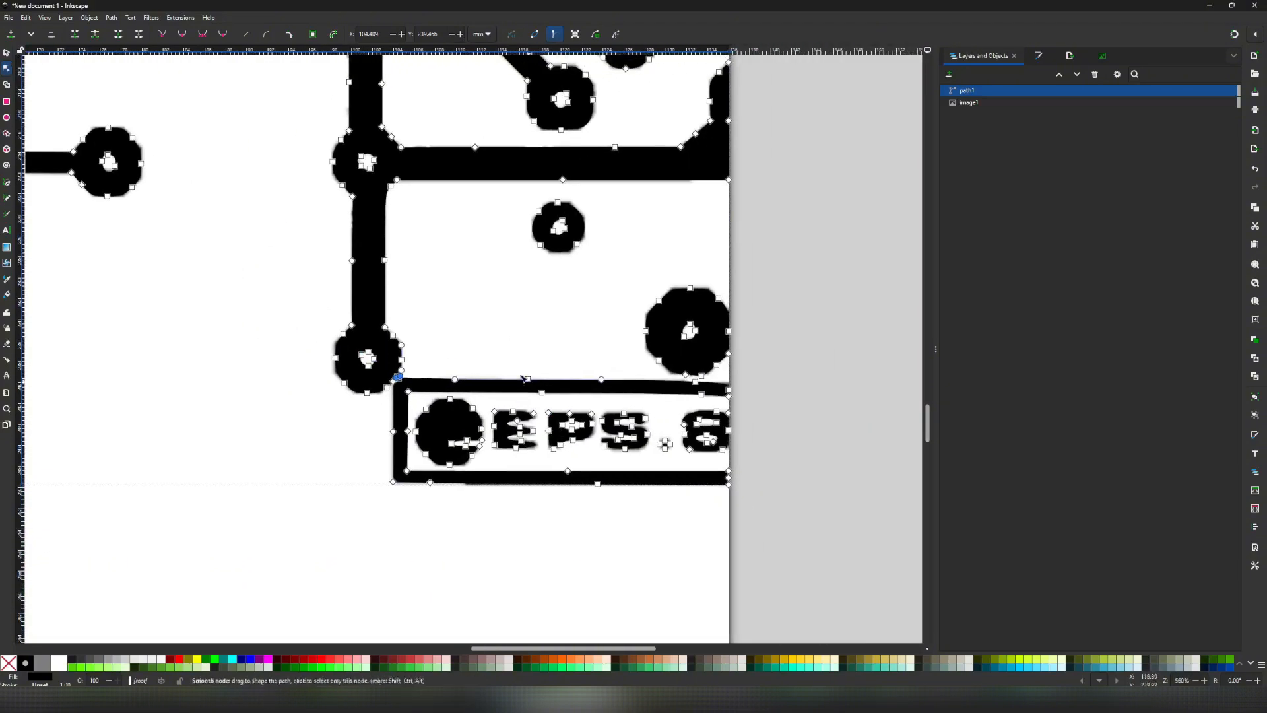
Delete the nodes of the EPS label's lettering, logo and surrounding frame from the traced path, keeping the adjoining pad.
left_click_drag(431, 346, 597, 524)
key("Delete")
left_click_drag(754, 539, 598, 374)
key("Delete")
left_click_drag(638, 521, 357, 434)
key("Delete")
left_click_drag(526, 478, 400, 383)
key("Delete")
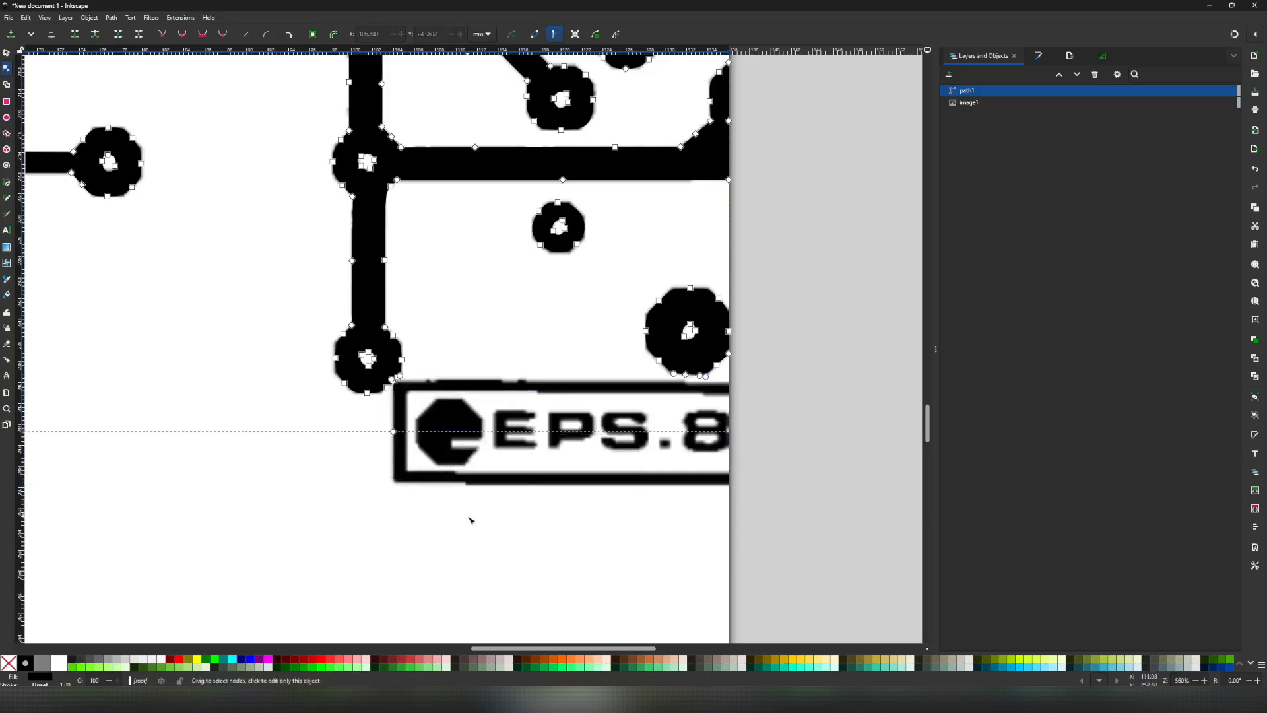
left_click_drag(492, 538, 405, 394)
Check the edge nodes of the pad beside the EPS label and delete its centre-hole nodes so the pad is solid.
middle_click_drag(415, 353, 487, 380)
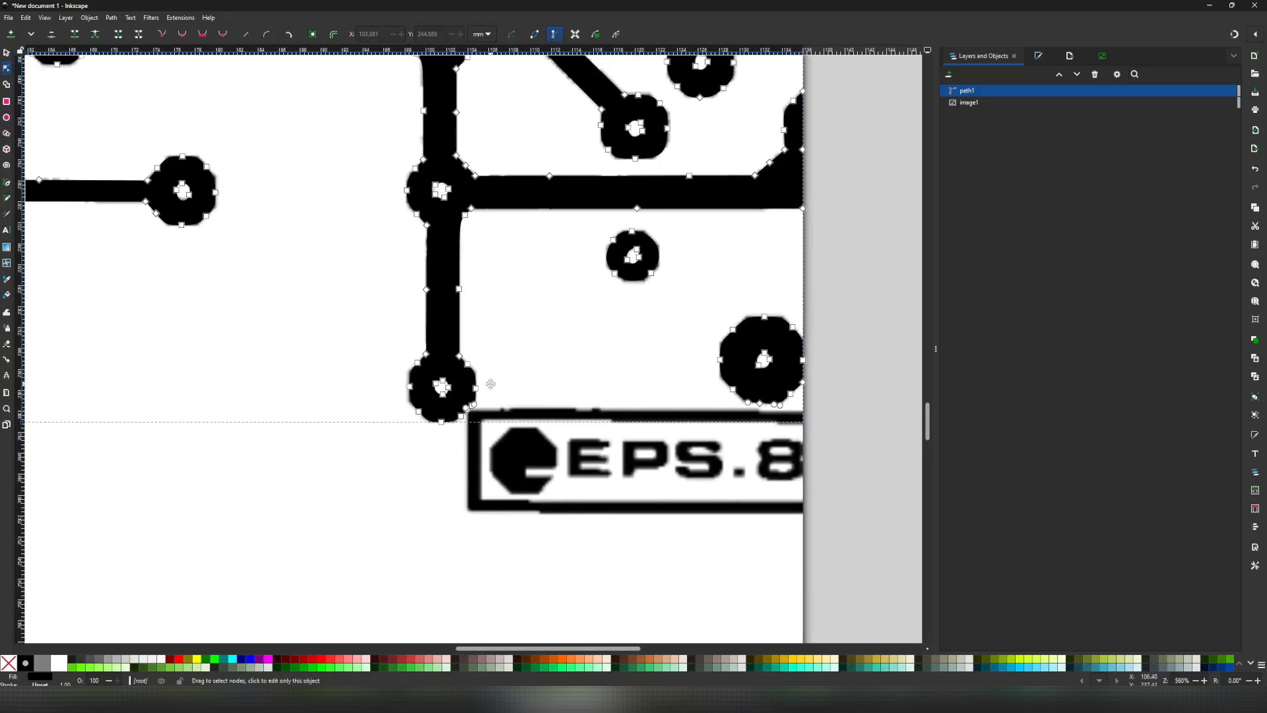
scroll(462, 417, "up", 4, "ctrl")
scroll(475, 418, "up", 1, "ctrl")
scroll(473, 422, "up", 4)
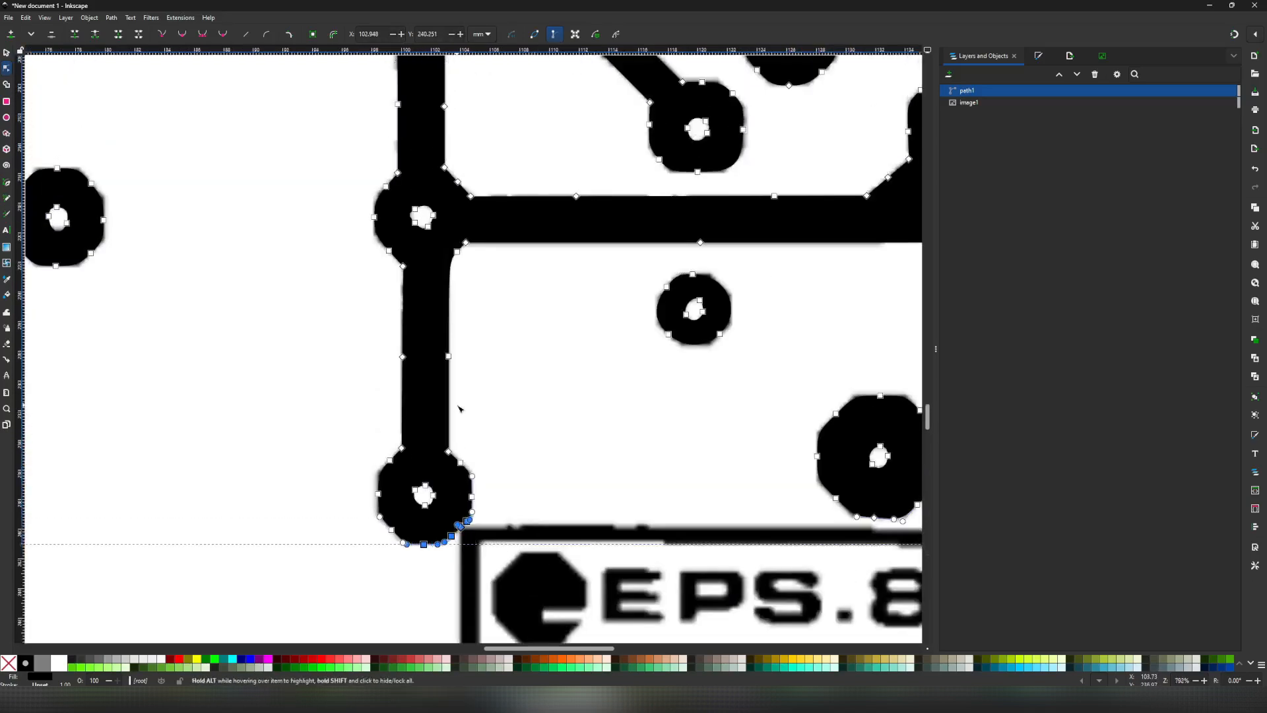
scroll(478, 509, "up", 5, "ctrl")
left_click_drag(473, 503, 509, 499)
scroll(368, 380, "down", 2, "ctrl")
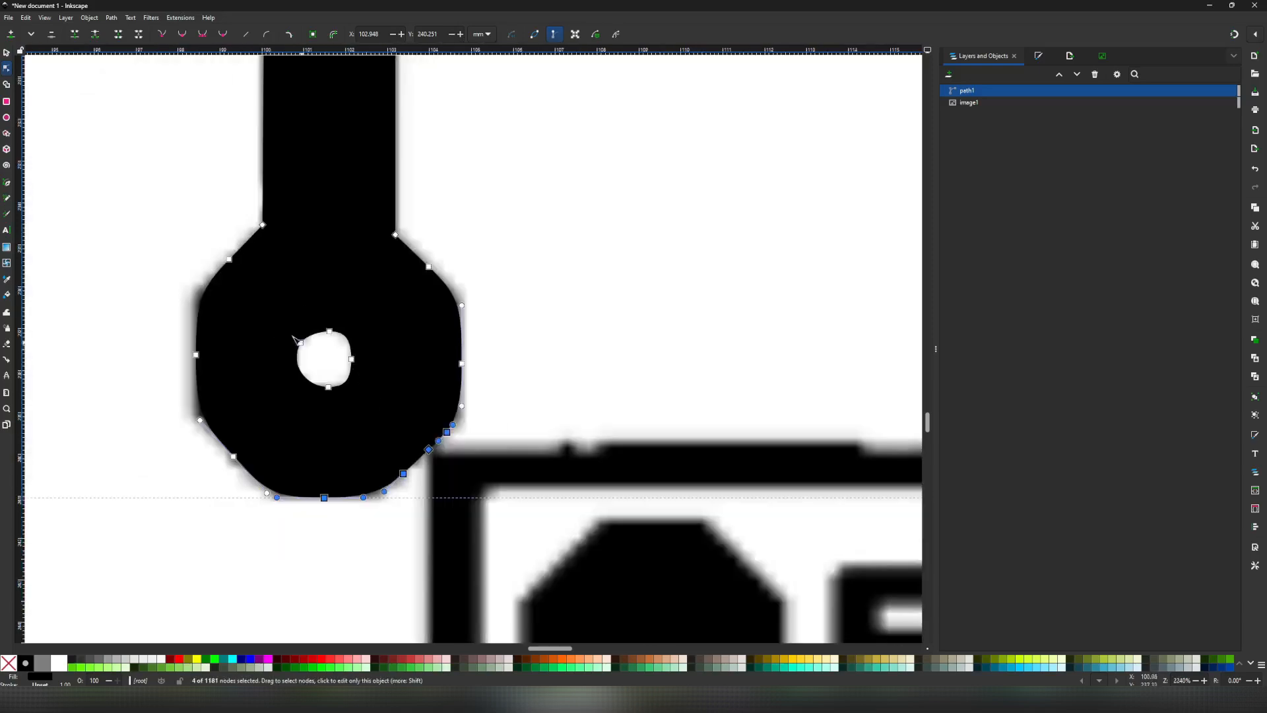
left_click_drag(283, 328, 400, 424)
key("Delete")
left_click_drag(311, 314, 369, 384)
key("Delete")
Delete the centre-hole nodes of further pads, including those at both ends of the thin horizontal track above the untraced bent track.
scroll(302, 313, "down", 4, "ctrl")
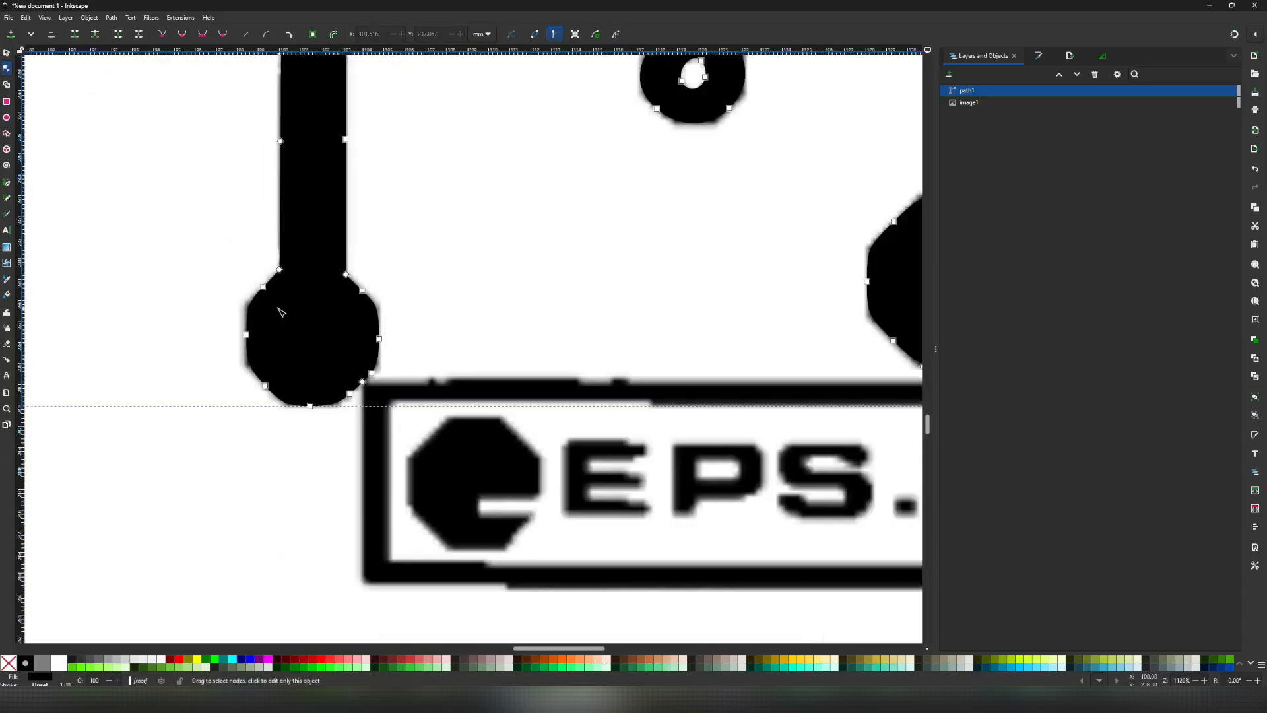
left_click_drag(490, 307, 533, 349)
key("Delete")
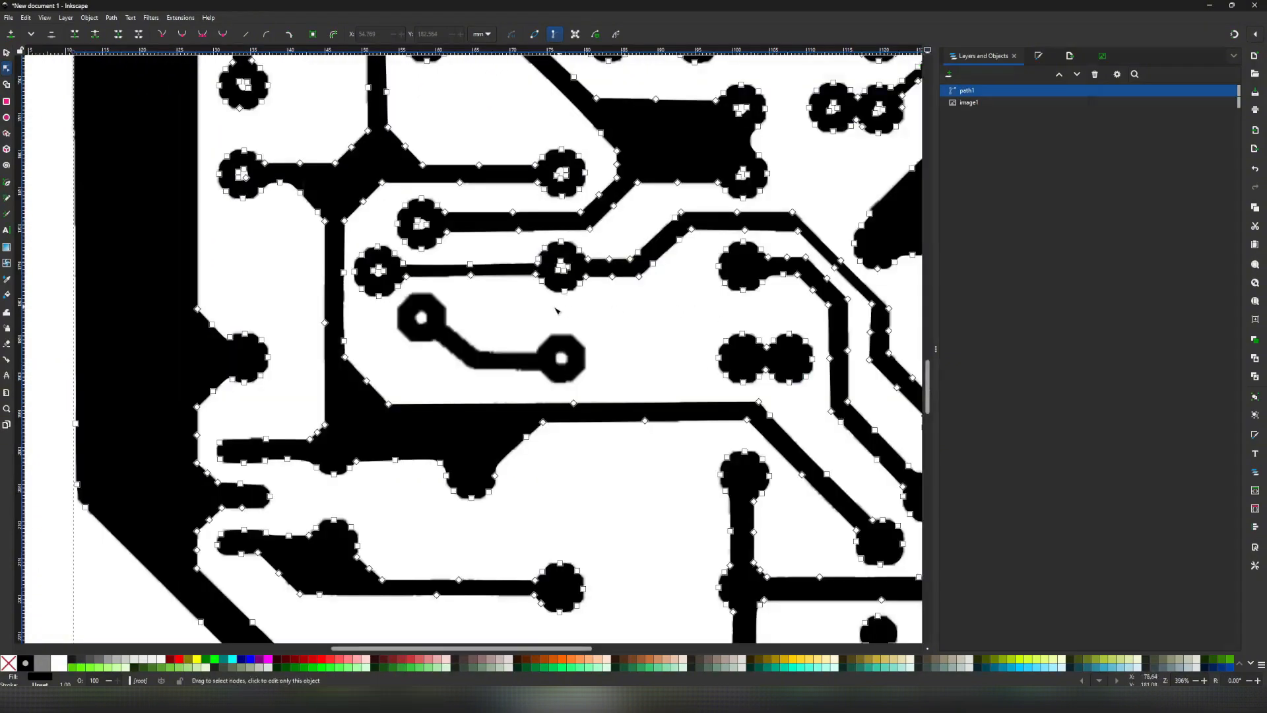
middle_click_drag(556, 310, 565, 328)
left_click_drag(378, 278, 400, 301)
key("Delete")
left_click_drag(561, 274, 584, 298)
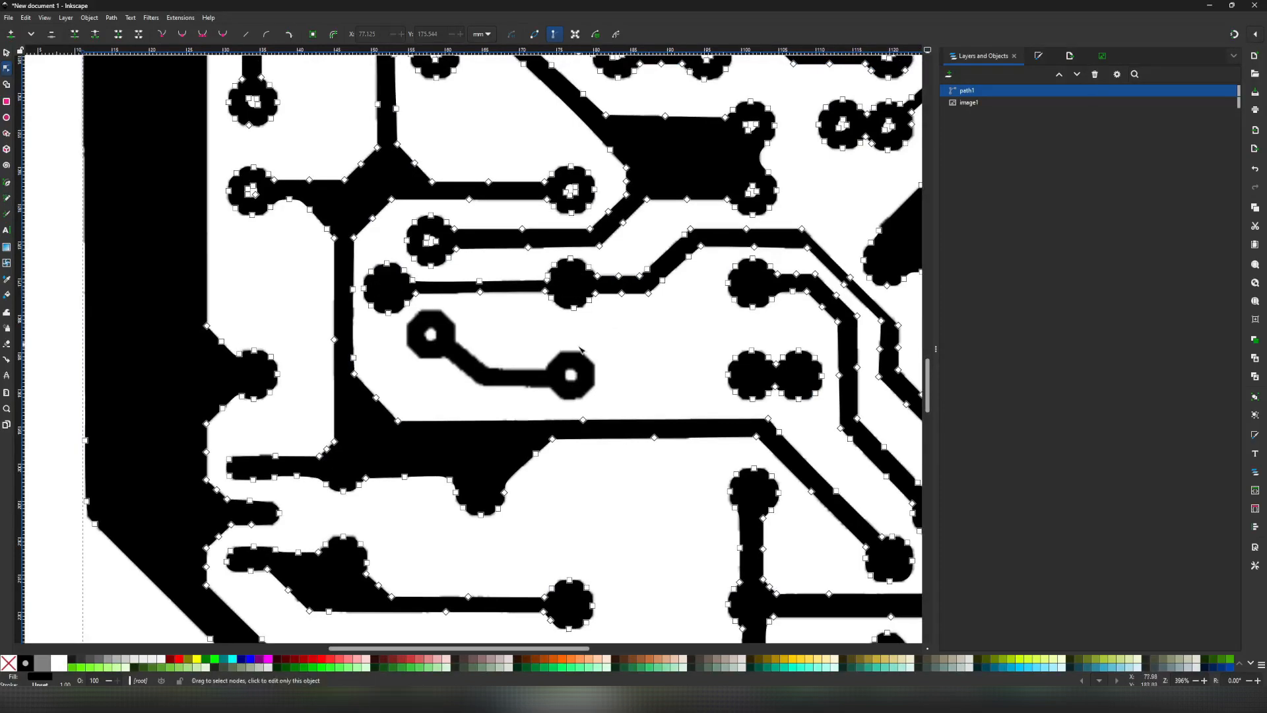
key("Delete")
scroll(608, 327, "down", 1)
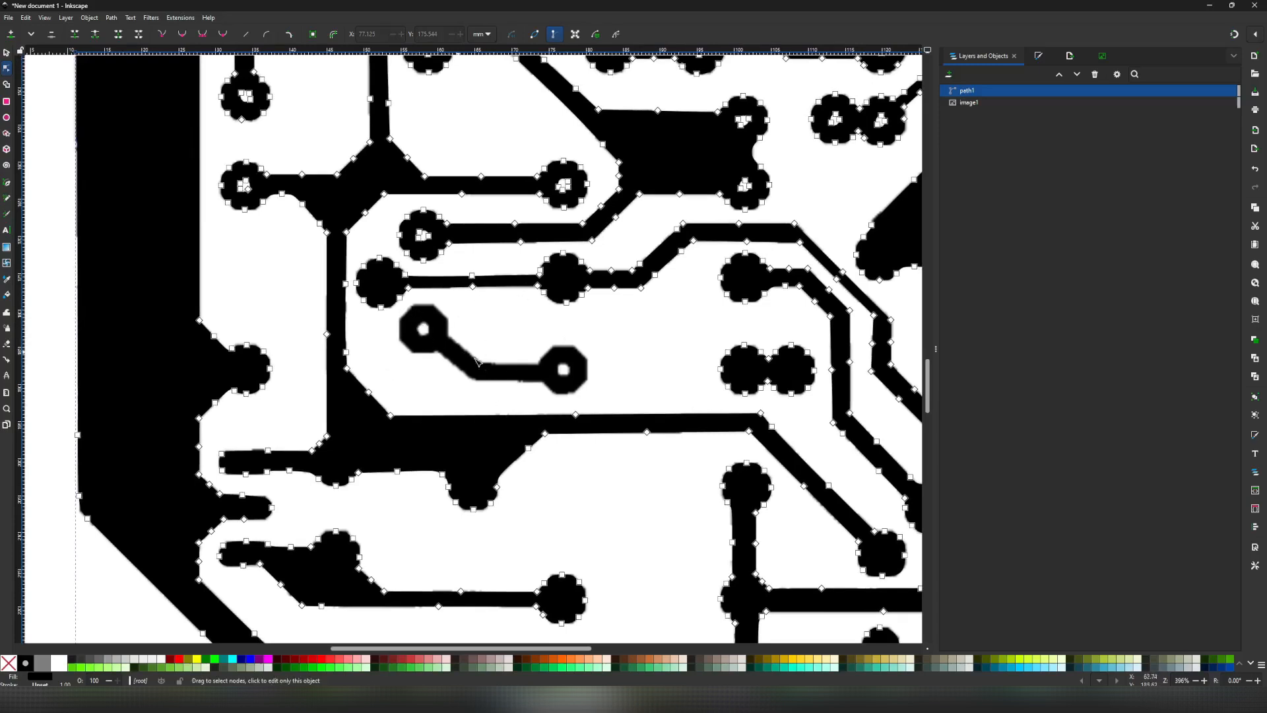
Draw a closed Bezier path around the short bent track and its two end pads, following the outline in the bitmap.
scroll(509, 374, "up", 1, "ctrl")
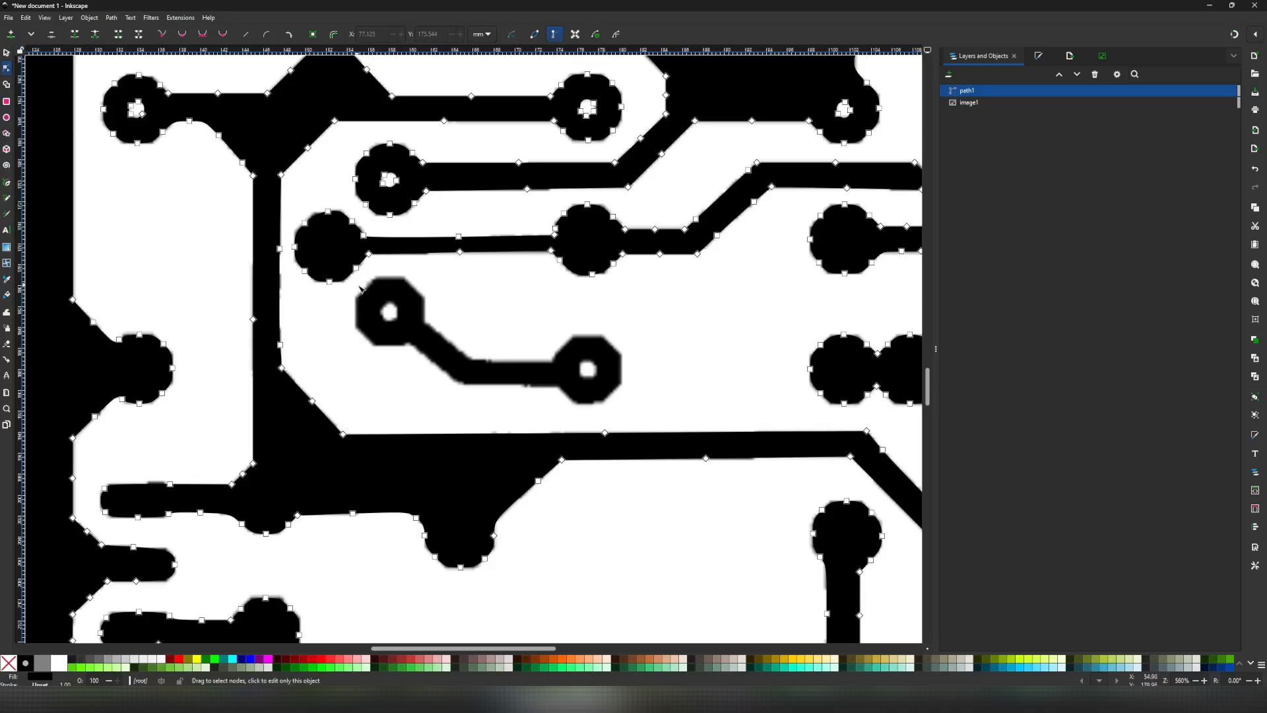
left_click_drag(353, 278, 662, 412)
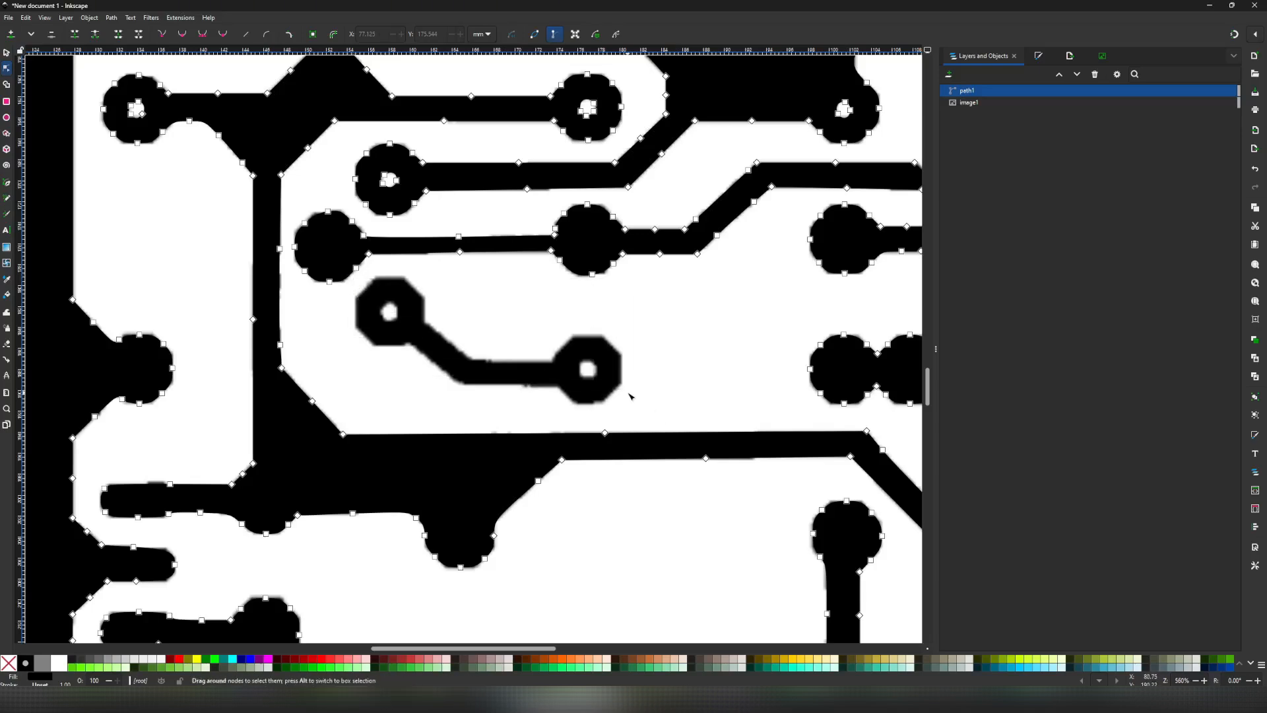
left_click(6, 186)
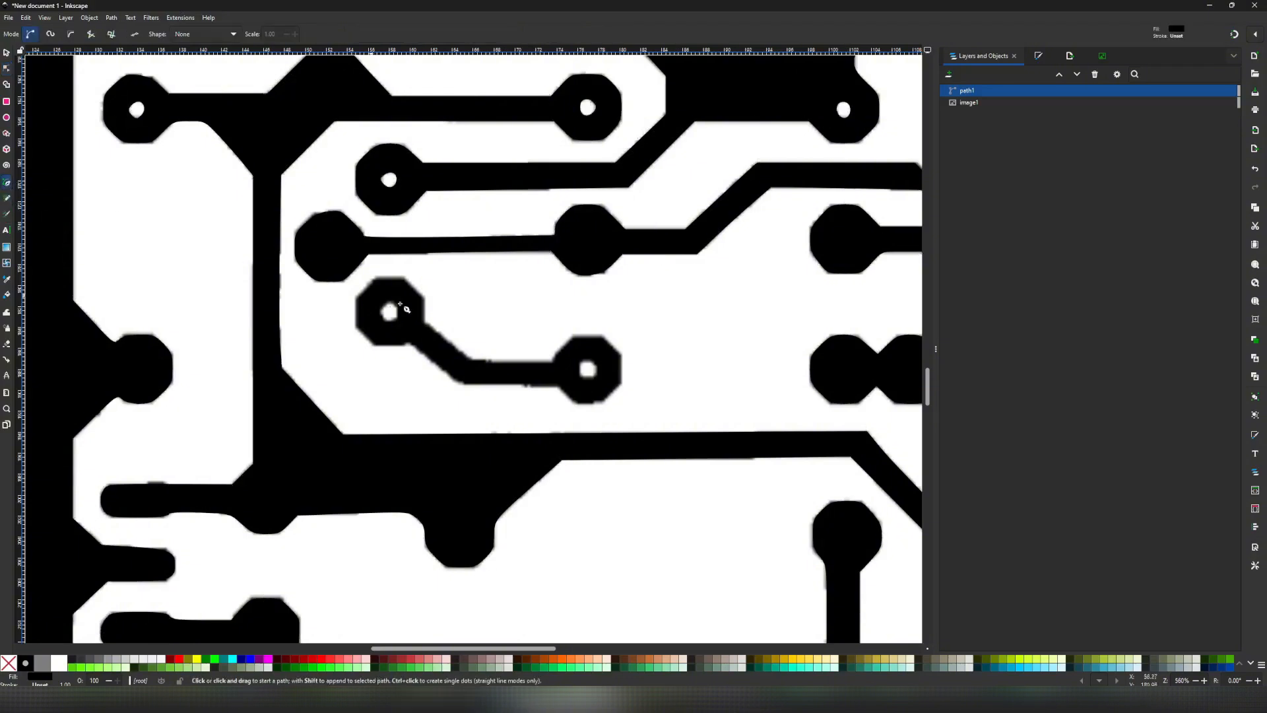
left_click(470, 359)
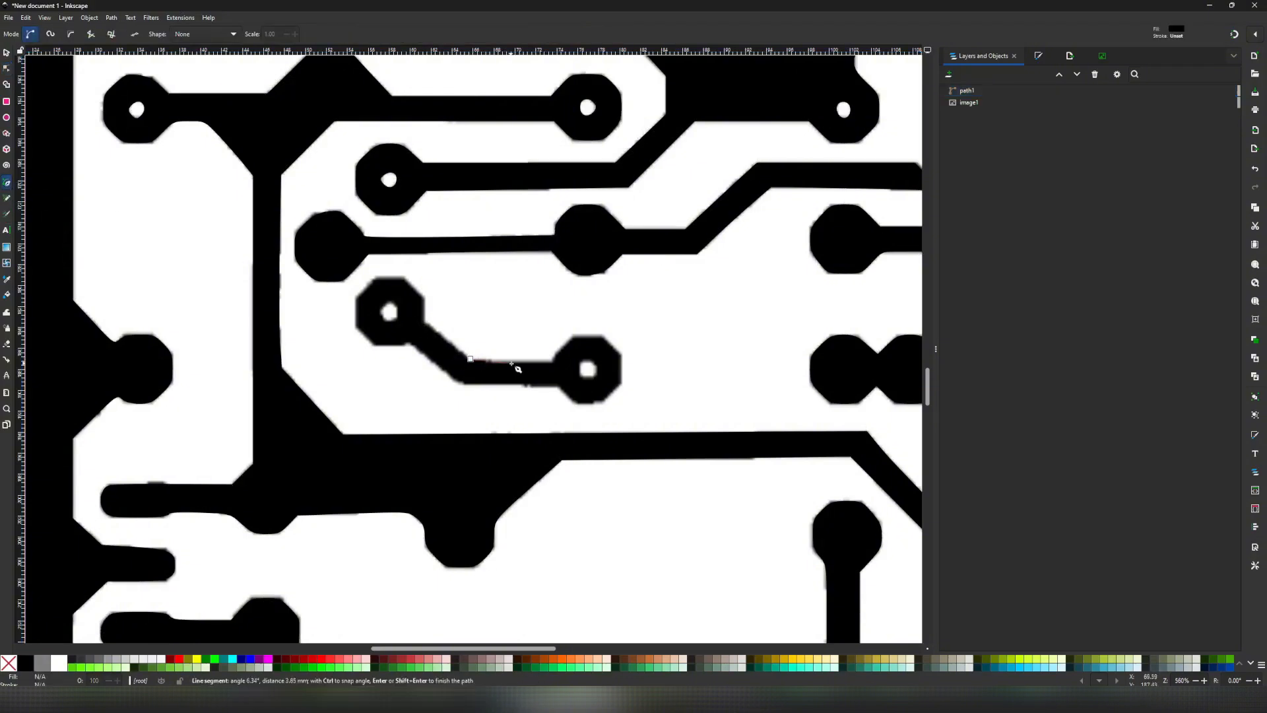
left_click(565, 355)
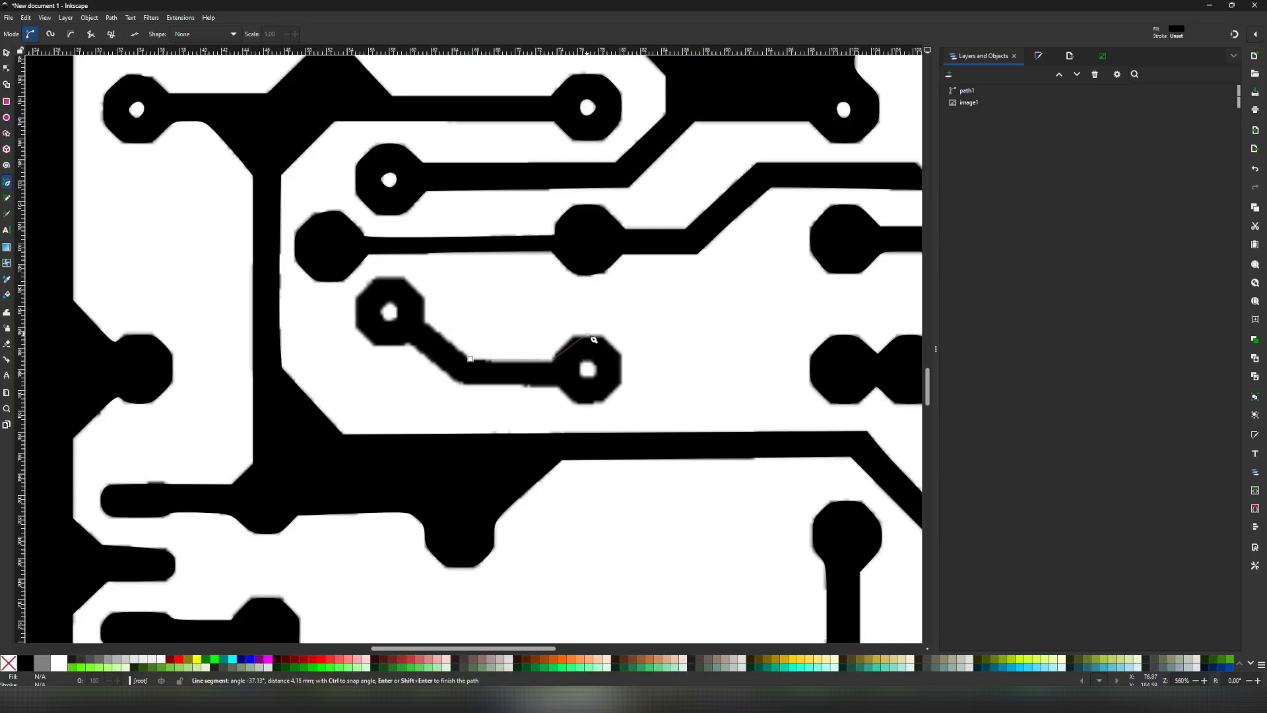
left_click_drag(587, 334, 607, 333)
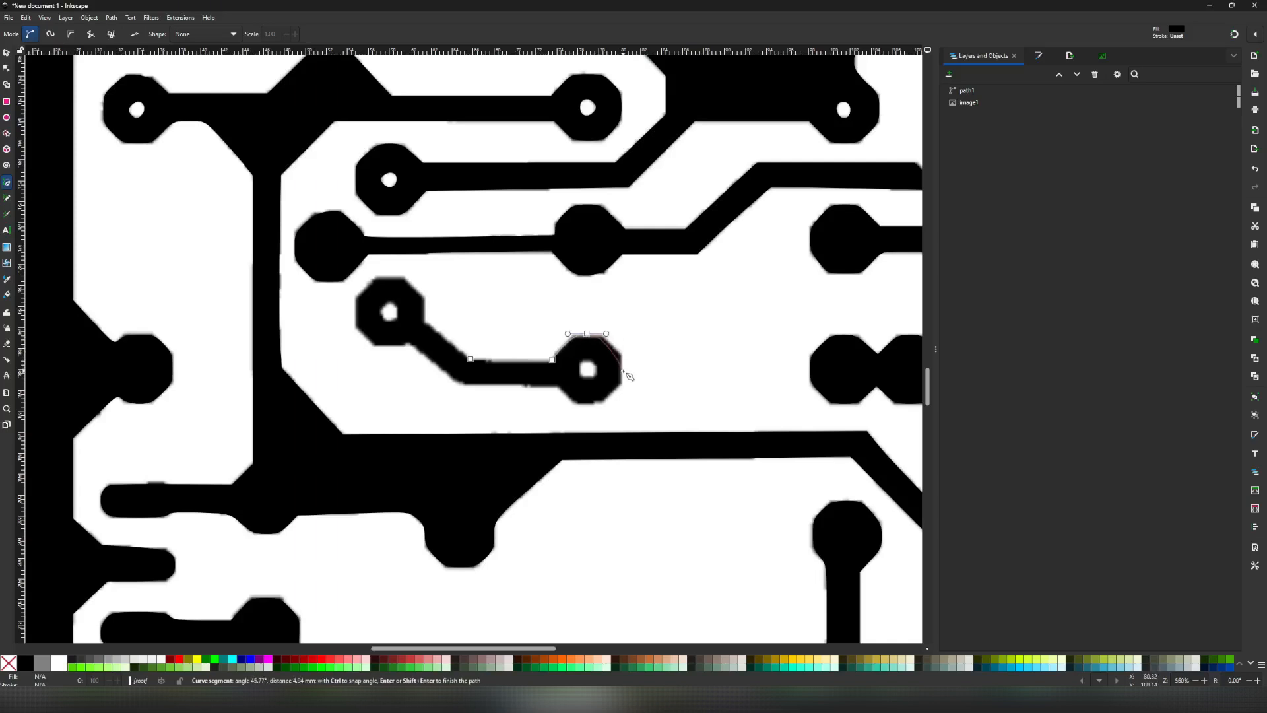
left_click_drag(623, 371, 572, 406)
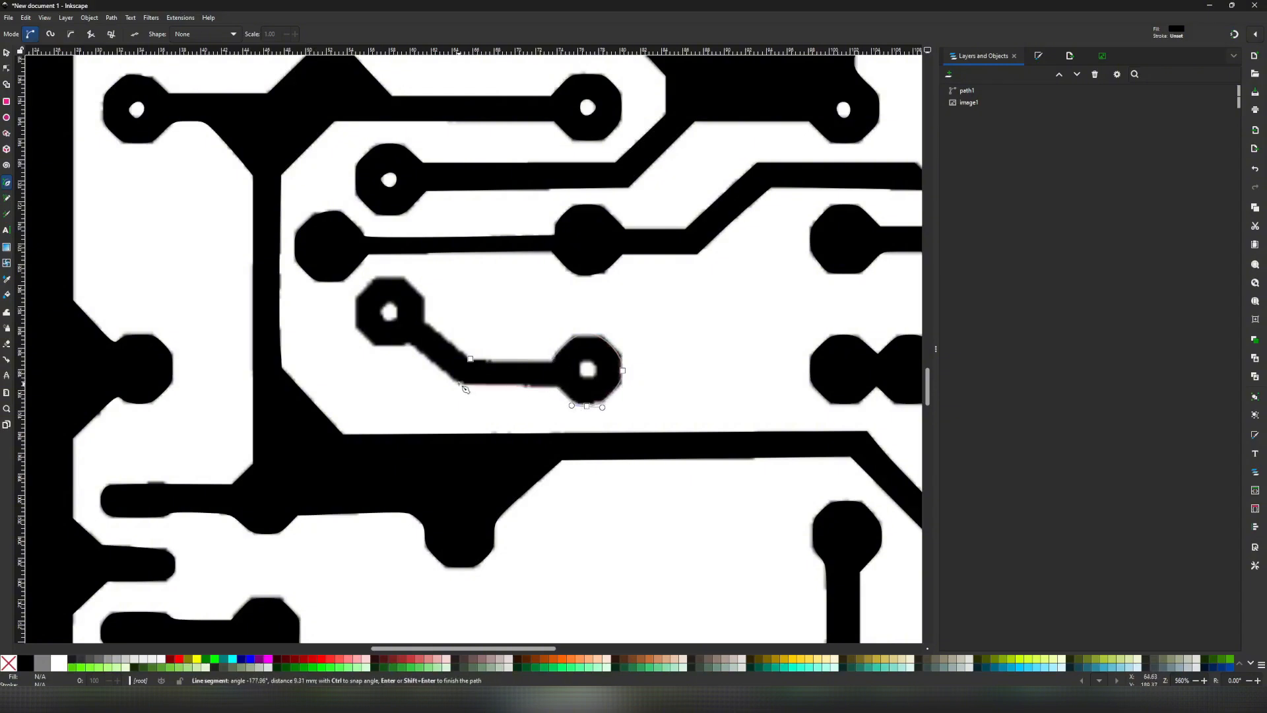
left_click_drag(458, 383, 437, 371)
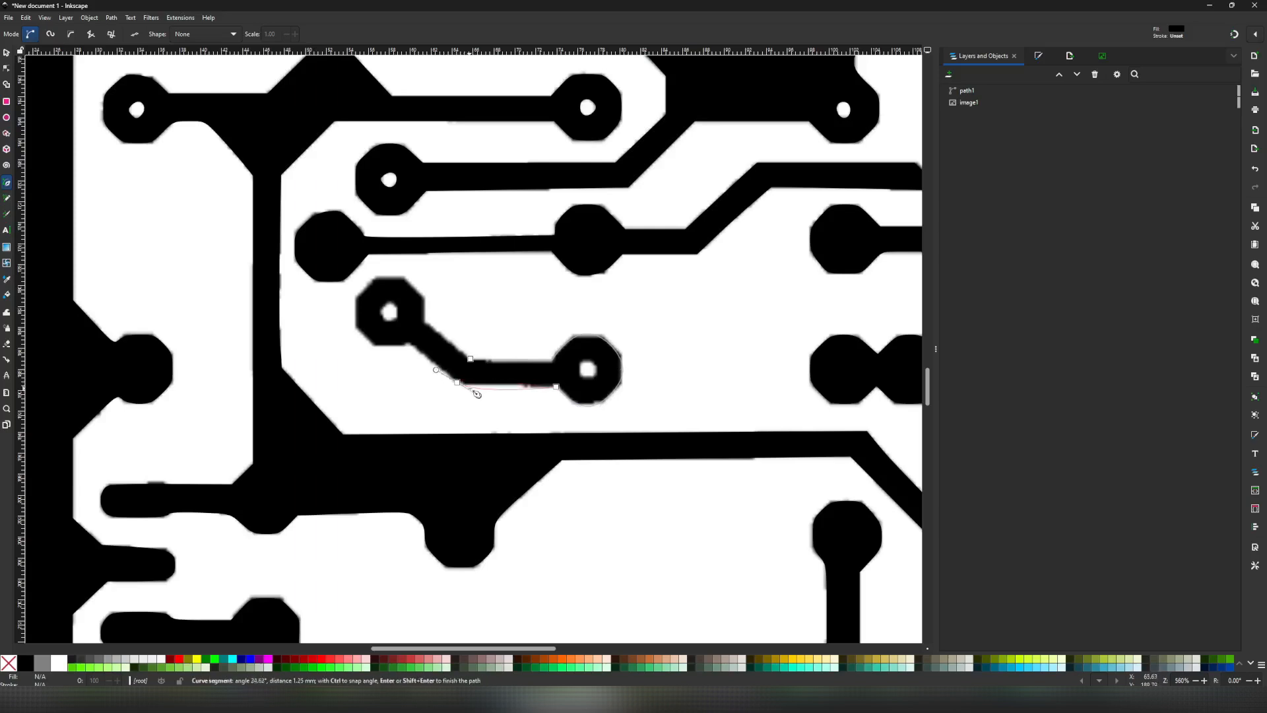
left_click(409, 344)
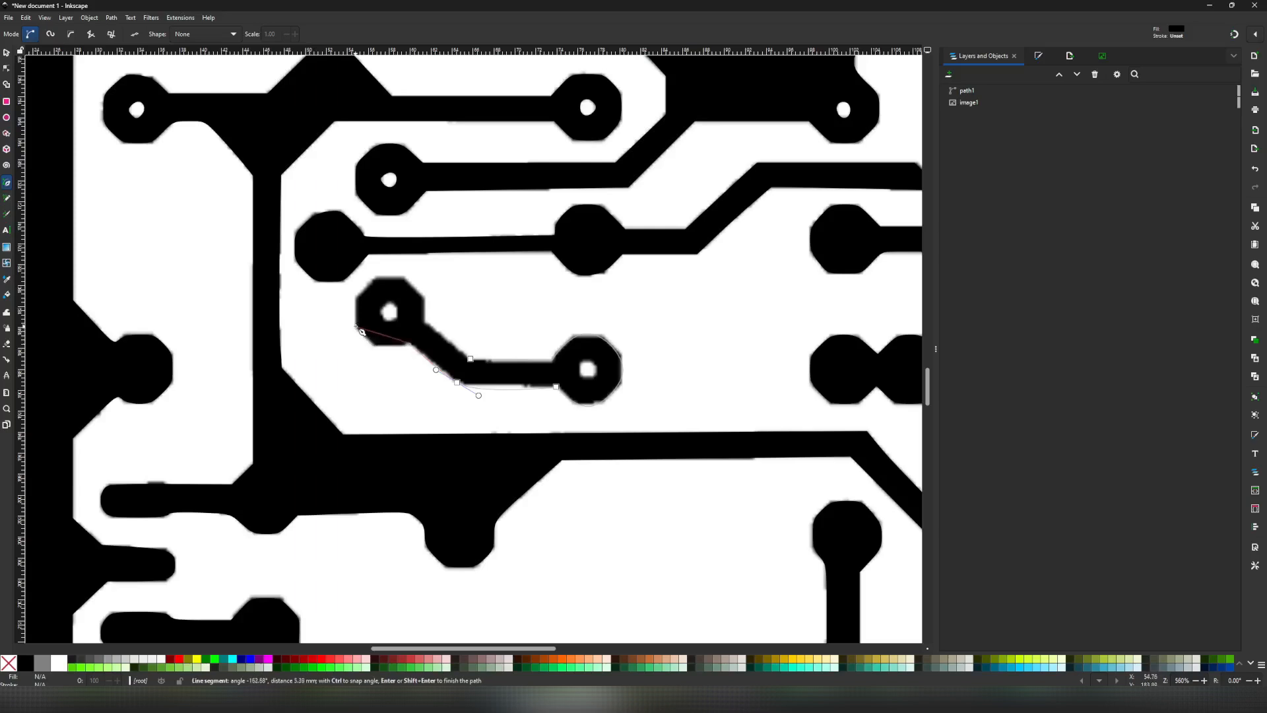
left_click_drag(355, 325, 431, 306)
left_click(367, 285)
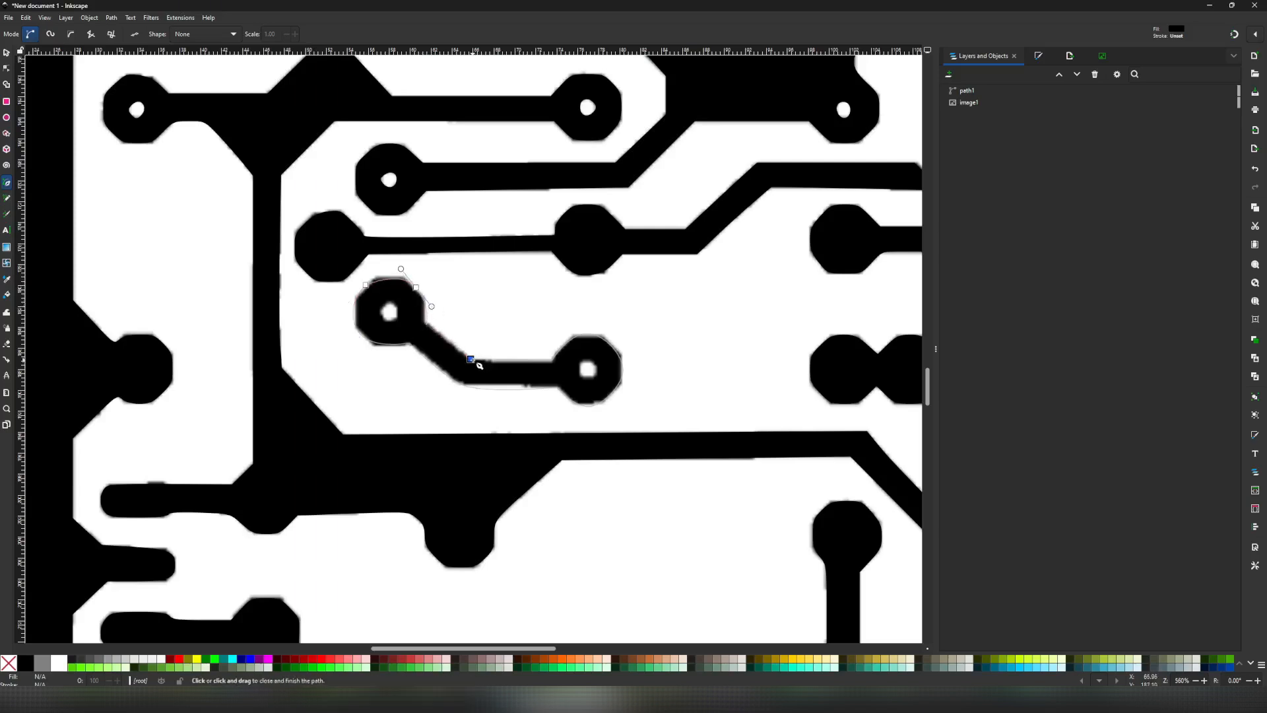
left_click(470, 359)
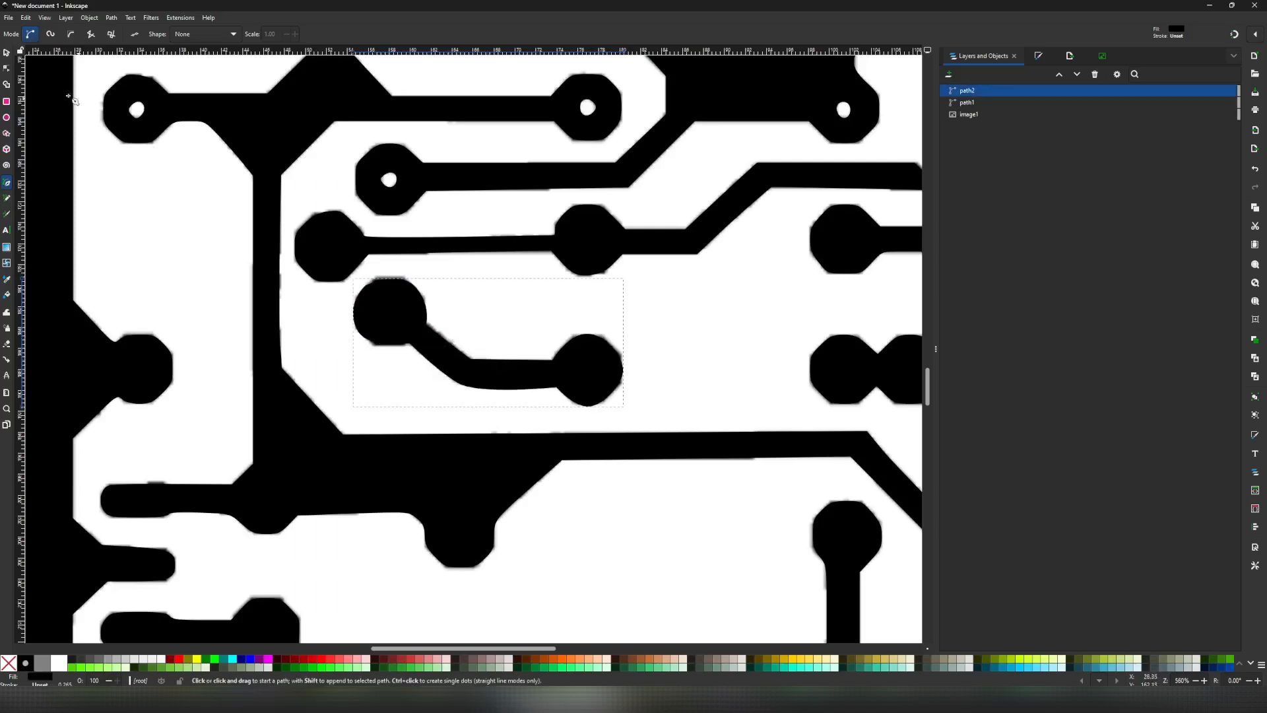
Make the lower bend node of the new track path a corner and adjust its handles to match the track's edges.
left_click(5, 54)
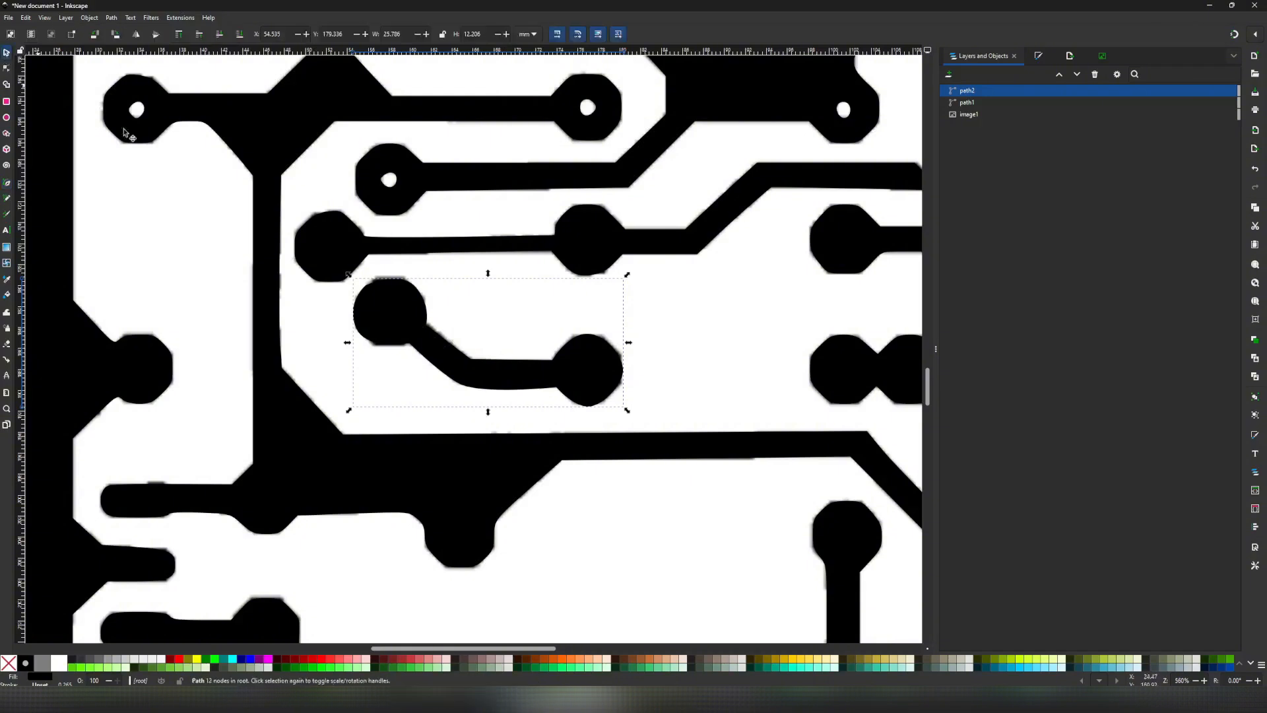
double_click(486, 371)
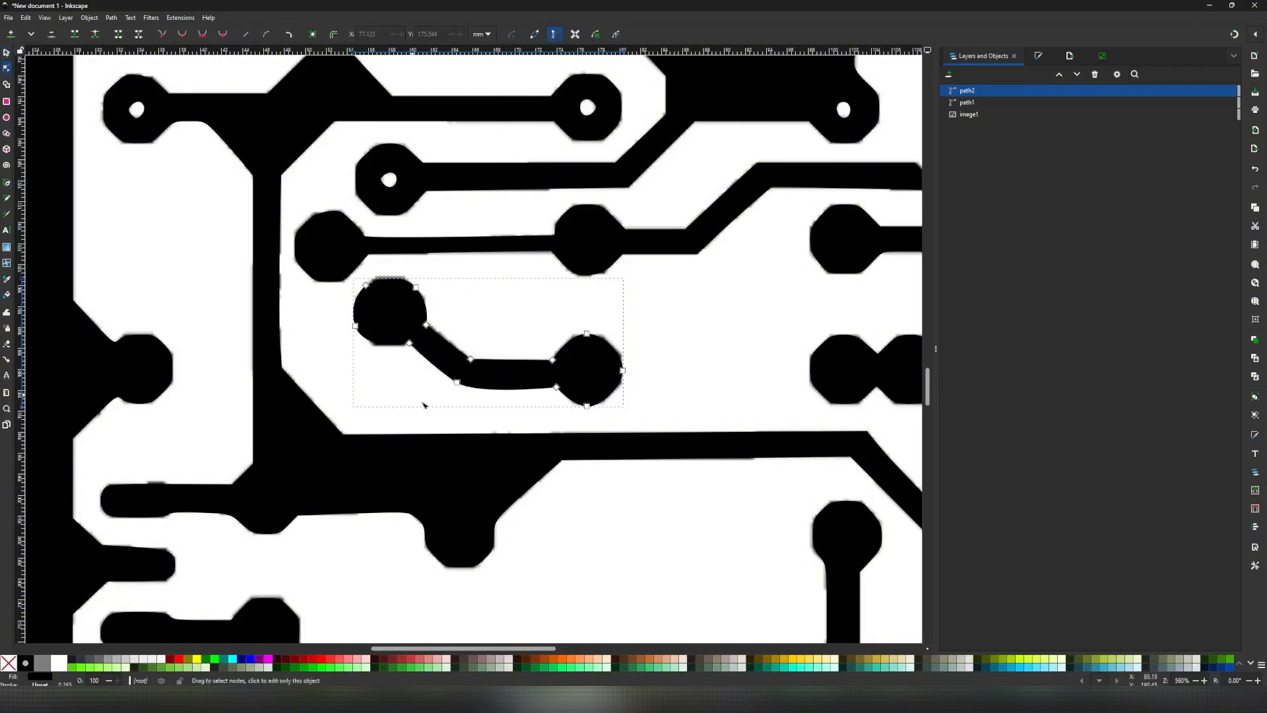
left_click(458, 382)
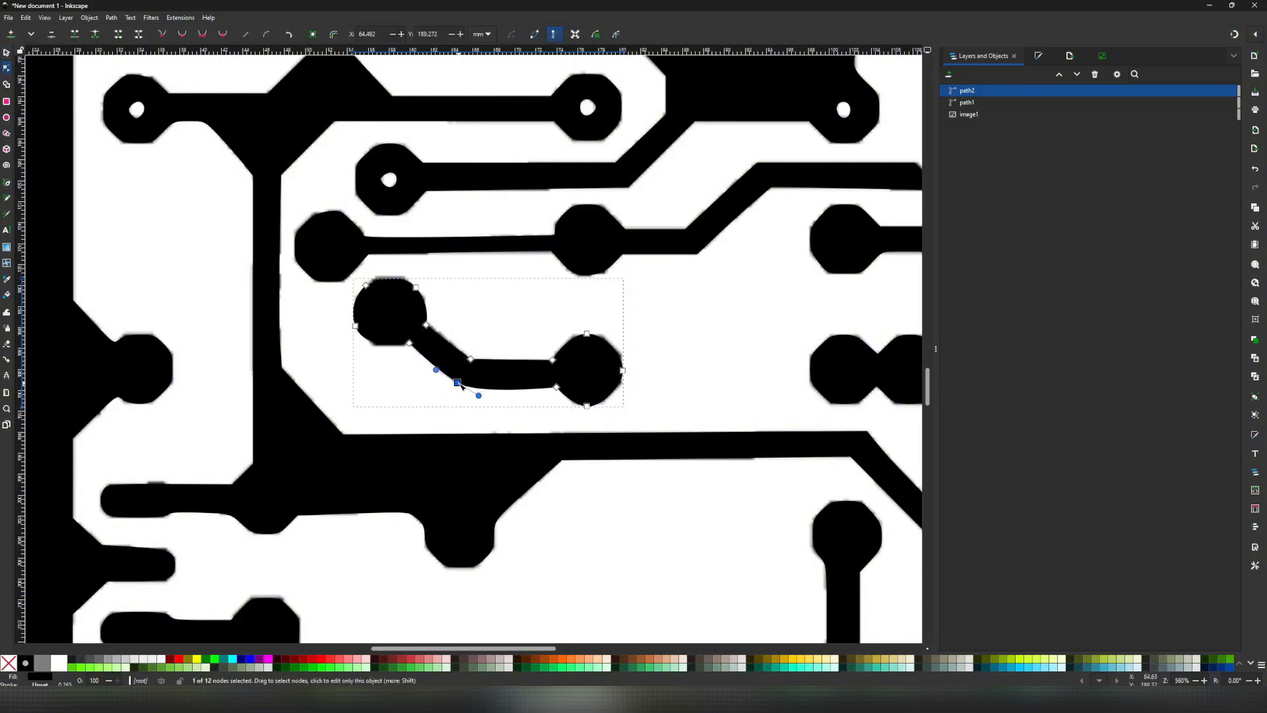
left_click(162, 36)
left_click_drag(481, 397, 436, 363)
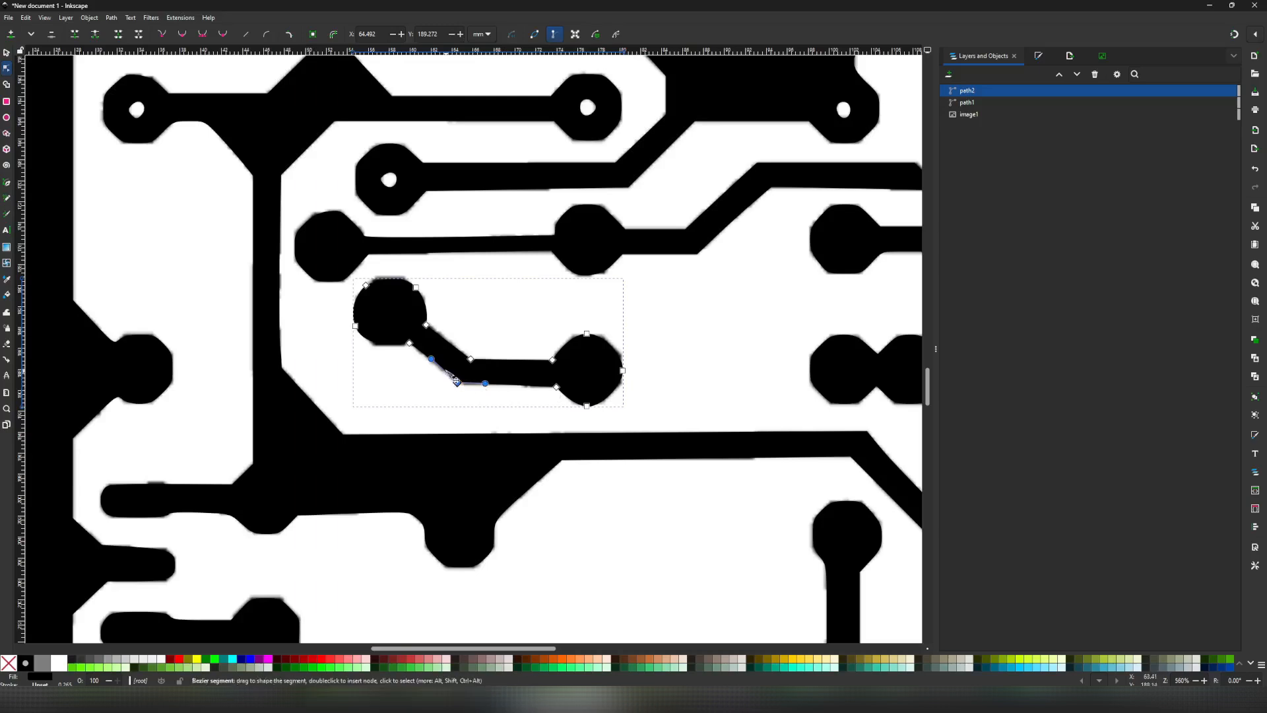
left_click_drag(432, 359, 494, 389)
left_click(451, 402)
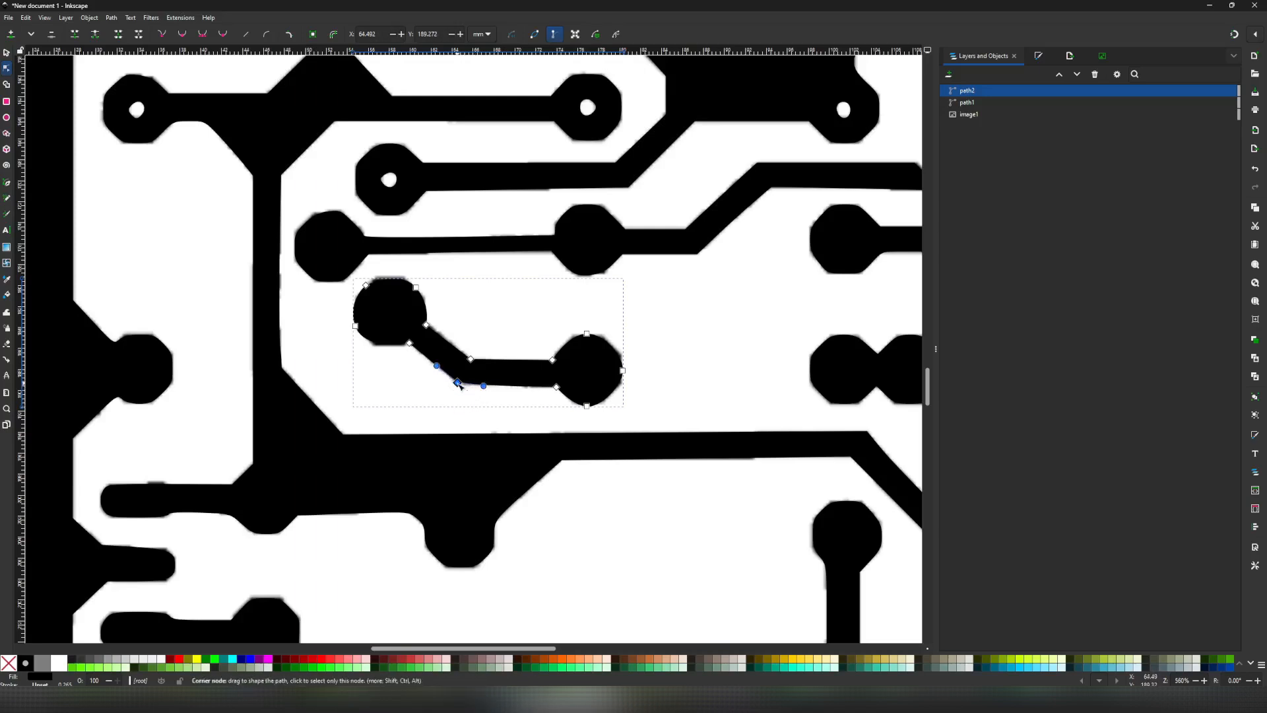
Hide and show the bitmap image repeatedly to compare it with the traced circuit paths.
left_click(1030, 115)
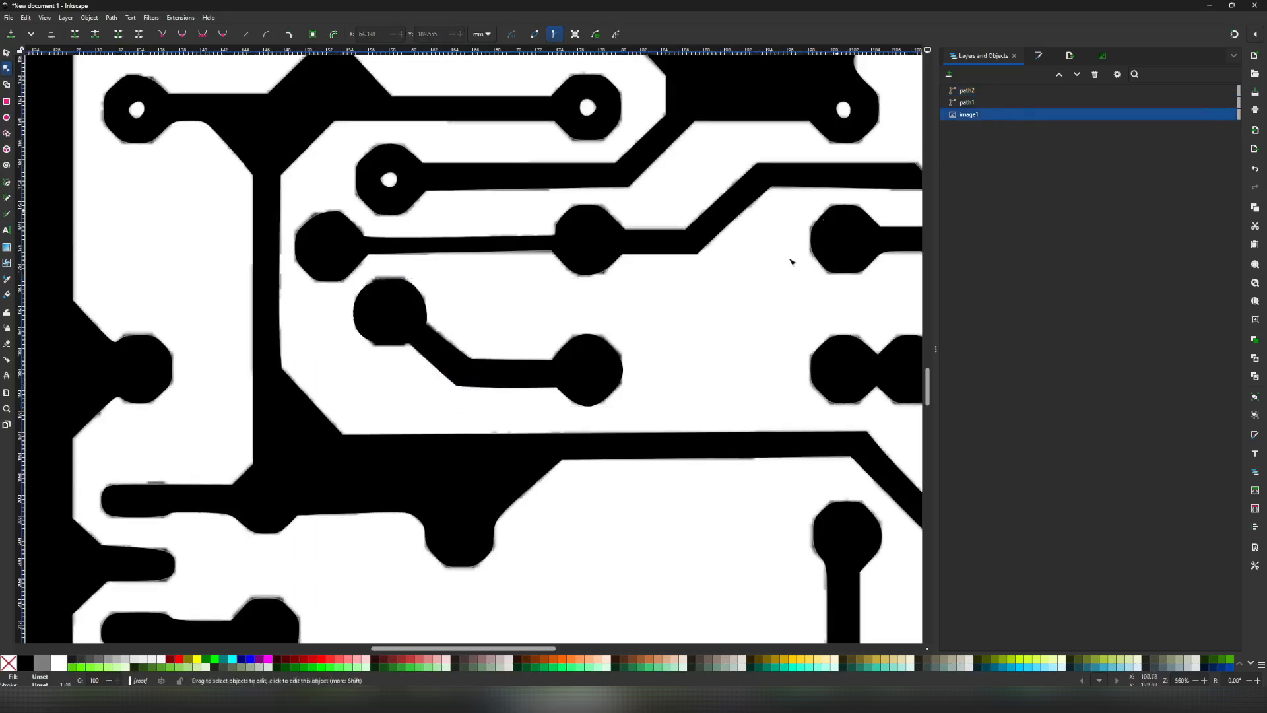
scroll(568, 297, "down", 3, "ctrl")
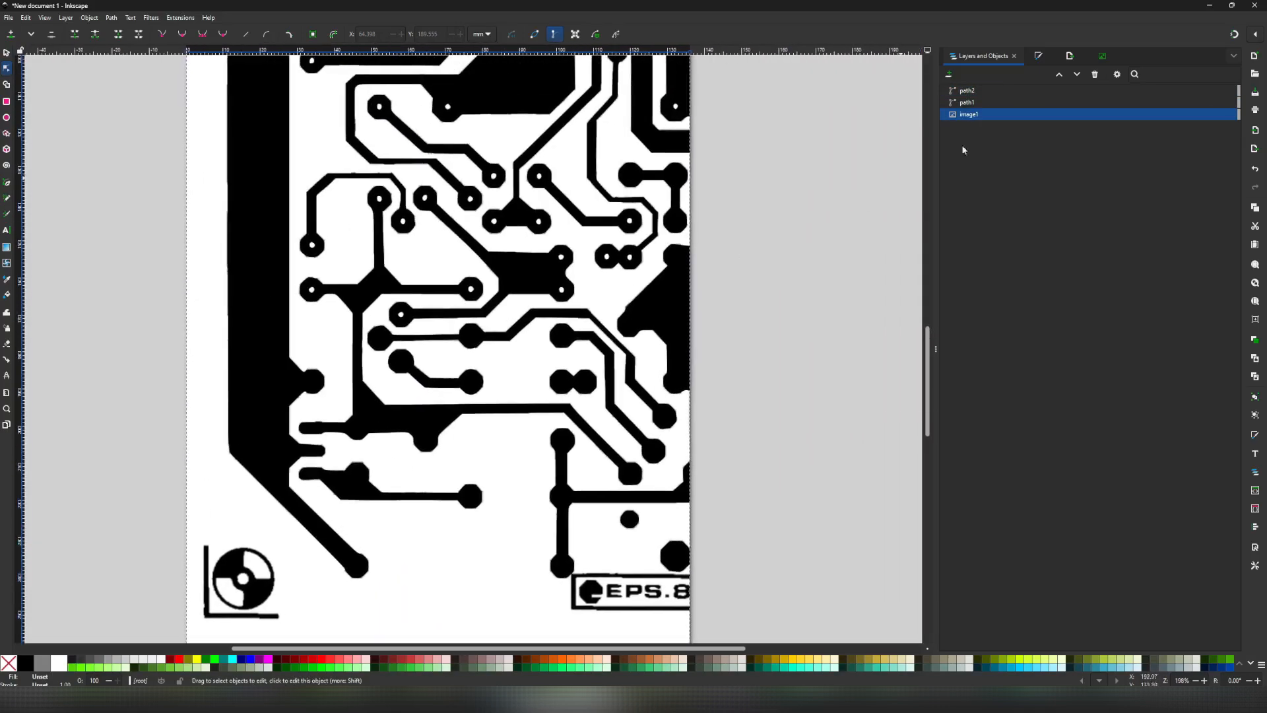
left_click(1220, 115)
left_click(1220, 115)
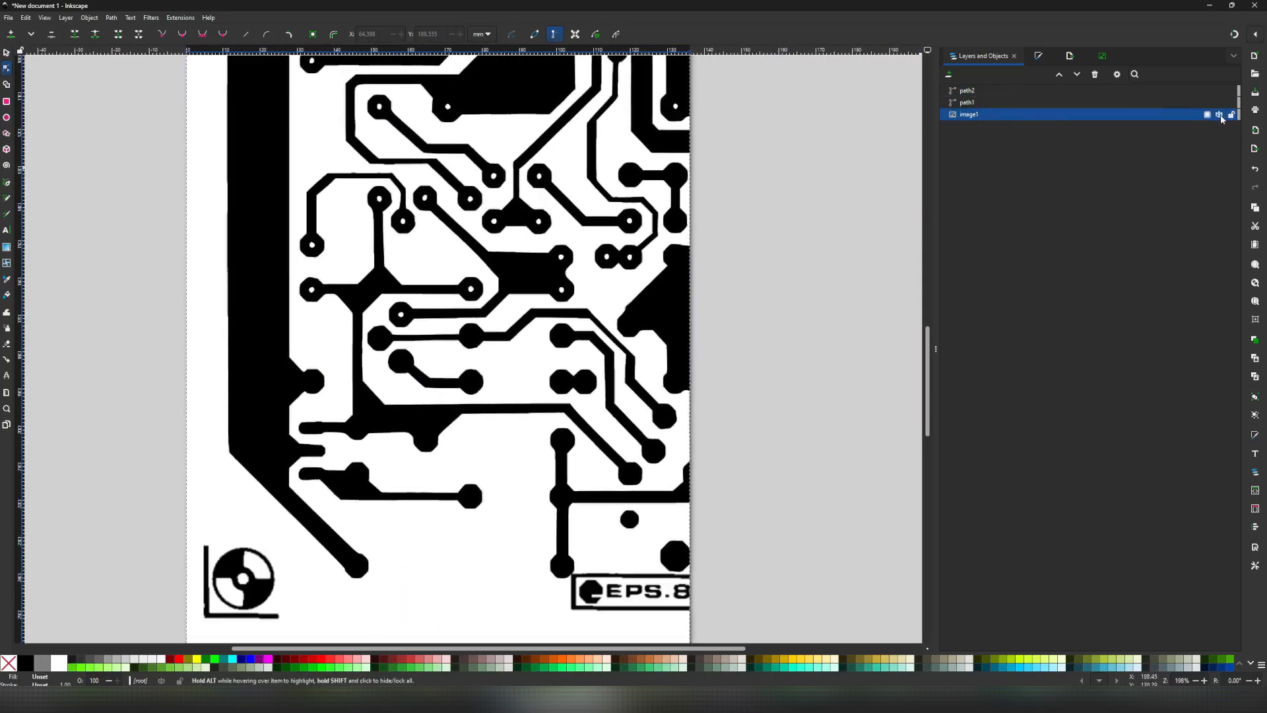
left_click(1220, 116)
left_click(1220, 115)
Hide and show the redrawn track path and the main traced path in turn, and inspect the whole board.
left_click(1220, 92)
left_click(1220, 92)
left_click(1219, 103)
left_click(1220, 103)
left_click(1220, 103)
left_click(1220, 103)
middle_click_drag(627, 148, 503, 386)
scroll(503, 386, "up", 1, "ctrl")
middle_click_drag(503, 386, 602, 373)
scroll(488, 322, "down", 3, "ctrl")
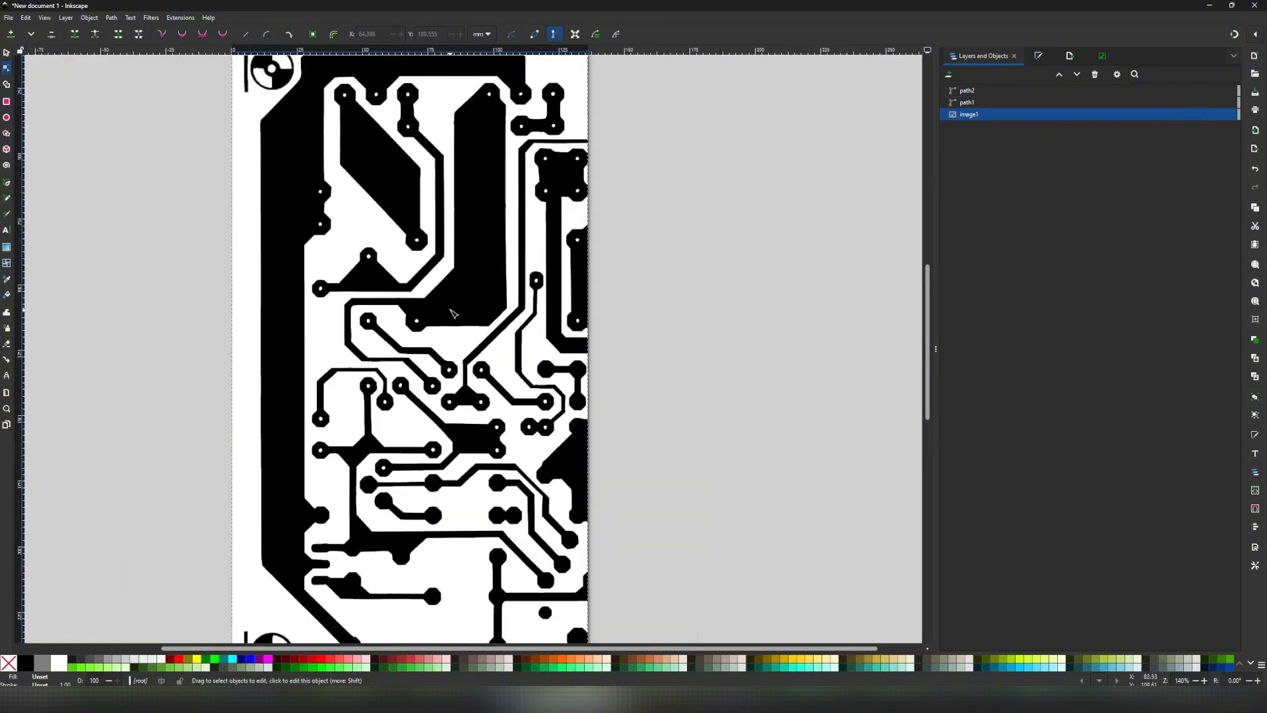
Select both path1 and path2 and set up an export of only the selected objects in Plain SVG format.
left_click(967, 91)
left_click(975, 103, "shift")
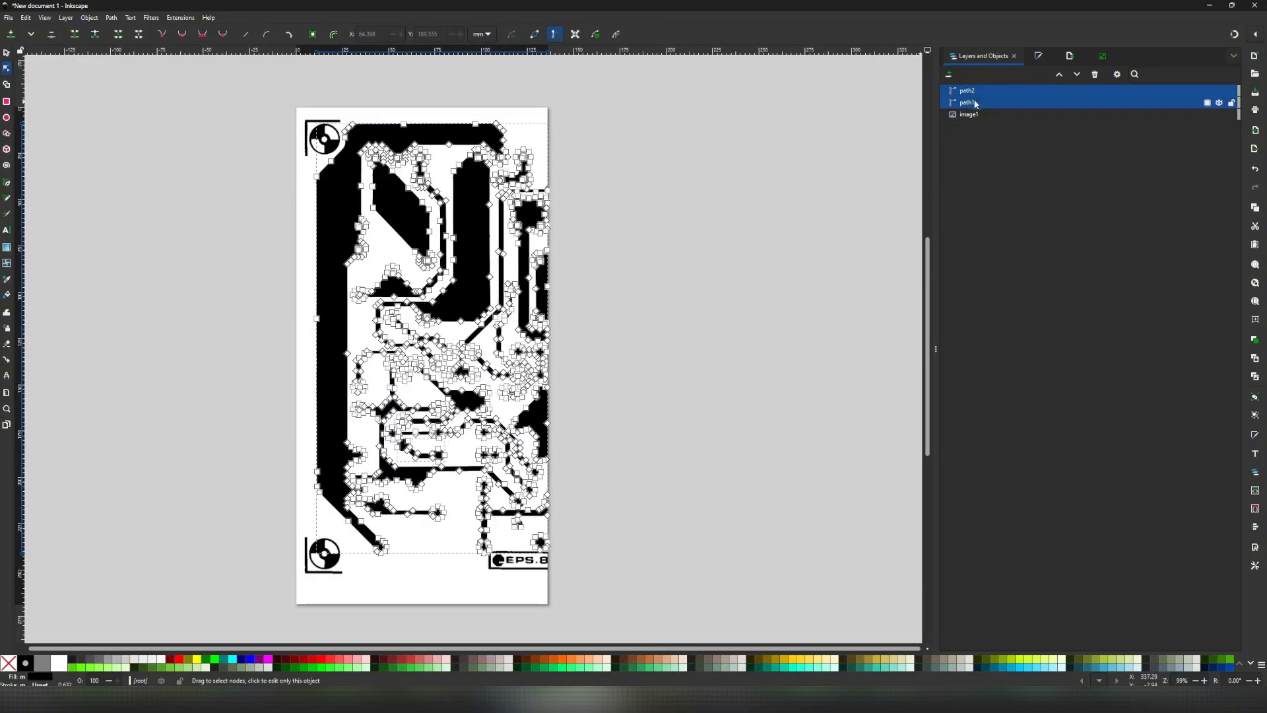
left_click(8, 18)
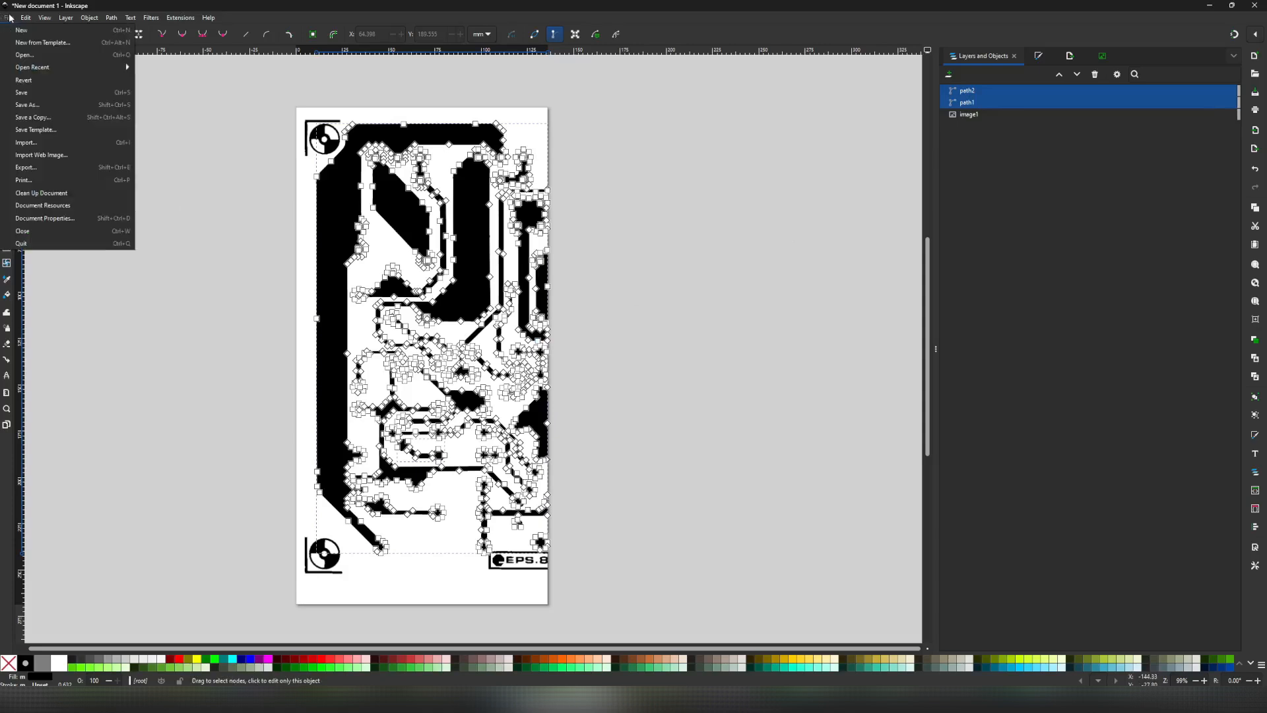
left_click(43, 167)
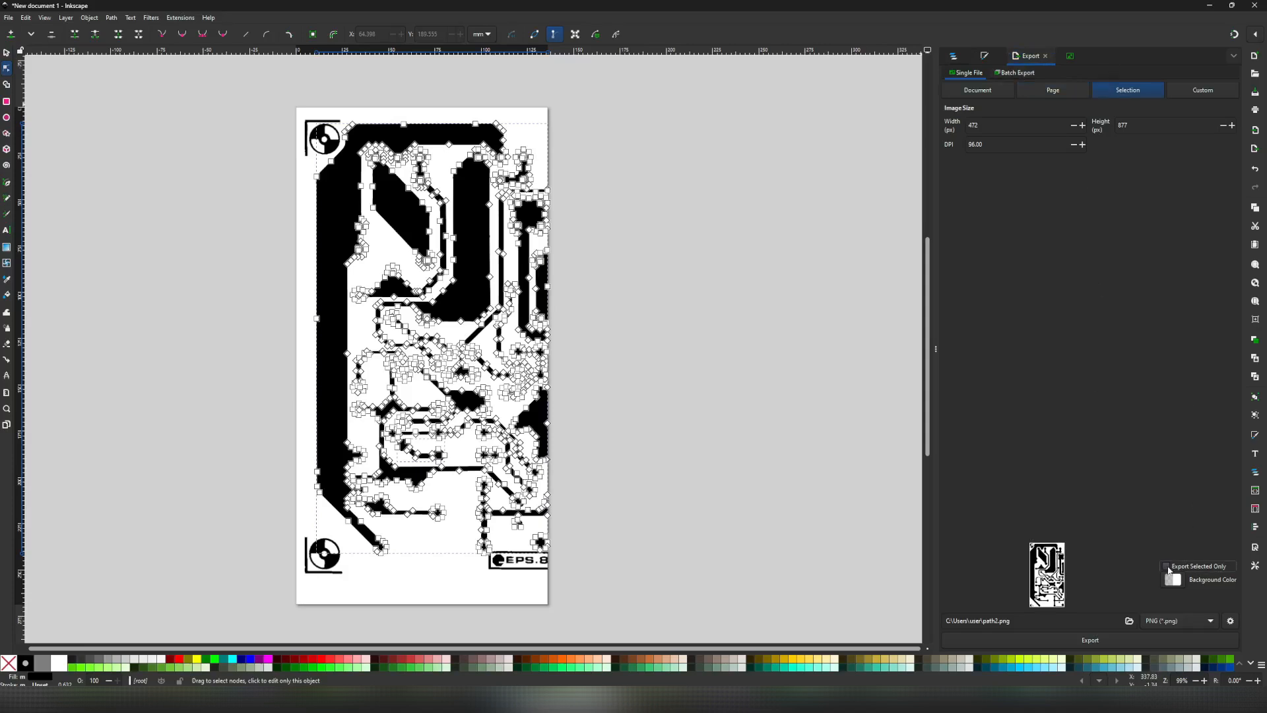
left_click(1176, 620)
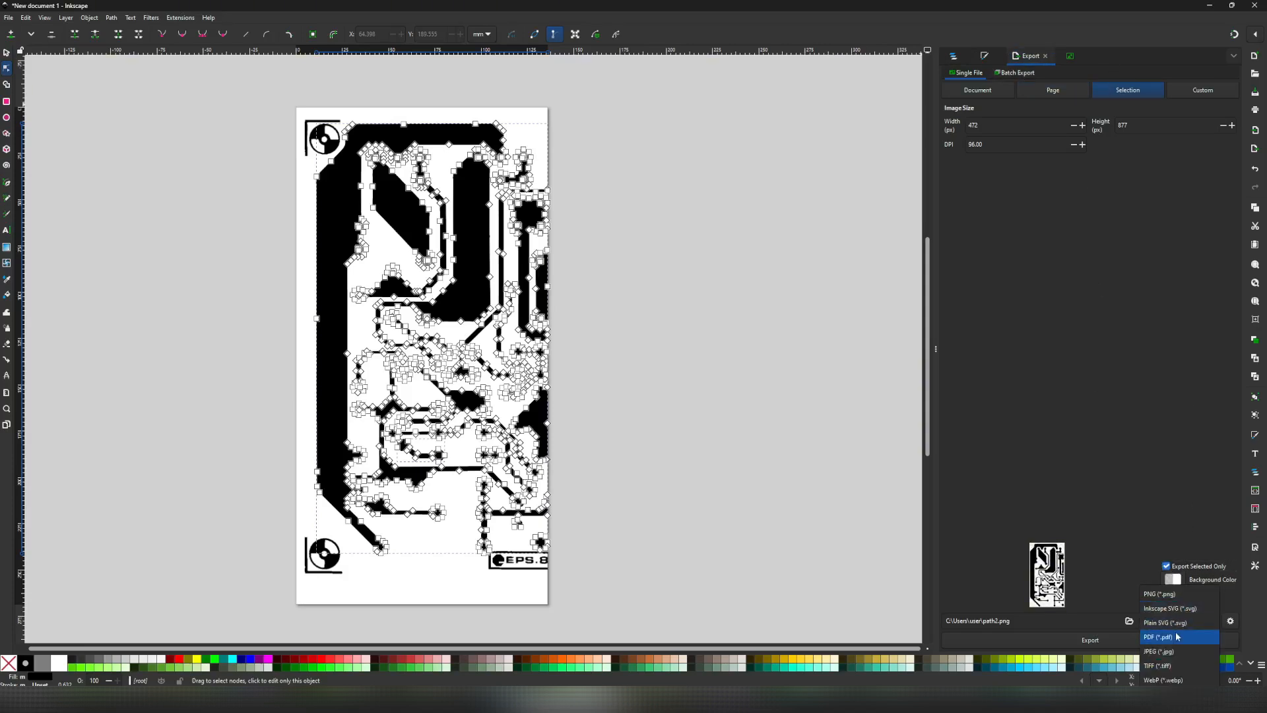
left_click(1167, 627)
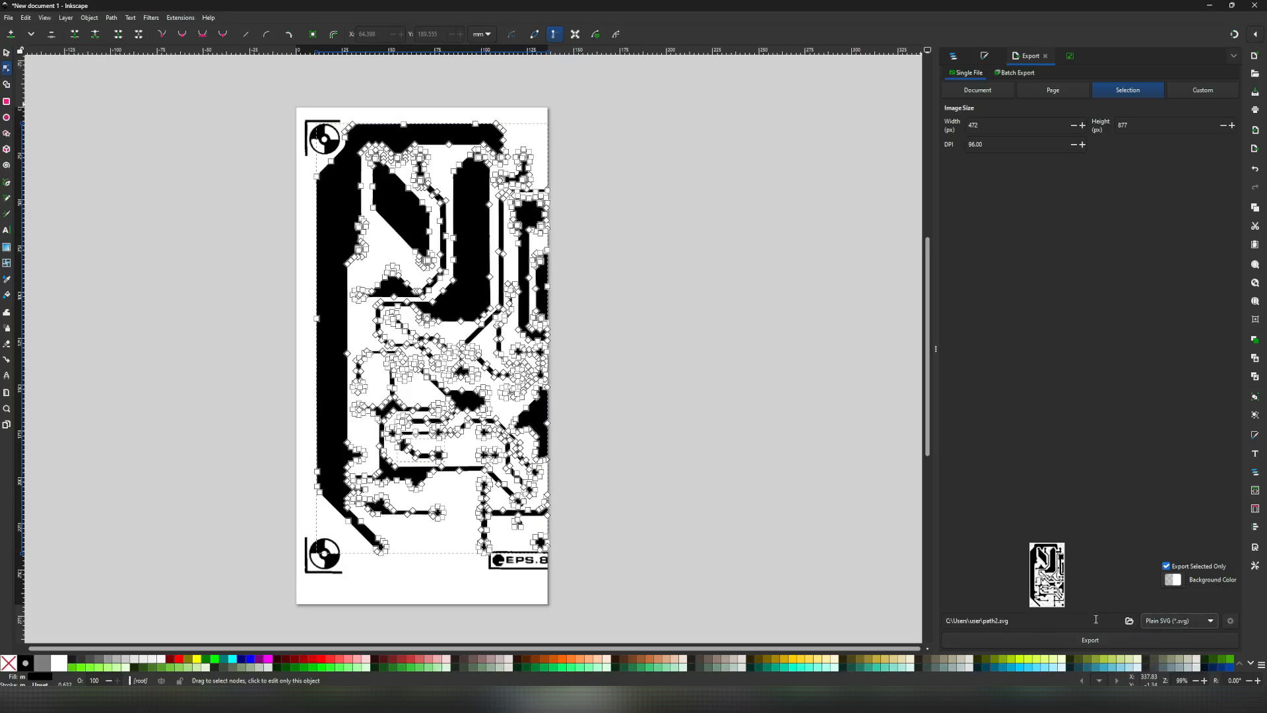
Set the export file name to trace in the Test folder.
left_click(1129, 621)
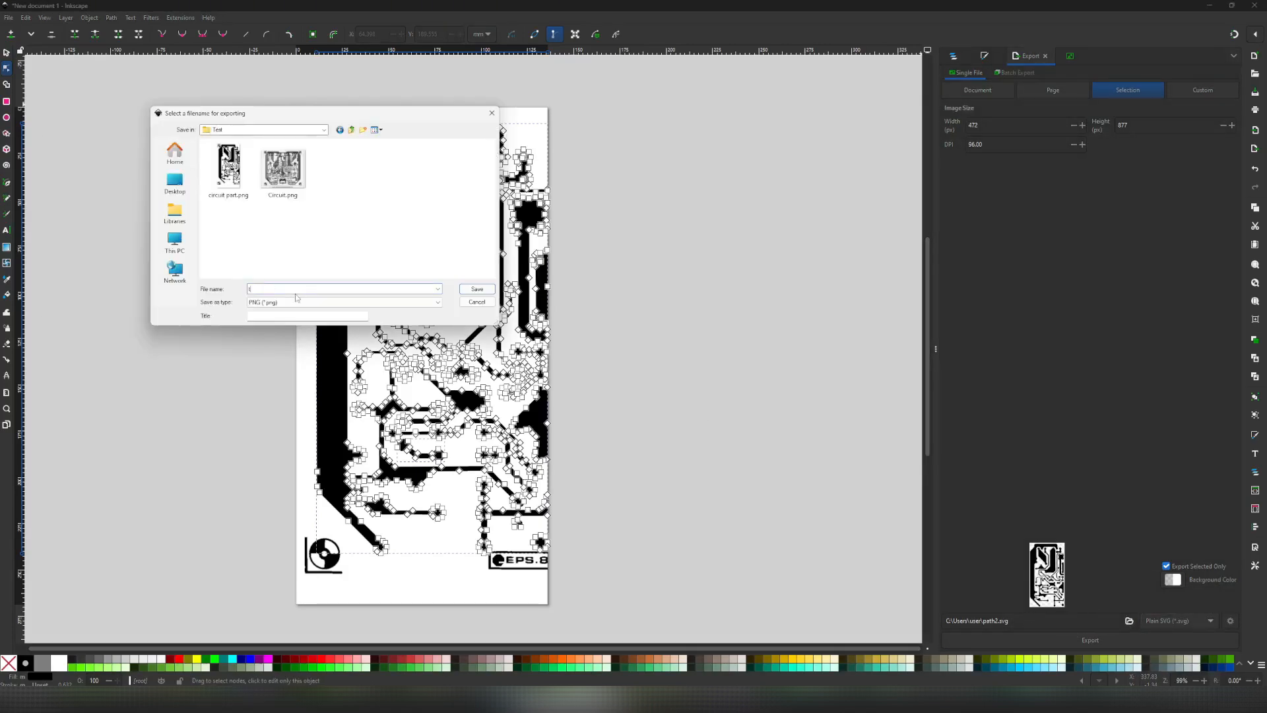
type("trace")
key("Return")
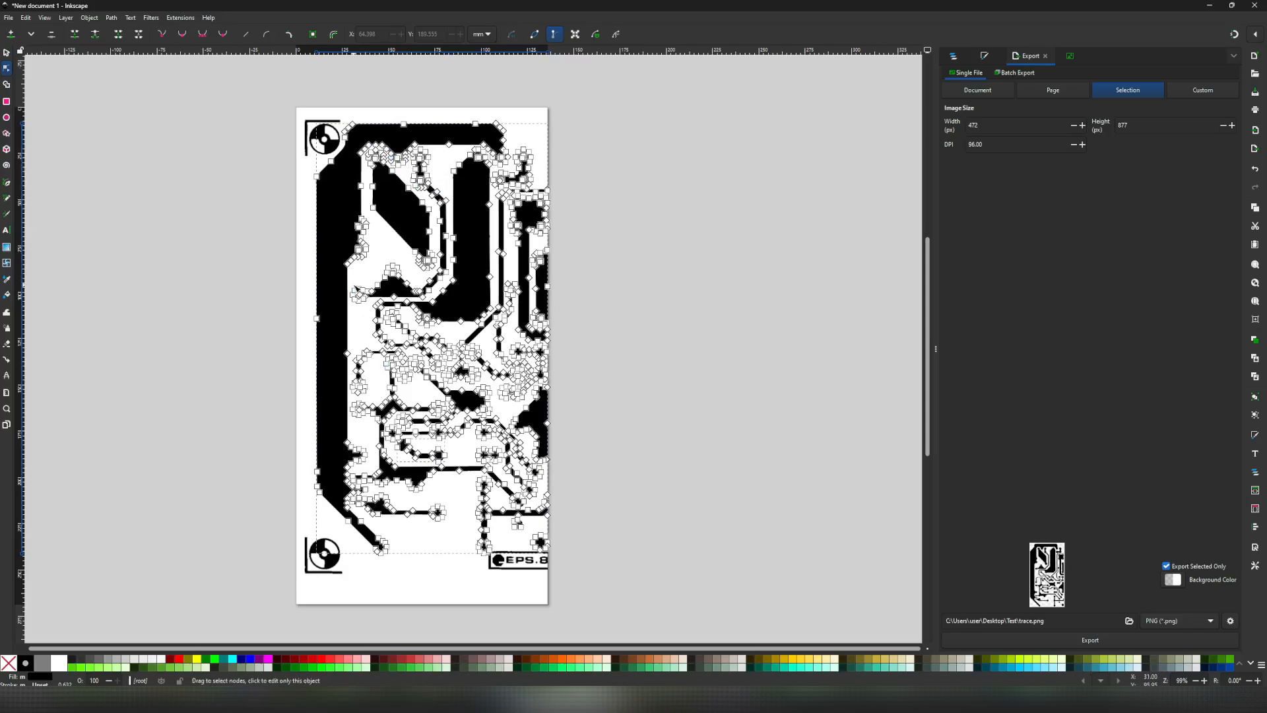
Measure the horizontal distance between the centre holes of the two adjacent pads below the board's upper black area.
left_click(386, 257)
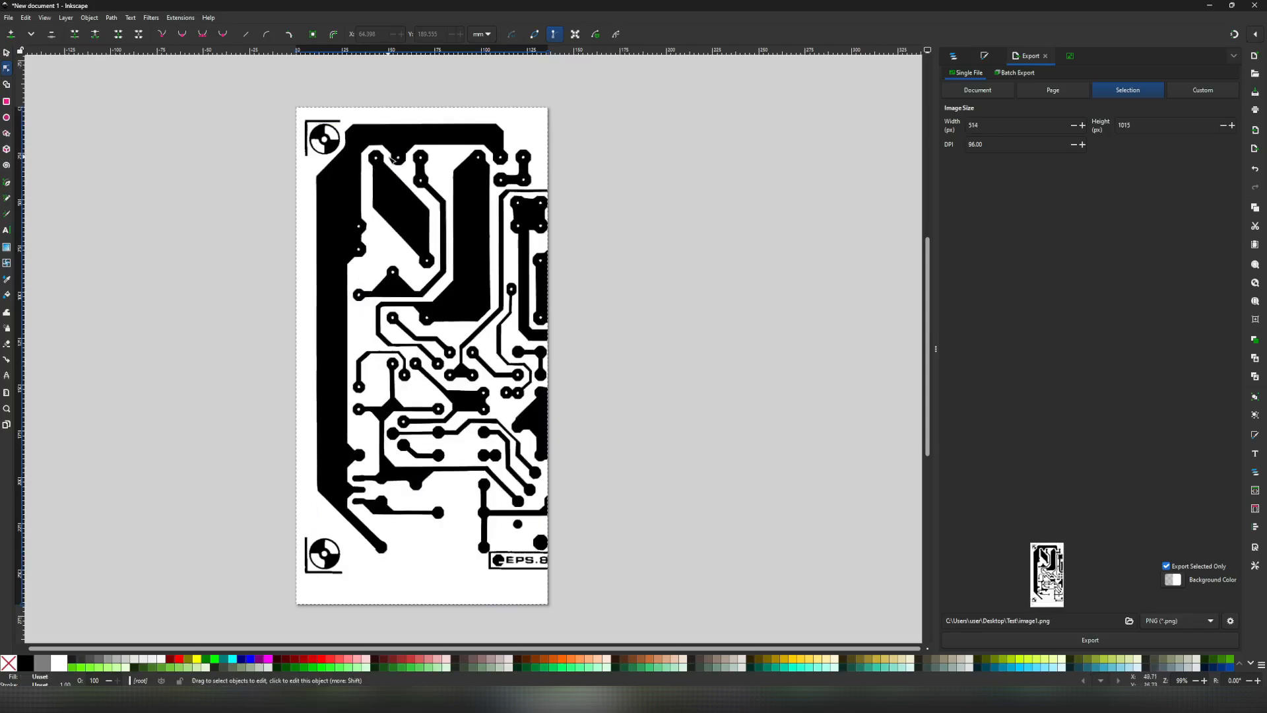
scroll(383, 155, "up", 2, "ctrl")
scroll(383, 156, "up", 2, "ctrl")
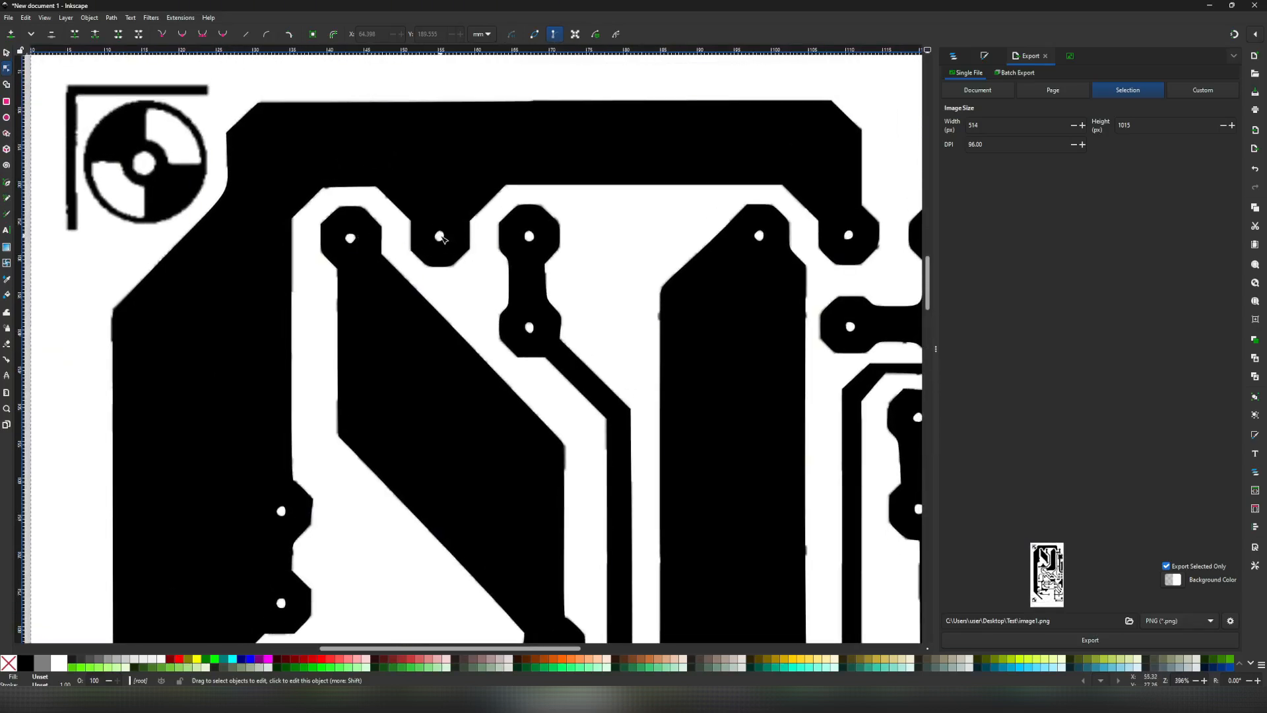
key("minus")
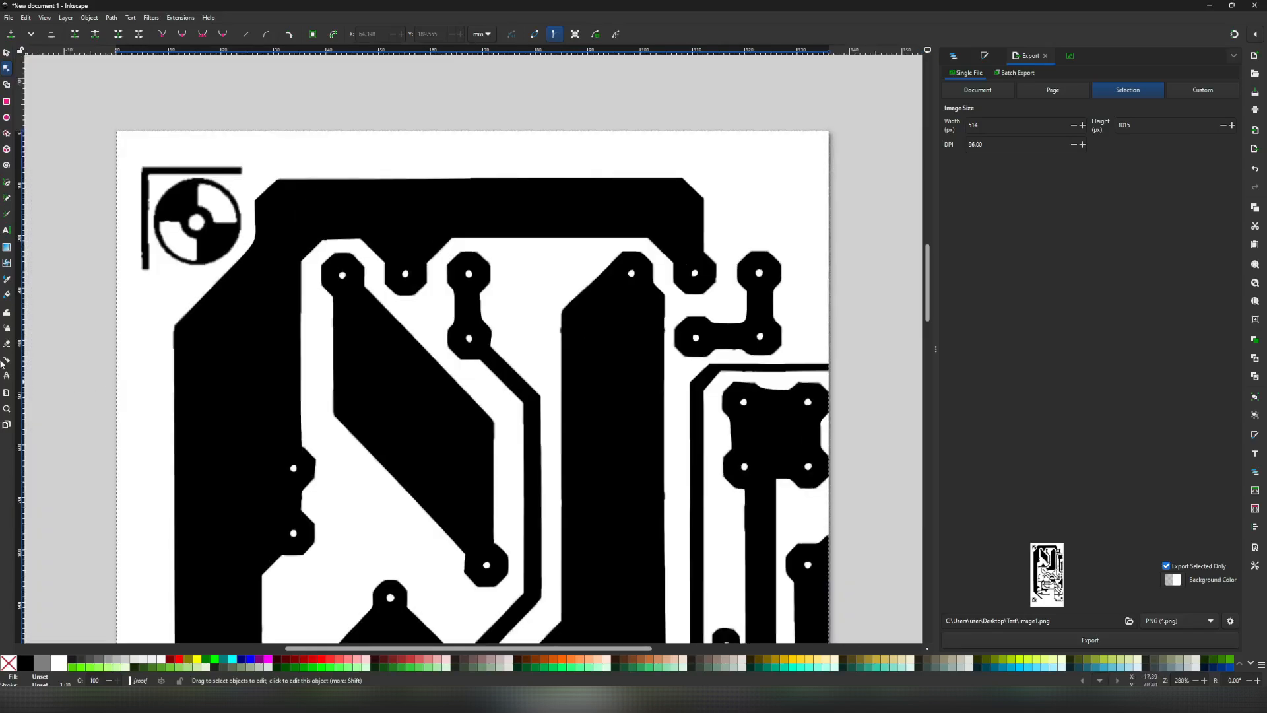
left_click(6, 394)
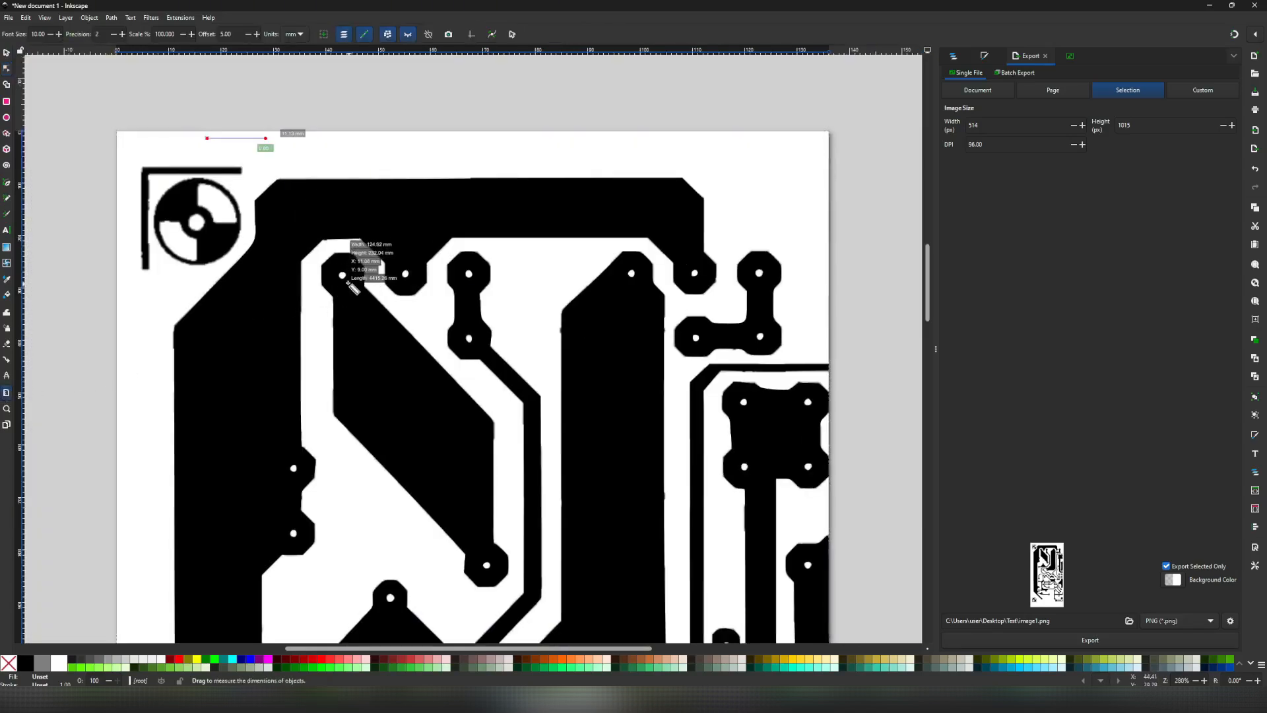
left_click_drag(342, 275, 266, 138)
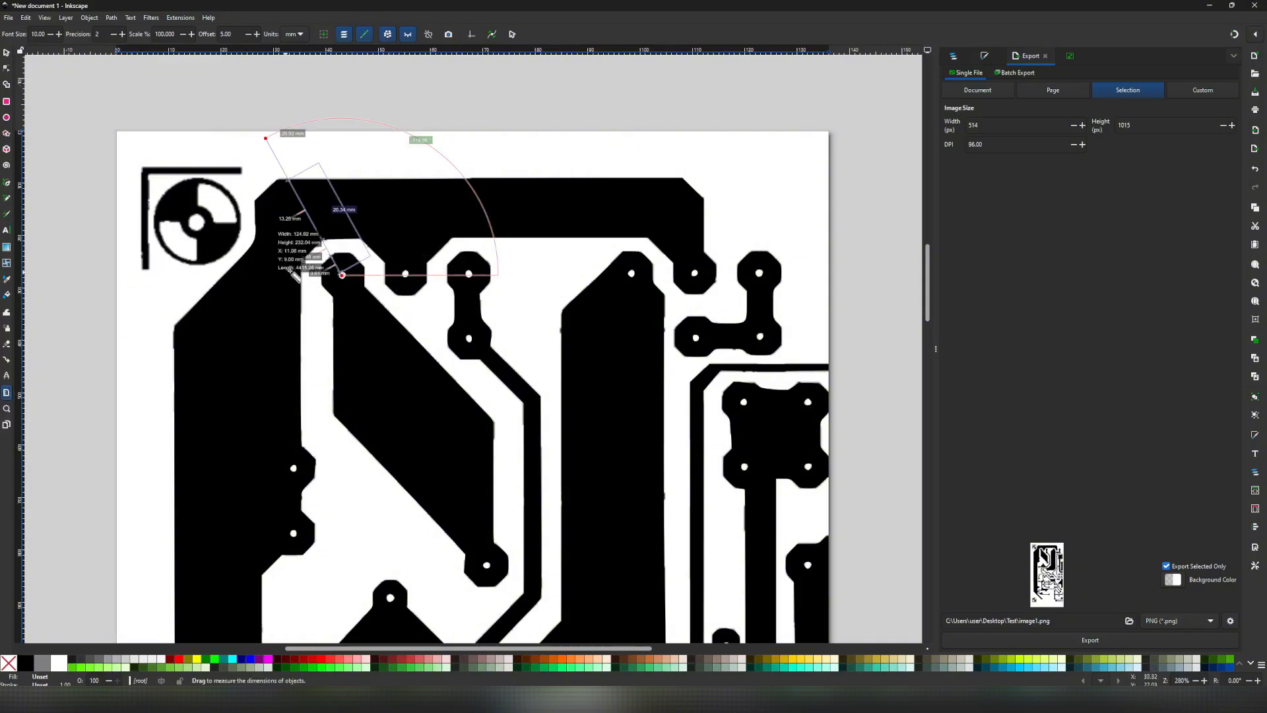
left_click_drag(342, 275, 405, 273, "ctrl")
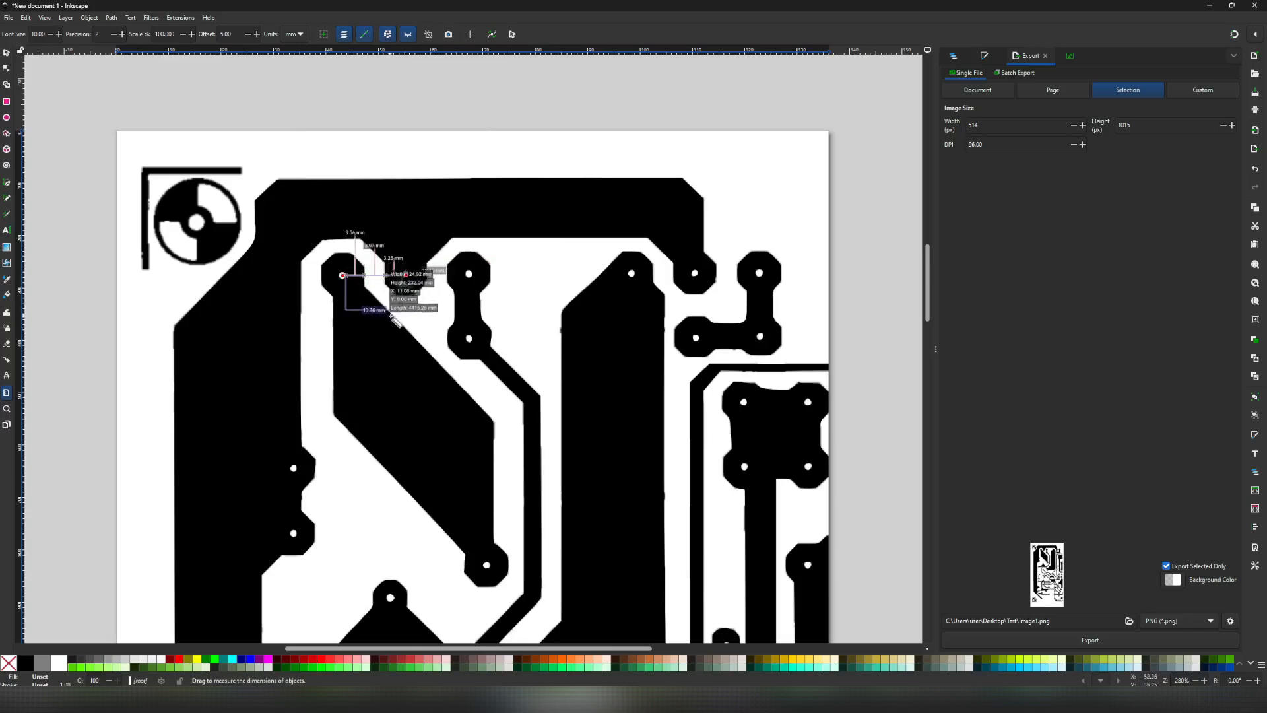
scroll(386, 310, "down", 3)
scroll(390, 290, "right", 2)
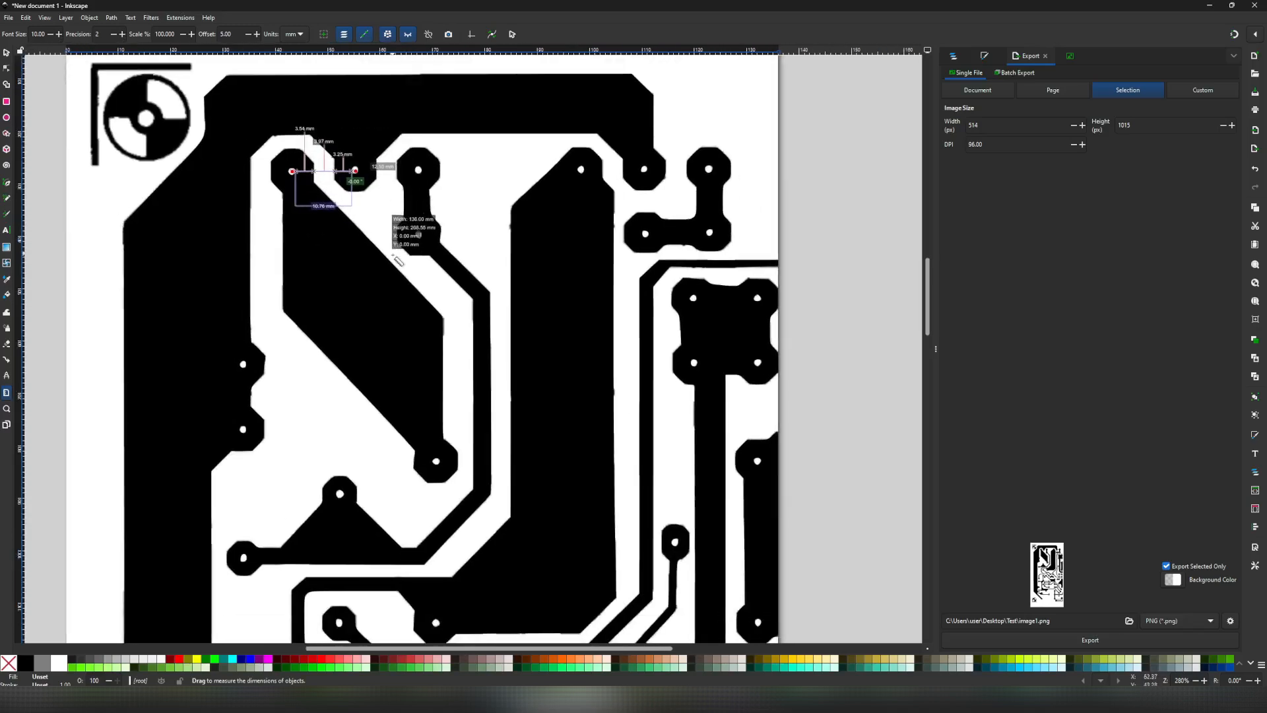
right_click(394, 255)
left_click(295, 228)
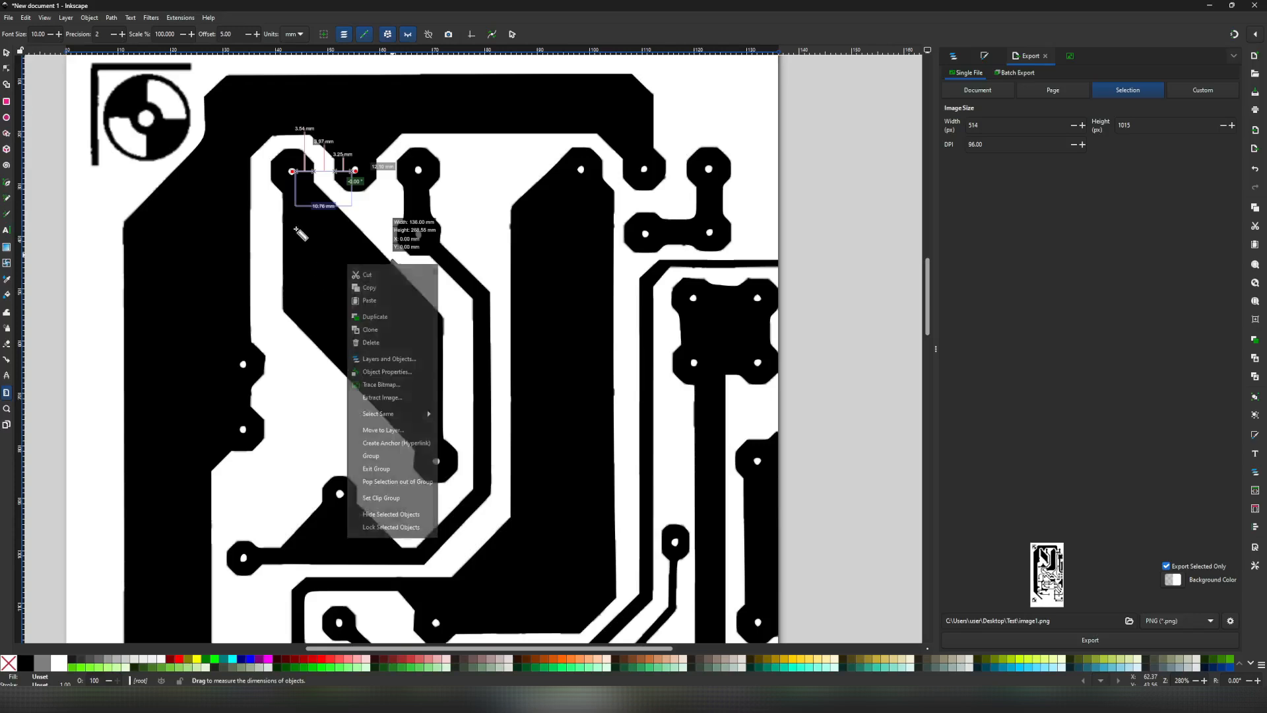
Select both paths and the image and scale them down together proportionally to about 73.2 × 144.5 mm.
scroll(329, 260, "down", 1)
scroll(332, 264, "down", 2, "ctrl")
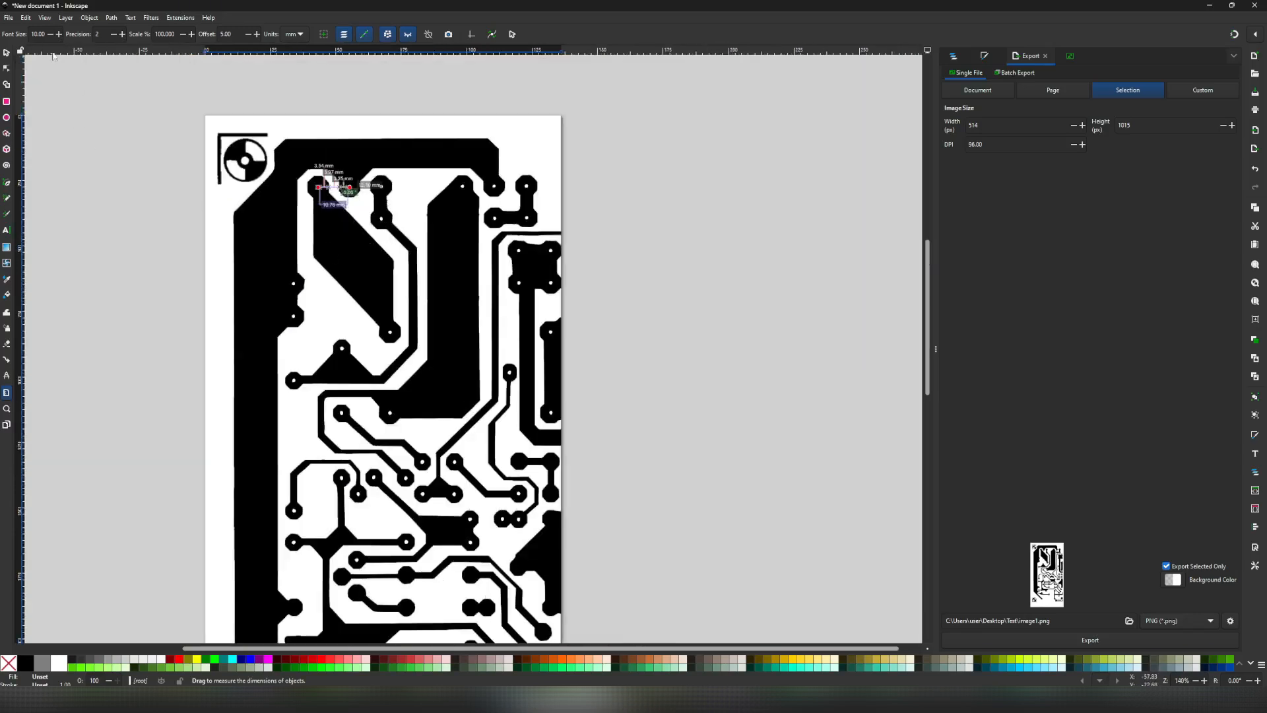
left_click(7, 53)
left_click(382, 301)
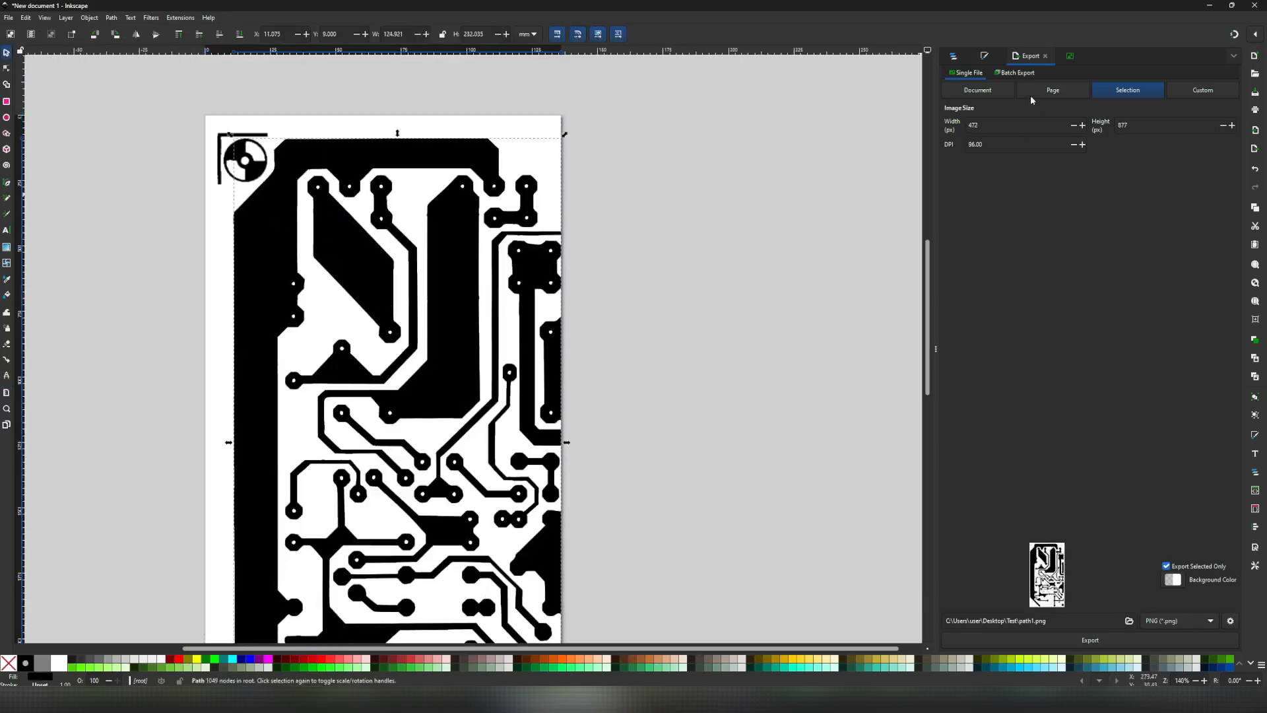
left_click(953, 58)
key("ctrl+a")
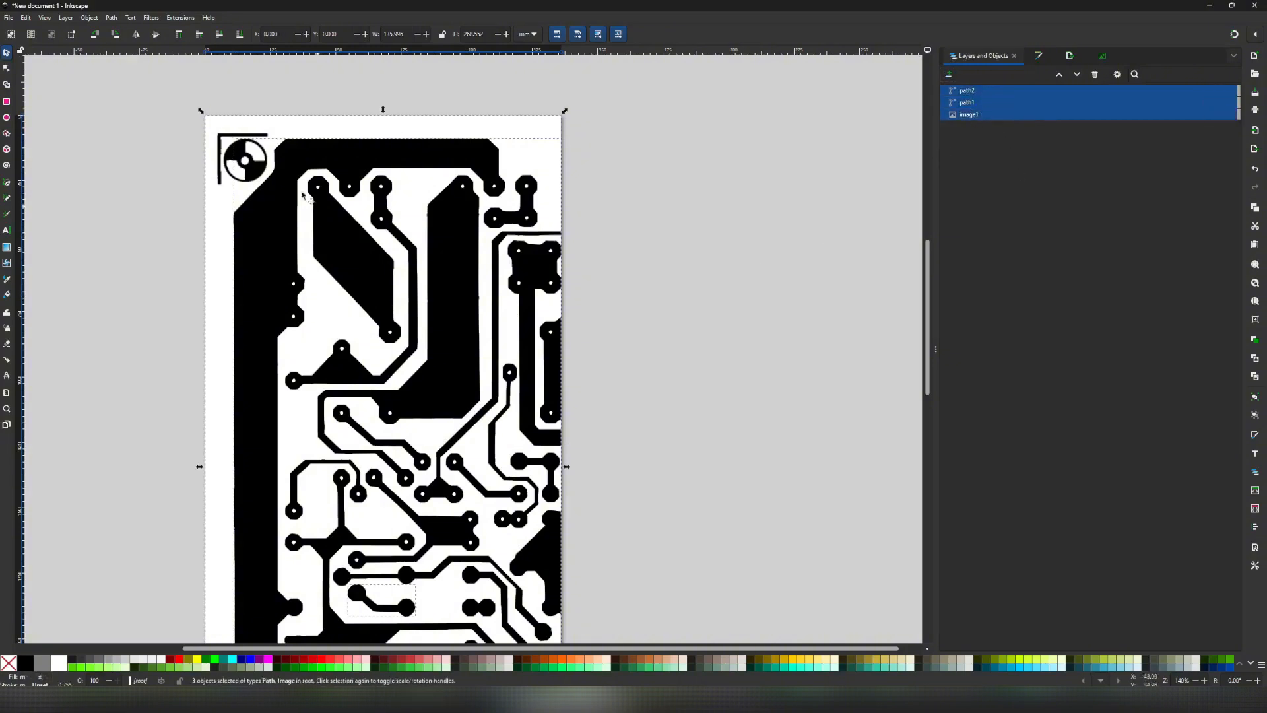
scroll(577, 334, "down", 6)
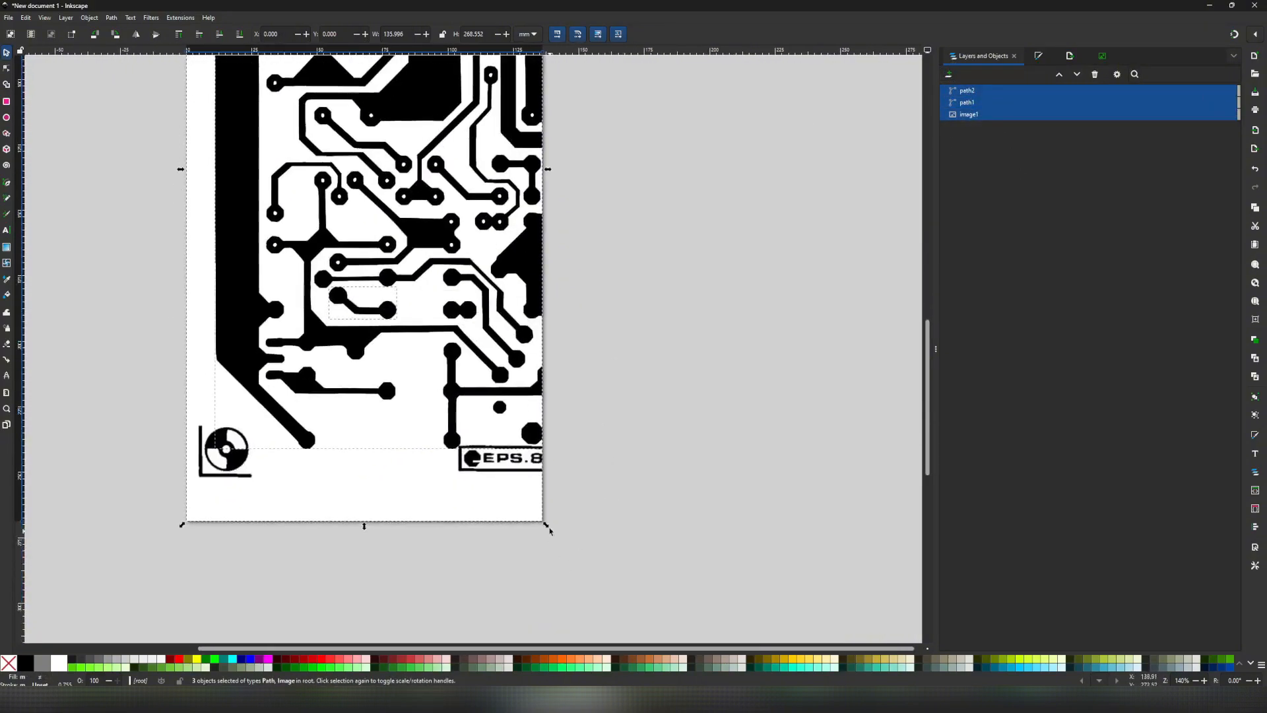
scroll(541, 522, "down", 3)
scroll(565, 361, "down", 2, "ctrl")
scroll(565, 362, "down", 1, "ctrl")
scroll(566, 420, "up", 1, "ctrl")
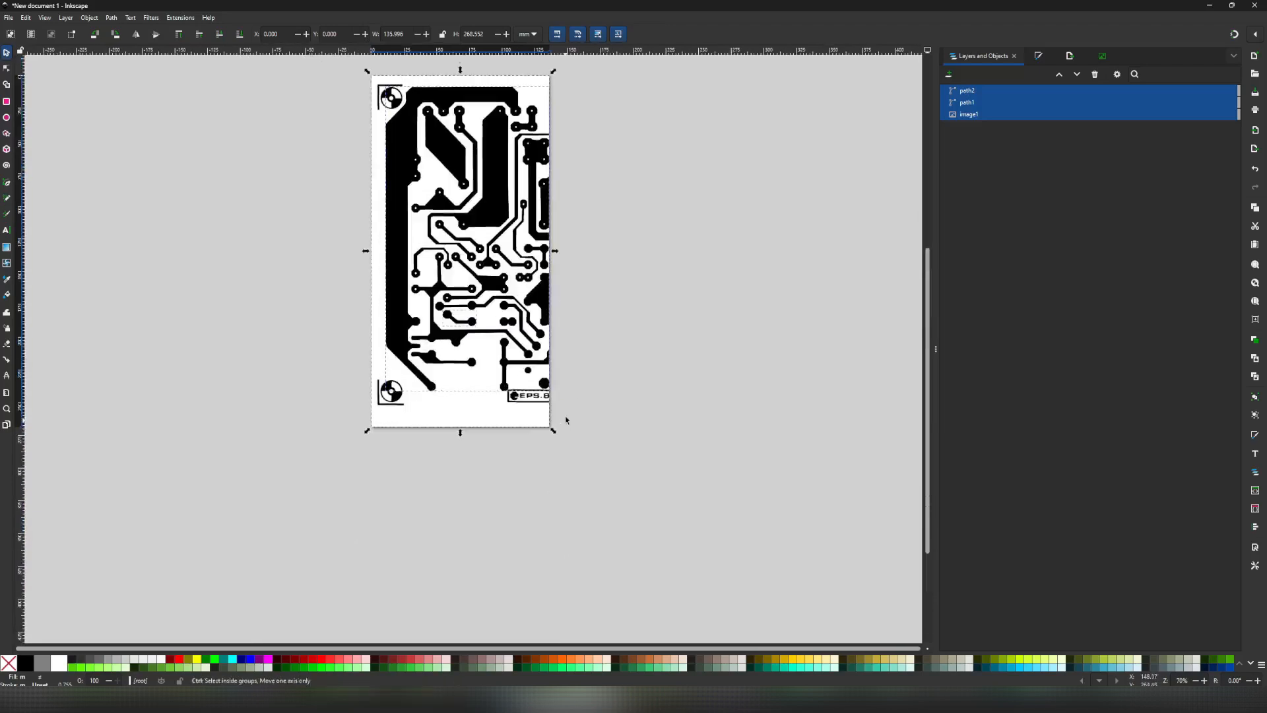
scroll(566, 420, "up", 1, "ctrl")
scroll(568, 462, "up", 2)
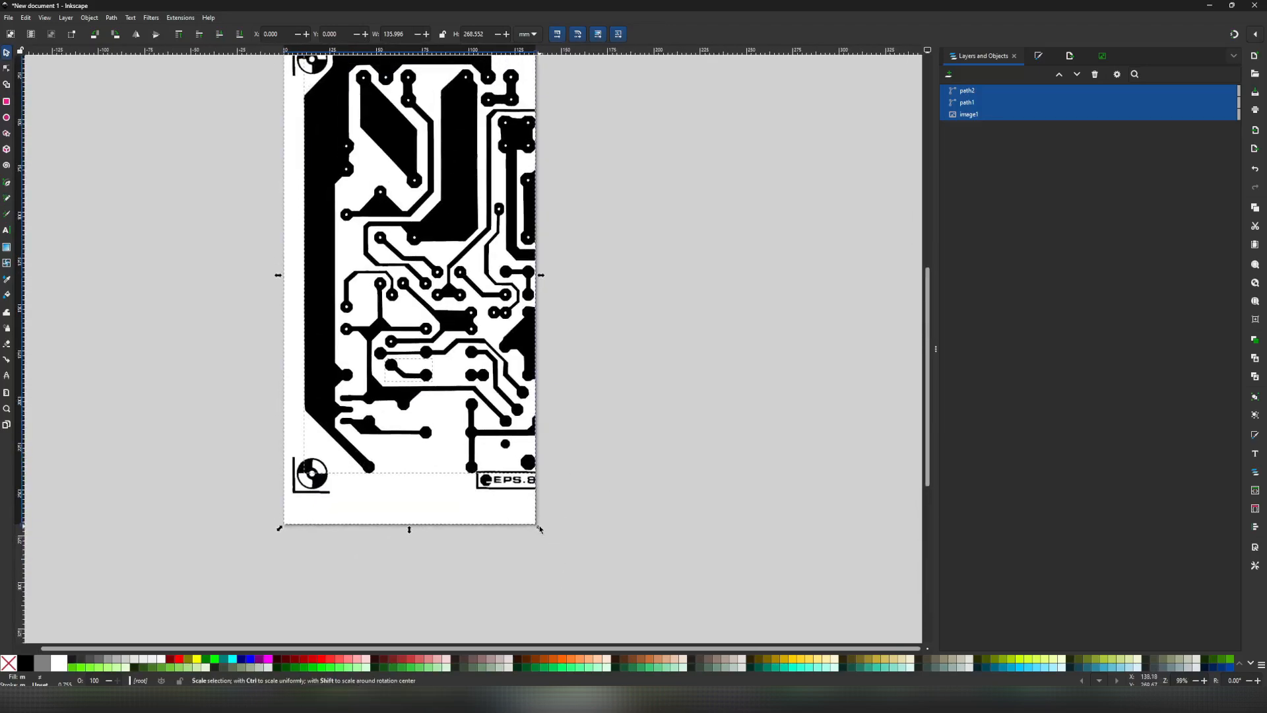
left_click_drag(540, 529, 423, 318)
Measure the spacing between the same two upper pad holes on the scaled-down circuit.
scroll(521, 313, "up", 5, "ctrl")
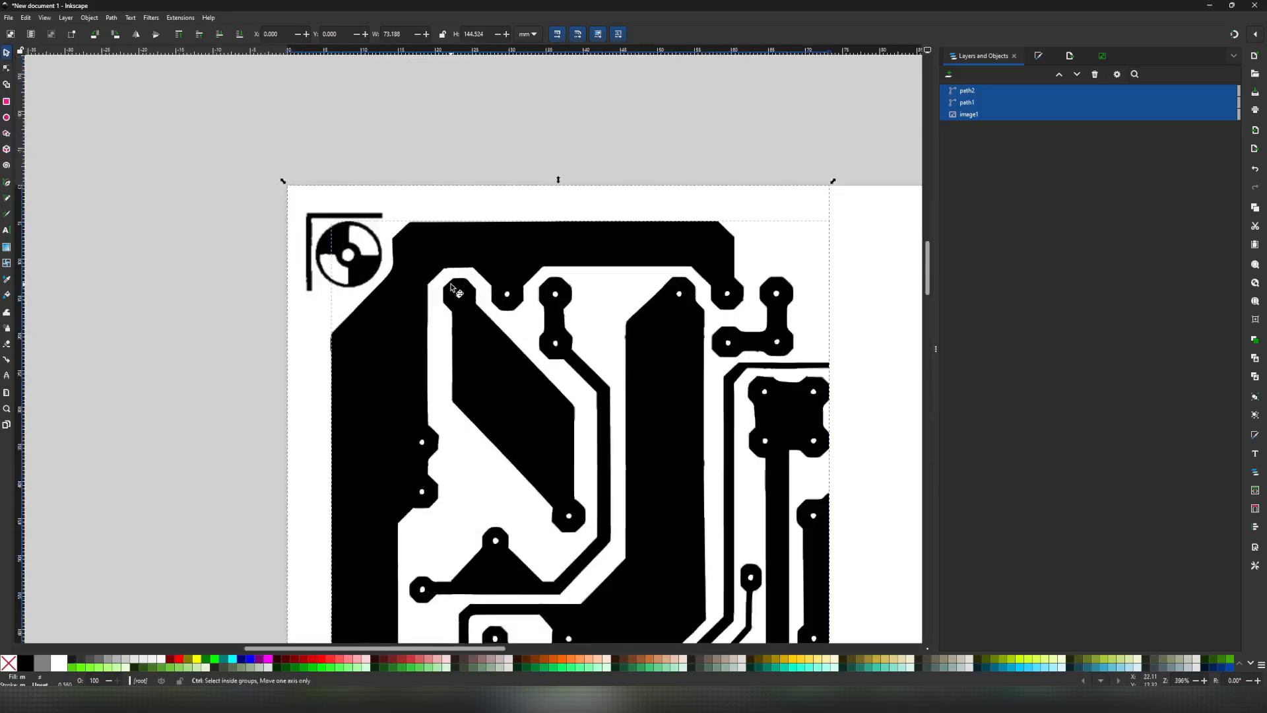
scroll(520, 312, "up", 1, "ctrl")
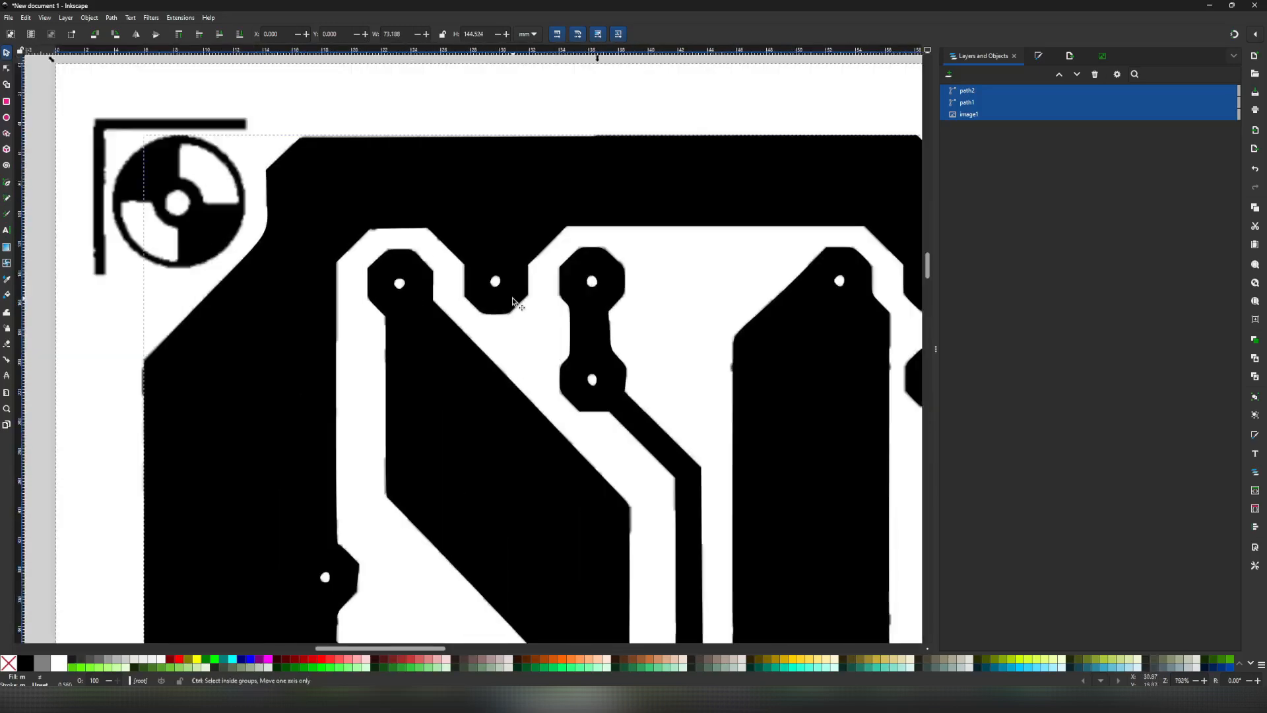
left_click(6, 392)
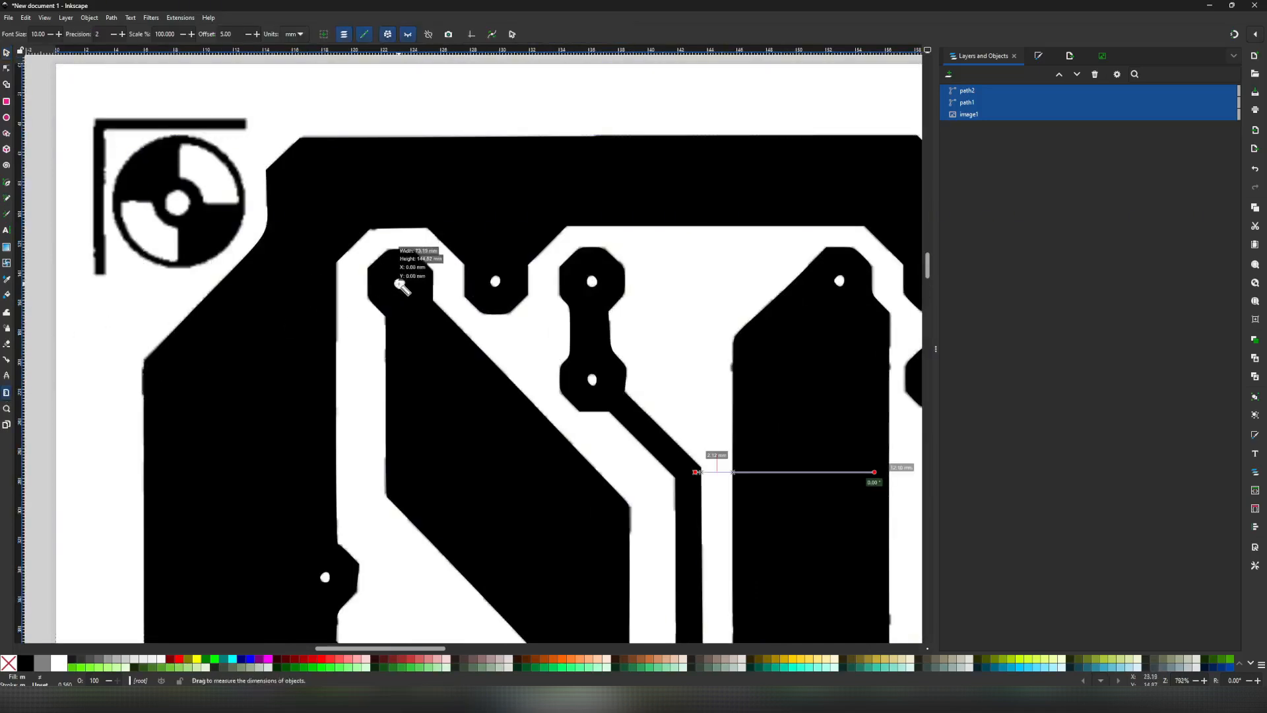
left_click_drag(400, 284, 496, 282)
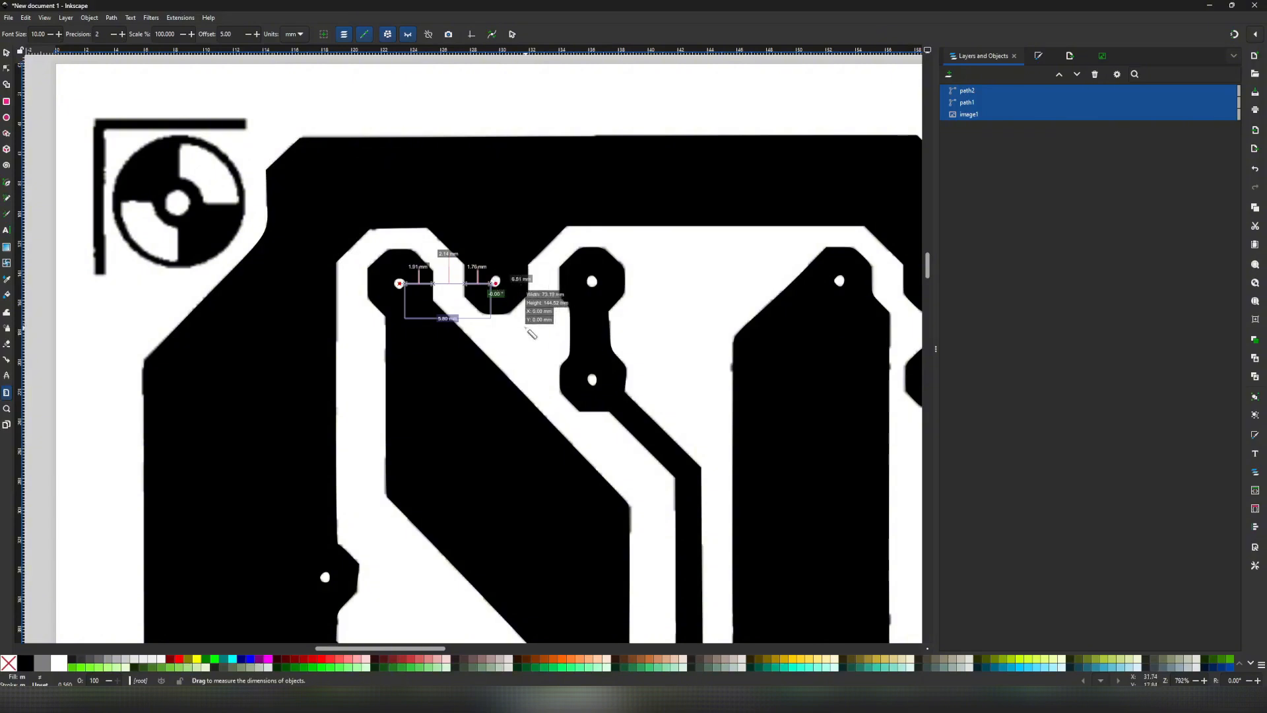
key("Escape")
Reselect all three objects and scale them down proportionally to about 62.2 × 122.9 mm.
scroll(508, 306, "down", 3, "ctrl")
middle_click_drag(658, 402, 455, 262)
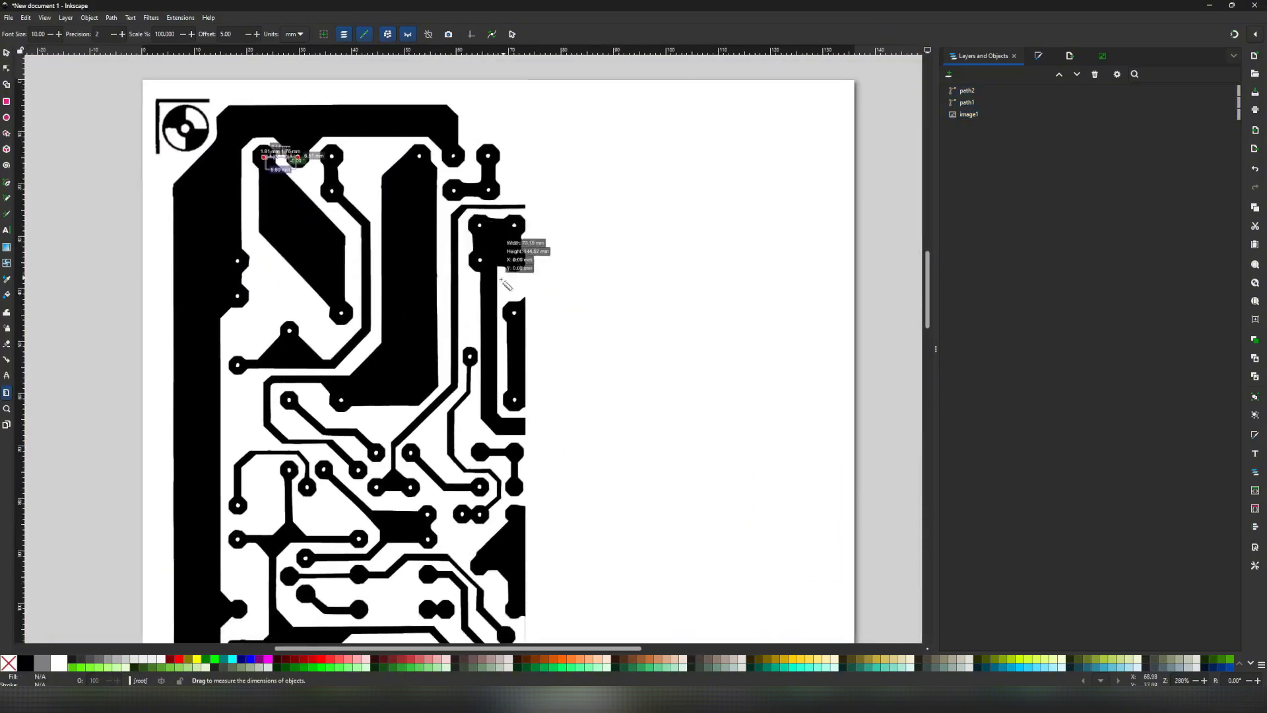
scroll(499, 280, "down", 2, "ctrl")
left_click(7, 54)
key("ctrl+a")
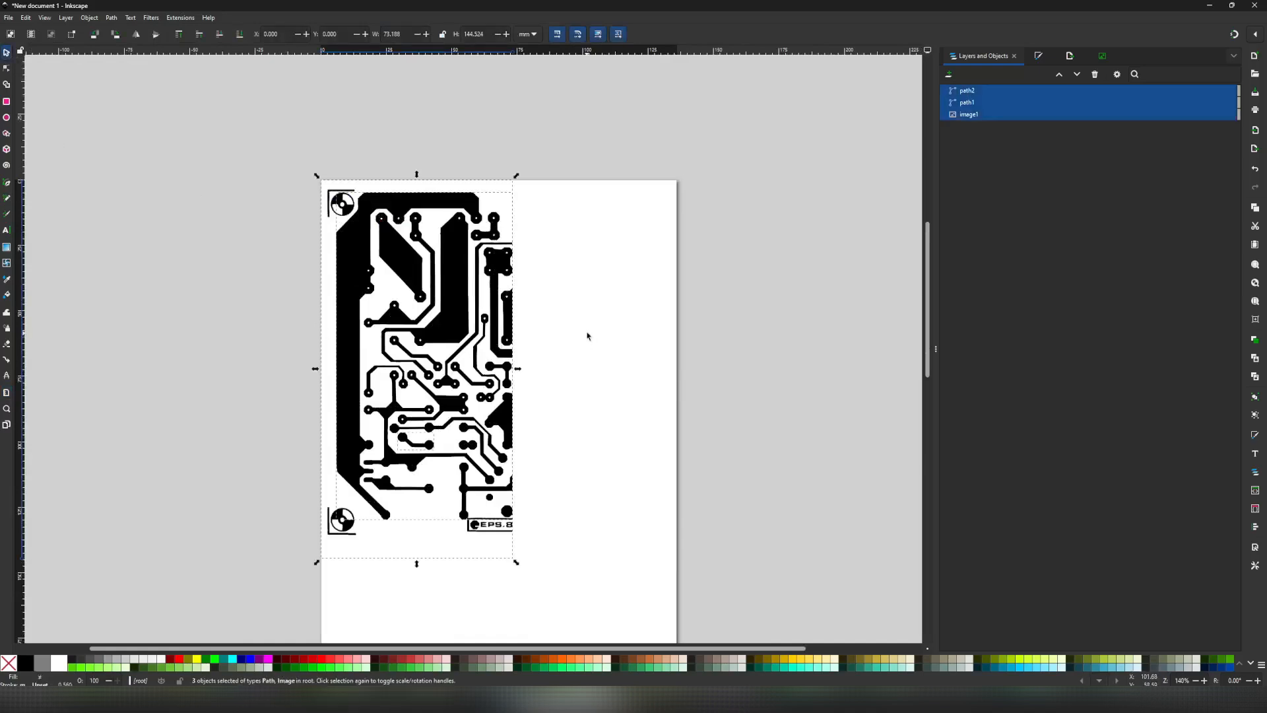
left_click_drag(517, 562, 488, 505)
Check the centre distance of the two adjacent upper pads again at the new size.
scroll(374, 282, "up", 4, "ctrl")
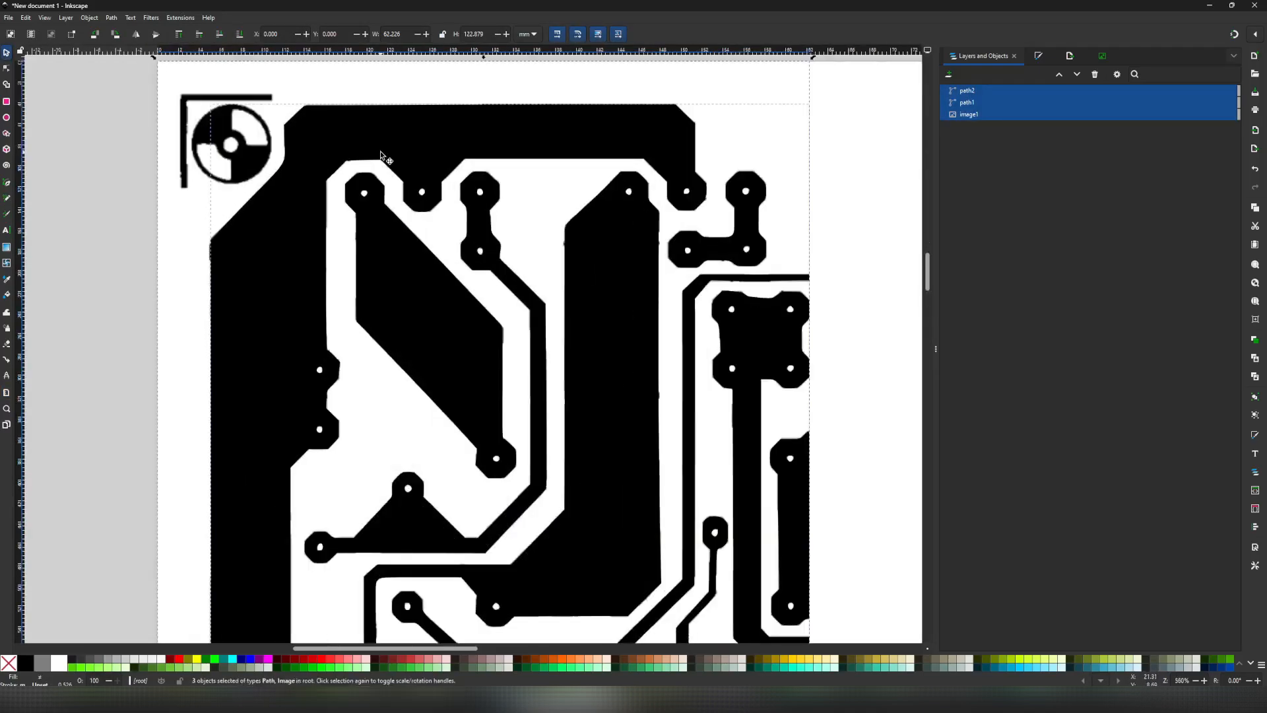
key("m")
left_click_drag(364, 194, 428, 199)
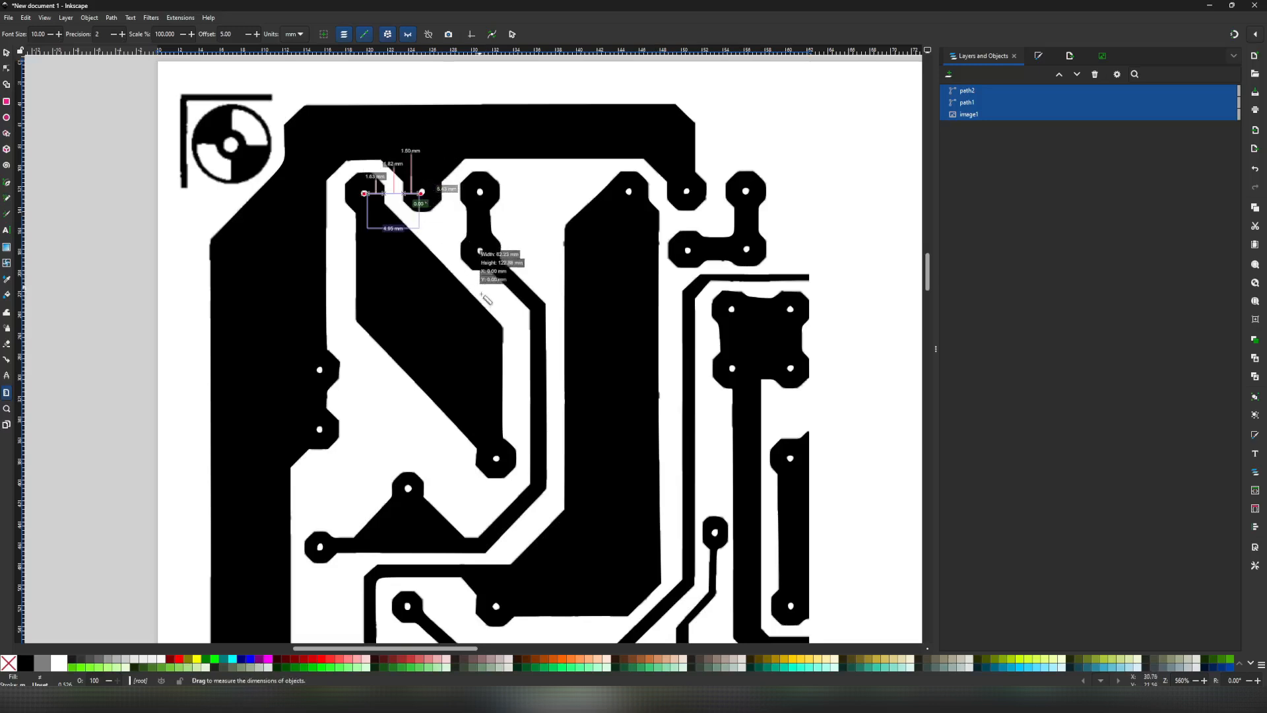
Reselect both paths and the image and scale them down proportionally to about 57.0 × 112.6 mm.
scroll(472, 290, "down", 3, "ctrl")
key("ctrl+a")
middle_click_drag(646, 404, 600, 308)
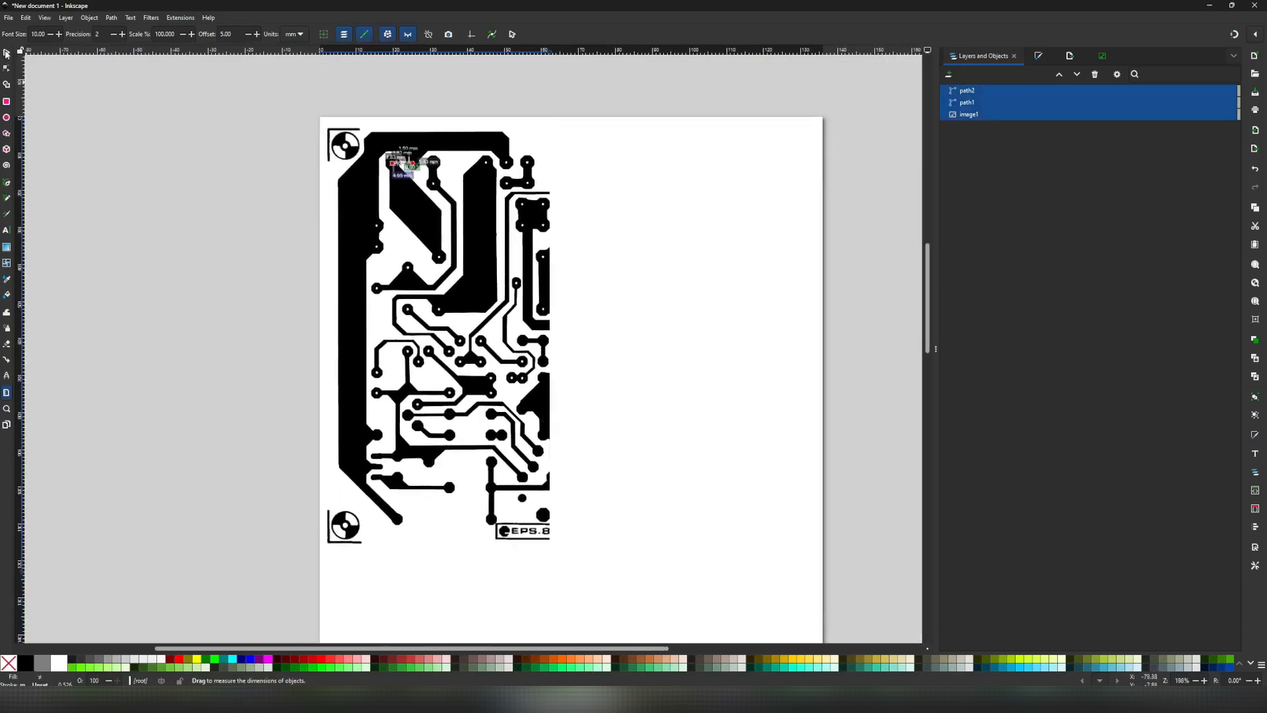
left_click(7, 52)
left_click_drag(553, 580, 537, 552)
Measure the centre distance between the two adjacent upper pads on the rescaled circuit.
key("m")
scroll(403, 171, "up", 4, "ctrl")
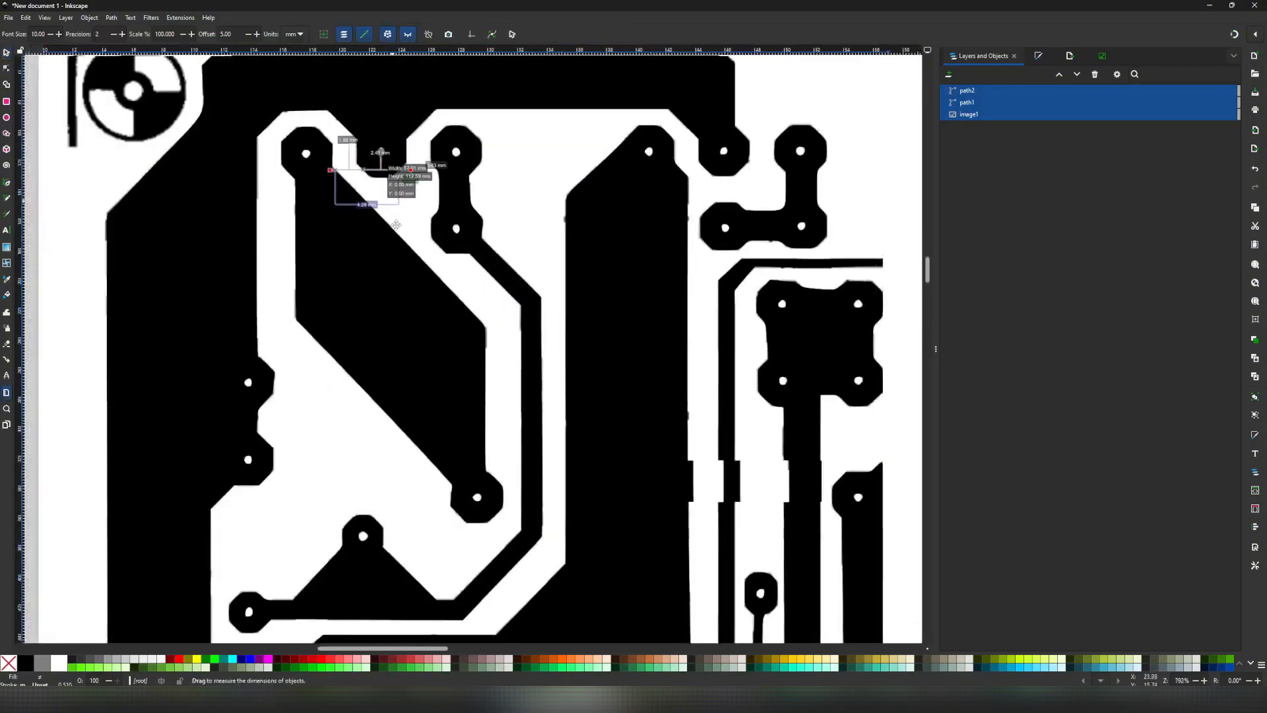
middle_click_drag(396, 225, 423, 343)
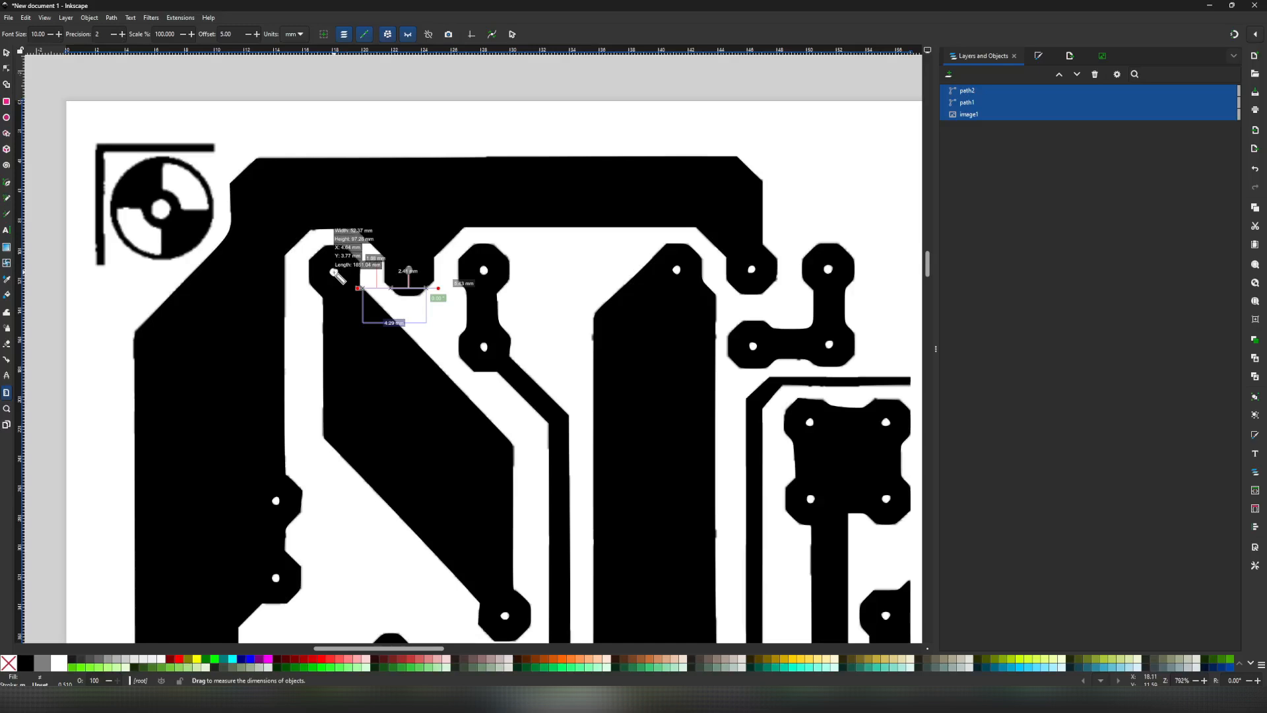
left_click_drag(333, 272, 407, 272)
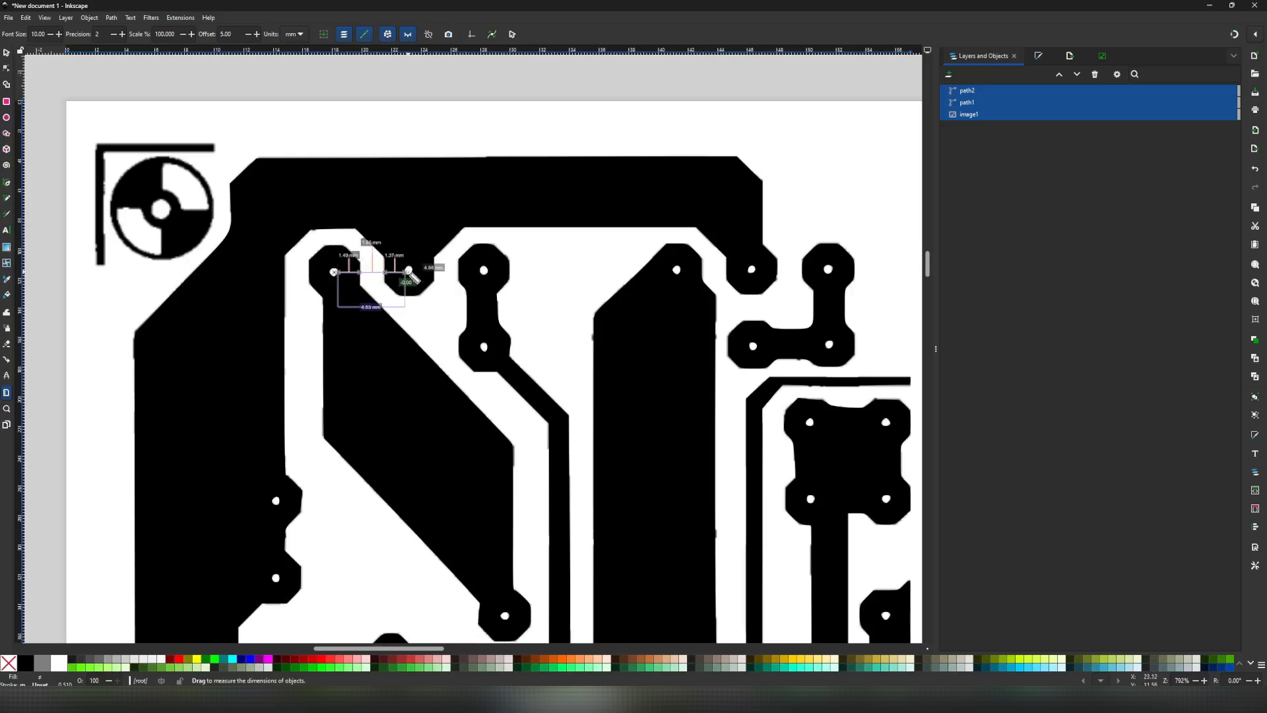
scroll(457, 286, "down", 2)
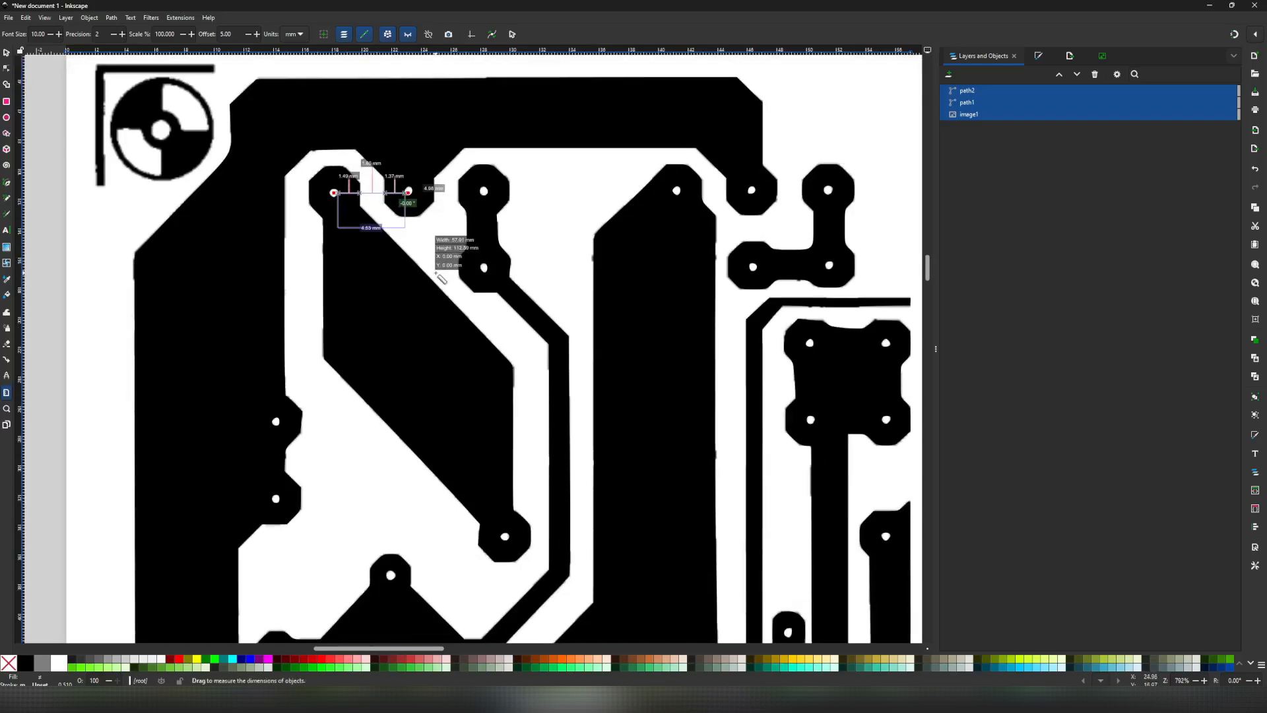
Resize the document page to fit the selected circuit artwork through the document properties.
scroll(429, 255, "down", 4, "ctrl")
middle_click_drag(589, 343, 556, 309)
right_click(591, 330)
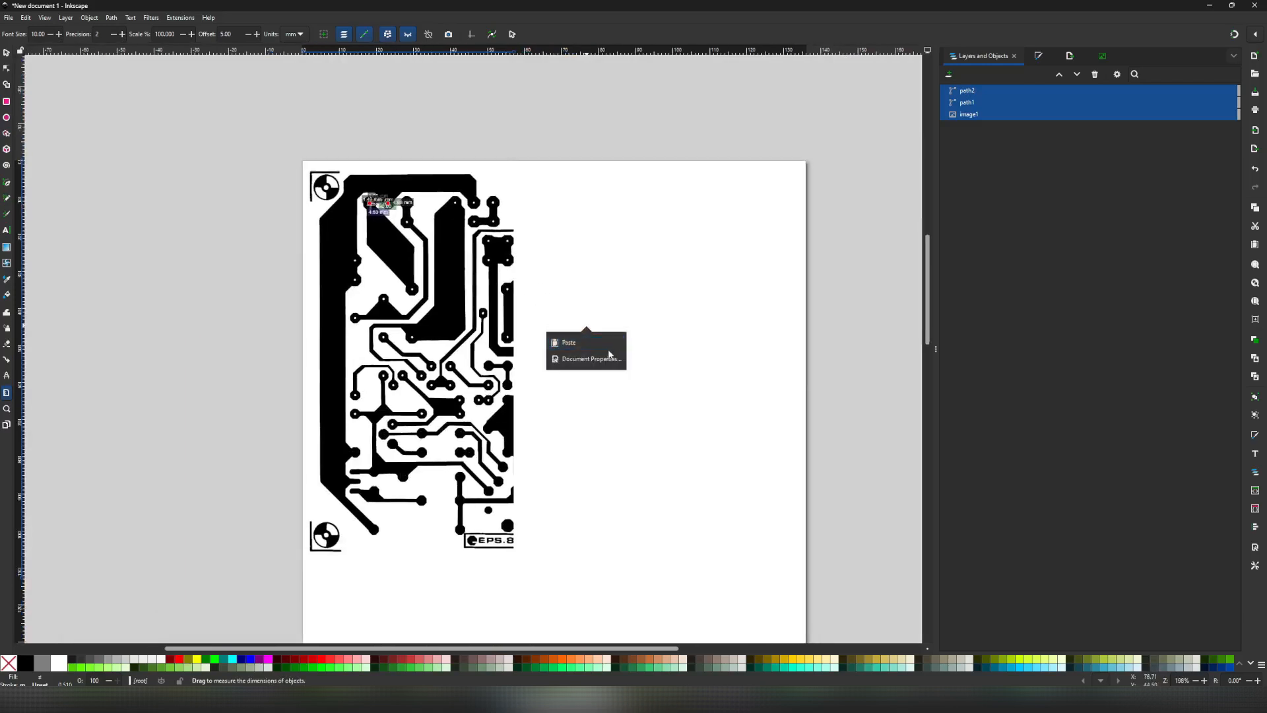
left_click(628, 283)
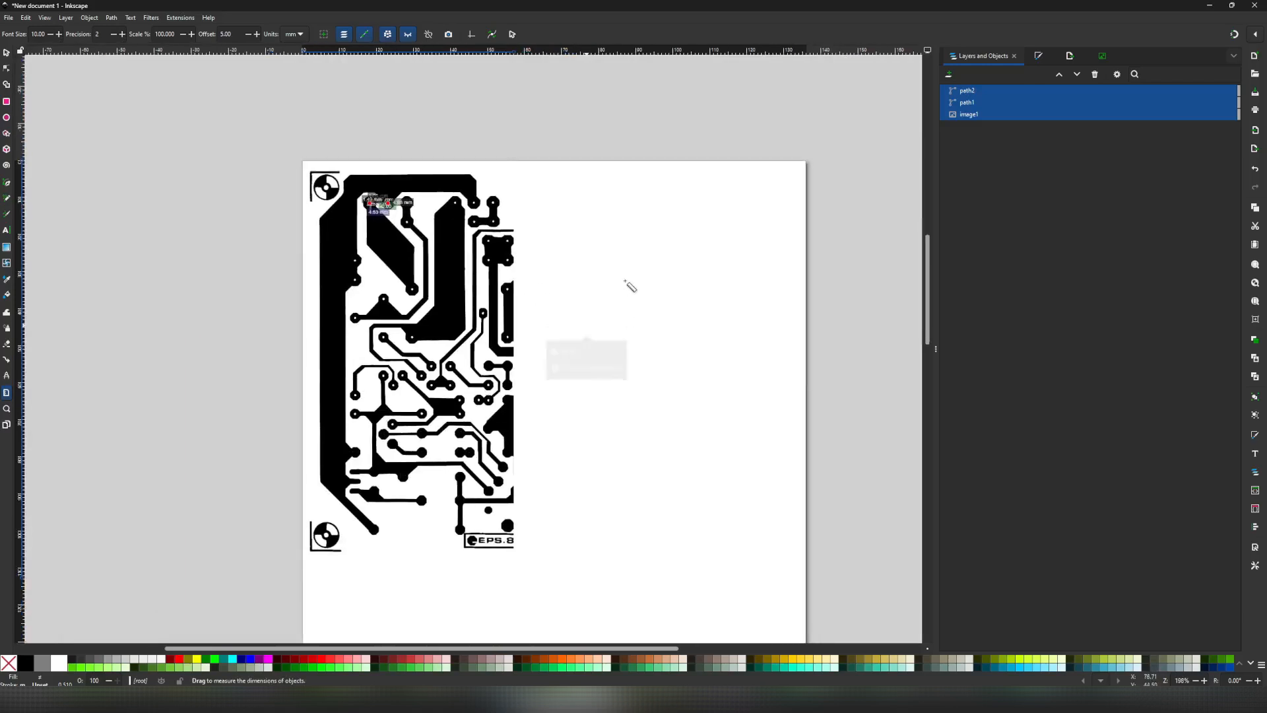
left_click(8, 19)
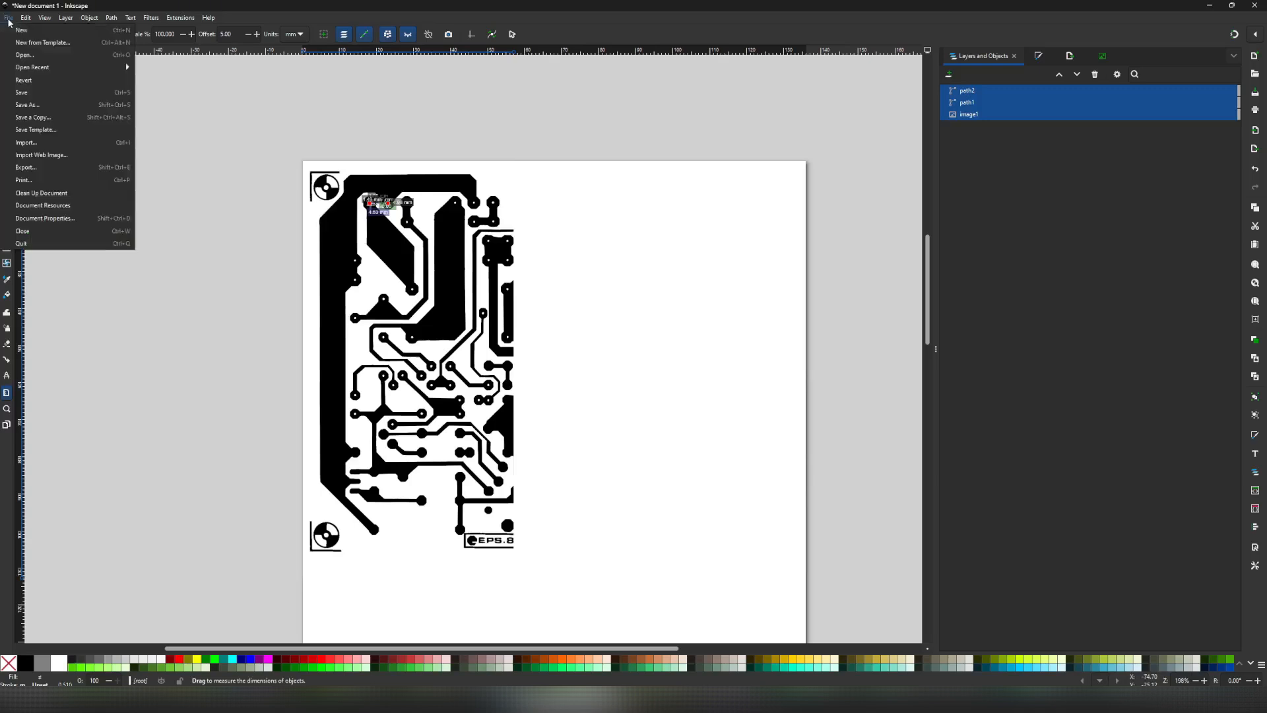
left_click(52, 219)
left_click(620, 330)
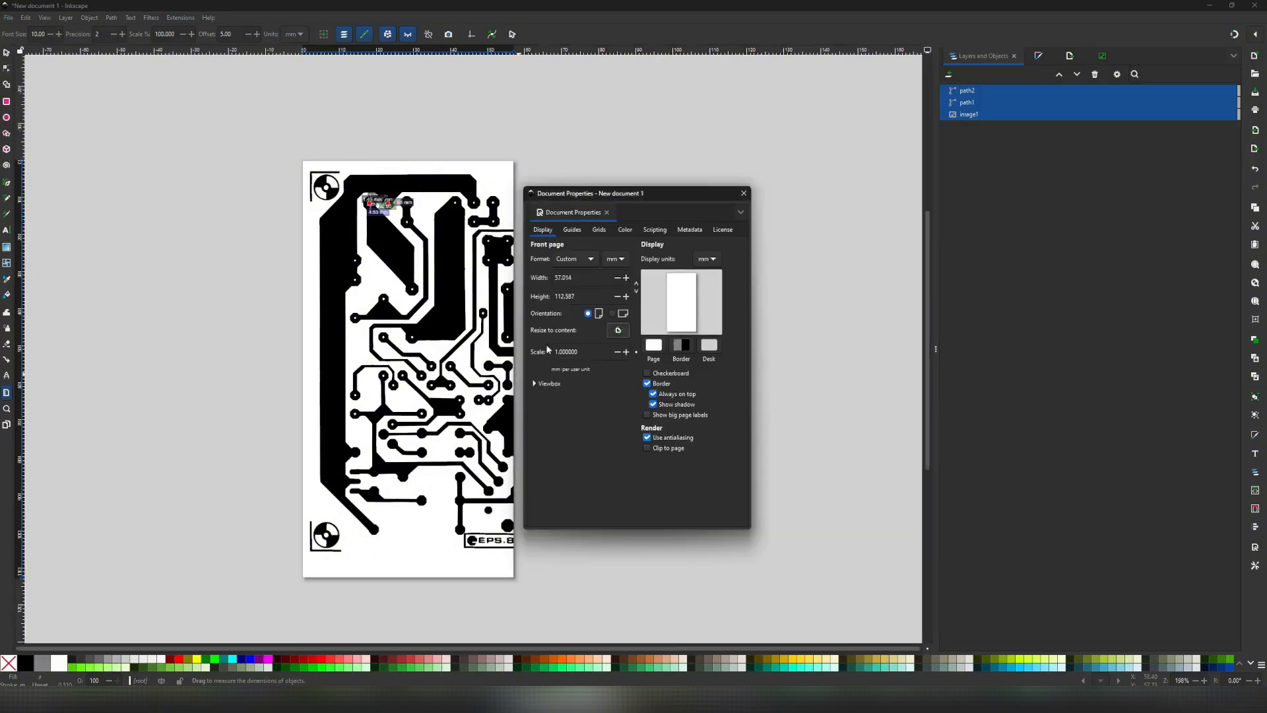
left_click(744, 193)
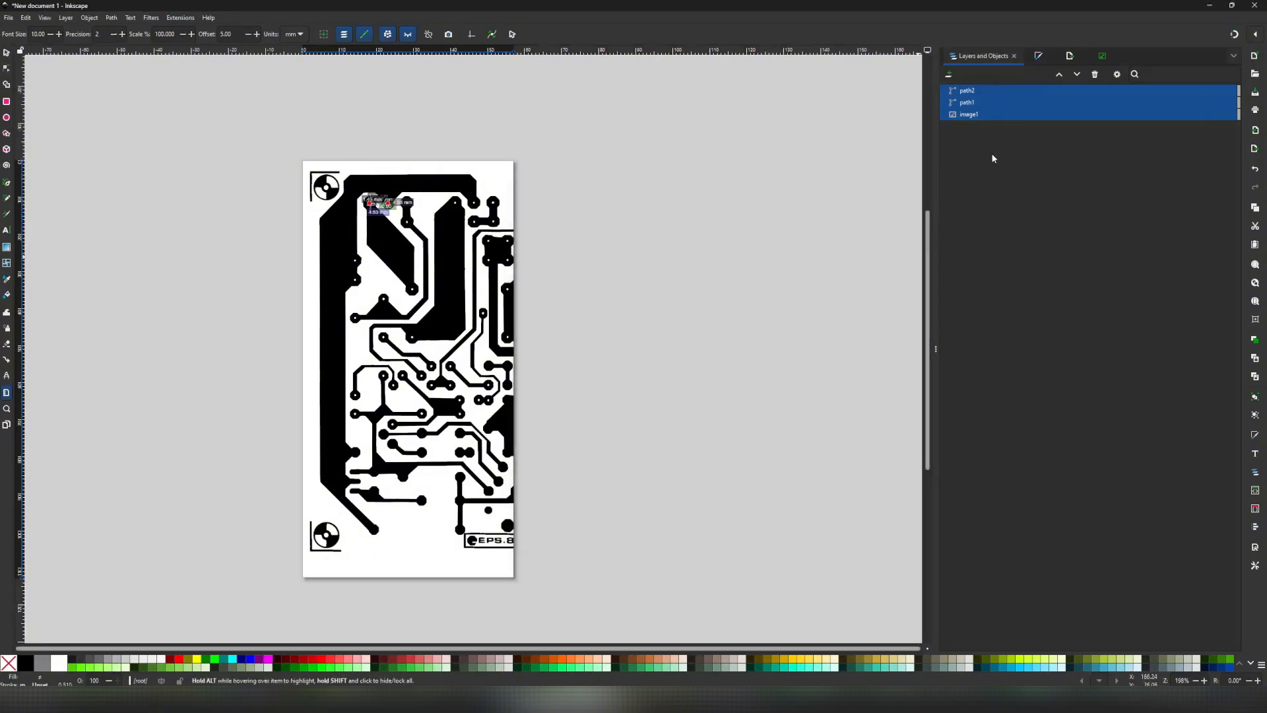
Select only the two traced paths and export the selection to the Test folder as trace.png.
left_click(968, 103)
left_click(975, 91, "shift")
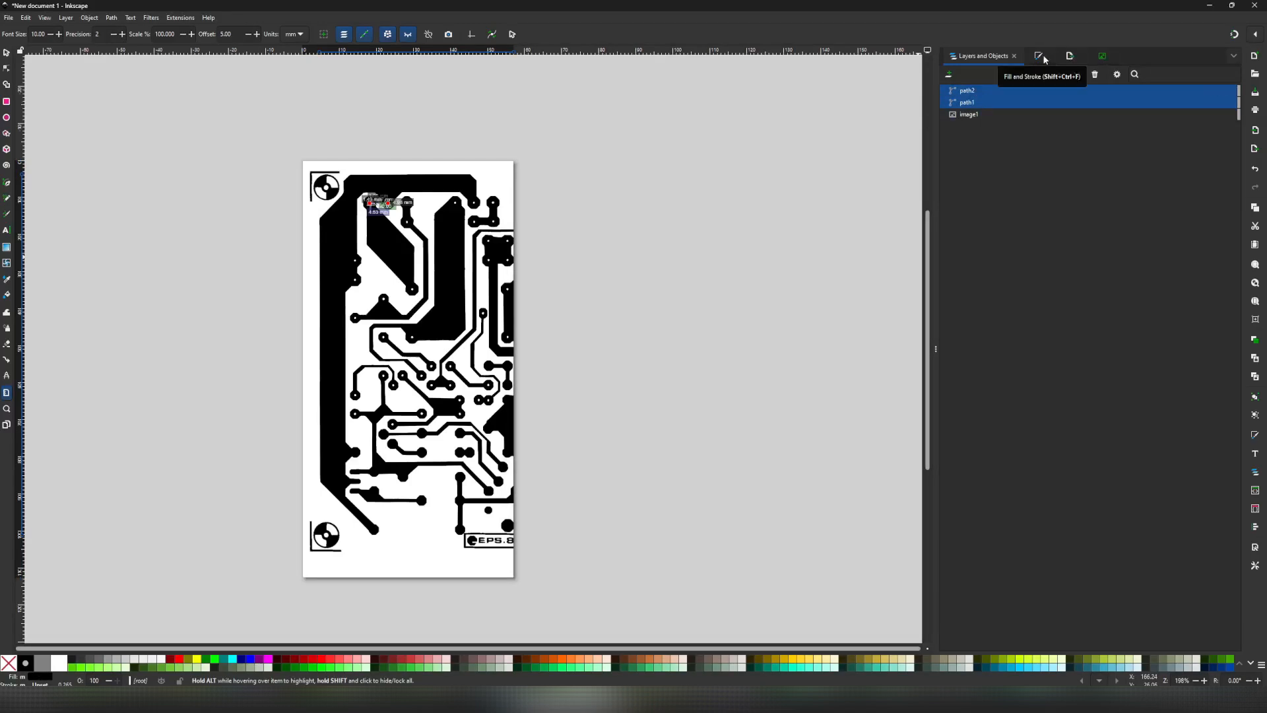
left_click(1101, 57)
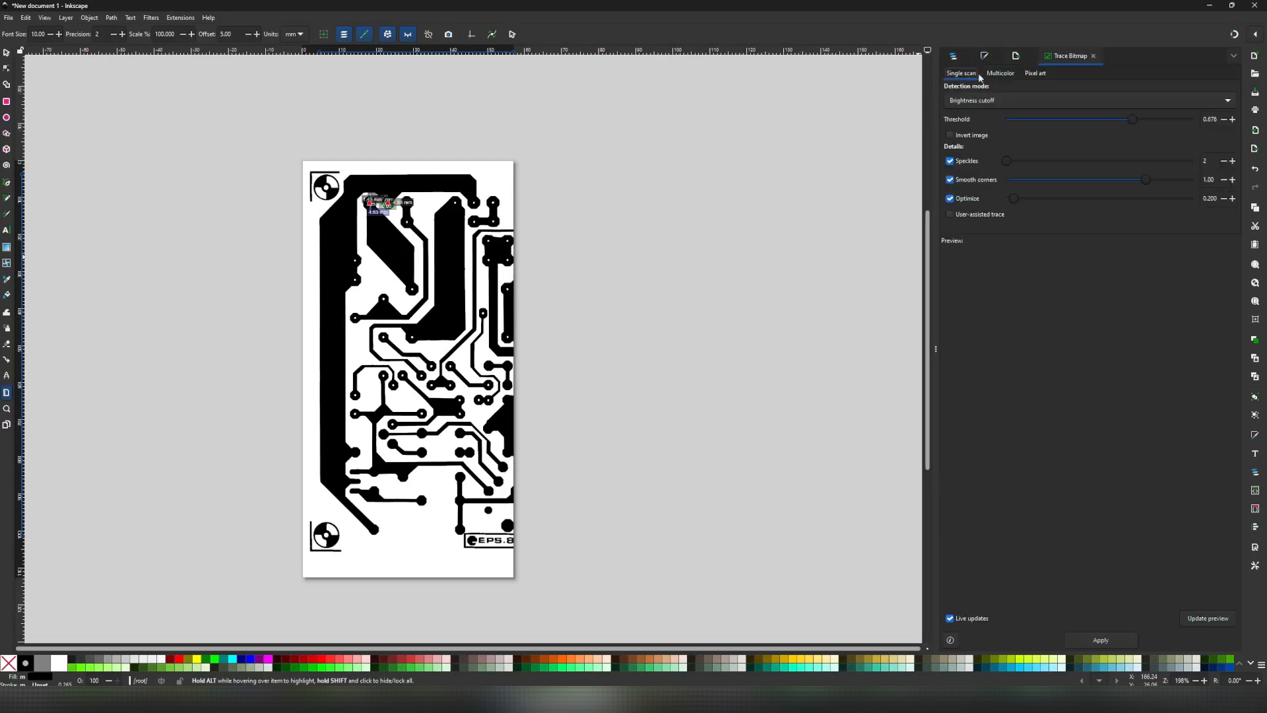
left_click(1015, 56)
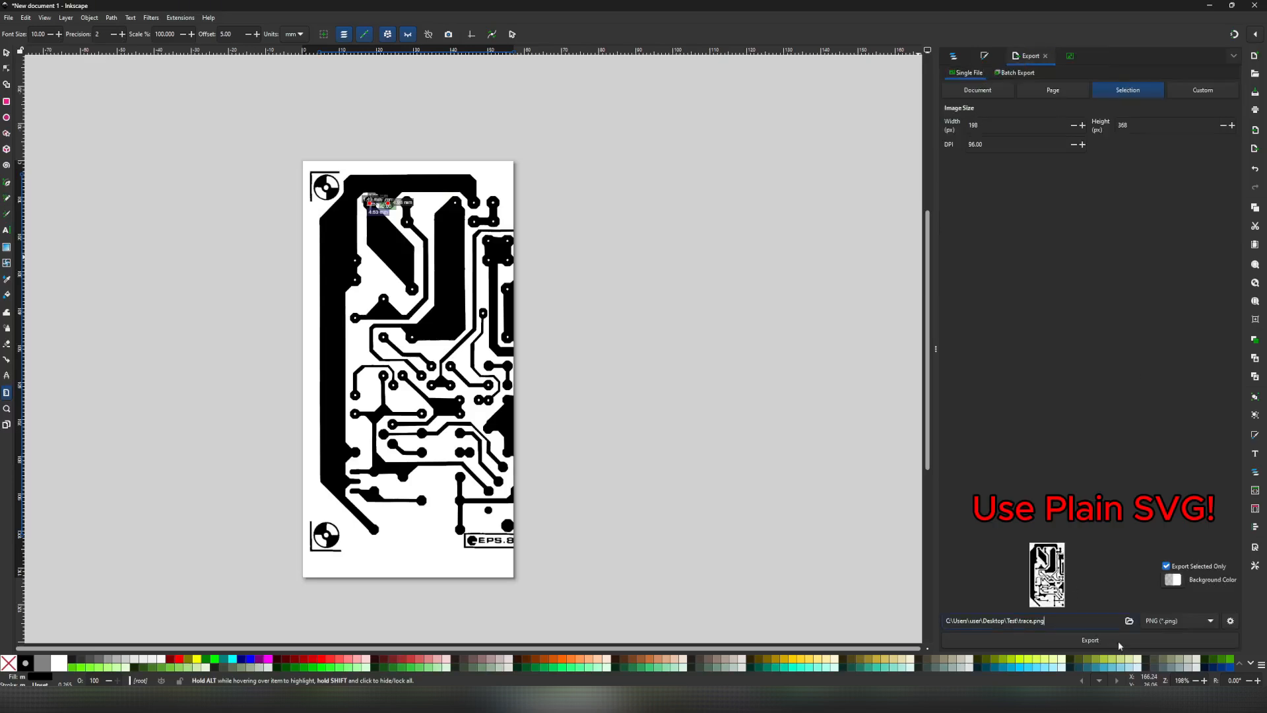
left_click(1090, 640)
left_click(687, 392)
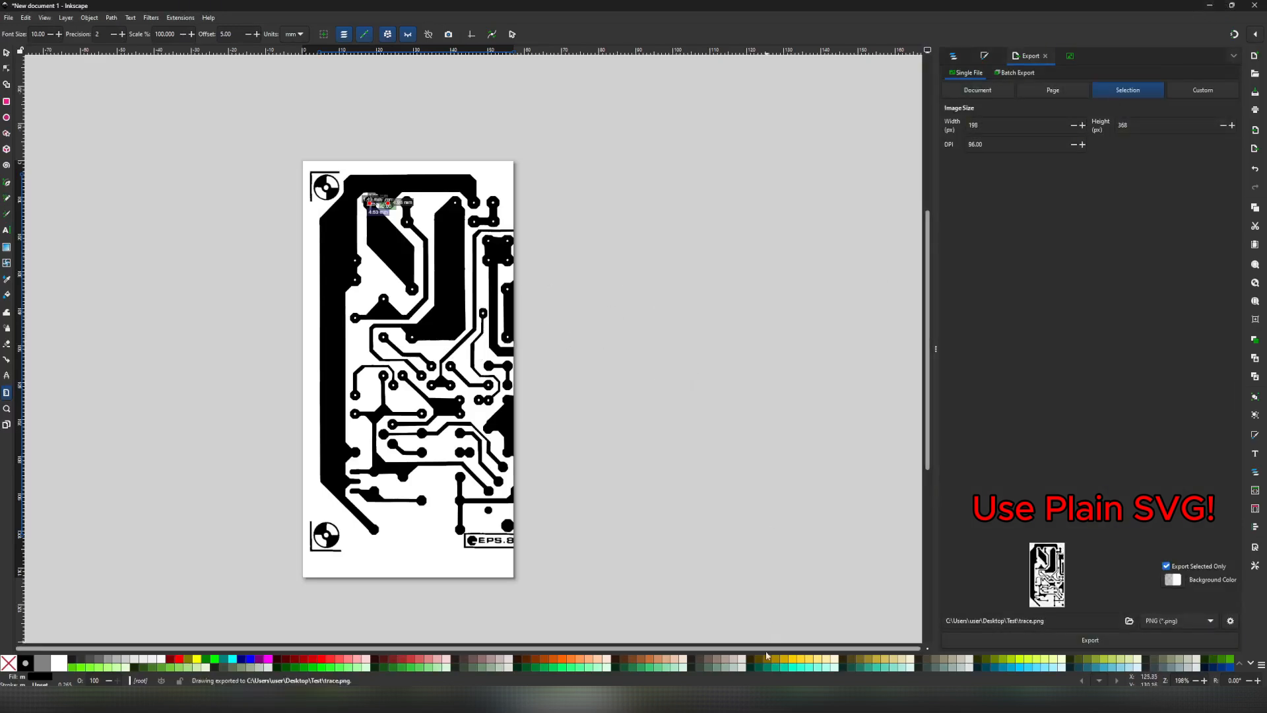
Switch to KiCad and create a new project named Test.
left_click(660, 700)
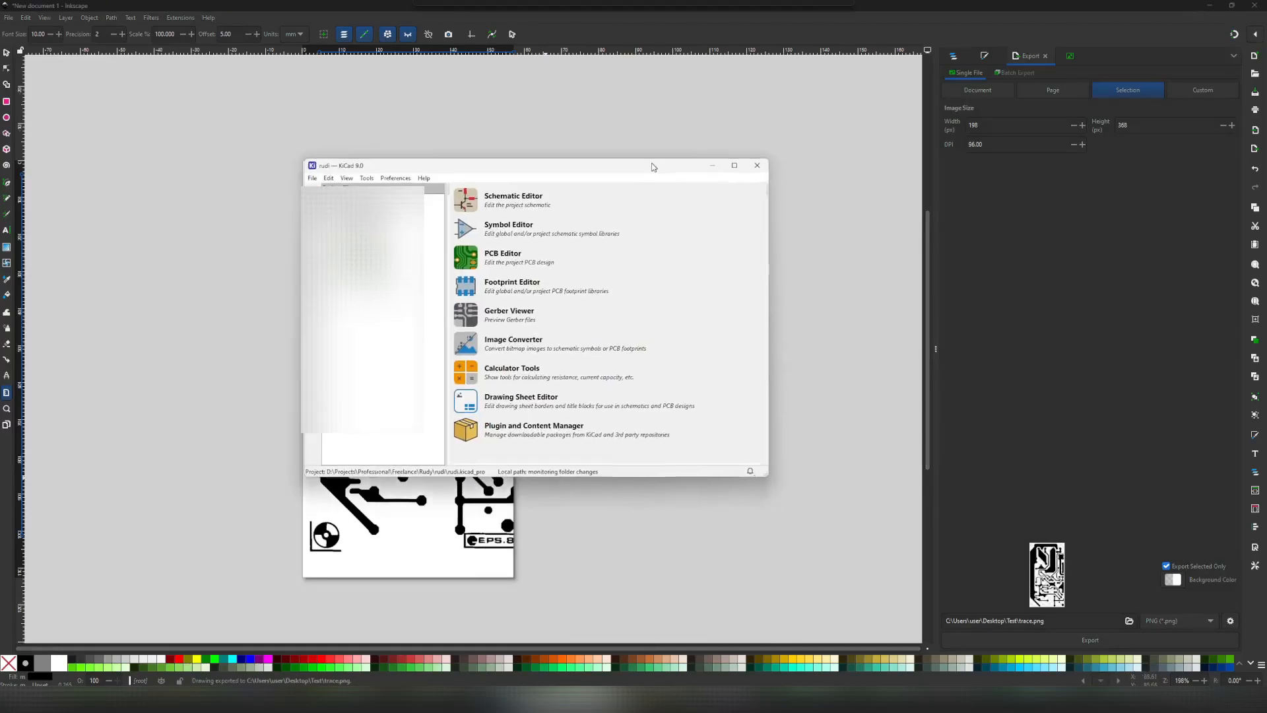
left_click(290, 178)
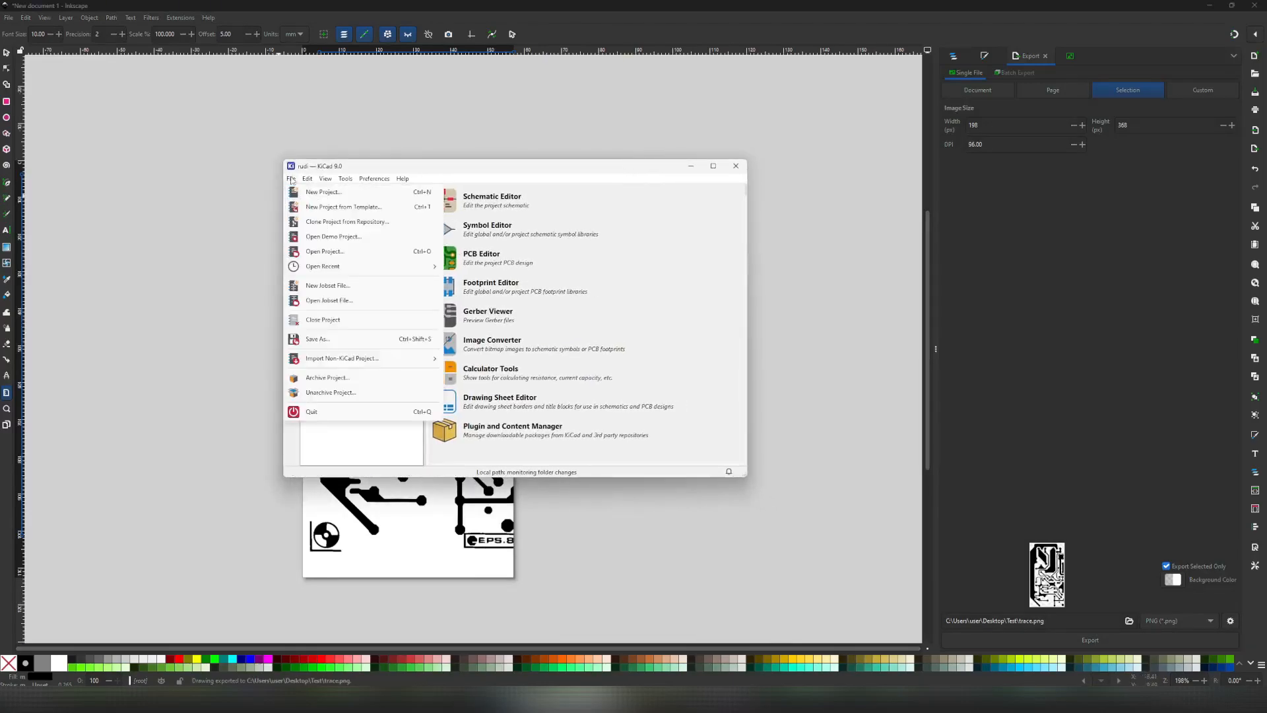
left_click(317, 189)
key("Return")
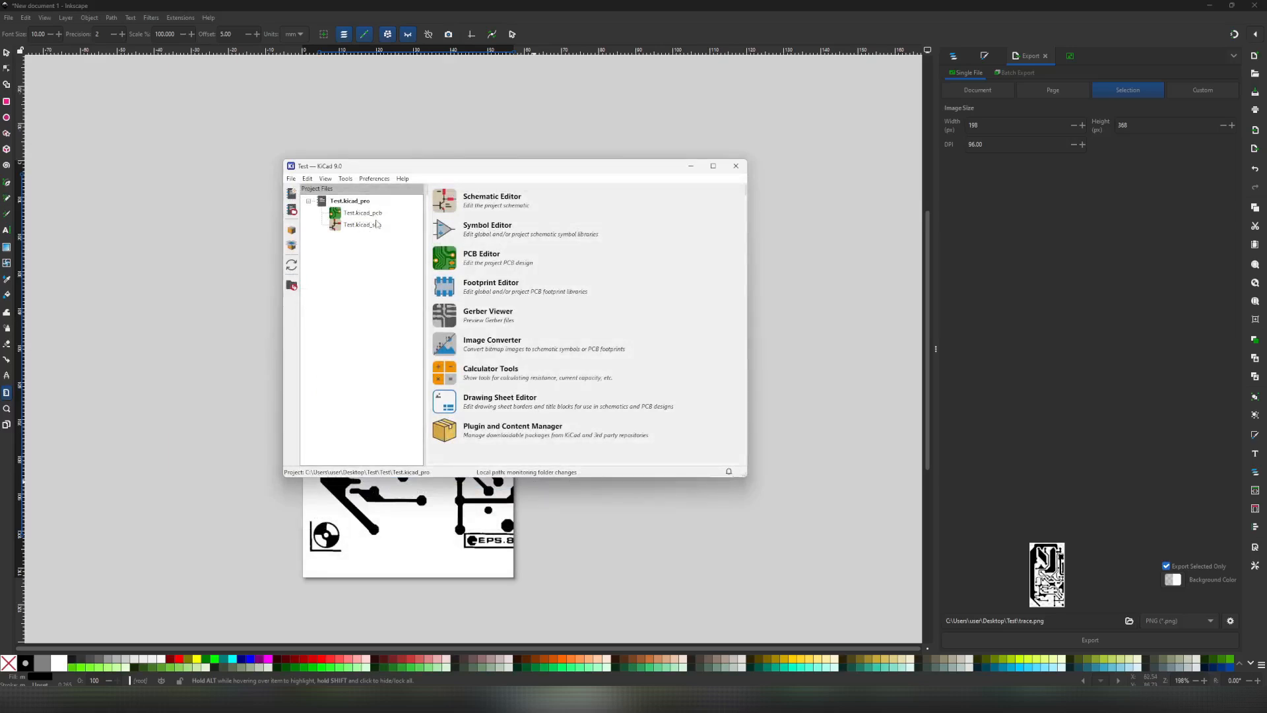
Open the project's Test.kicad_pcb board and launch the Footprint Editor from it.
left_click(357, 213)
double_click(370, 213)
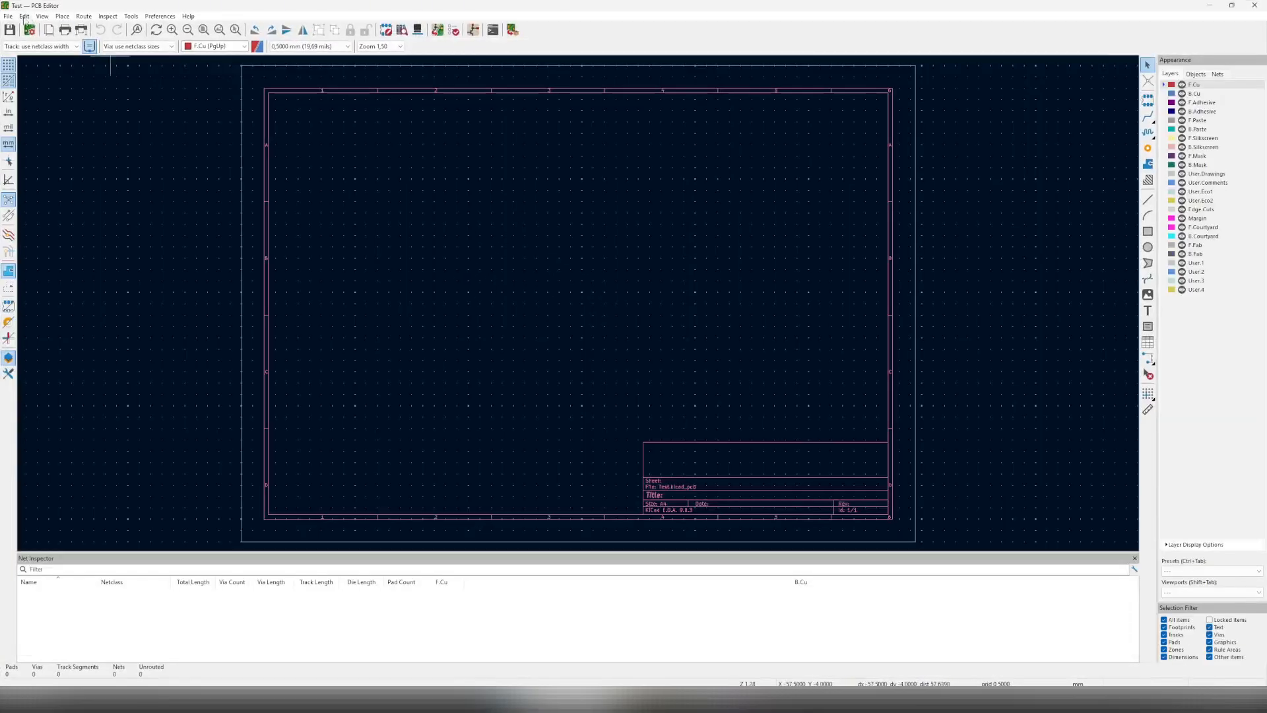
left_click(131, 16)
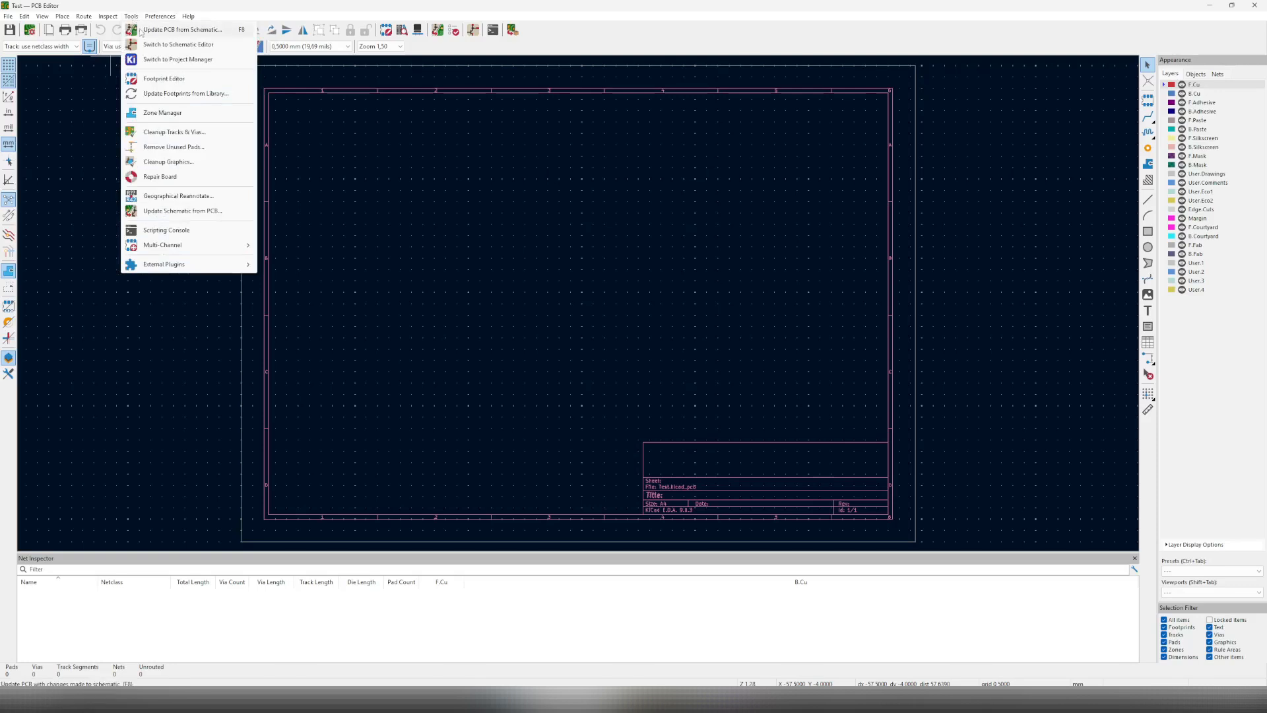
left_click(176, 77)
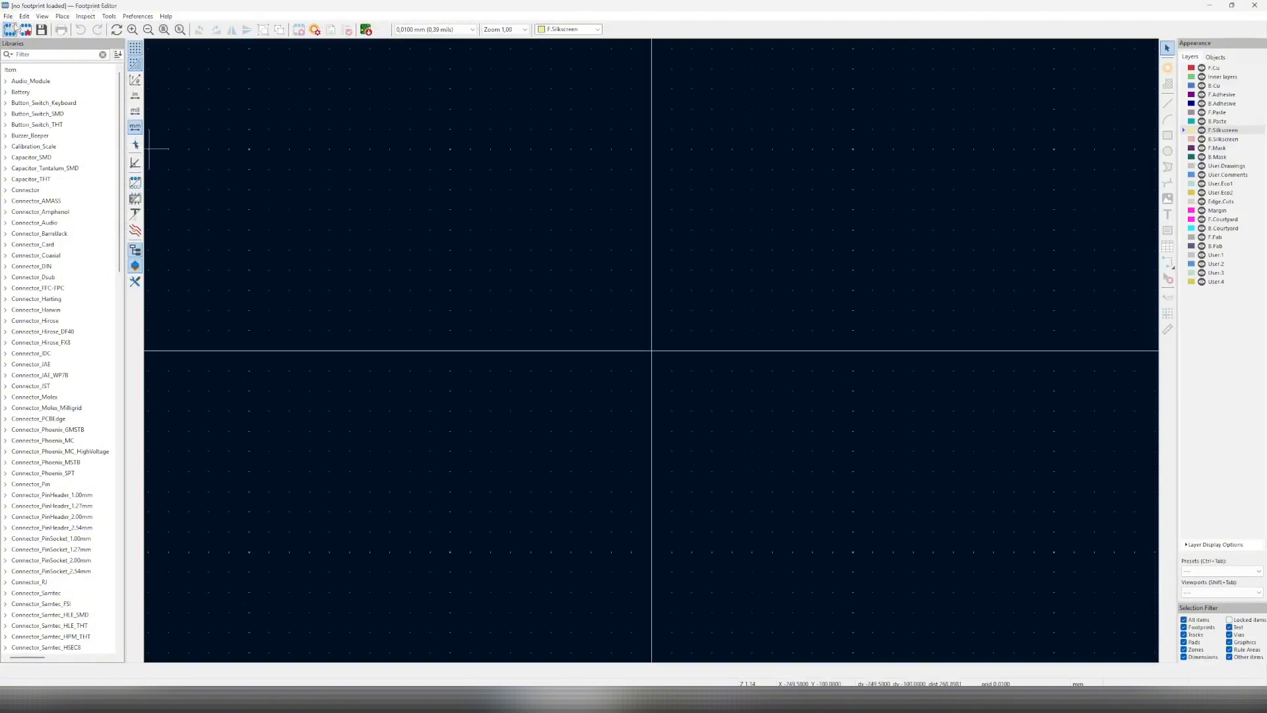
Create a new footprint and save it as traces in a new project-level library named Custom.
left_click(10, 29)
key("ctrl+s")
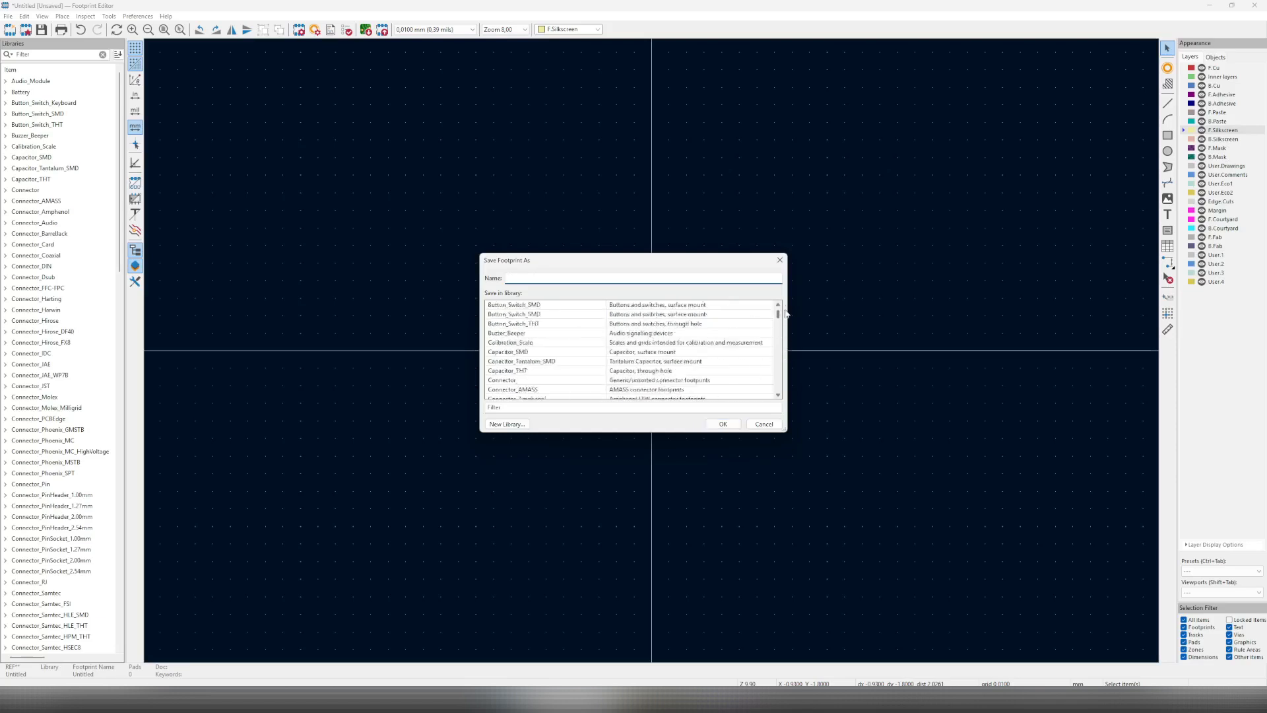
left_click(506, 423)
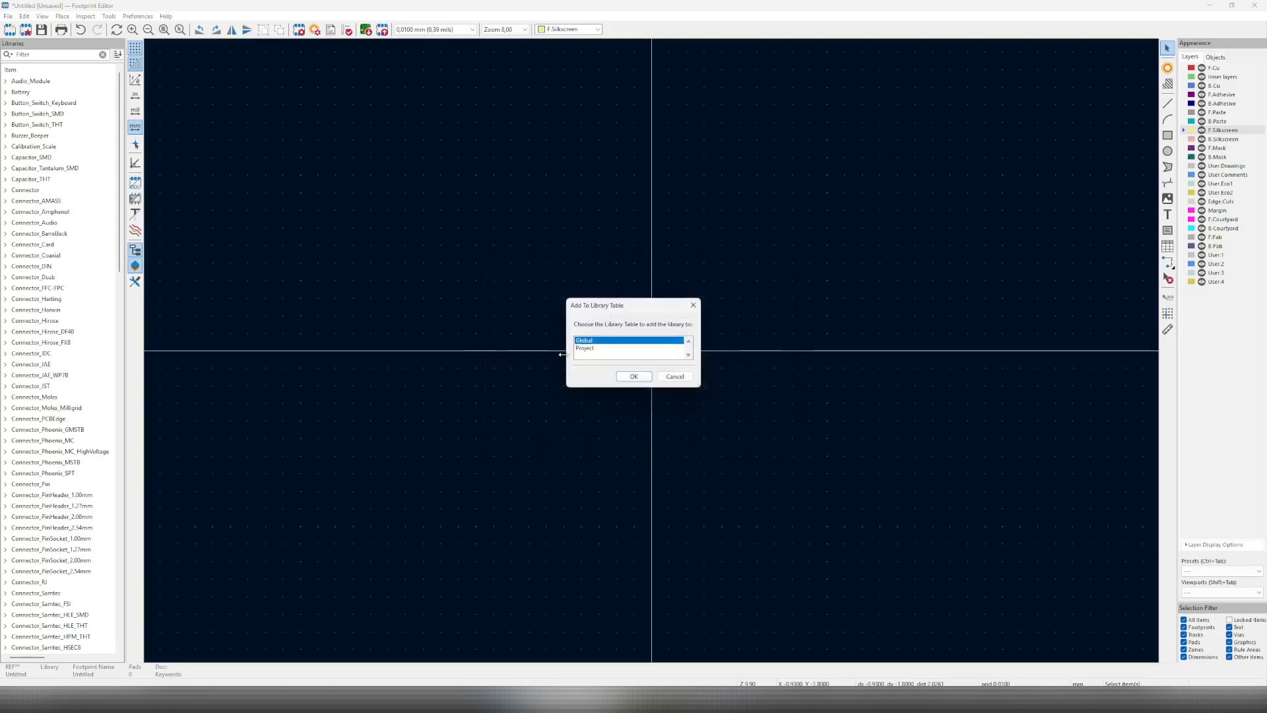
left_click(606, 349)
left_click(634, 377)
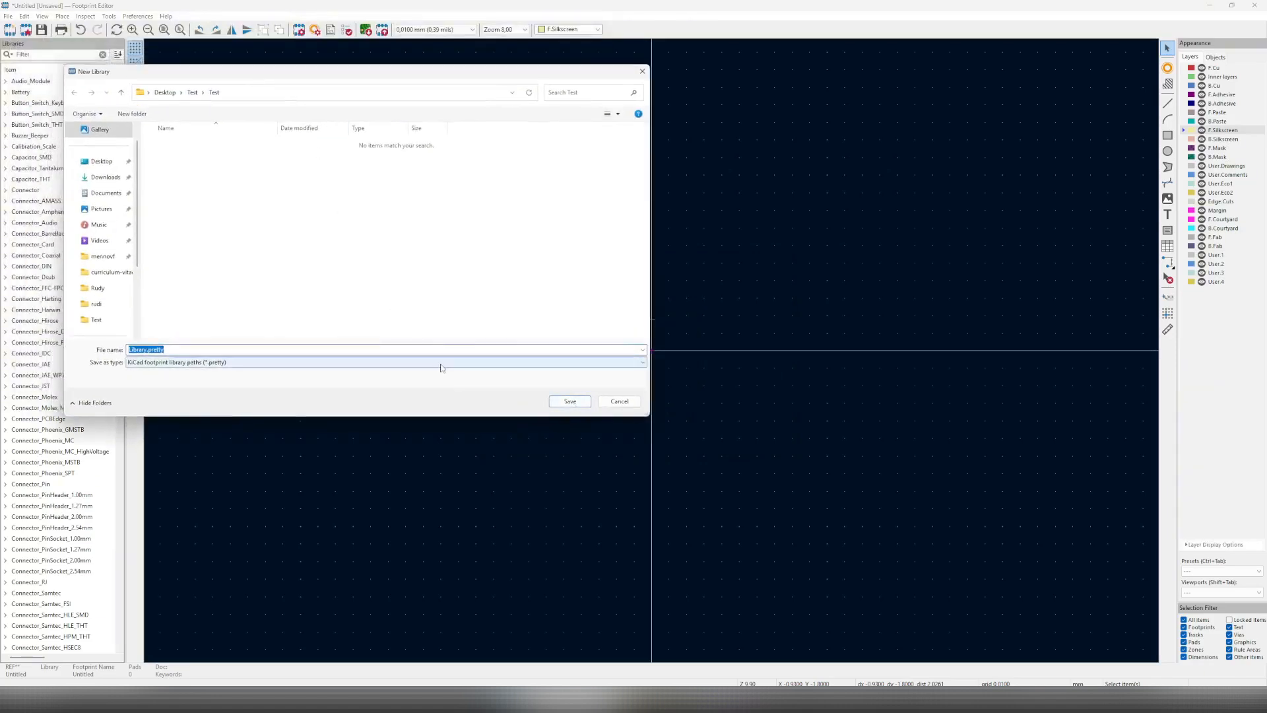
type("Custom")
key("Return")
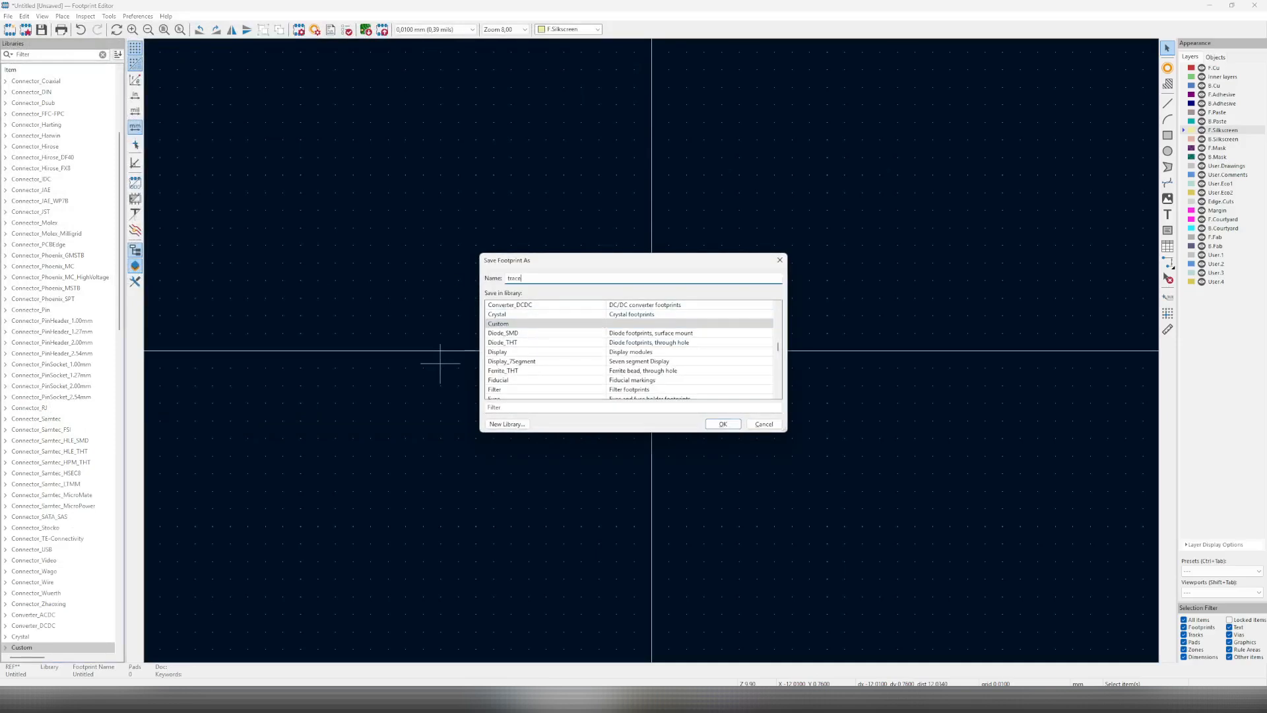
left_click(723, 423)
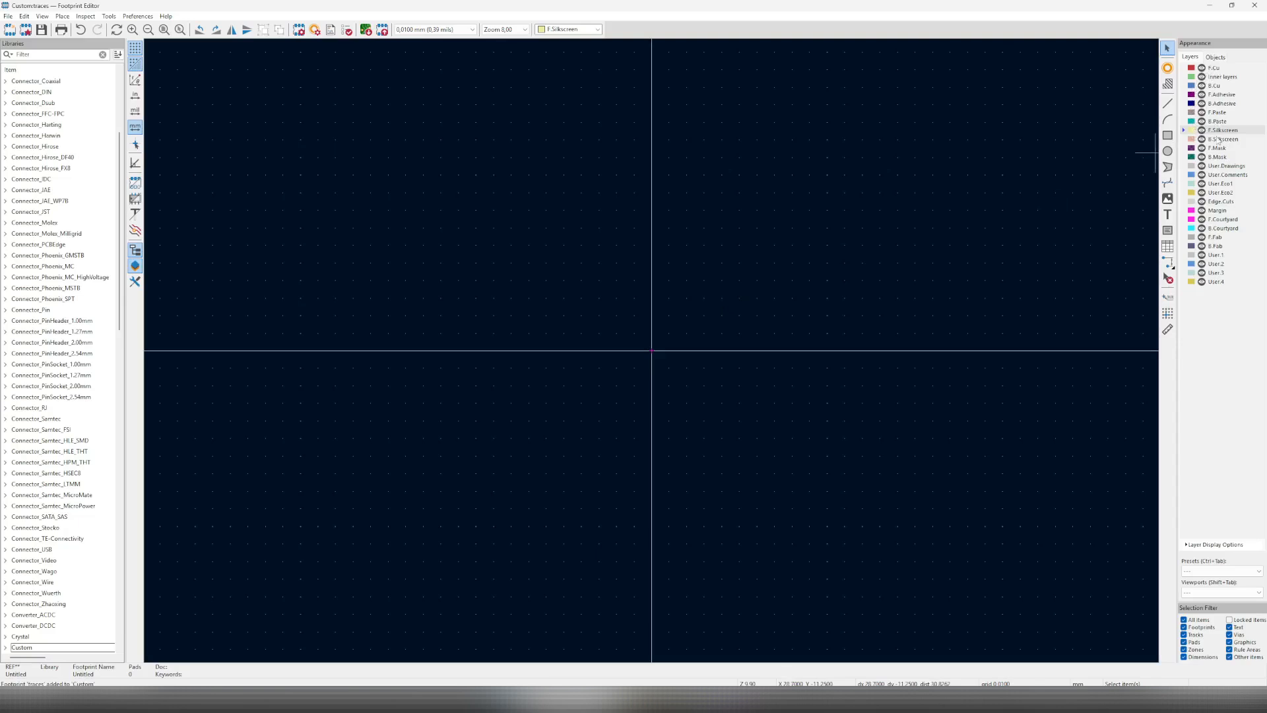
Start a vector graphics import into the footprint and choose trace.svg from the Desktop Test folder as the source.
left_click(24, 16)
mouse_move(8, 16)
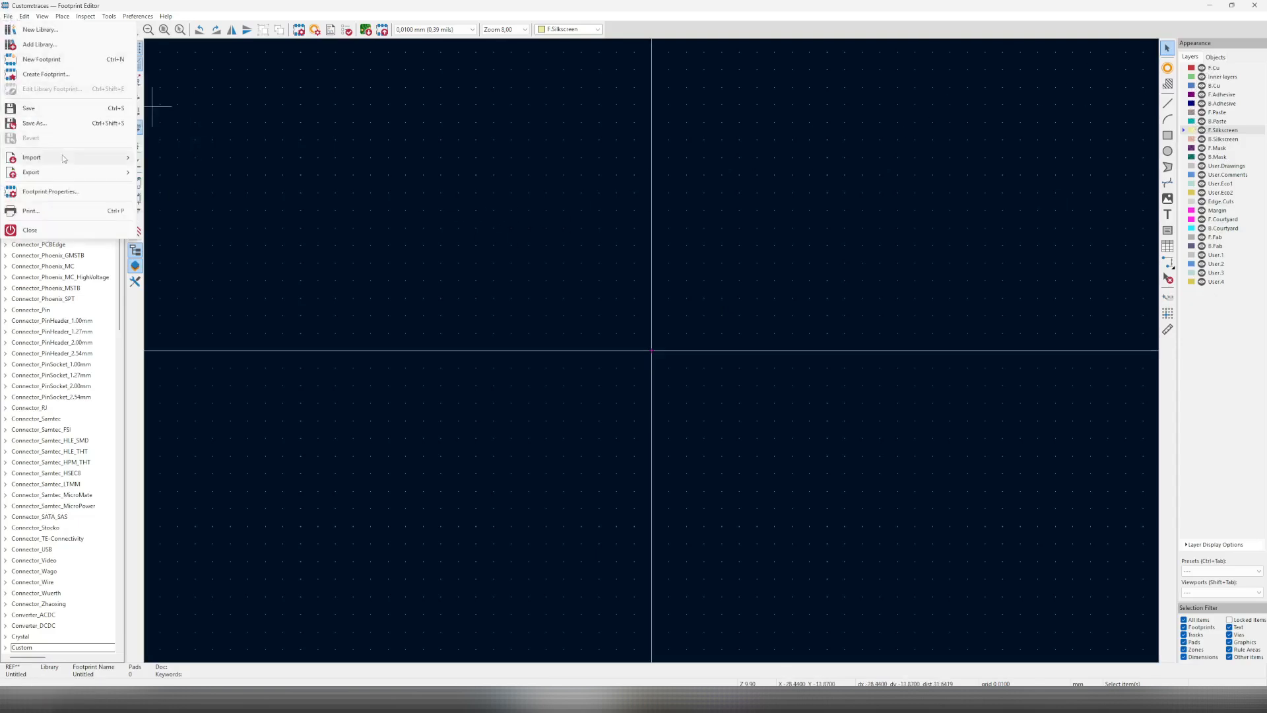
mouse_move(66, 157)
left_click(181, 171)
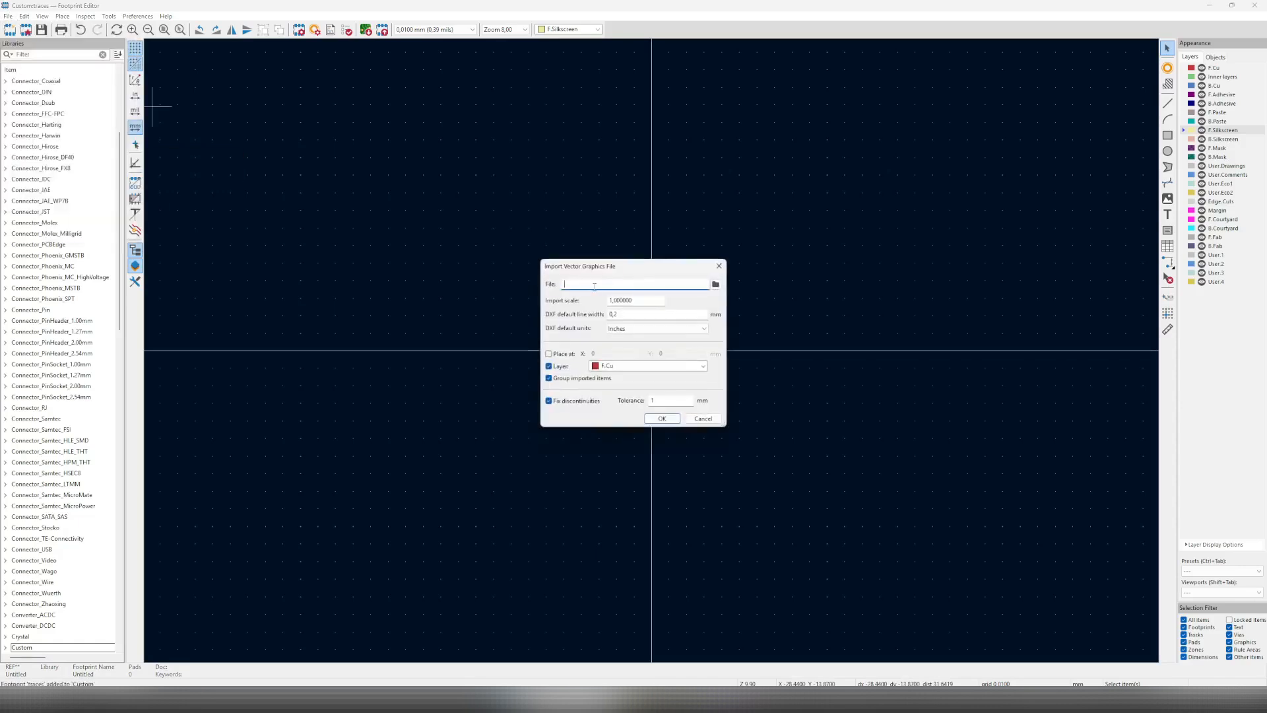
left_click(715, 284)
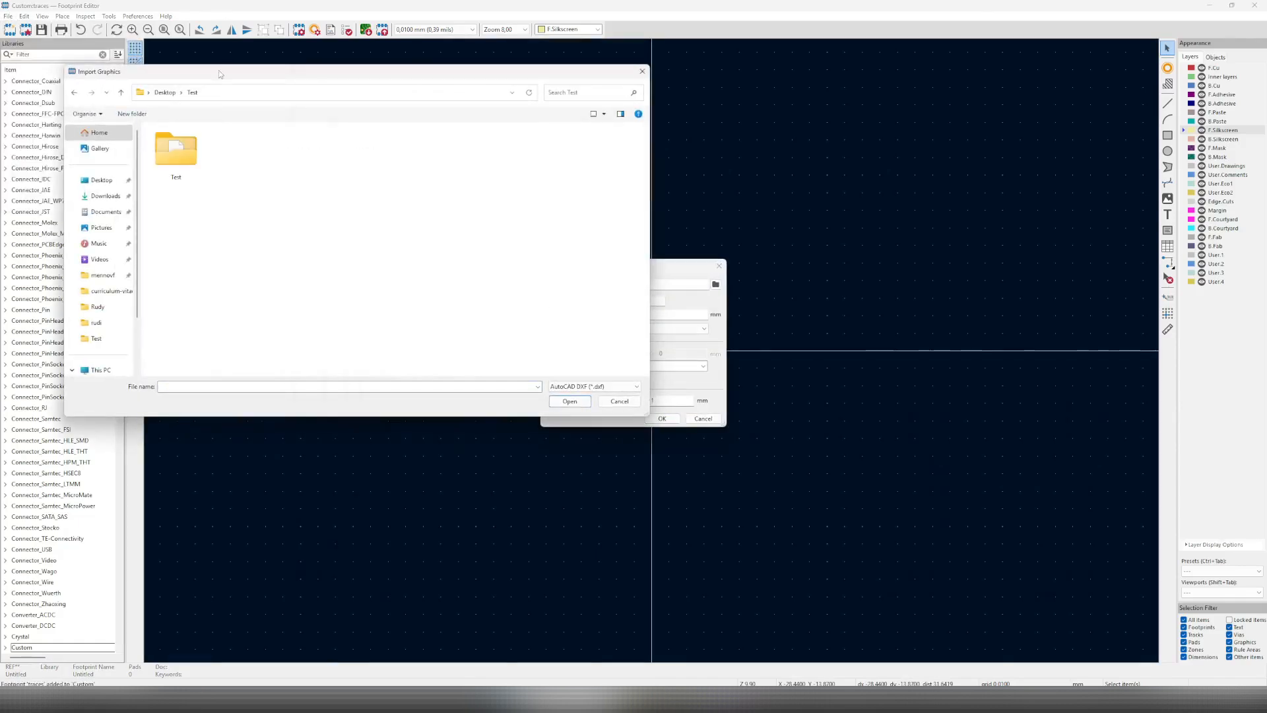
left_click_drag(219, 70, 247, 107)
double_click(202, 187)
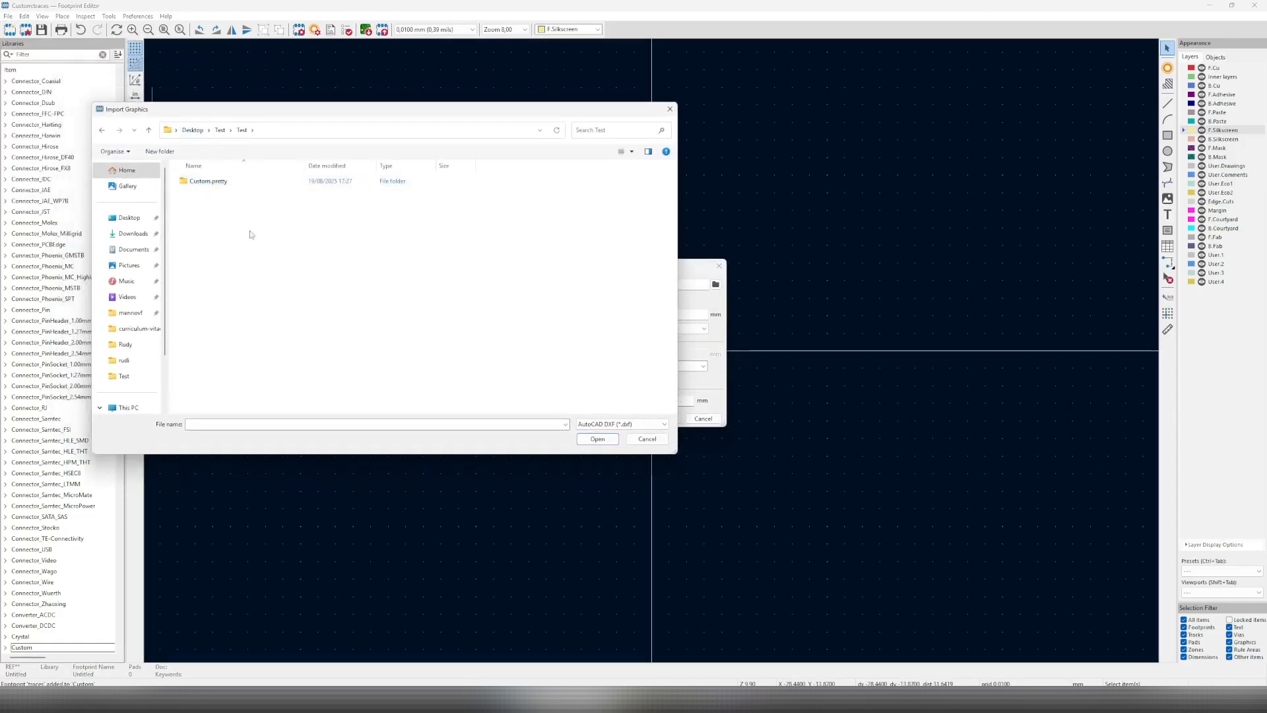
left_click(220, 130)
left_click(622, 423)
left_click(620, 437)
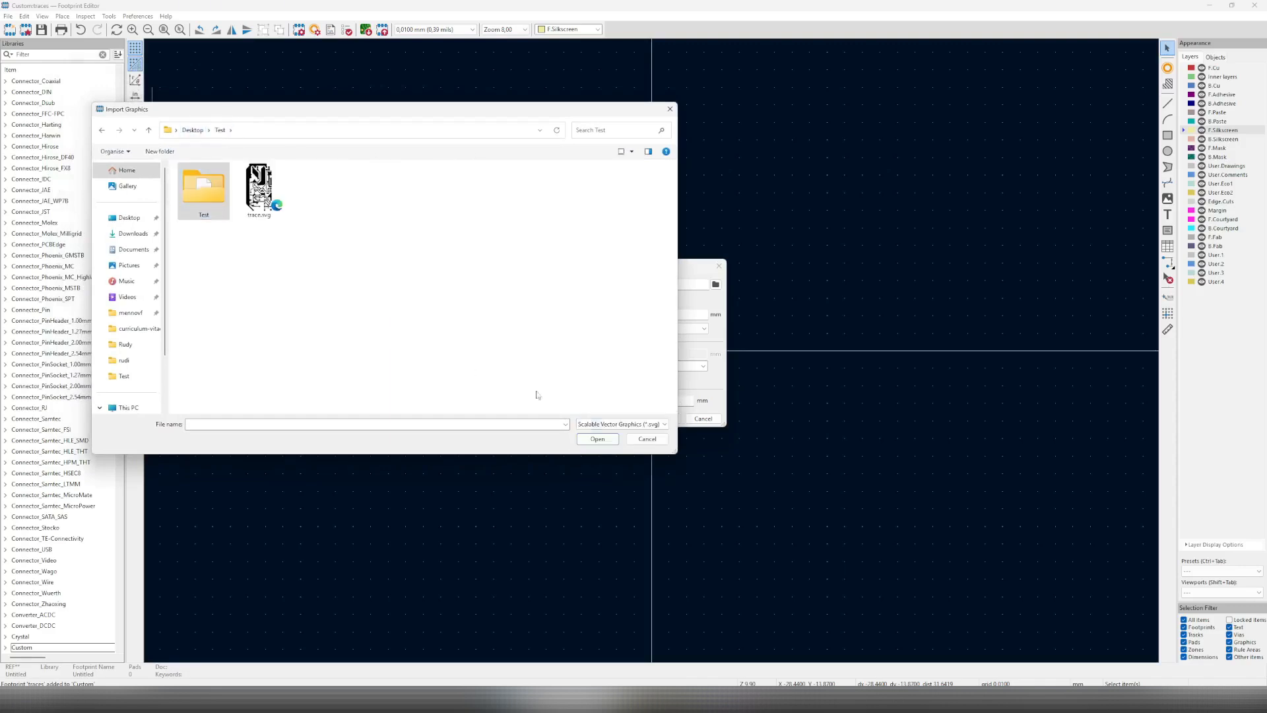
double_click(276, 219)
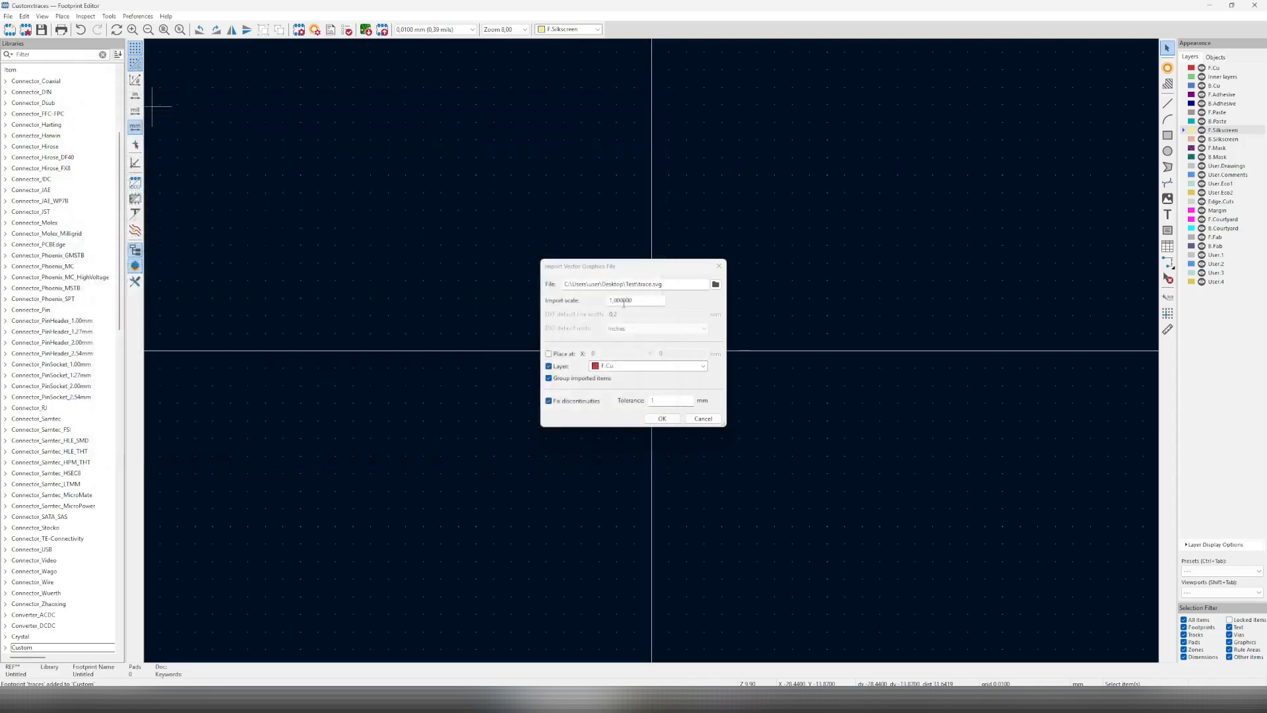
Import the vector graphic onto the F.Cu layer with discontinuity fixing turned off.
left_click(703, 367)
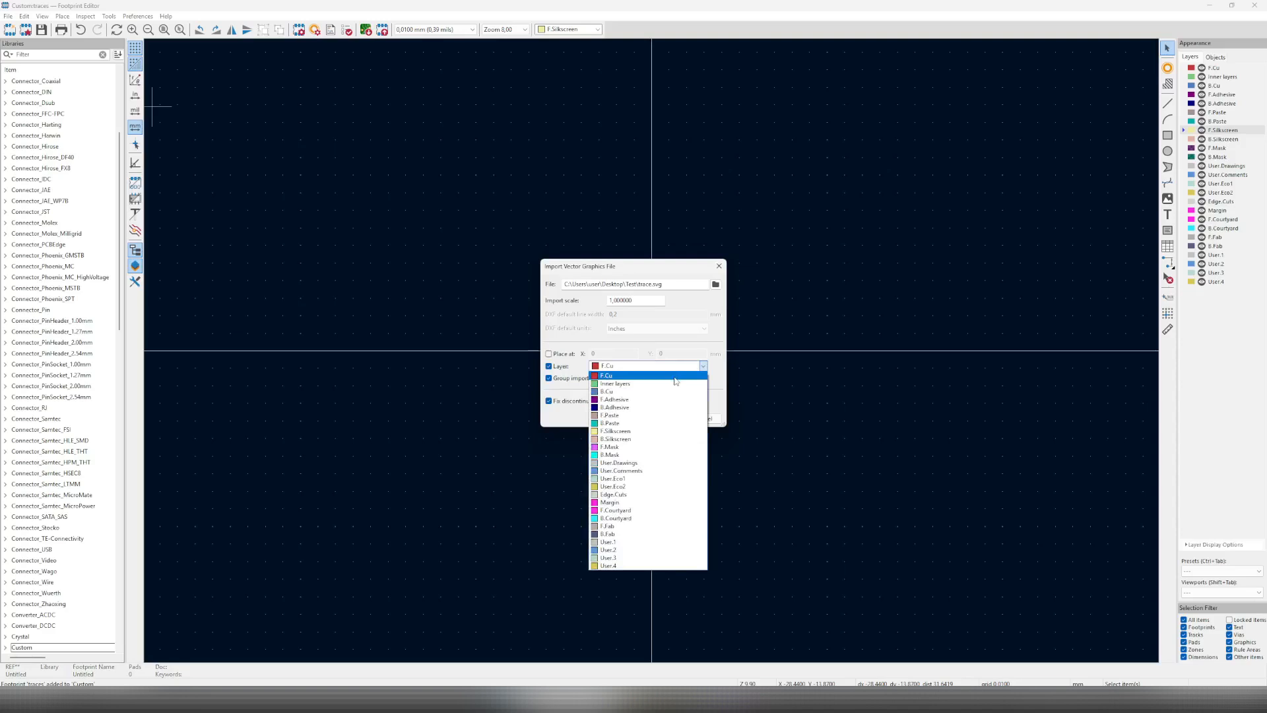
left_click(675, 376)
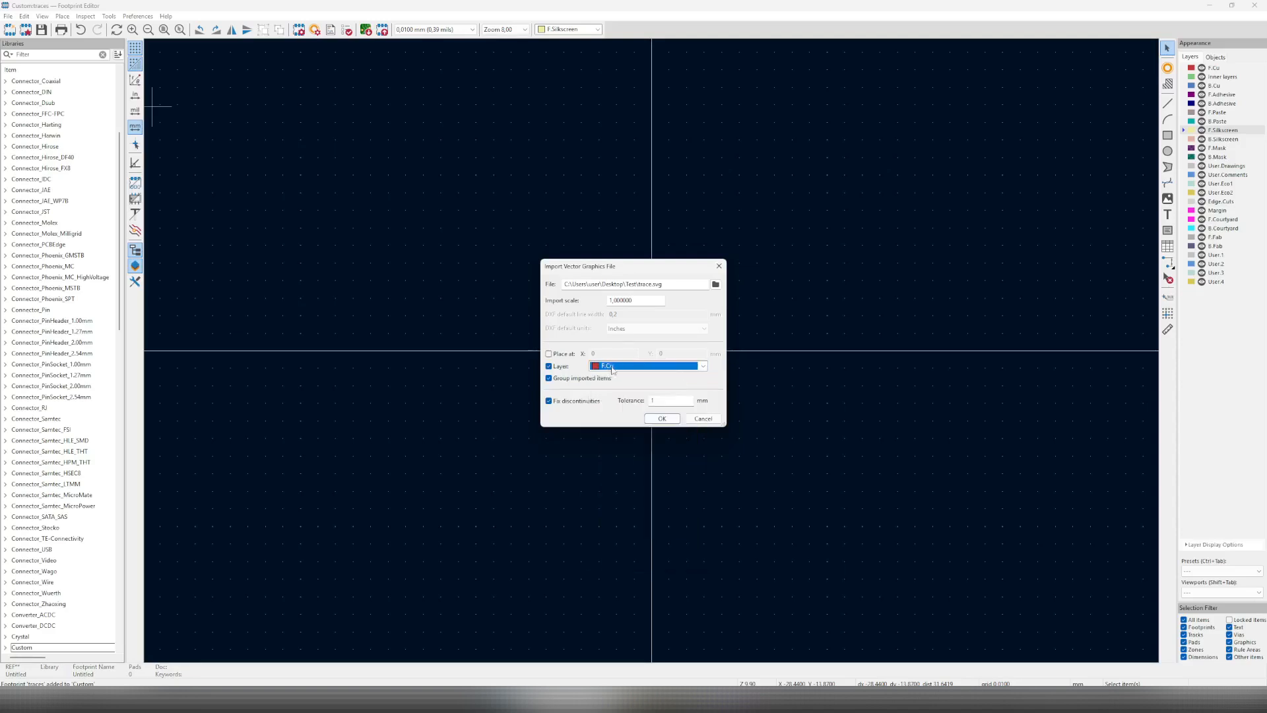
left_click(590, 403)
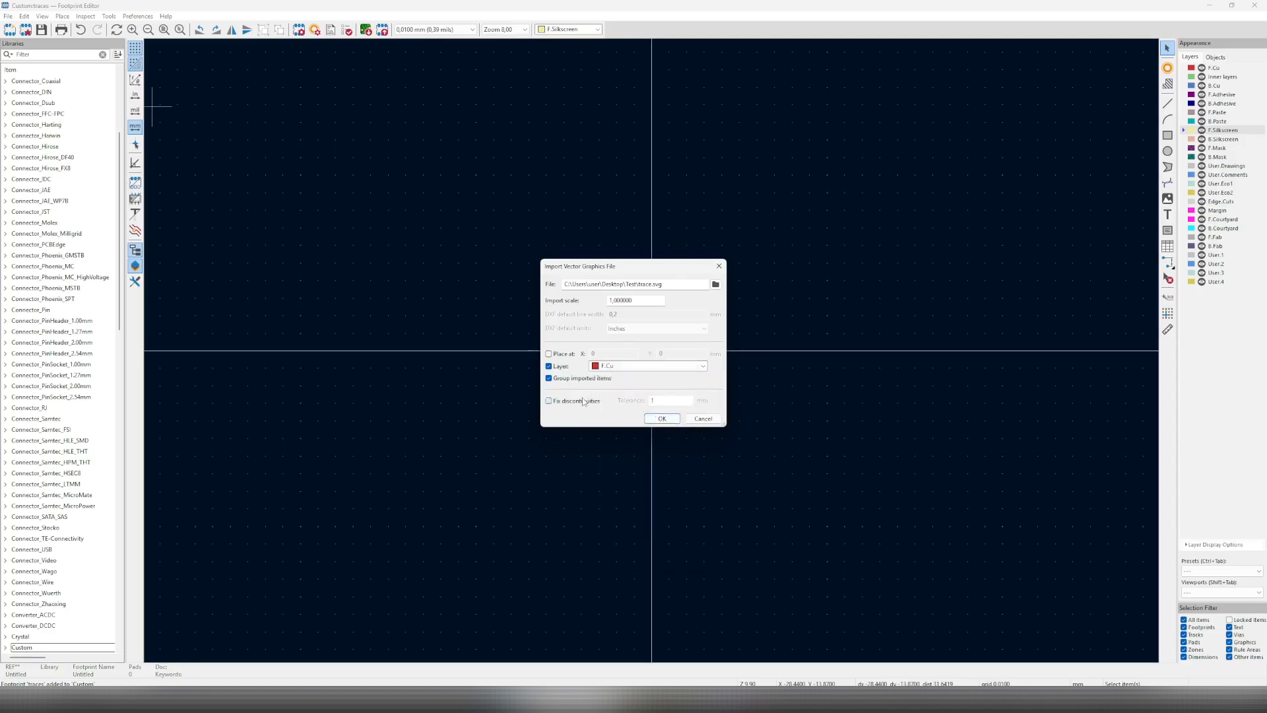
left_click(659, 420)
Place the imported trace group roughly centred on the footprint origin and deselect it.
scroll(733, 412, "down", 5)
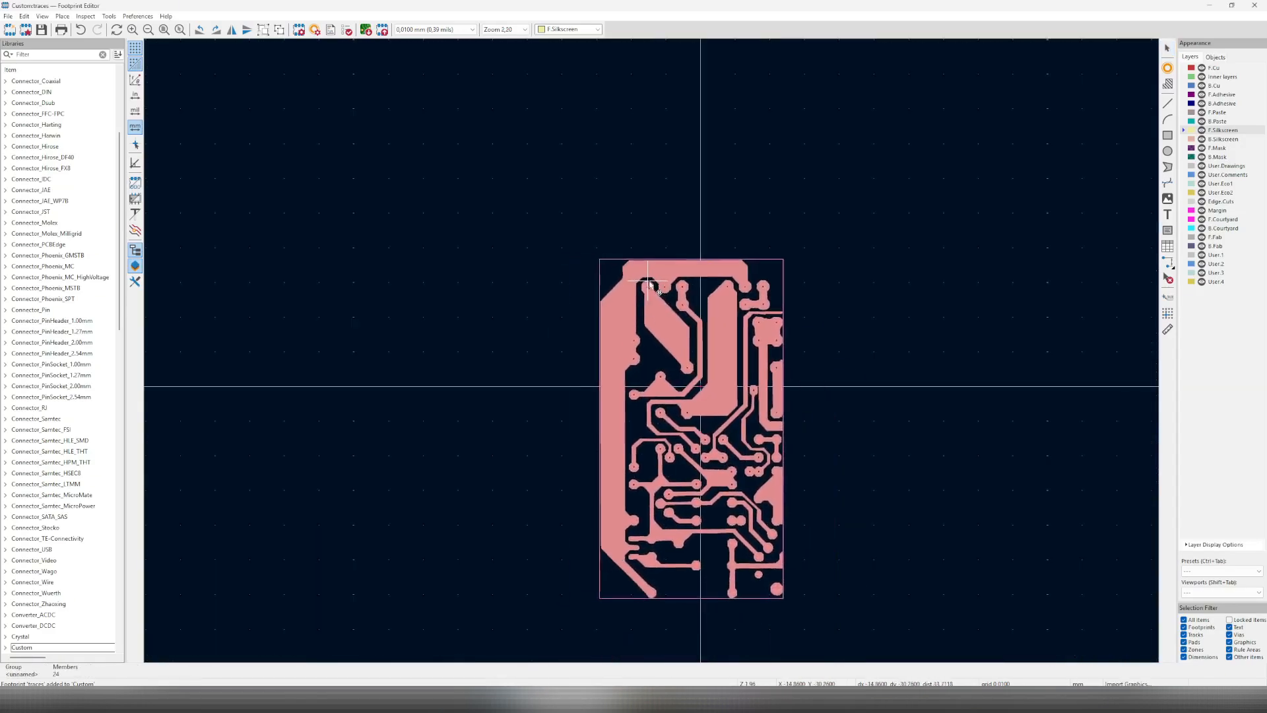
left_click(662, 262)
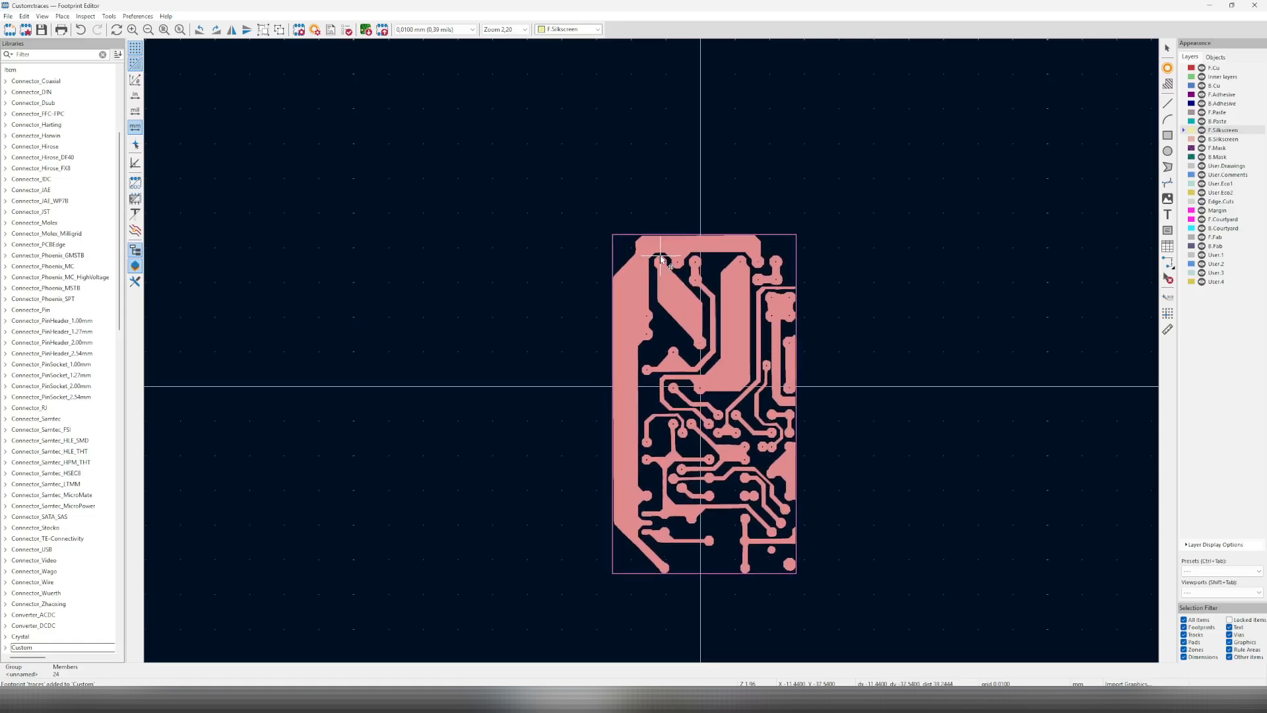
scroll(766, 412, "up", 3)
right_click(548, 323)
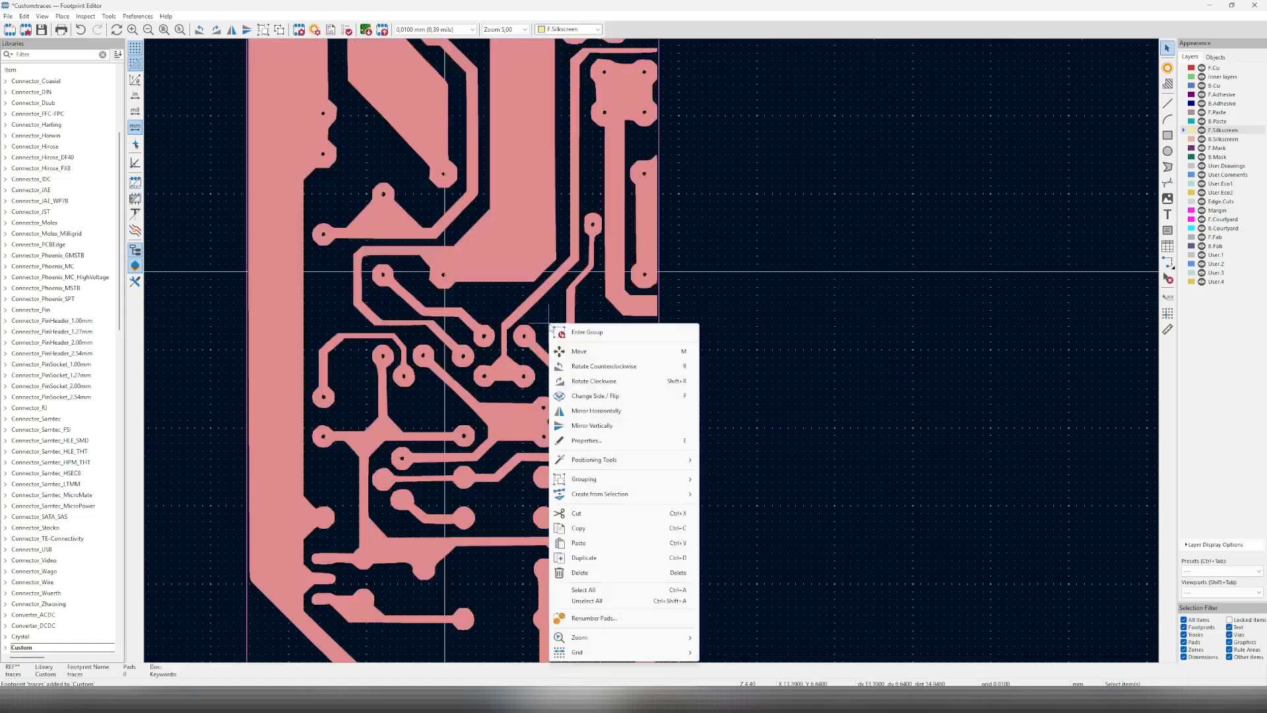
left_click(523, 225)
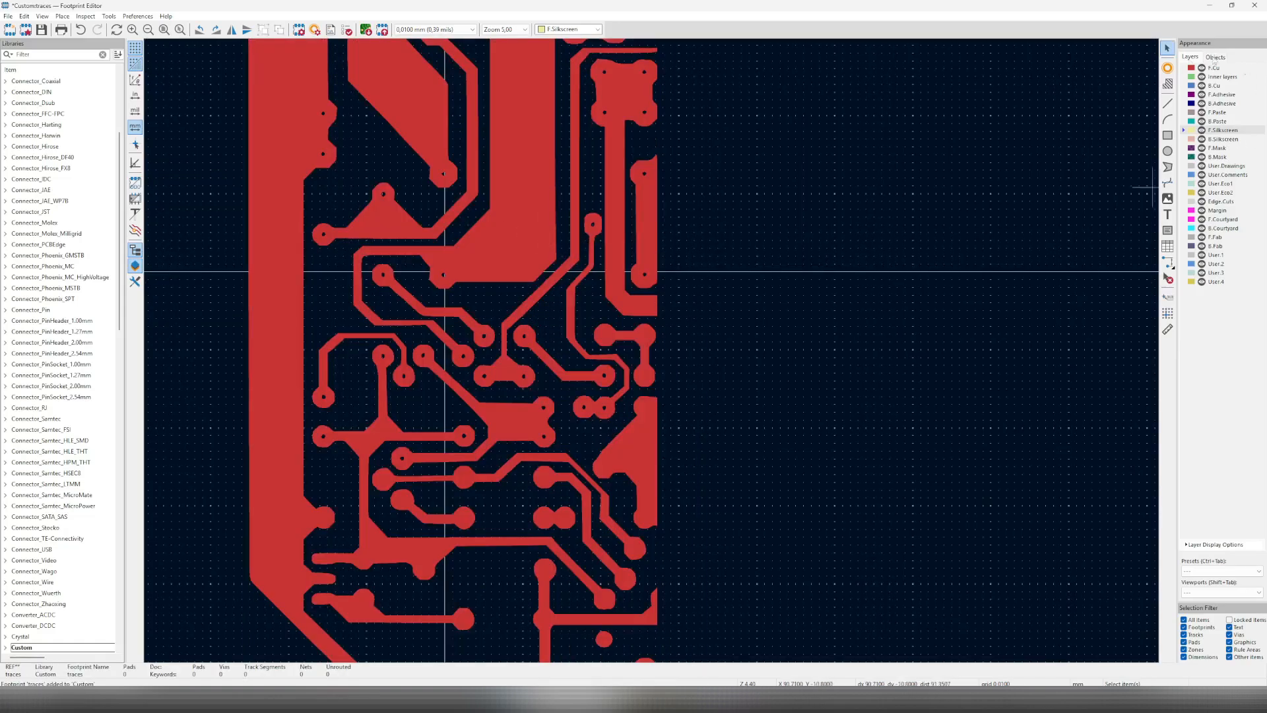
Check that the imported traces sit on F.Cu by hiding and showing the layer, and inspect the trace outlines and pad holes.
left_click(1202, 69)
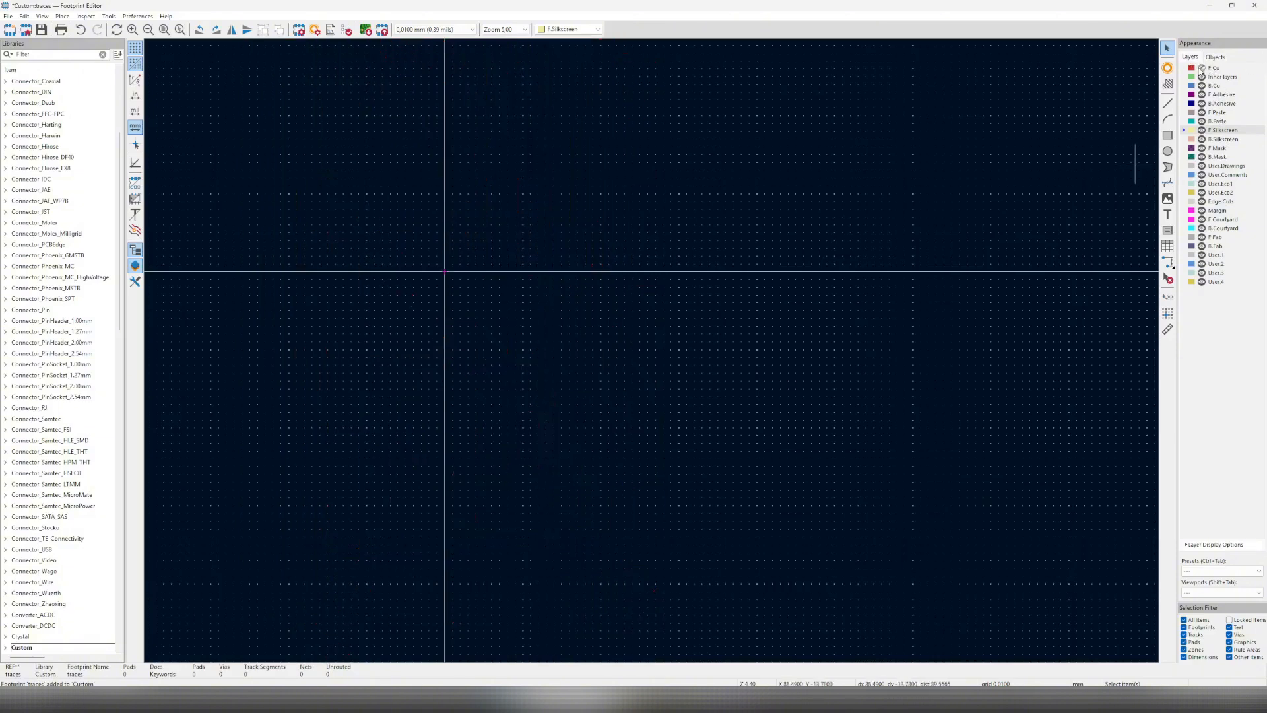
left_click(1202, 69)
middle_click_drag(361, 97, 528, 243)
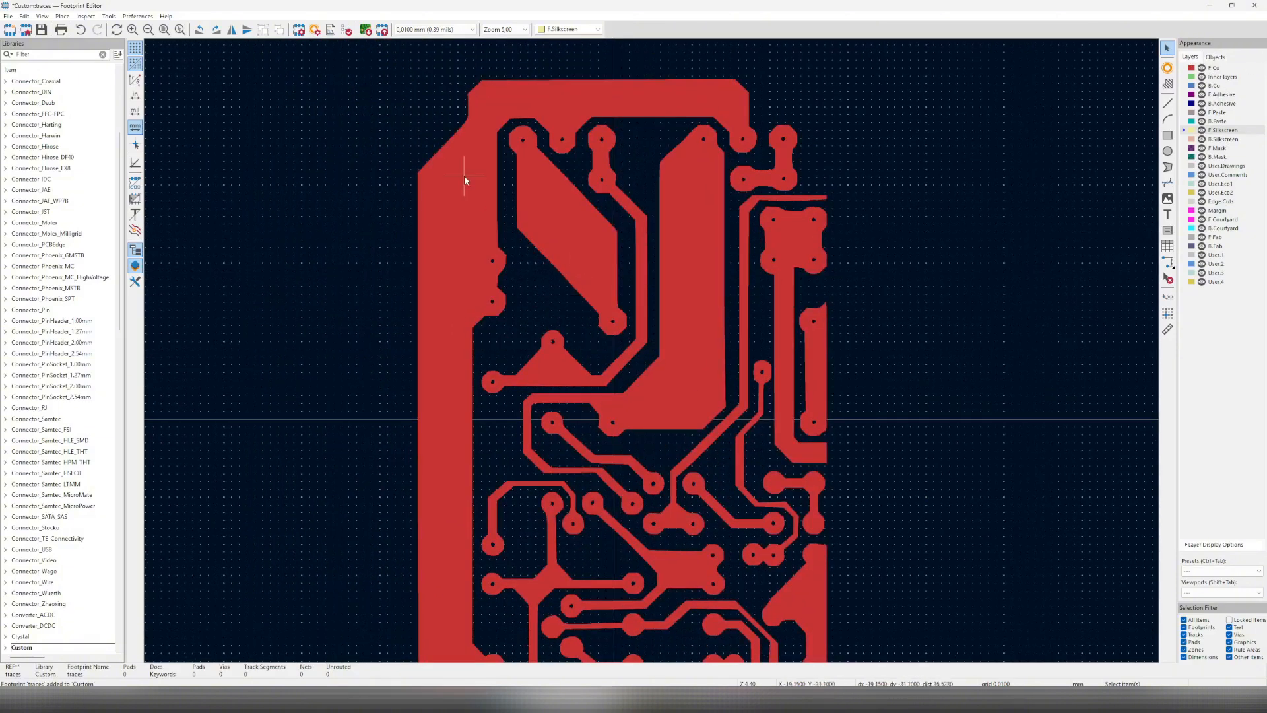
scroll(659, 345, "up", 1)
scroll(651, 351, "up", 1)
middle_click_drag(703, 388, 498, 334)
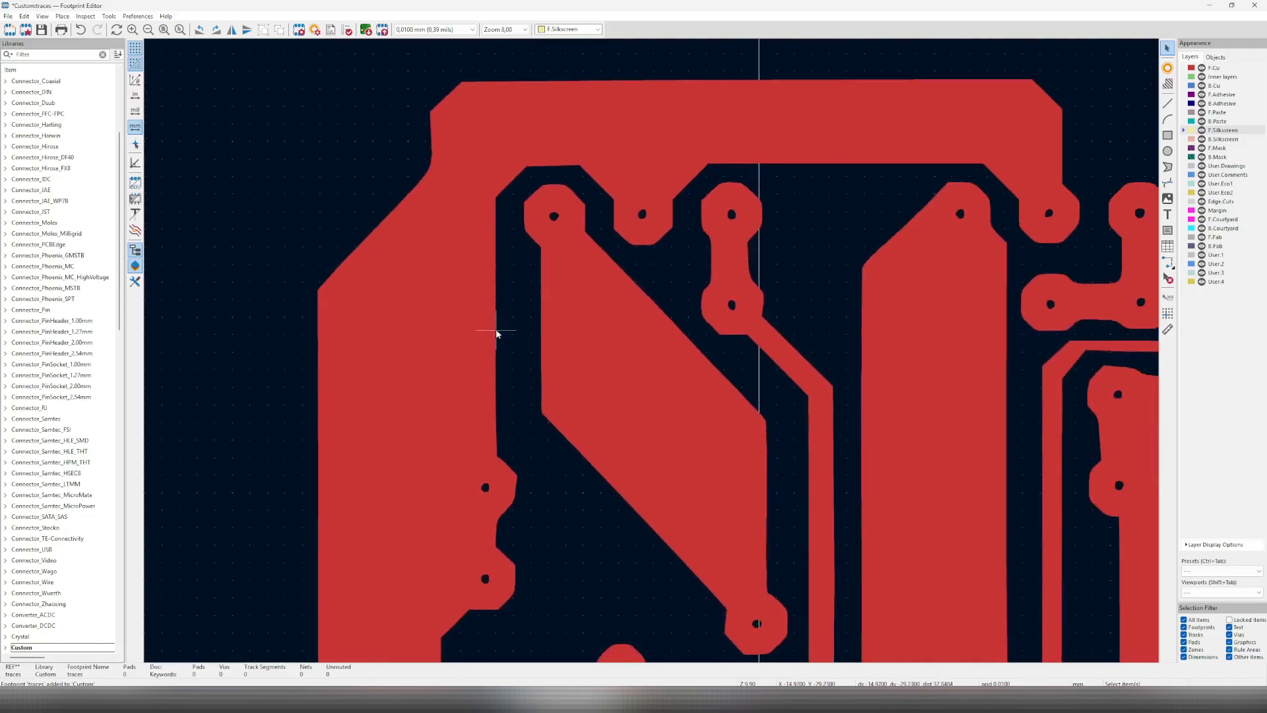
scroll(656, 343, "down", 1)
middle_click_drag(707, 367, 585, 320)
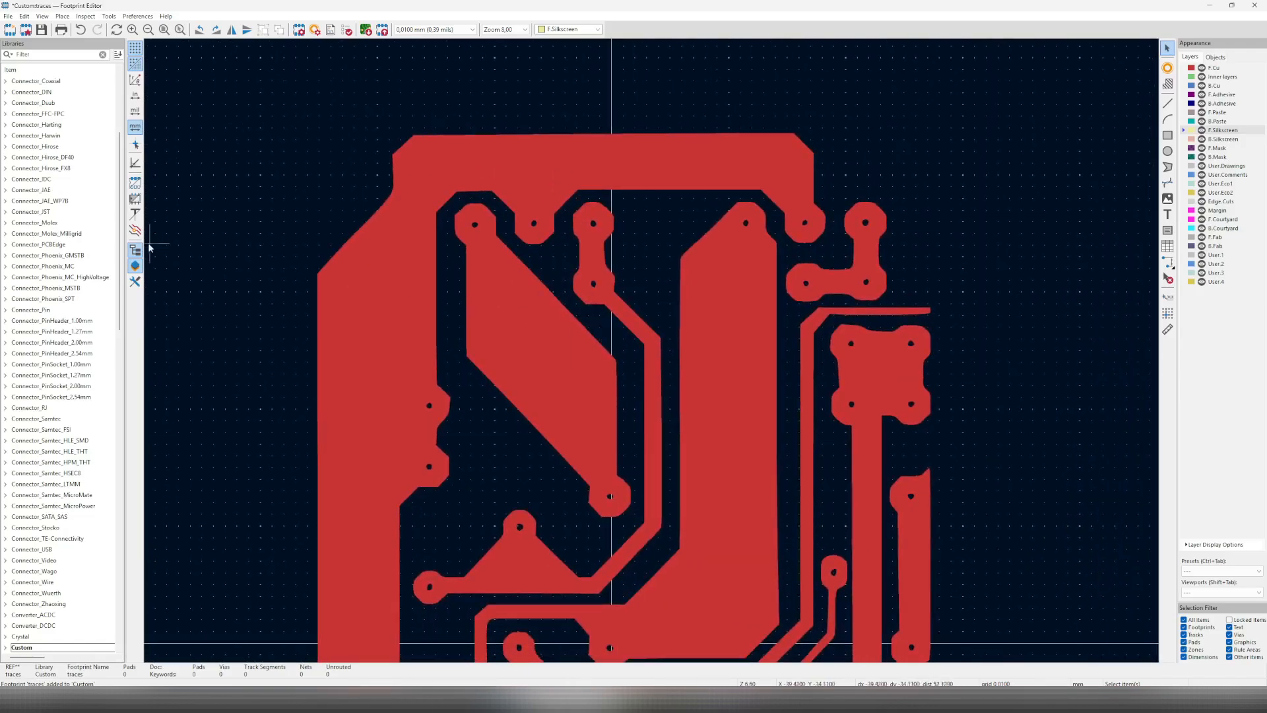
scroll(462, 346, "down", 1)
middle_click_drag(727, 391, 588, 368)
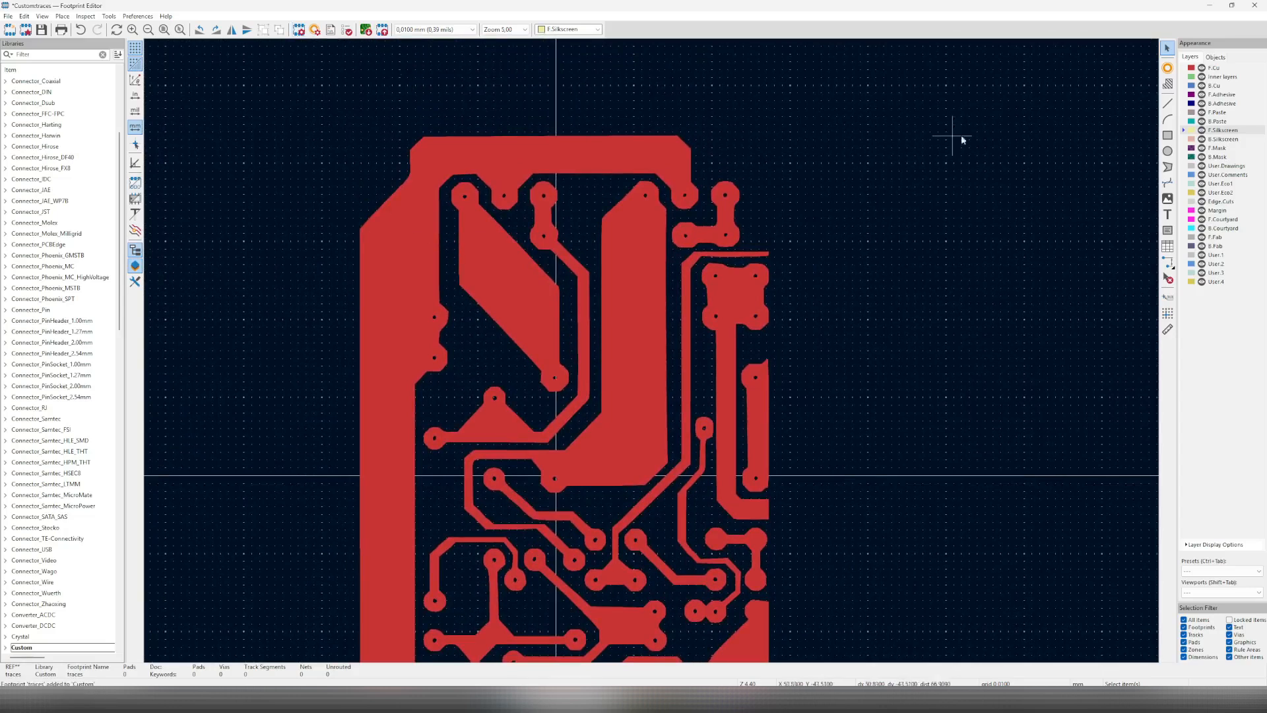
Place a pad on the leftmost hole in the upper row of the traces and end pad placement.
left_click(1168, 67)
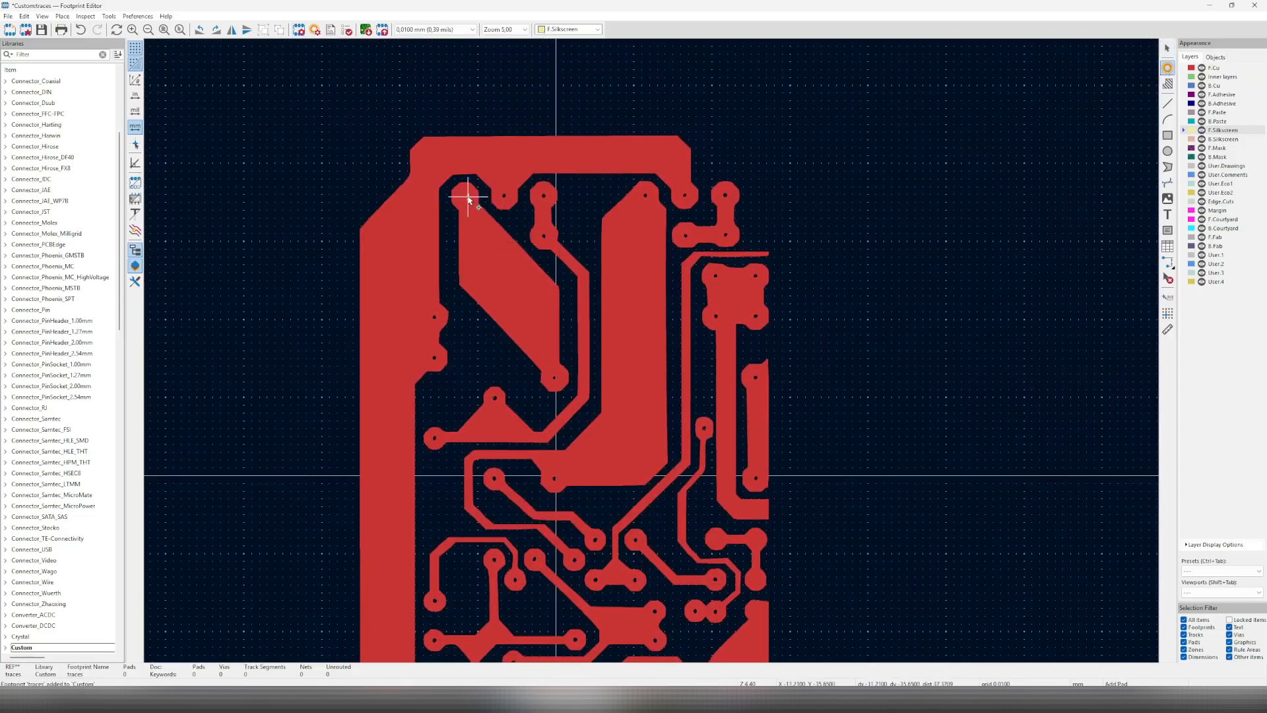
scroll(464, 196, "up", 1)
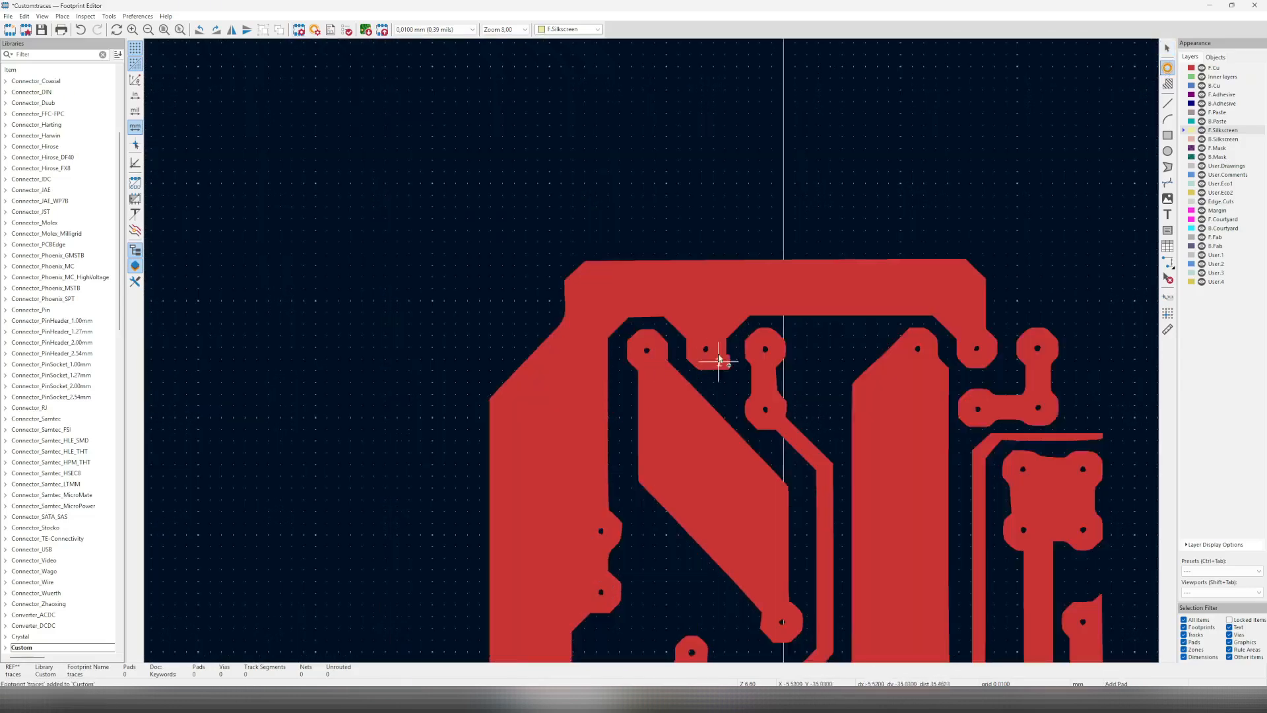
right_click(648, 353)
key("Escape")
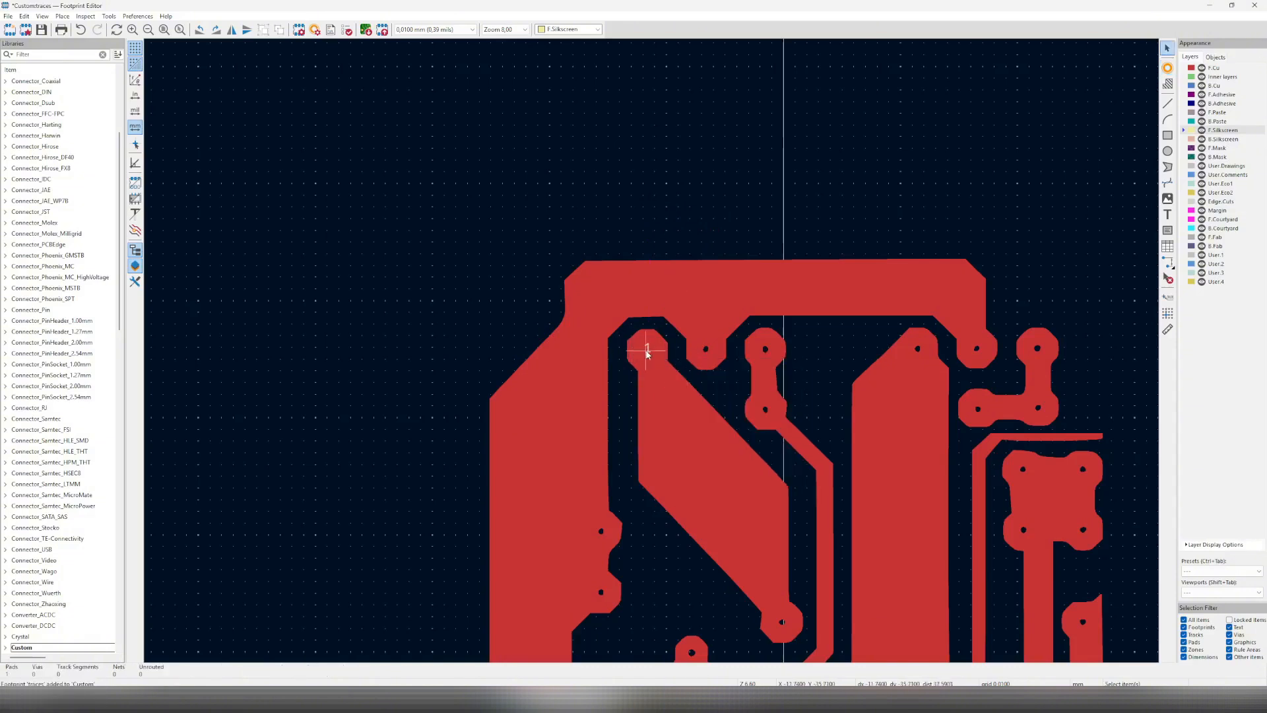
Change the placed pad's type to Through-hole and its shape to Circular.
left_click(647, 353)
right_click(650, 355)
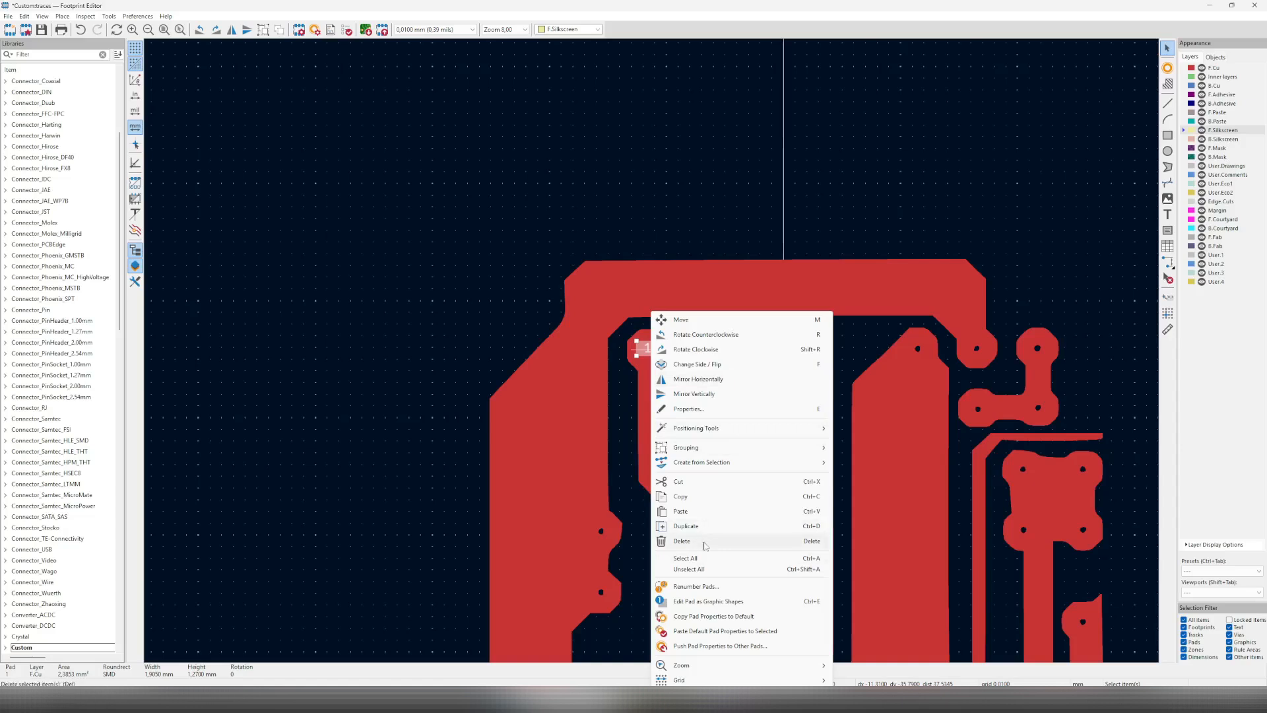
left_click(706, 409)
left_click_drag(484, 198, 308, 117)
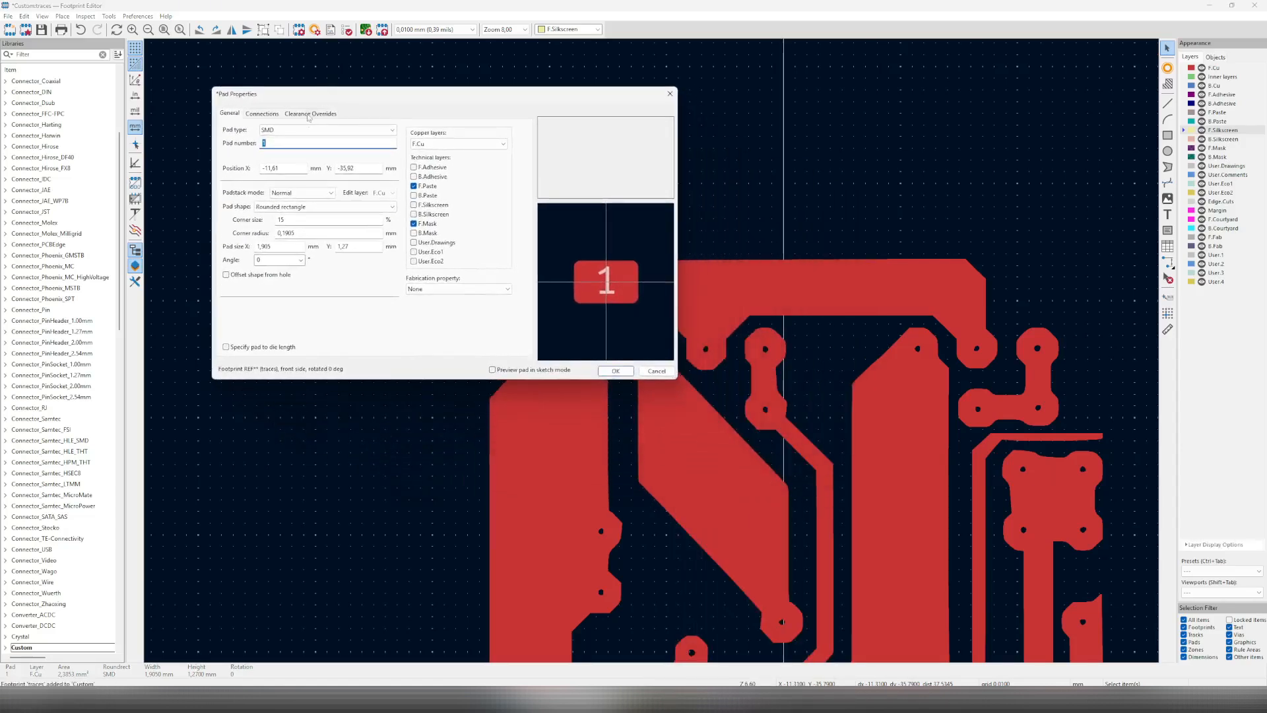
left_click(305, 130)
left_click(291, 143)
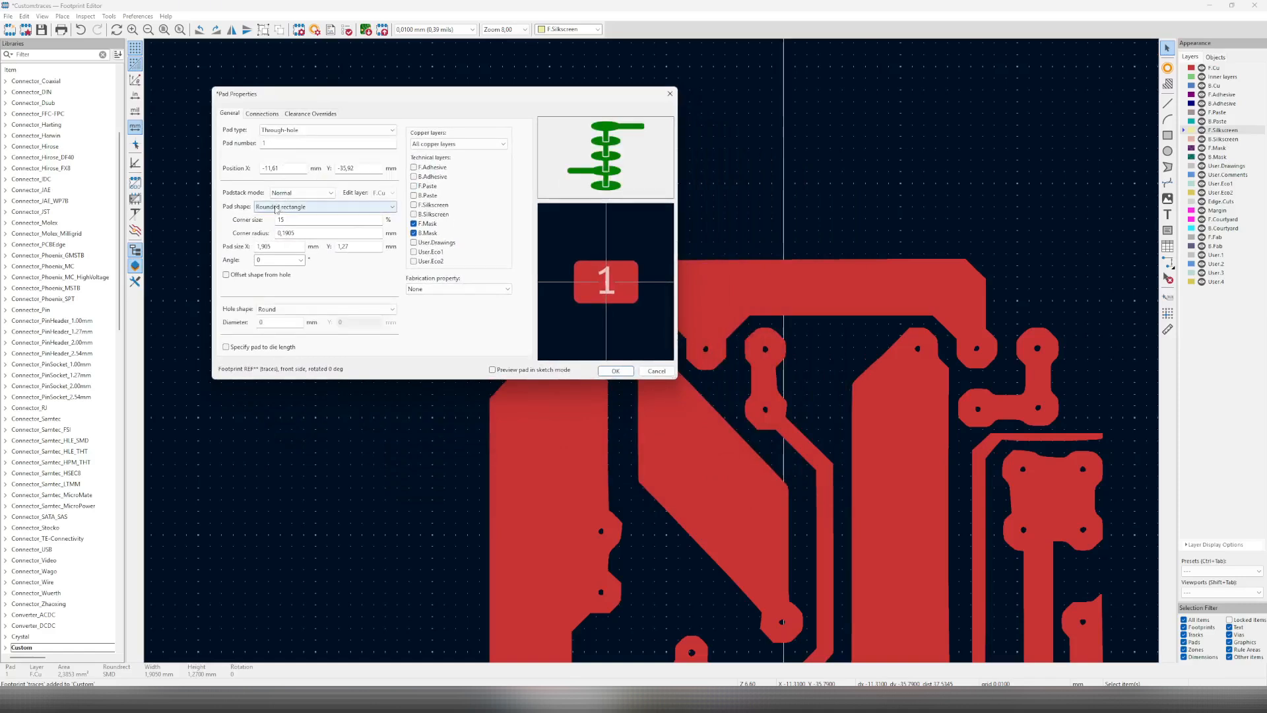
left_click(304, 207)
left_click(300, 219)
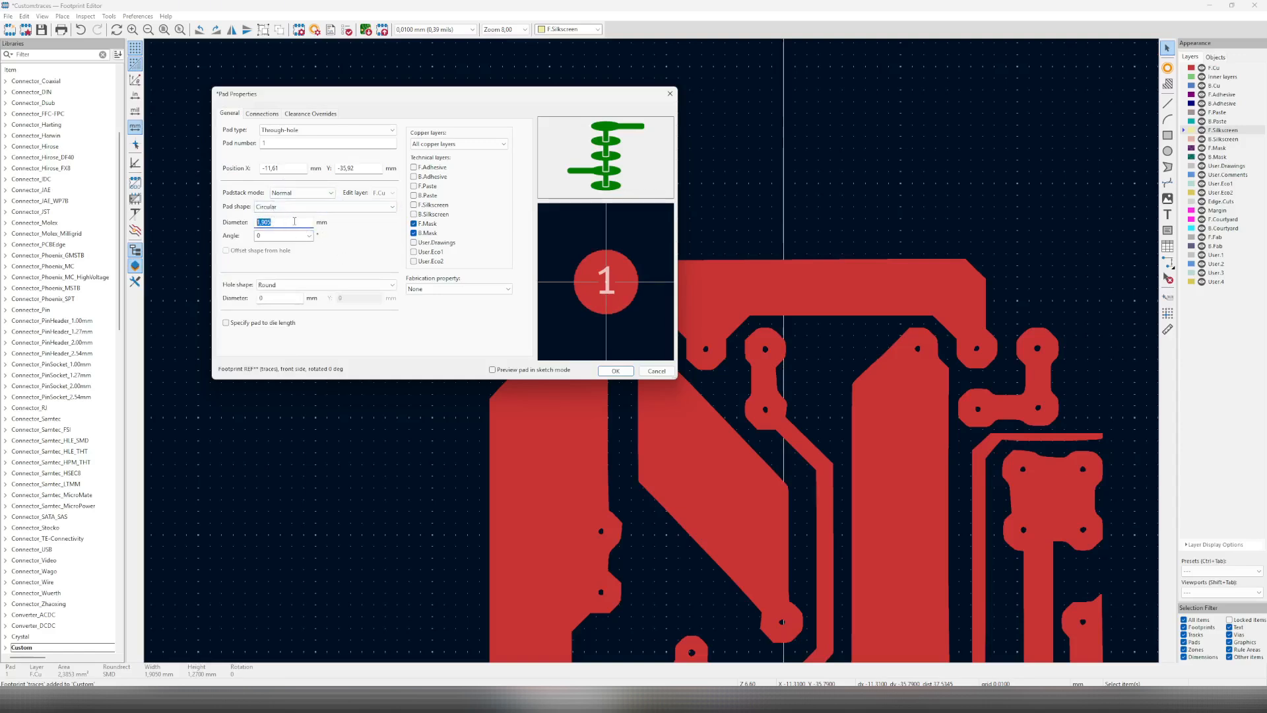
Set the pad diameter to 2 mm and its round hole diameter to 1 mm, and apply the properties.
type("1")
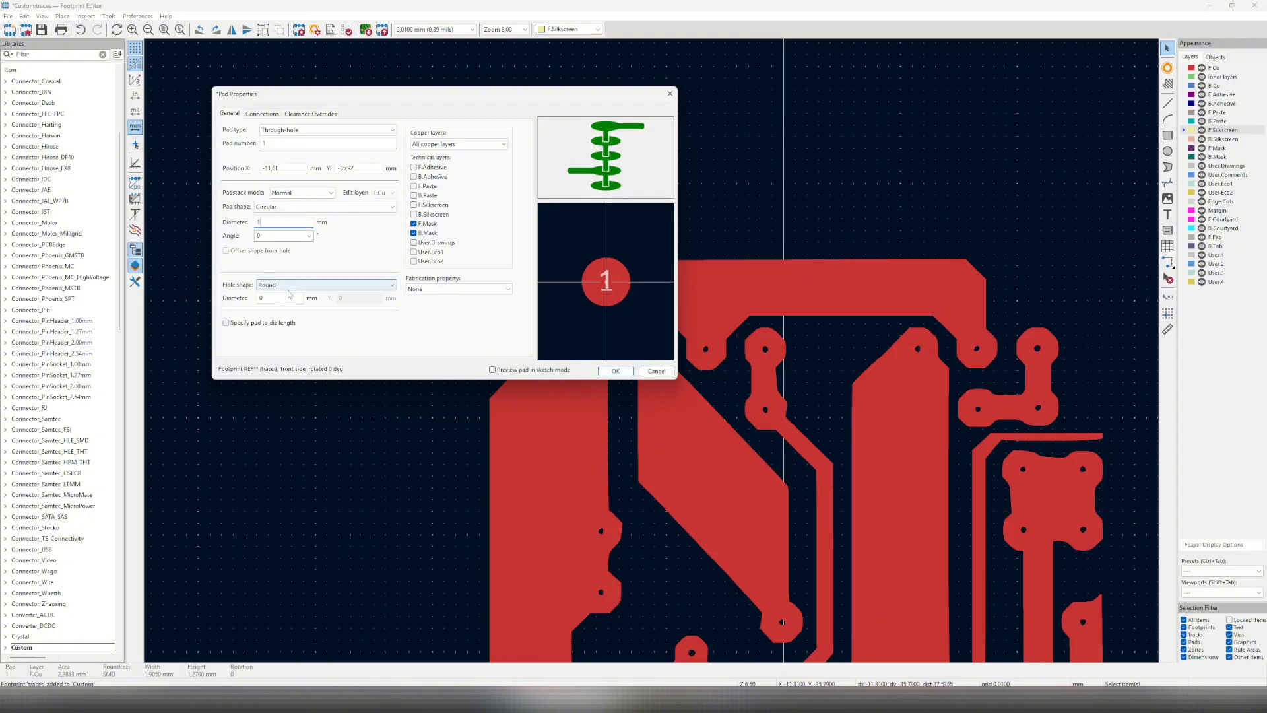
left_click(279, 298)
type("2")
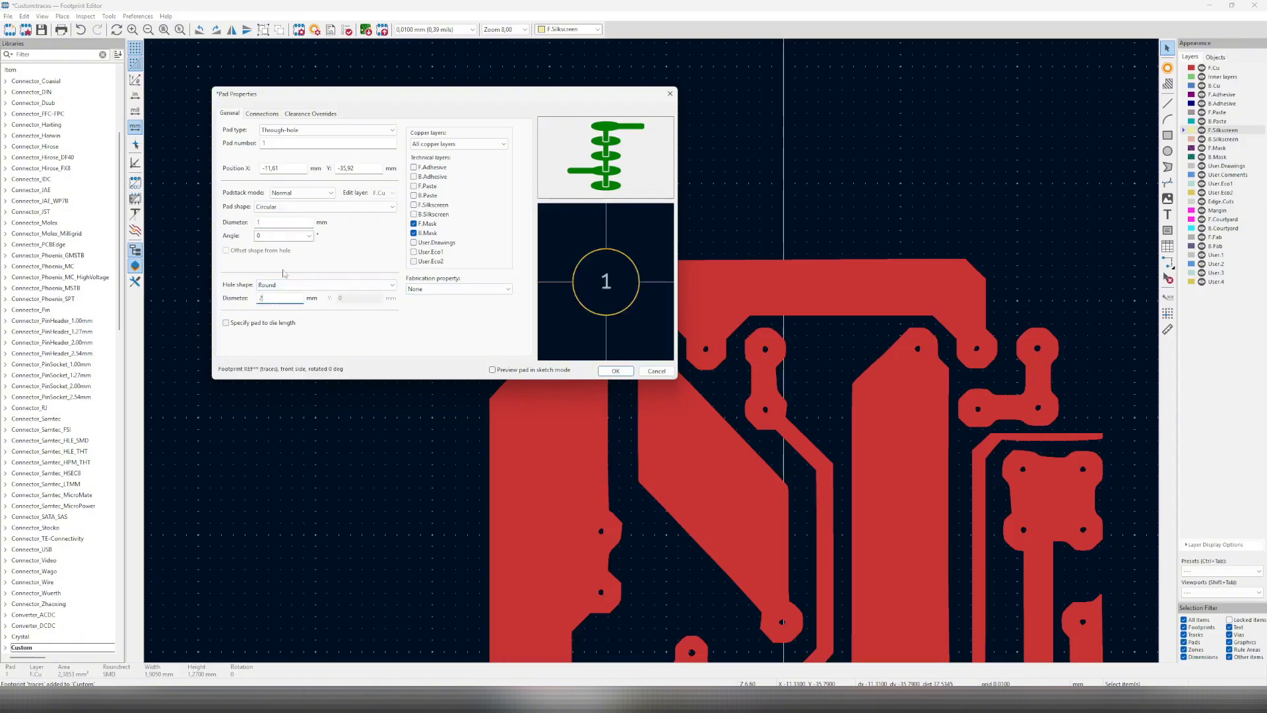
type("1")
double_click(277, 223)
type("2")
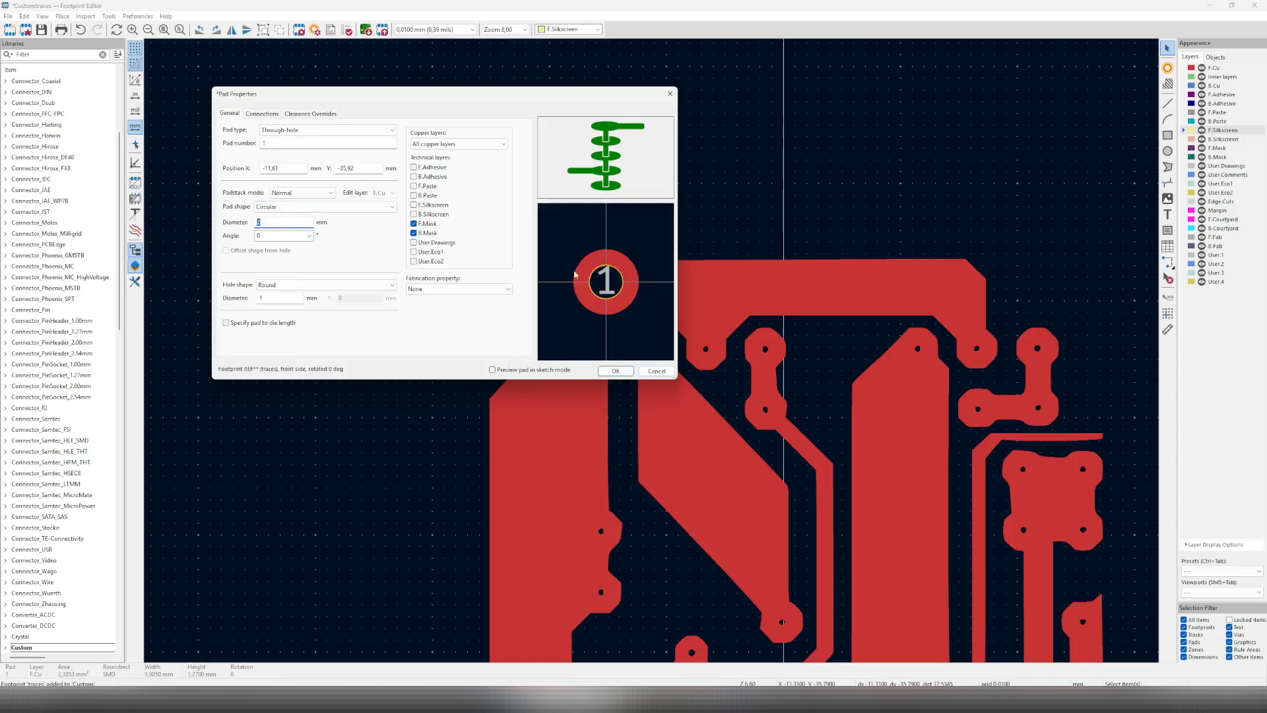
left_click(286, 297)
left_click(613, 371)
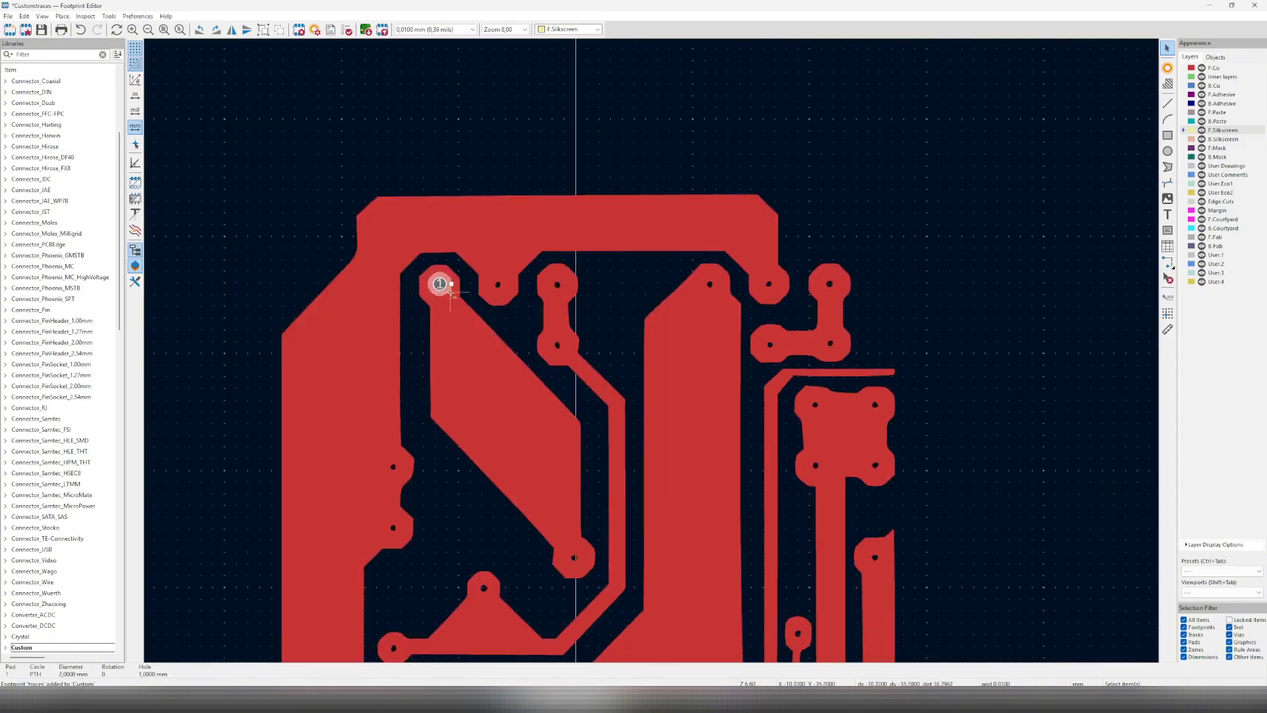
Copy the through-hole pad onto the next two holes in the upper row and clear the selection.
key("ctrl+c")
key("ctrl+v")
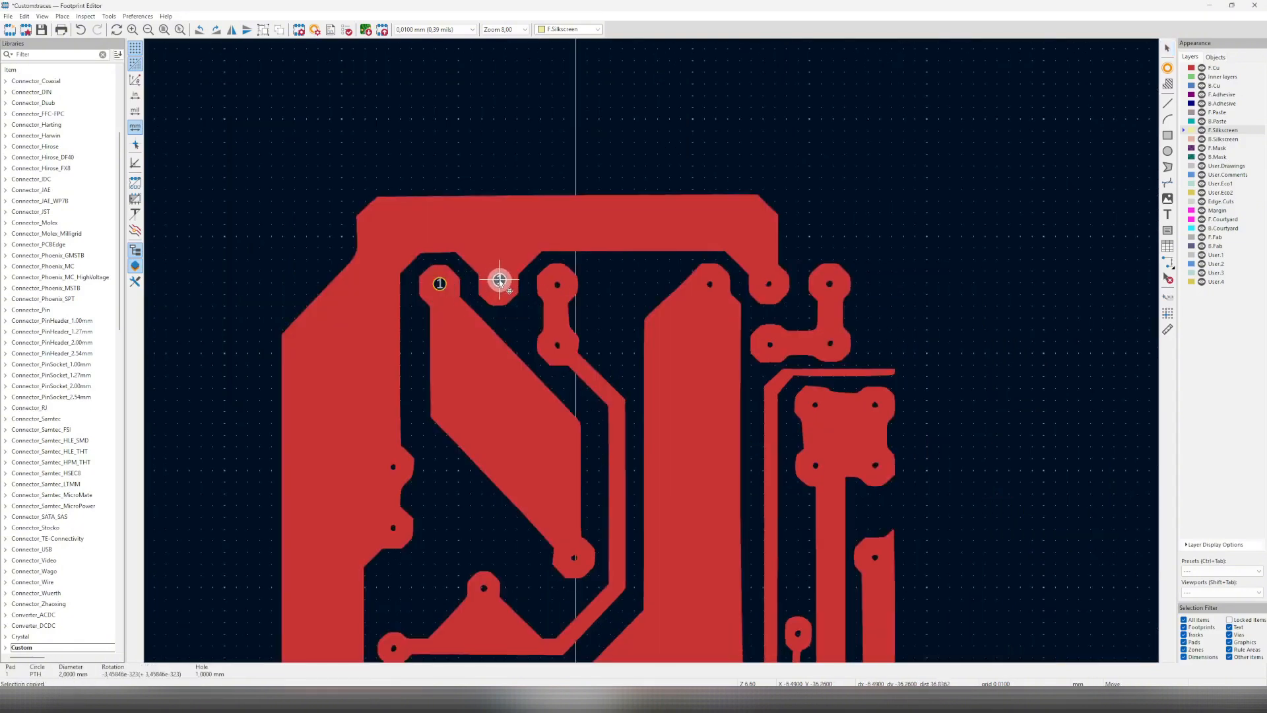
left_click(499, 284)
key("ctrl+v")
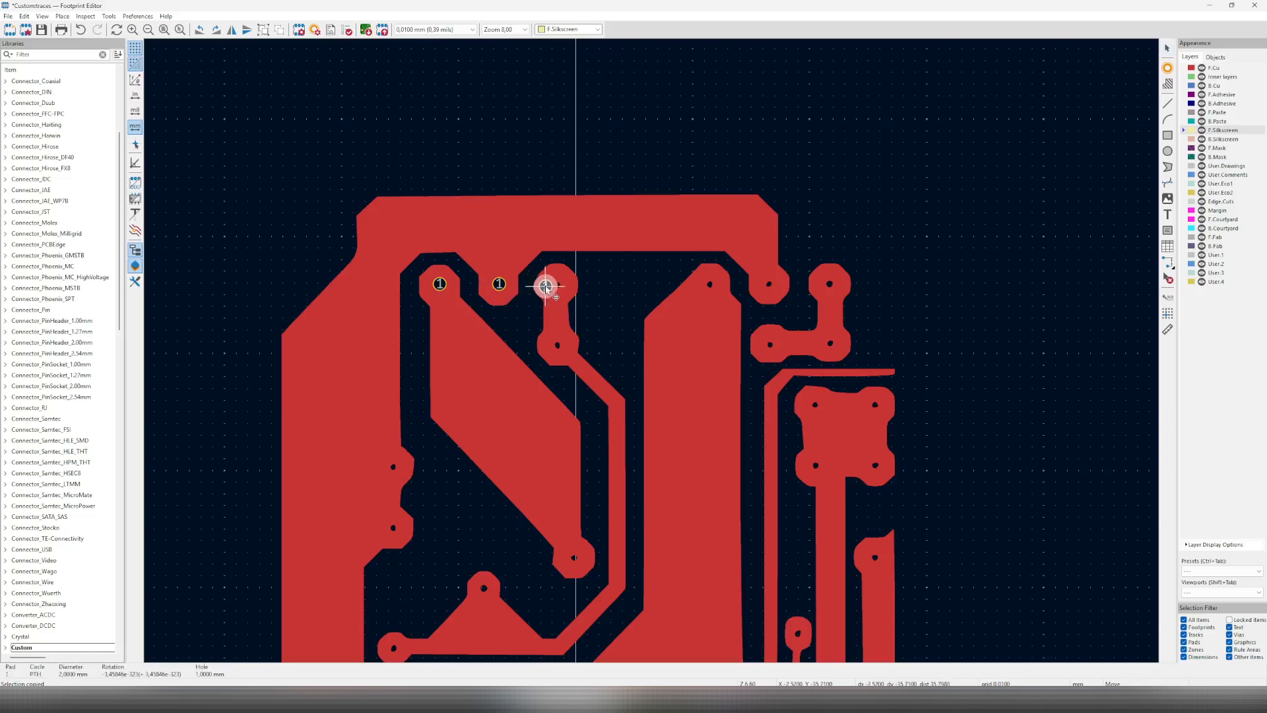
left_click(558, 285)
right_click(573, 271)
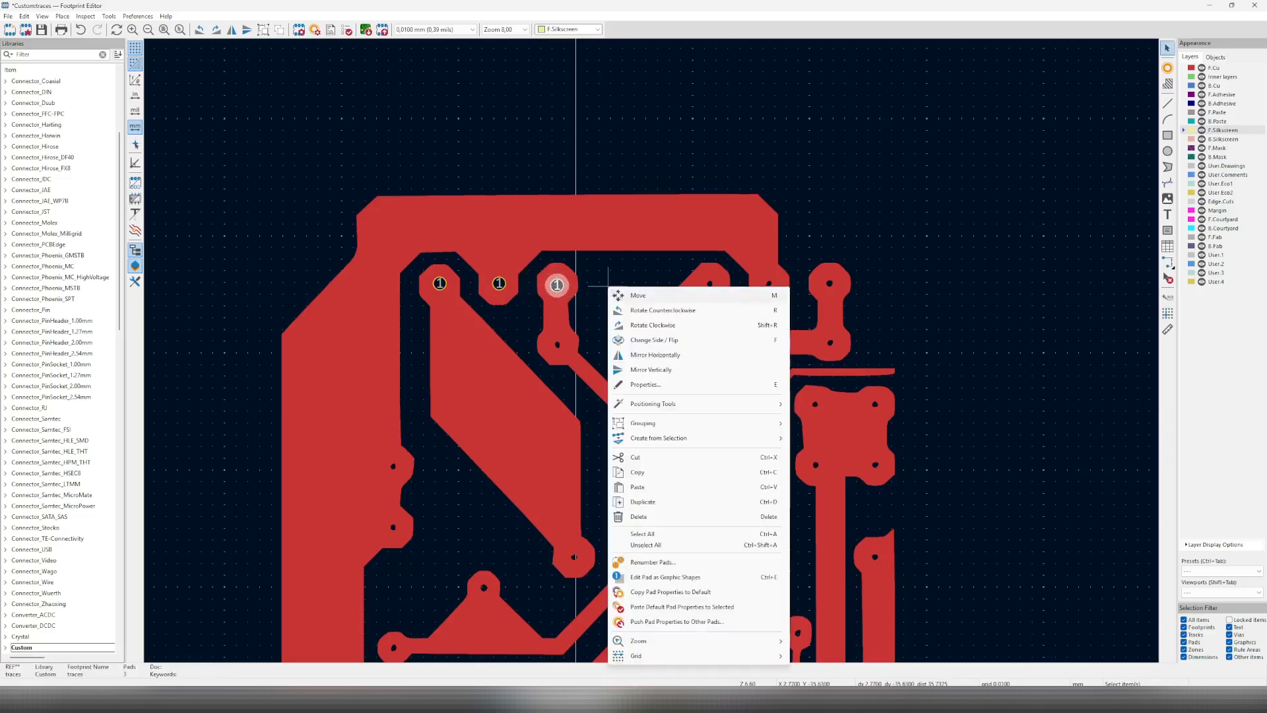
key("Escape")
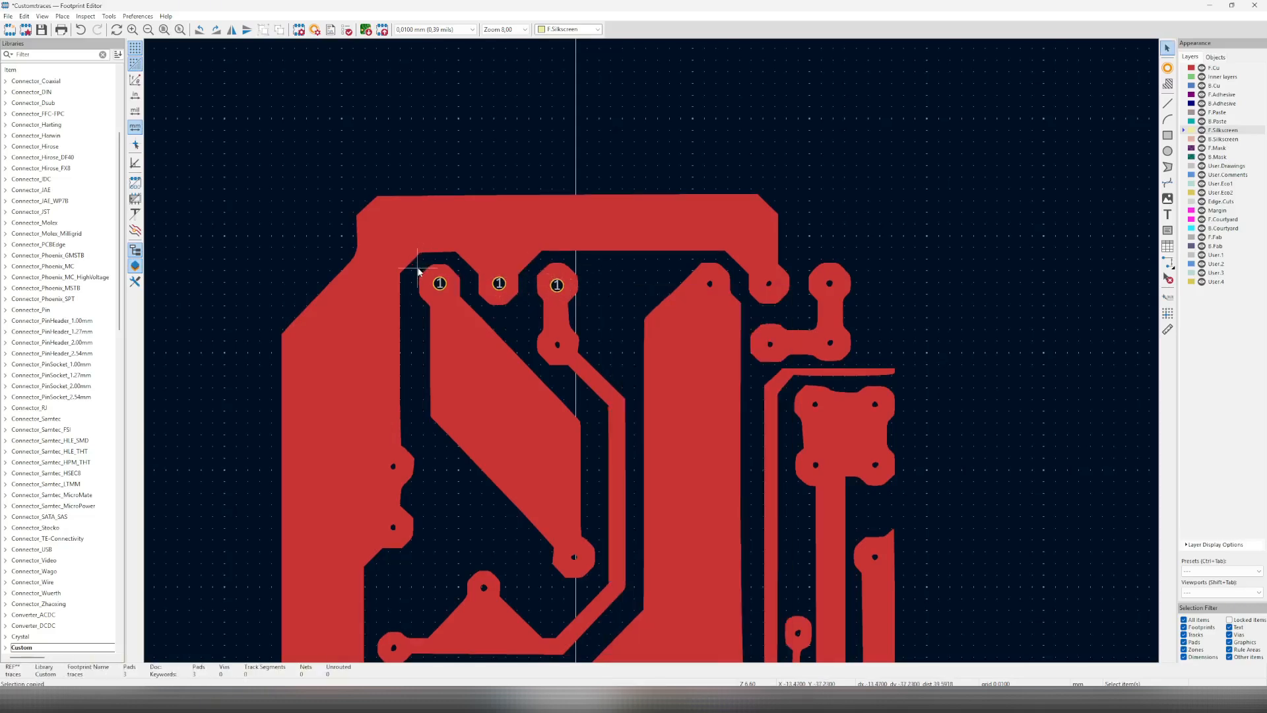
Select the three upper-row pads and shift them together to fine-tune their alignment with the trace holes.
left_click_drag(421, 263, 598, 309)
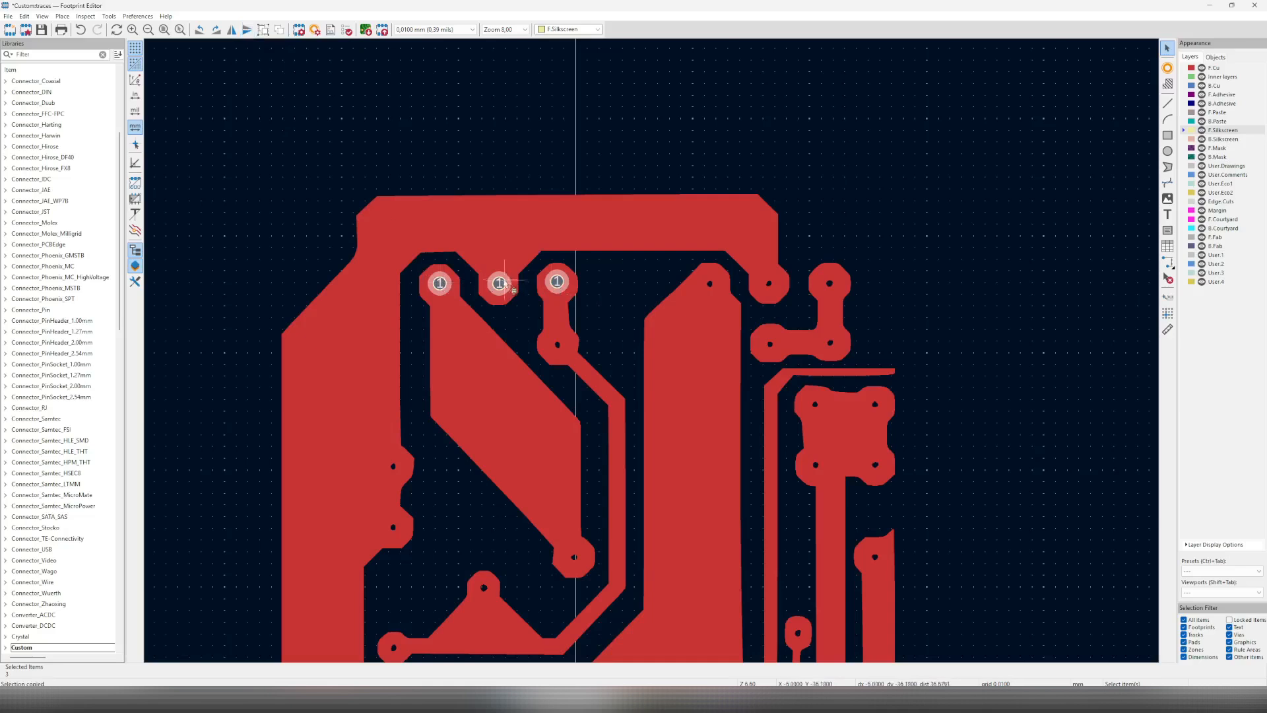
mouse_move(499, 284)
left_mouse_down()
mouse_move(517, 287)
mouse_move(499, 285)
left_mouse_up()
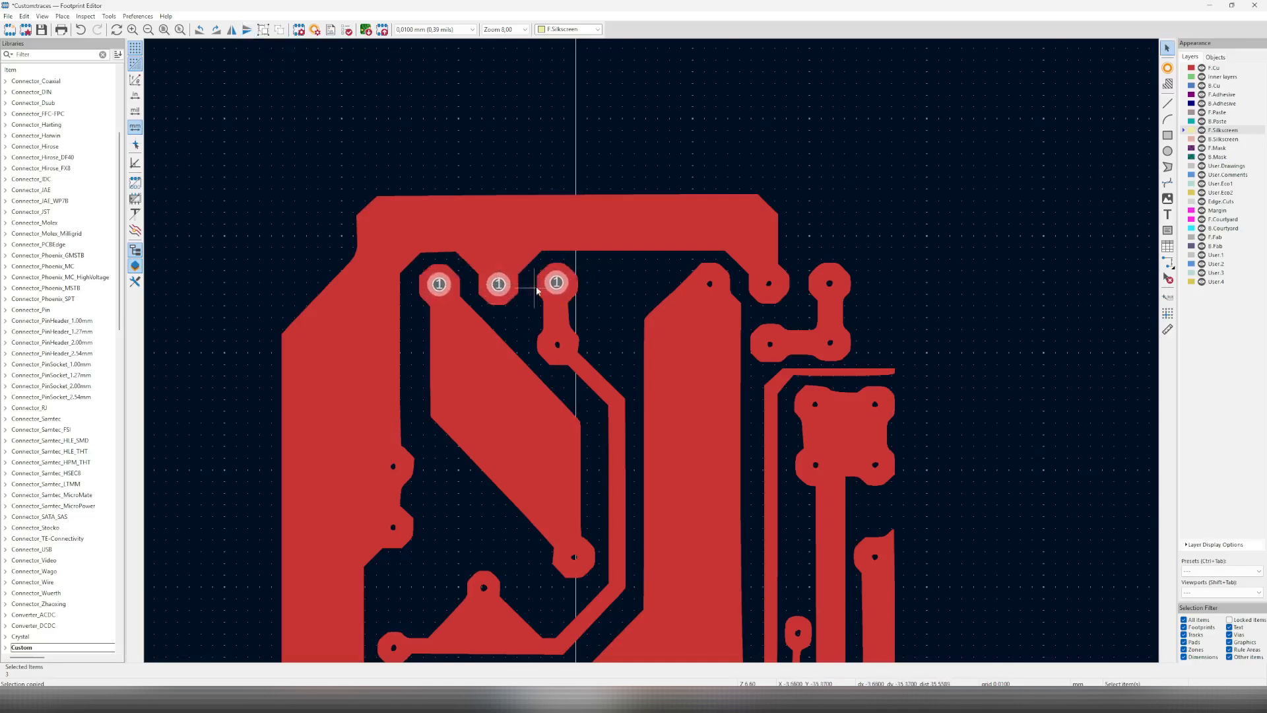
left_click(557, 284)
Duplicate the pad onto the hole below the third pad and the two holes on the wide left trace's inner edge.
key("ctrl+d")
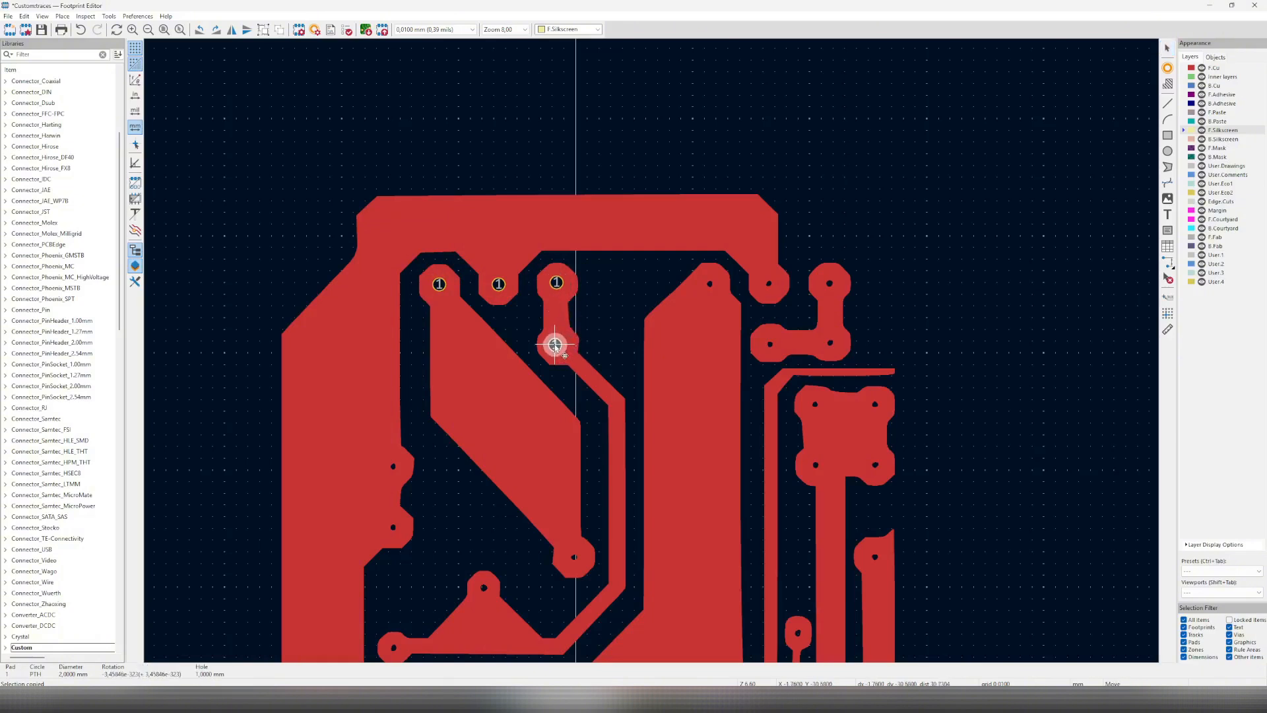
left_click(558, 345)
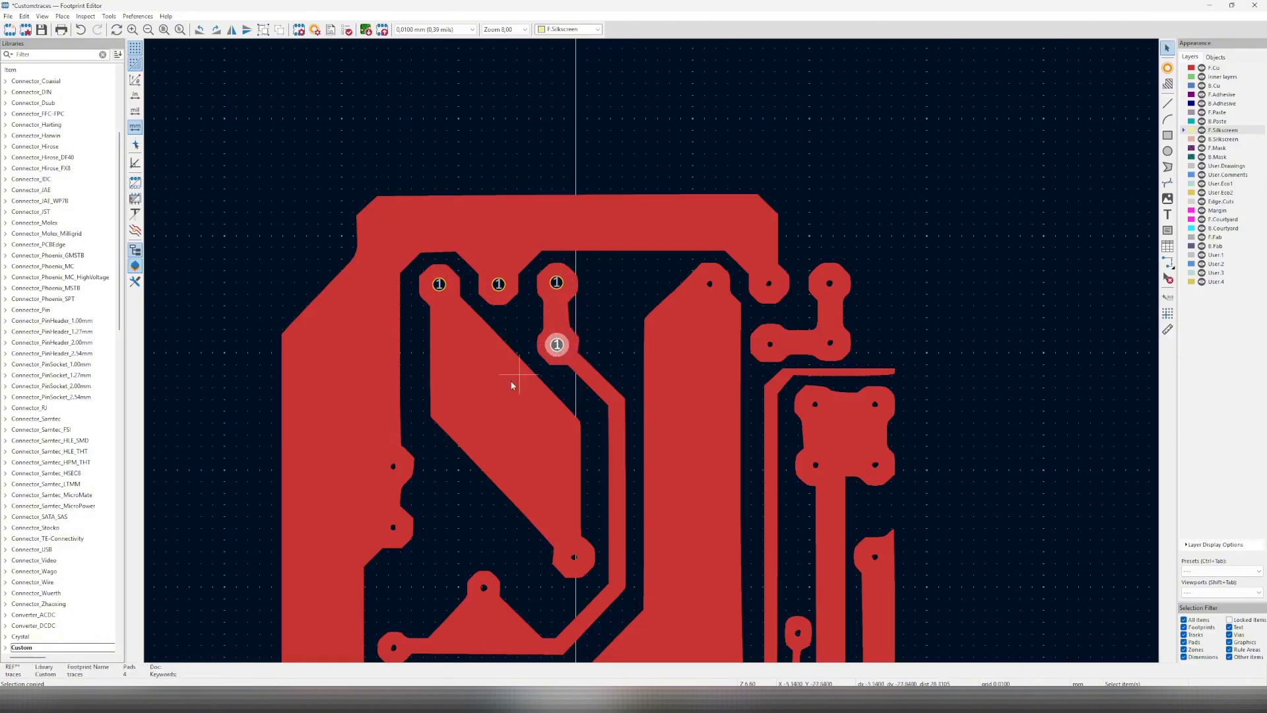
key("ctrl+d")
left_click(394, 467)
key("ctrl+d")
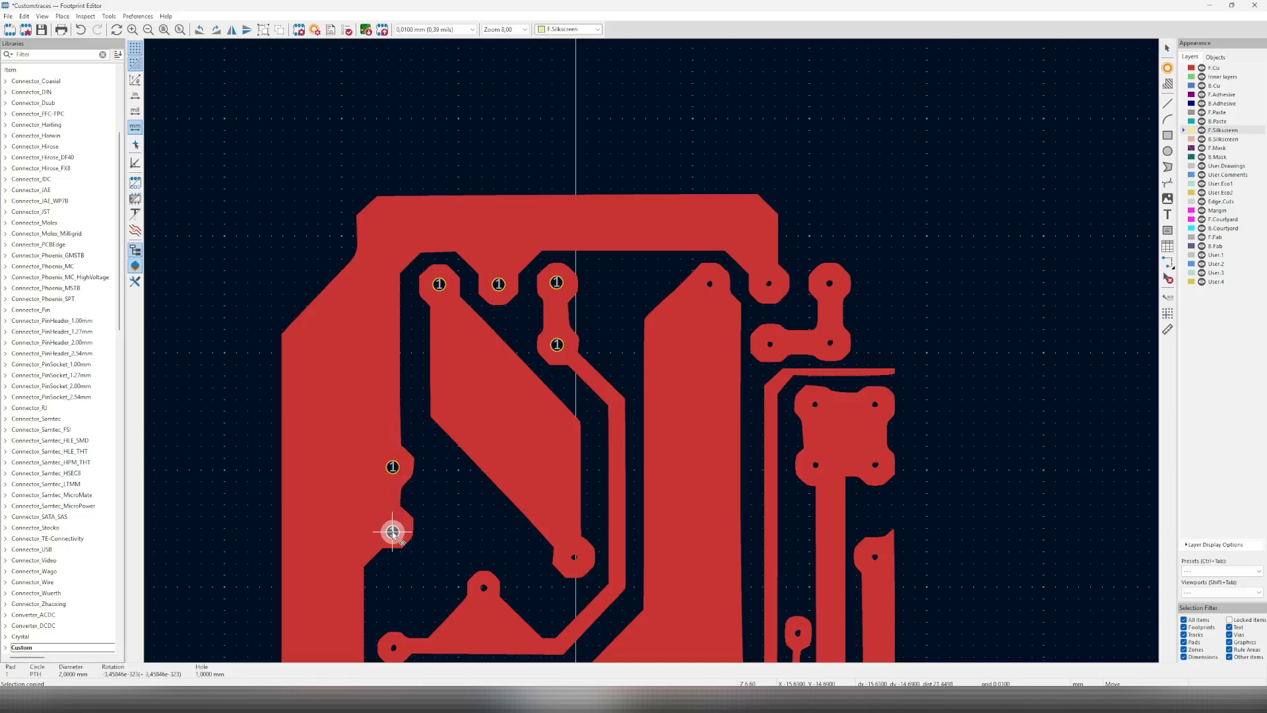
left_click(393, 532)
Mirror the two pads on the wide left trace horizontally and move them back over their holes.
left_click_drag(372, 442, 401, 547)
left_click(231, 30)
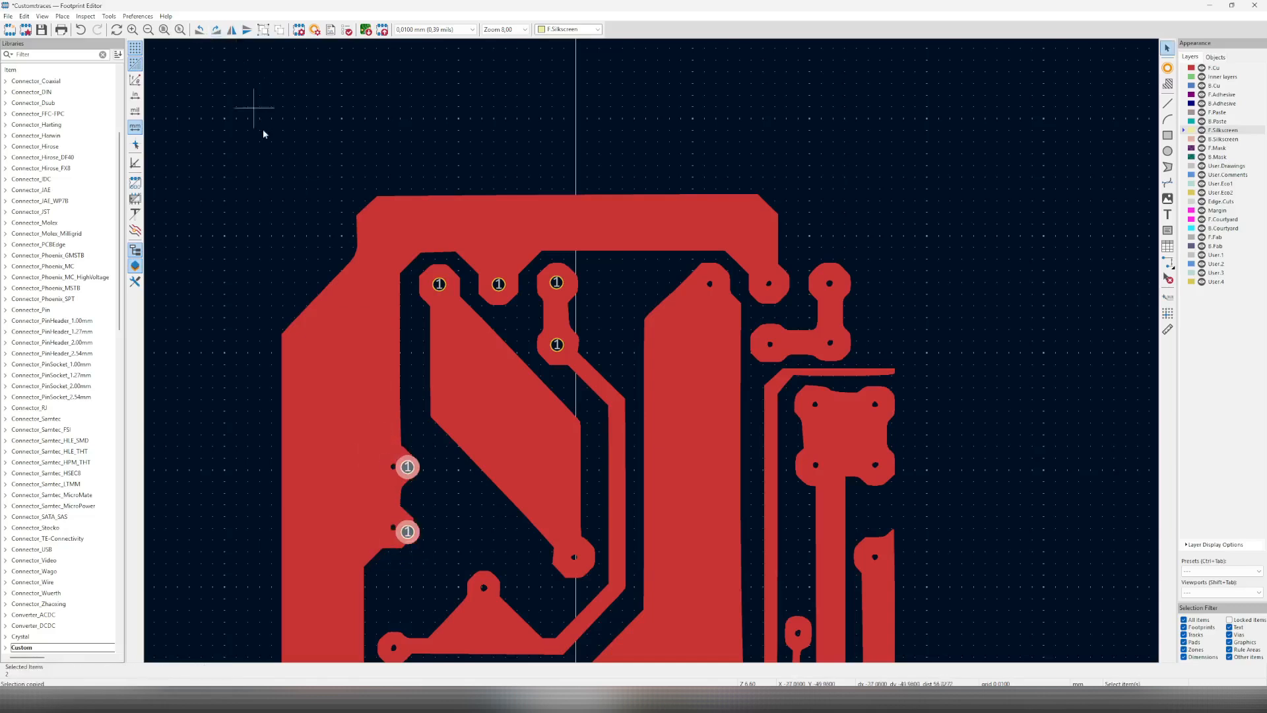
left_click_drag(408, 469, 386, 498)
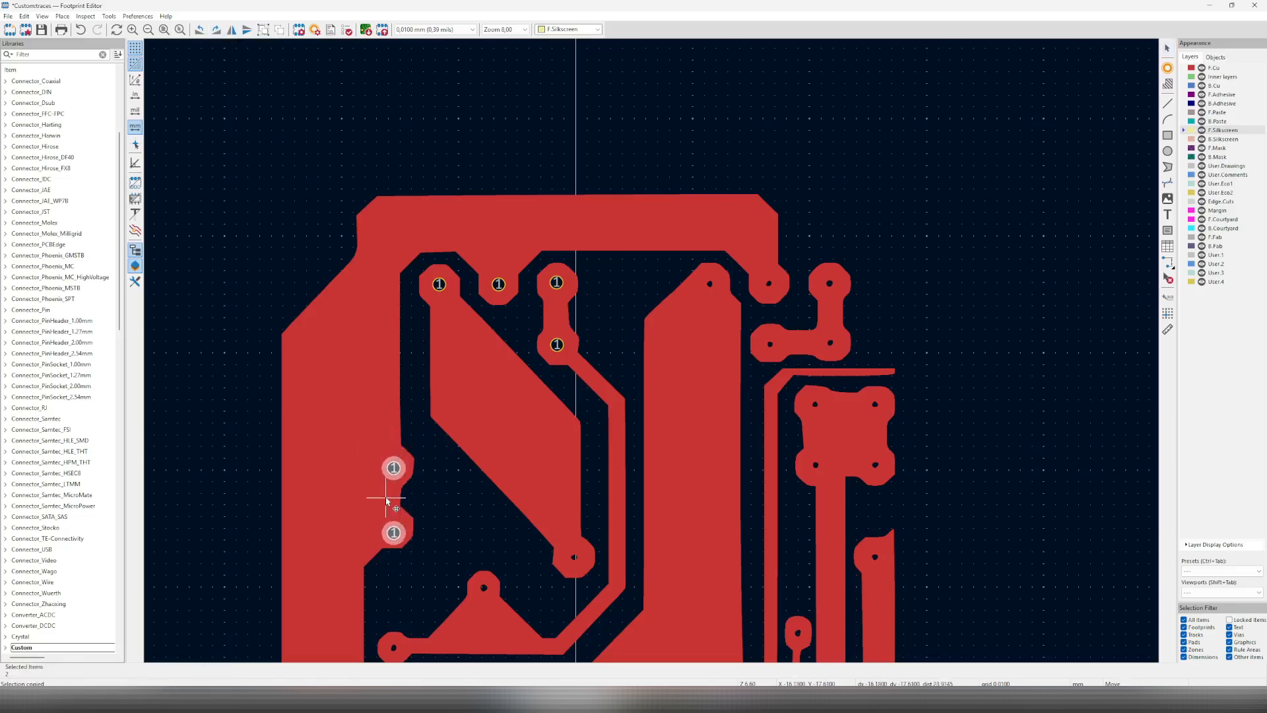
left_click(386, 500)
scroll(387, 453, "down", 3)
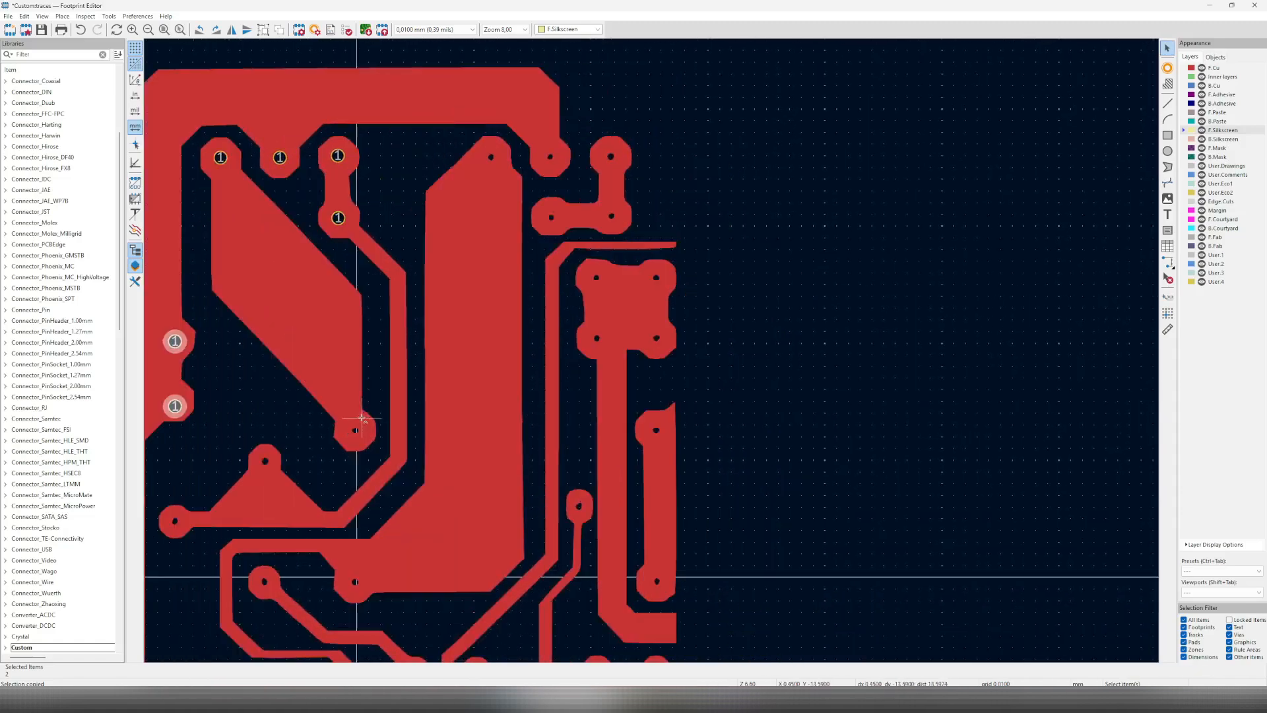
Clear the pad selection and save the footprint.
middle_click_drag(653, 362, 536, 246)
right_click(536, 246)
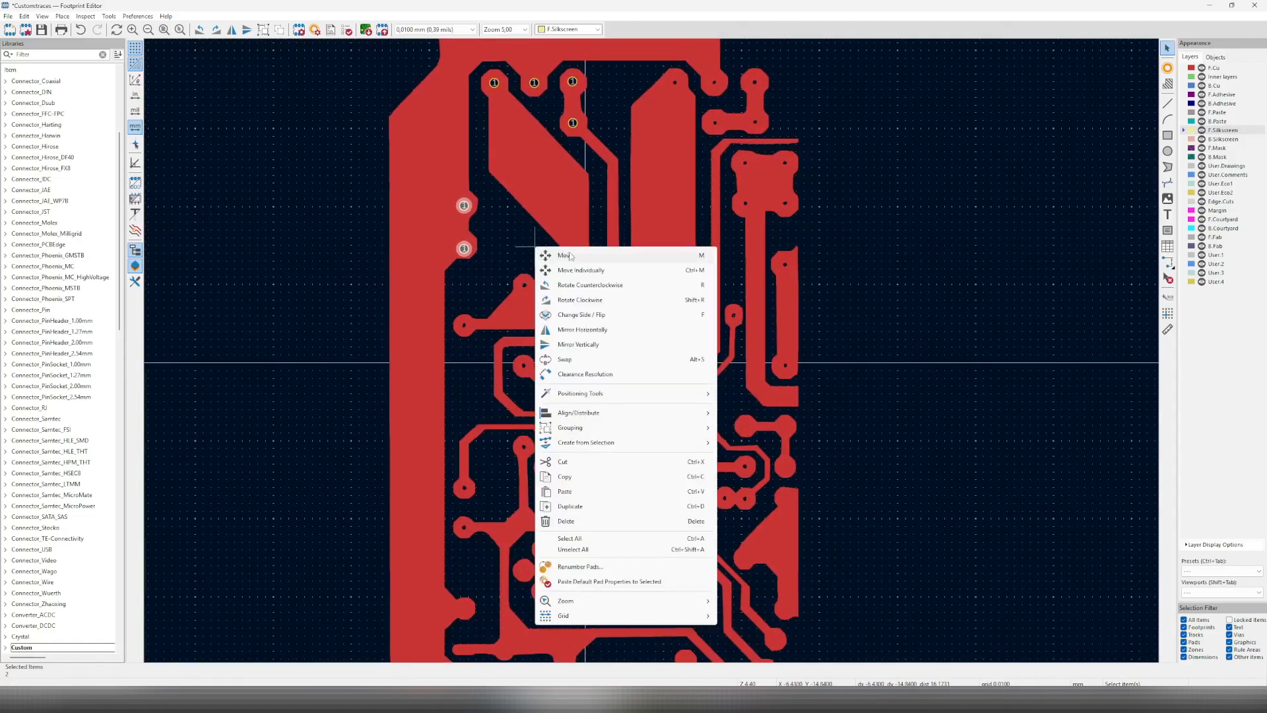
left_click(913, 307)
left_click(913, 307)
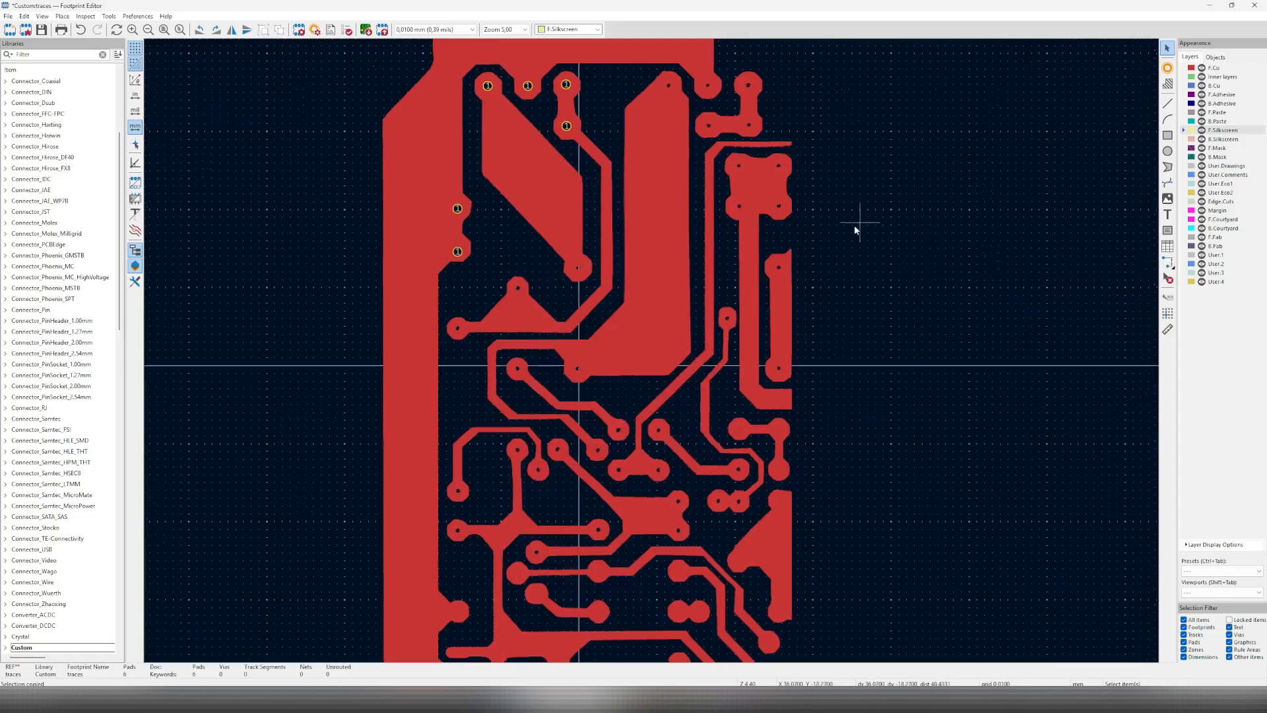
middle_click_drag(856, 222, 804, 272)
key("ctrl+s")
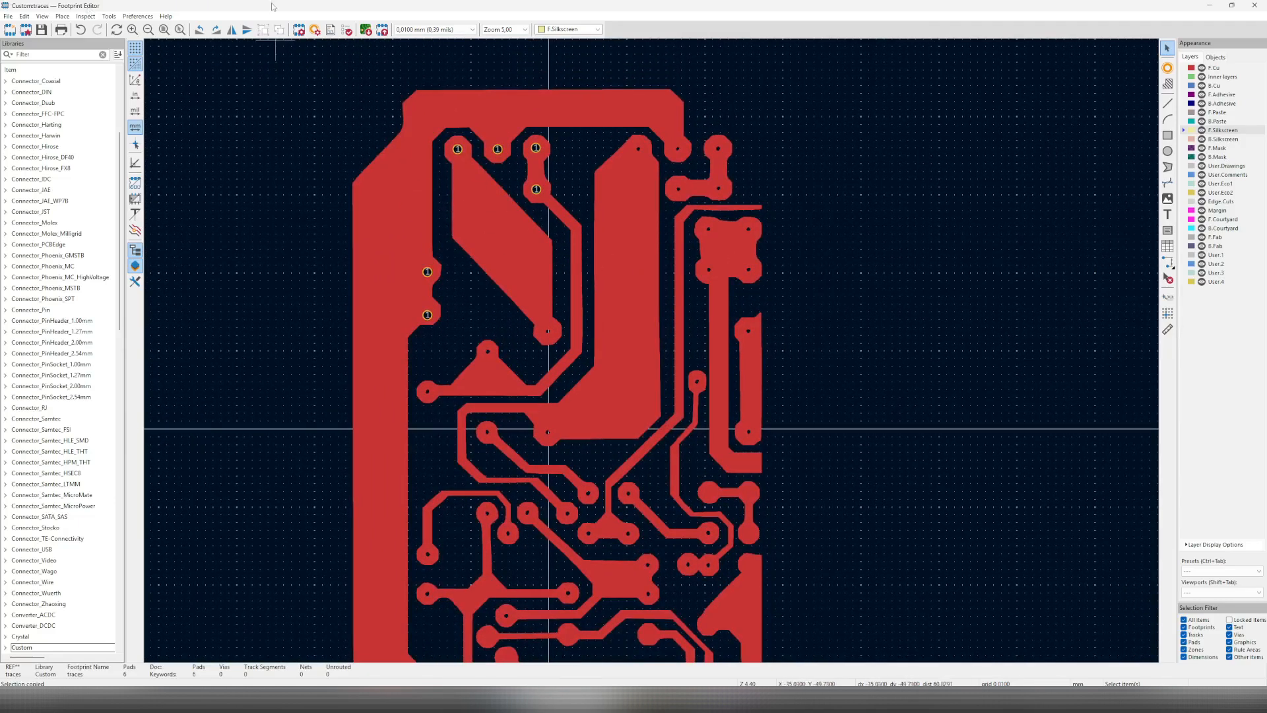
Switch to the PCB Editor and place the traces footprint from the Custom library near the middle of the sheet.
left_click(728, 700)
left_click(748, 651)
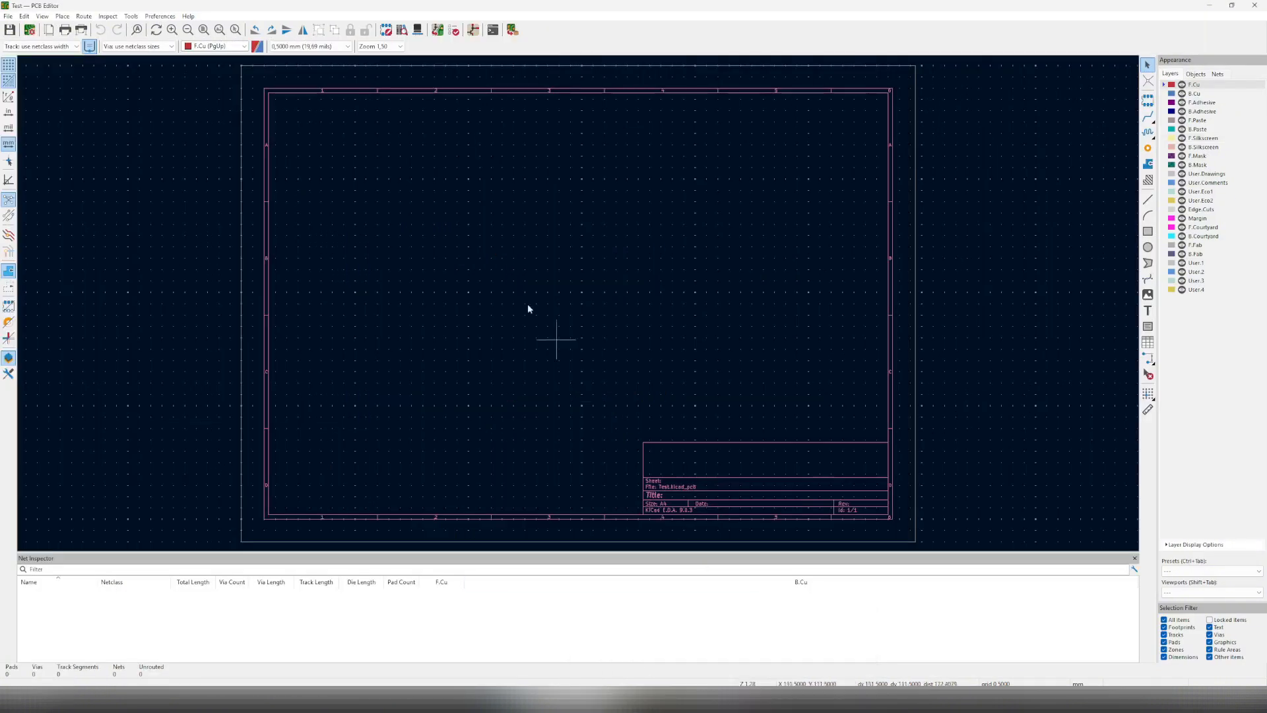
right_click(462, 212)
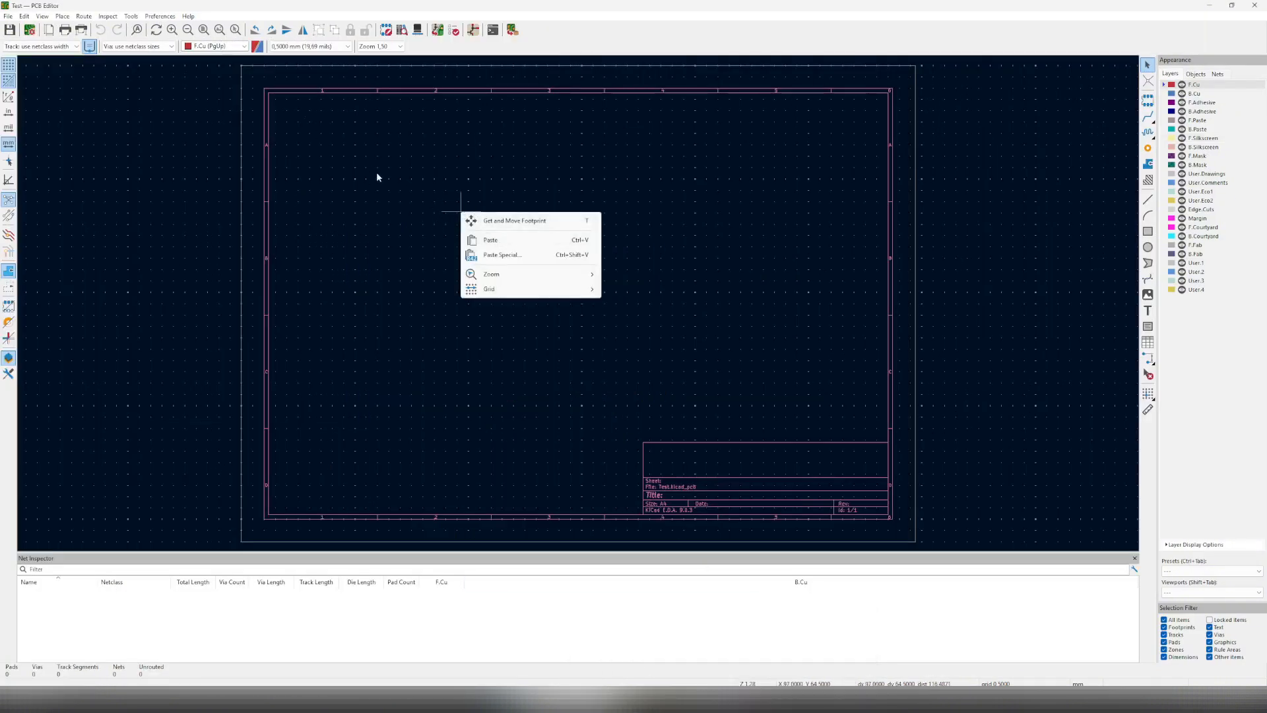
left_click(63, 16)
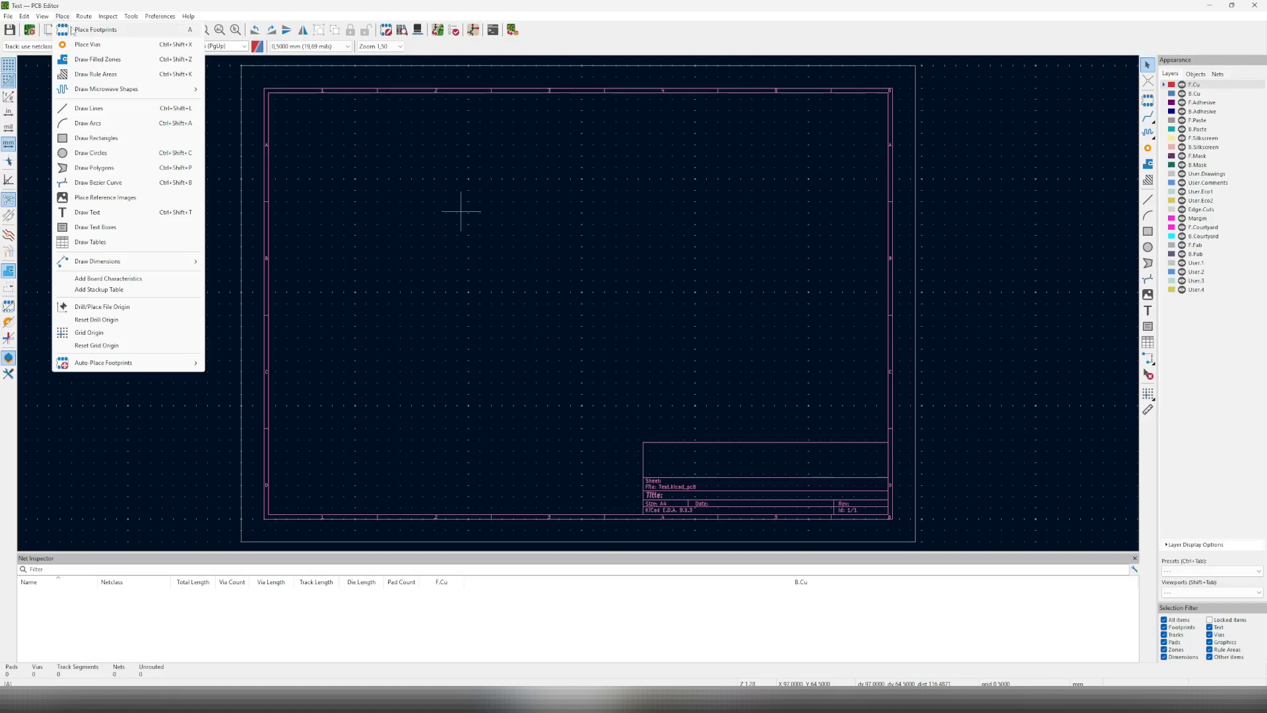
left_click(100, 30)
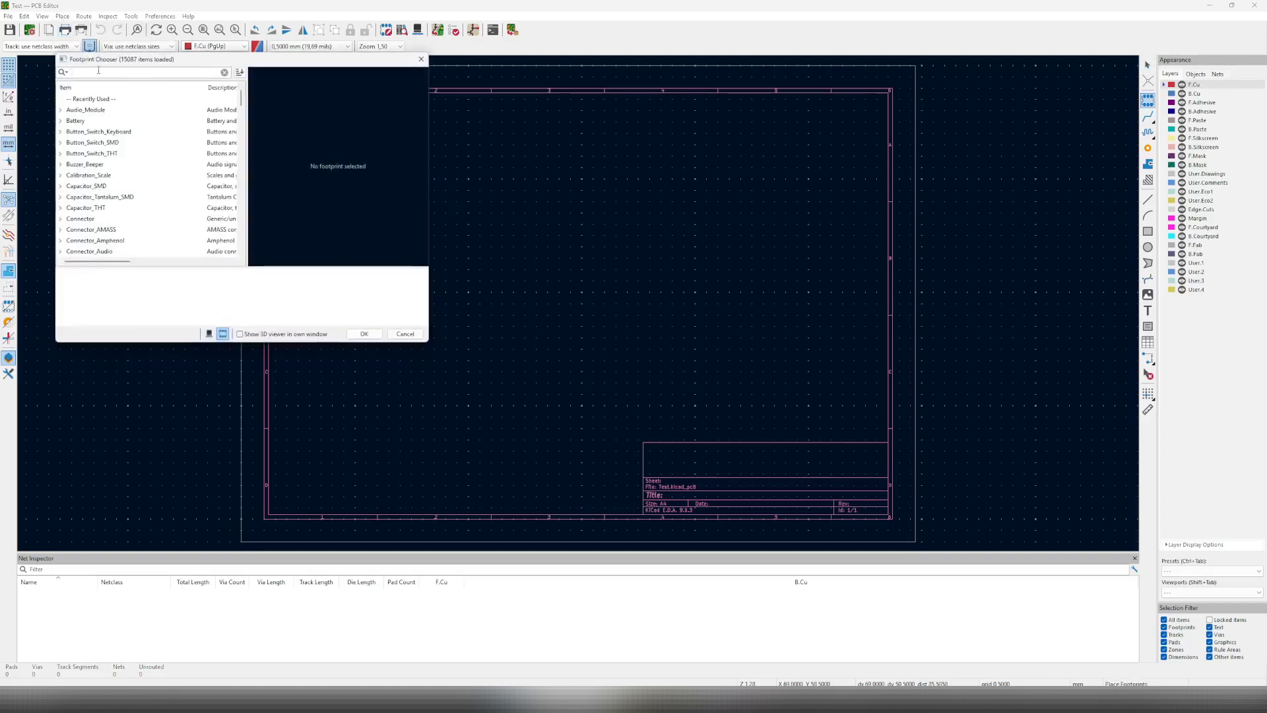
type("pcb")
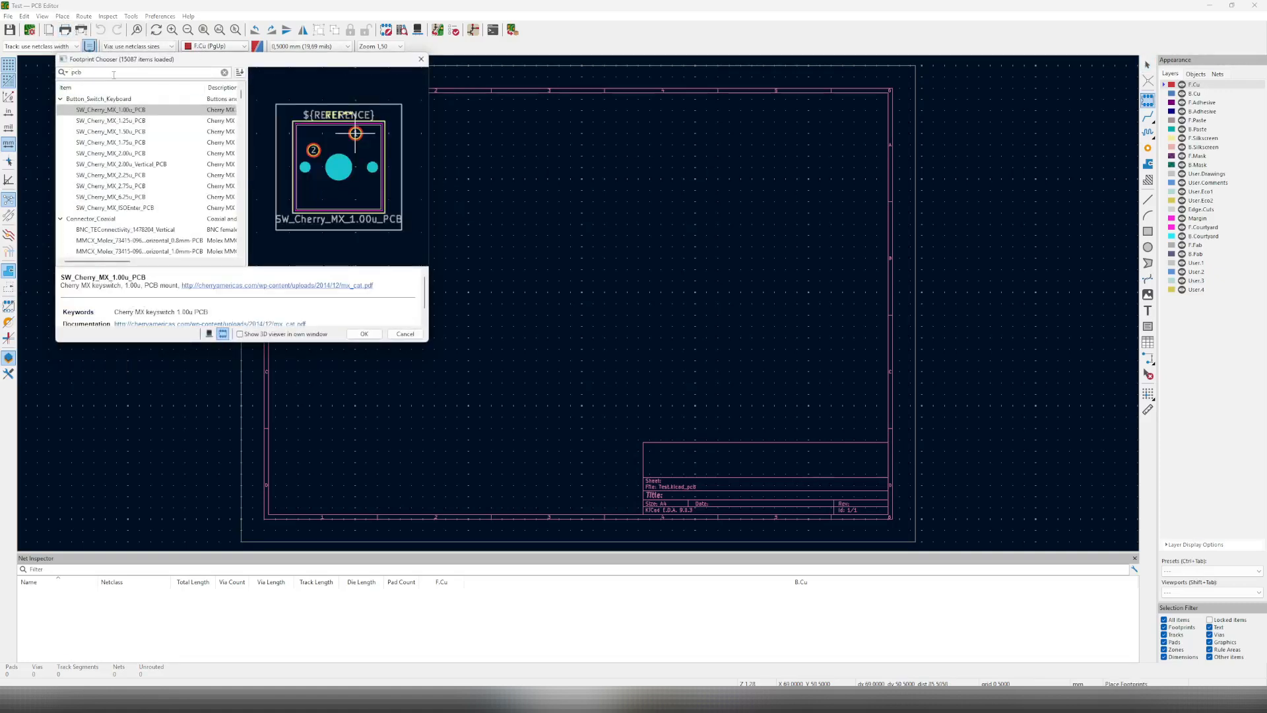
left_click_drag(95, 72, 36, 65)
type("custom")
double_click(96, 110)
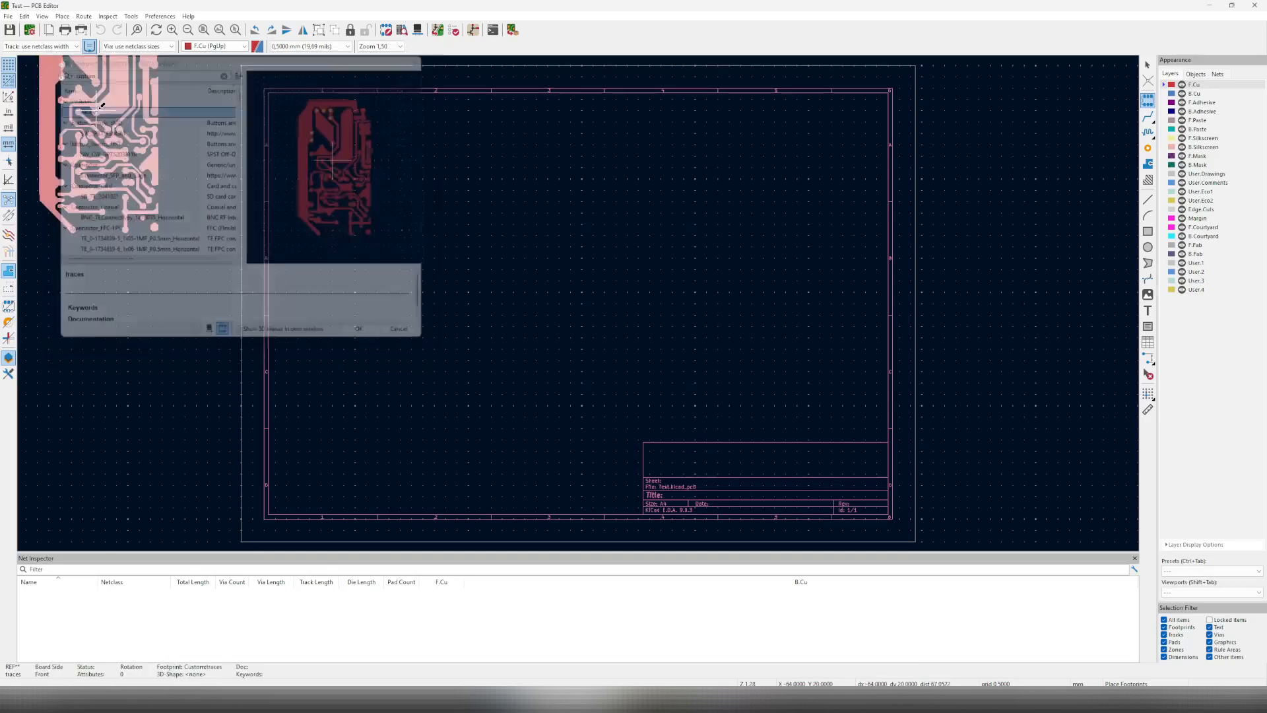
left_click(591, 280)
left_click(722, 311)
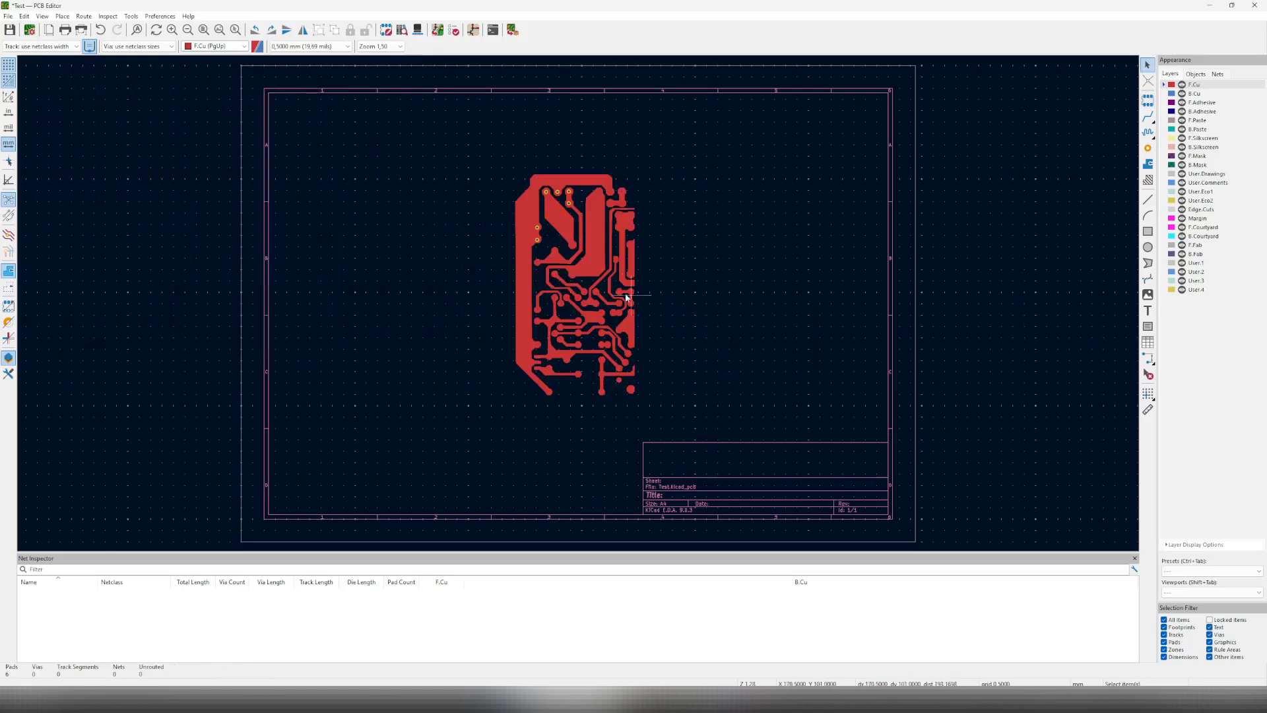
Place one via on the wide diagonal copper area and a second via level with it on the neighbouring narrow trace.
middle_click_drag(332, 237, 601, 237)
scroll(891, 241, "up", 2)
middle_click_drag(897, 240, 372, 317)
scroll(571, 308, "up", 2)
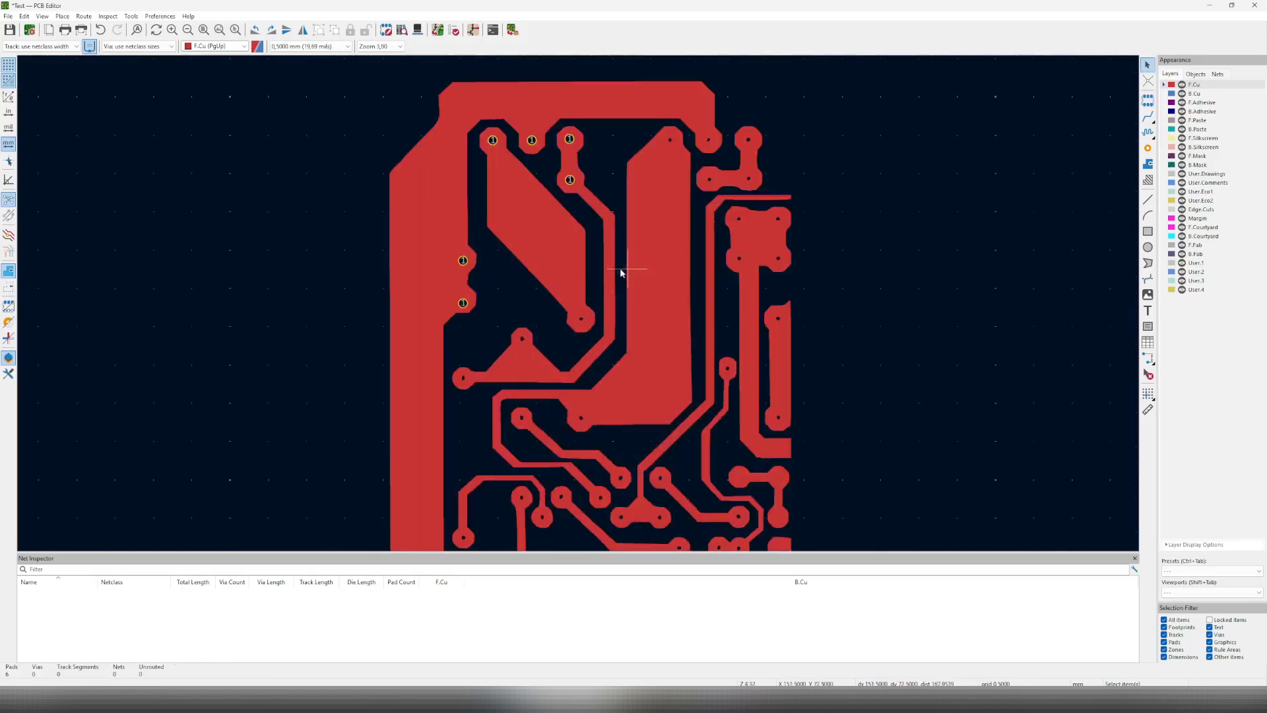
middle_click_drag(608, 256, 557, 218)
scroll(554, 216, "down", 1)
scroll(547, 261, "up", 1)
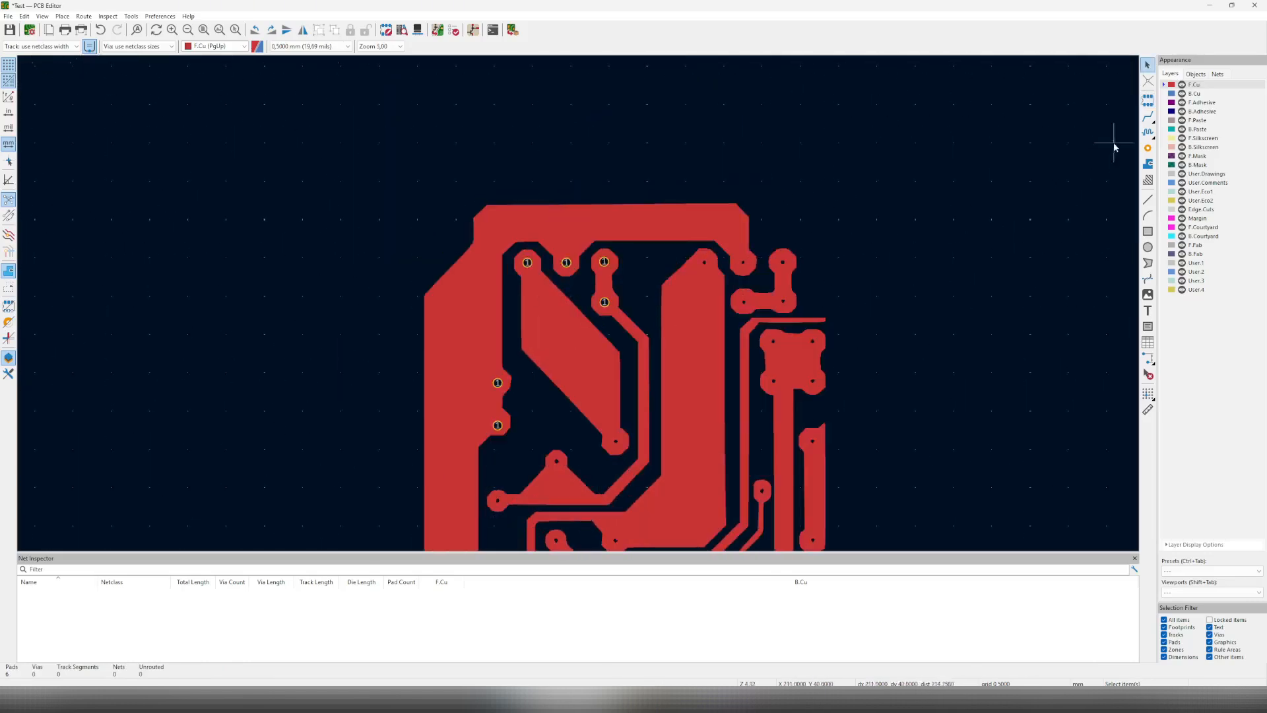
left_click(1148, 148)
scroll(565, 343, "up", 2, "shift")
scroll(581, 442, "up", 3, "ctrl")
middle_click_drag(891, 453, 445, 211)
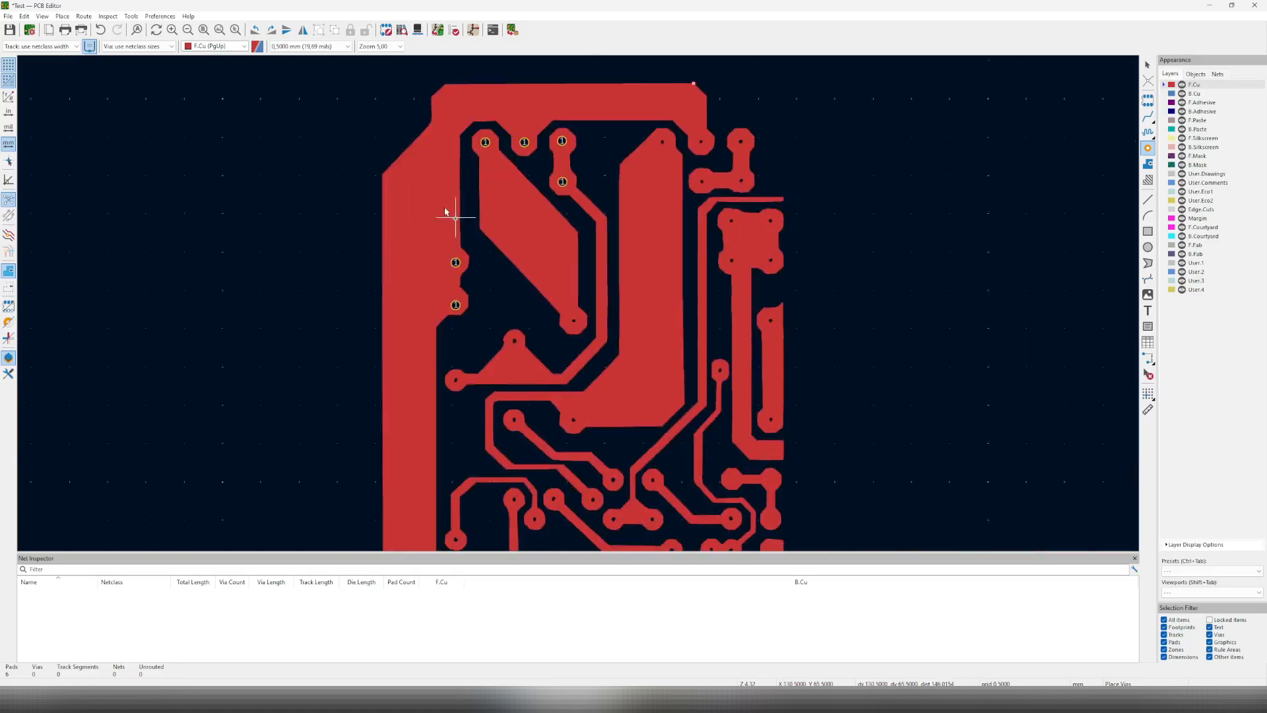
scroll(445, 211, "up", 4)
left_click(423, 238)
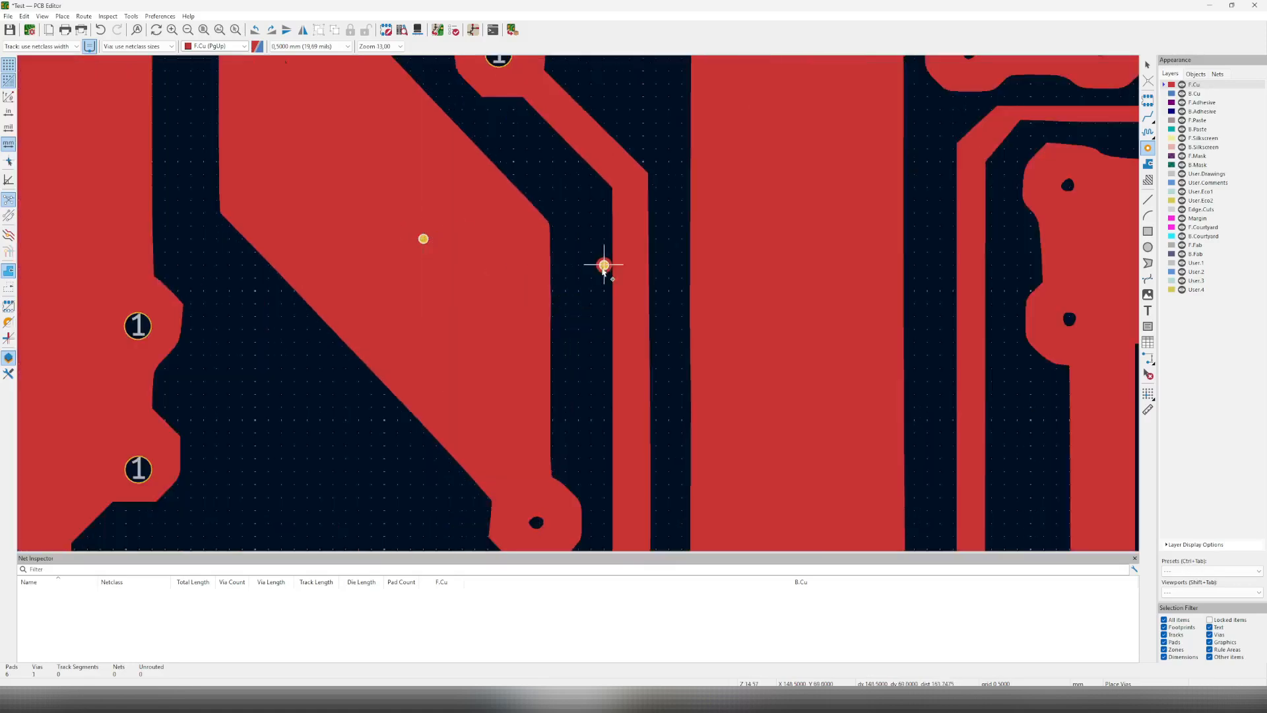
left_click(630, 238)
right_click(588, 263)
key("Escape")
key("Escape")
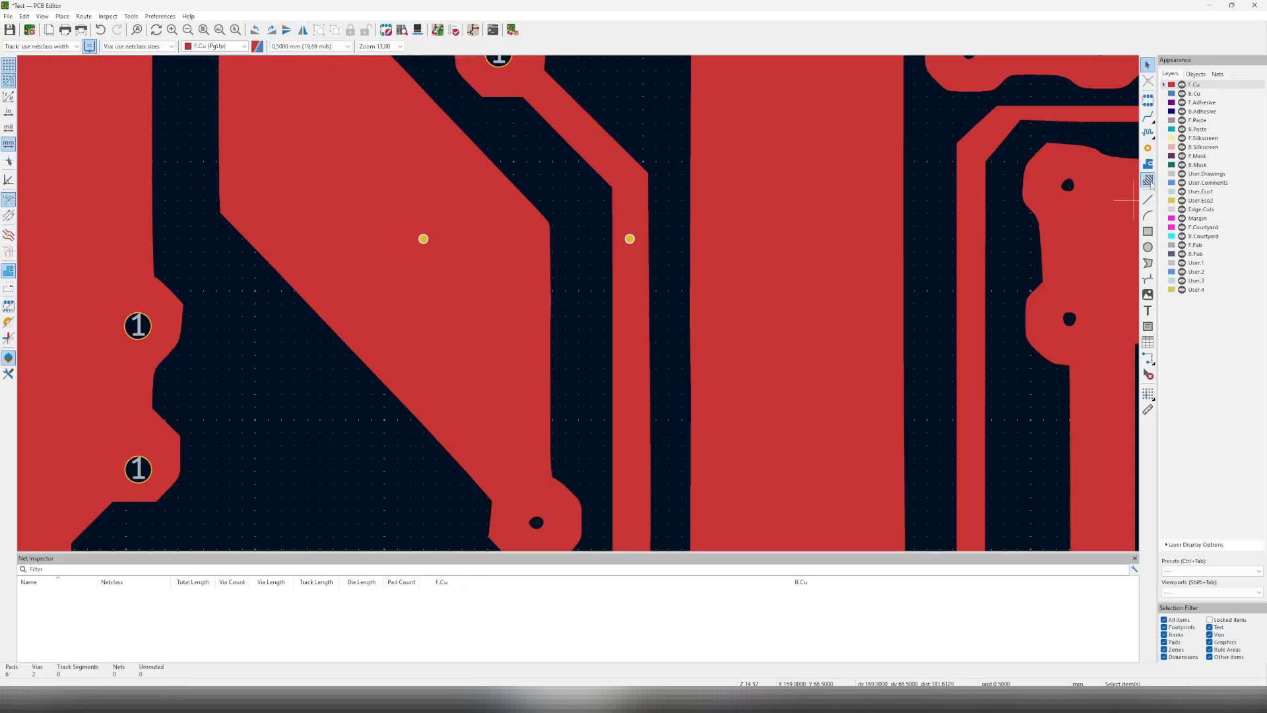
Try routing a single track between the two vias on F.Cu, and undo it.
left_click(1148, 116)
left_click(423, 238)
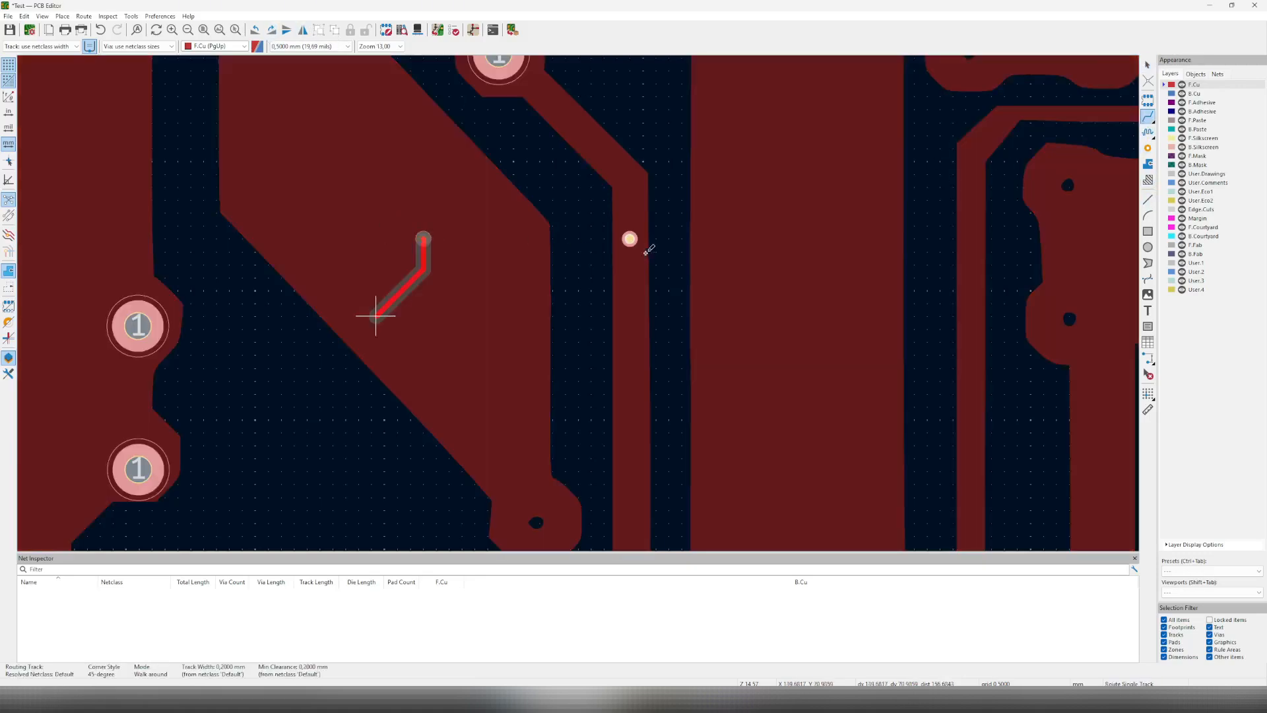
left_click(631, 238)
right_click(585, 224)
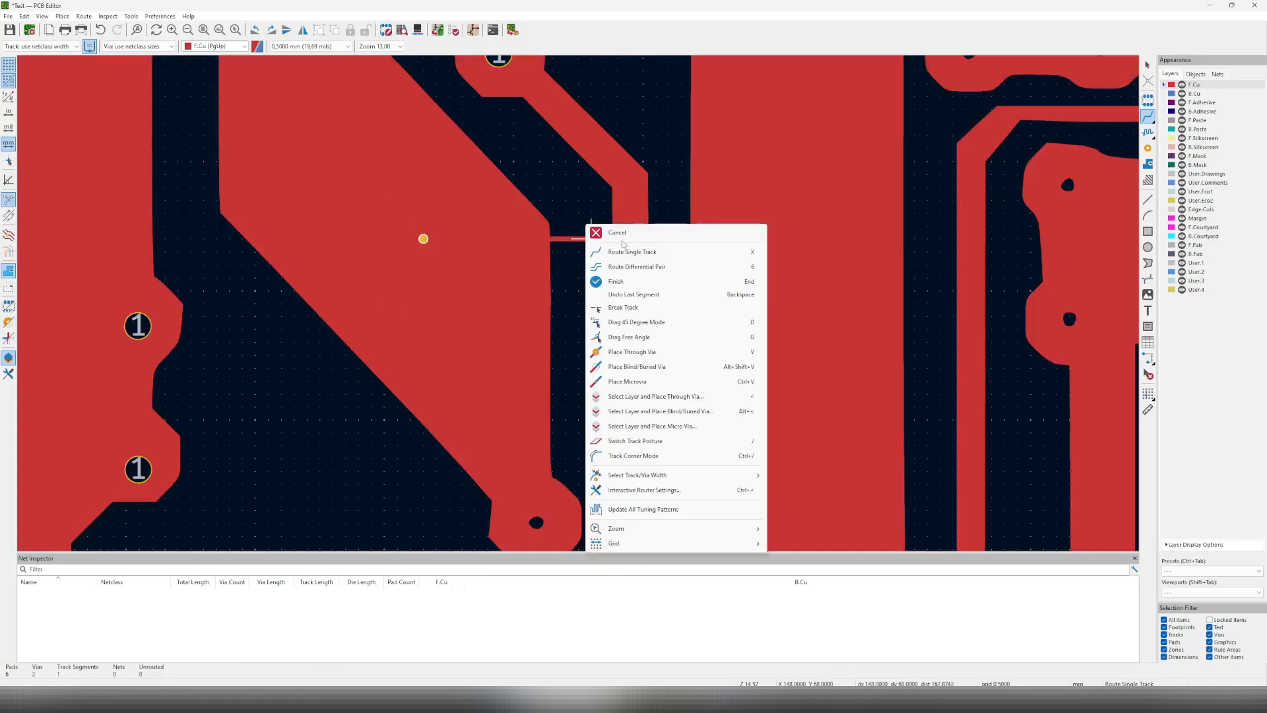
left_click(616, 233)
key("ctrl+z")
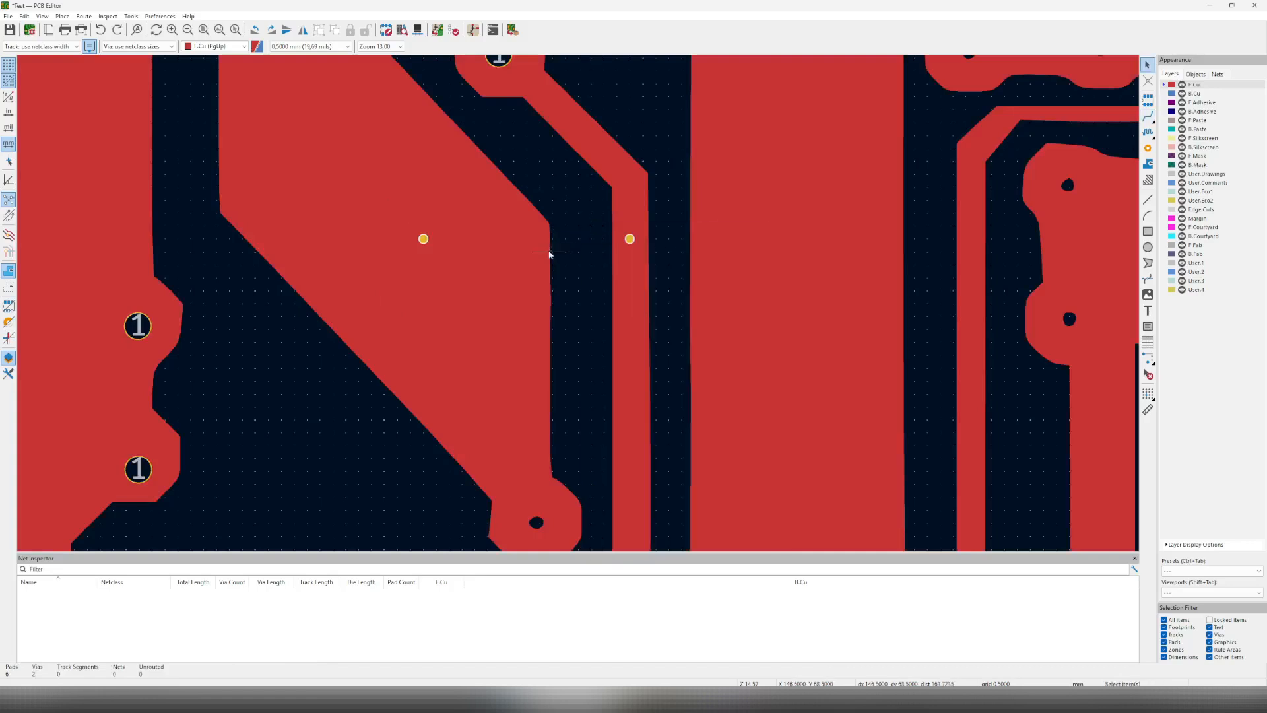
Route a straight single track between the two vias on the B.Cu layer.
left_click(1172, 94)
key("x")
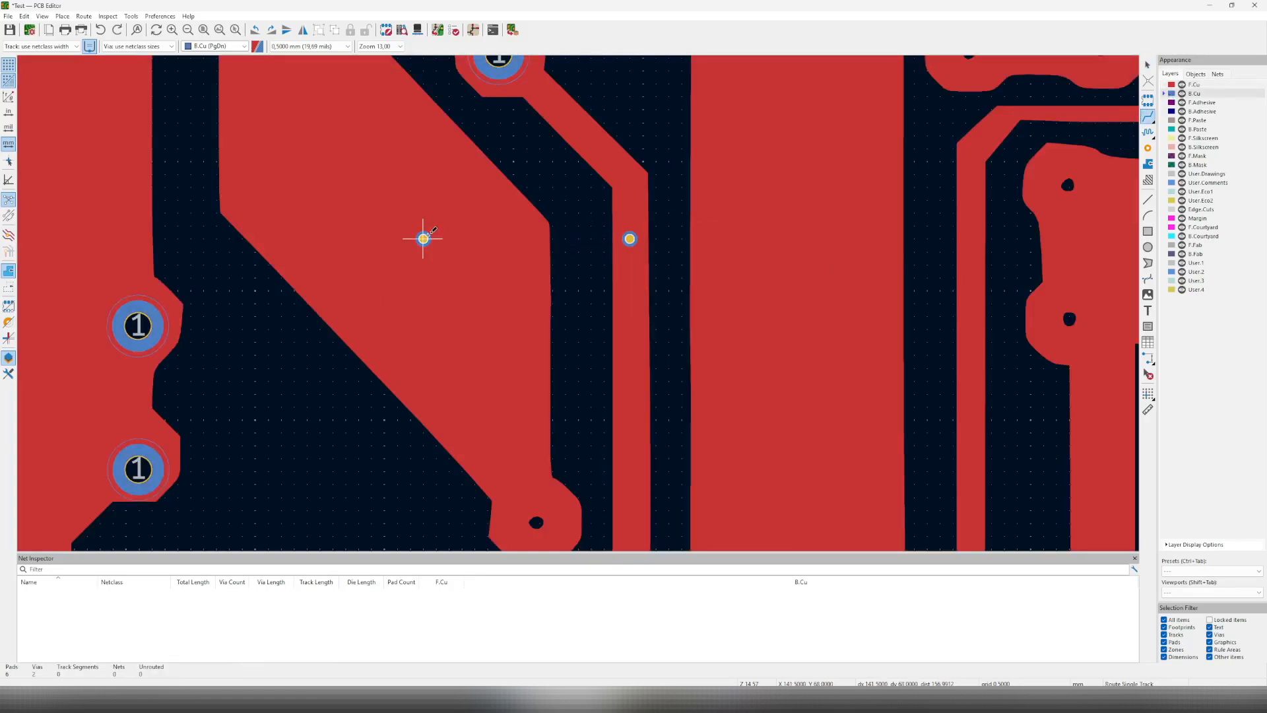
left_click(424, 238)
left_click(630, 239)
right_click(559, 196)
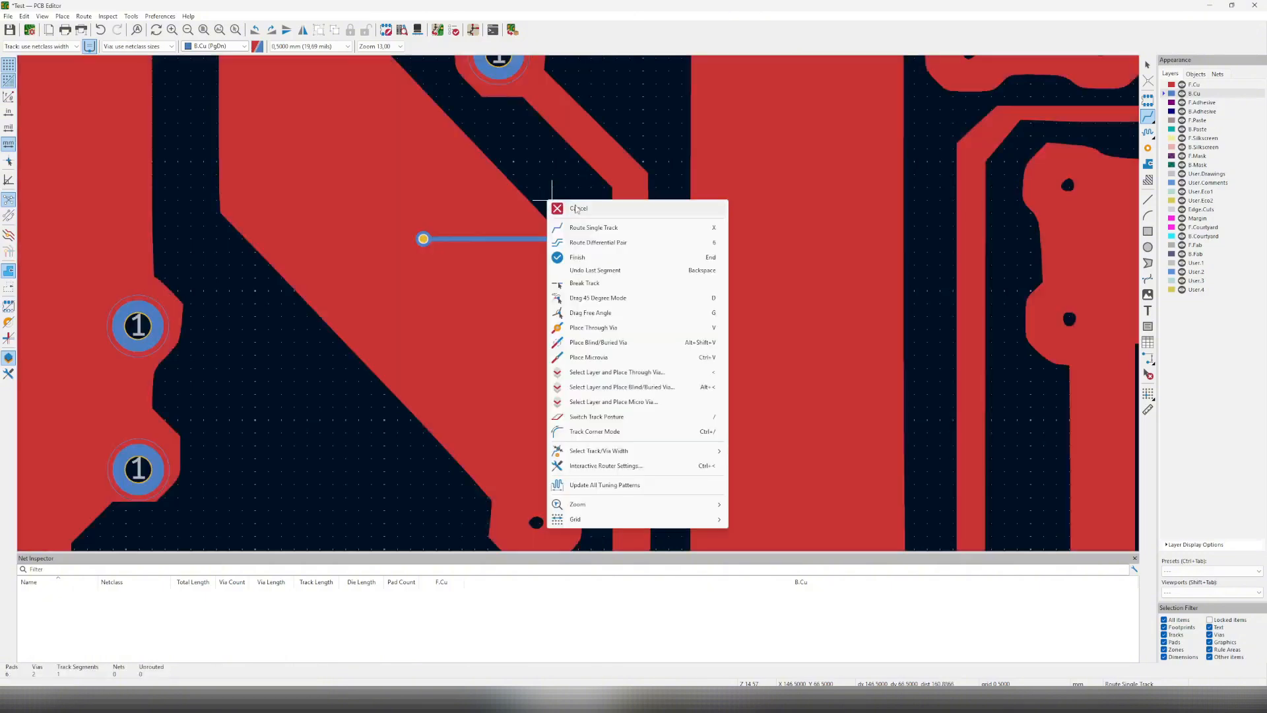
left_click(580, 208)
Try to route a B.Cu track from the upper pad on the wide left trace to the track between the vias.
key("x")
middle_click_drag(306, 366, 435, 404)
scroll(383, 356, "down", 1)
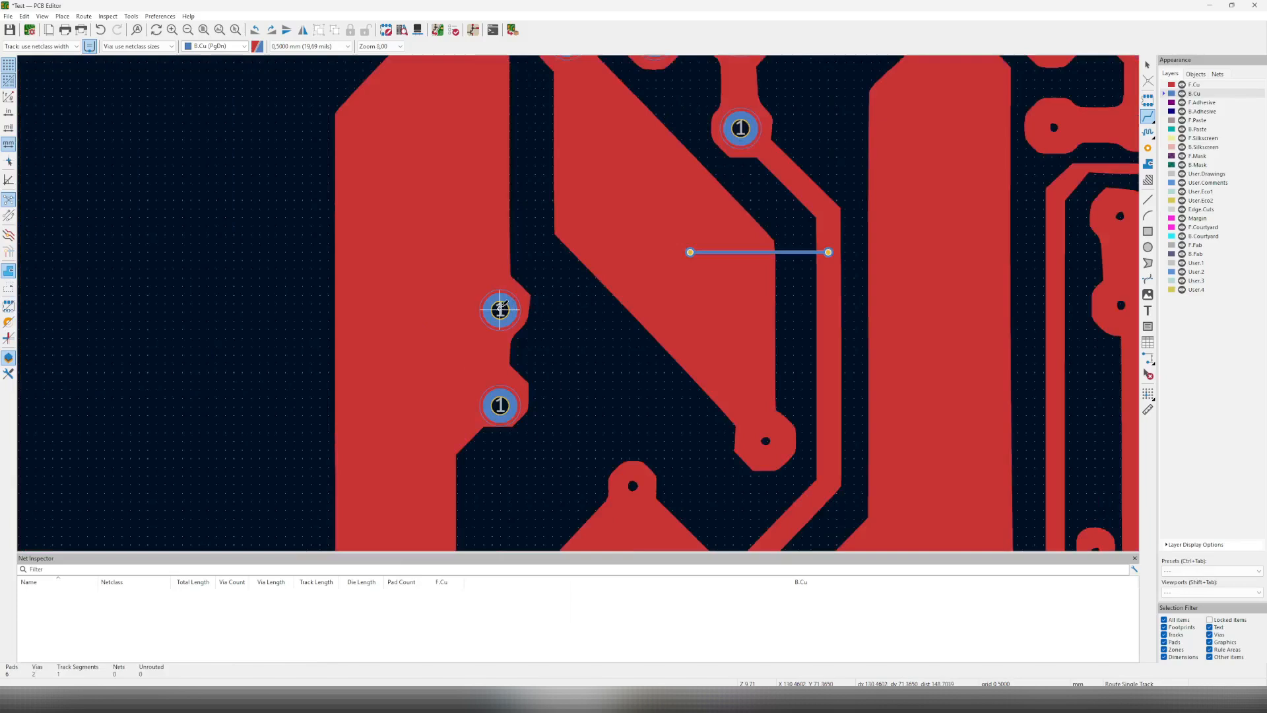
left_click(500, 308)
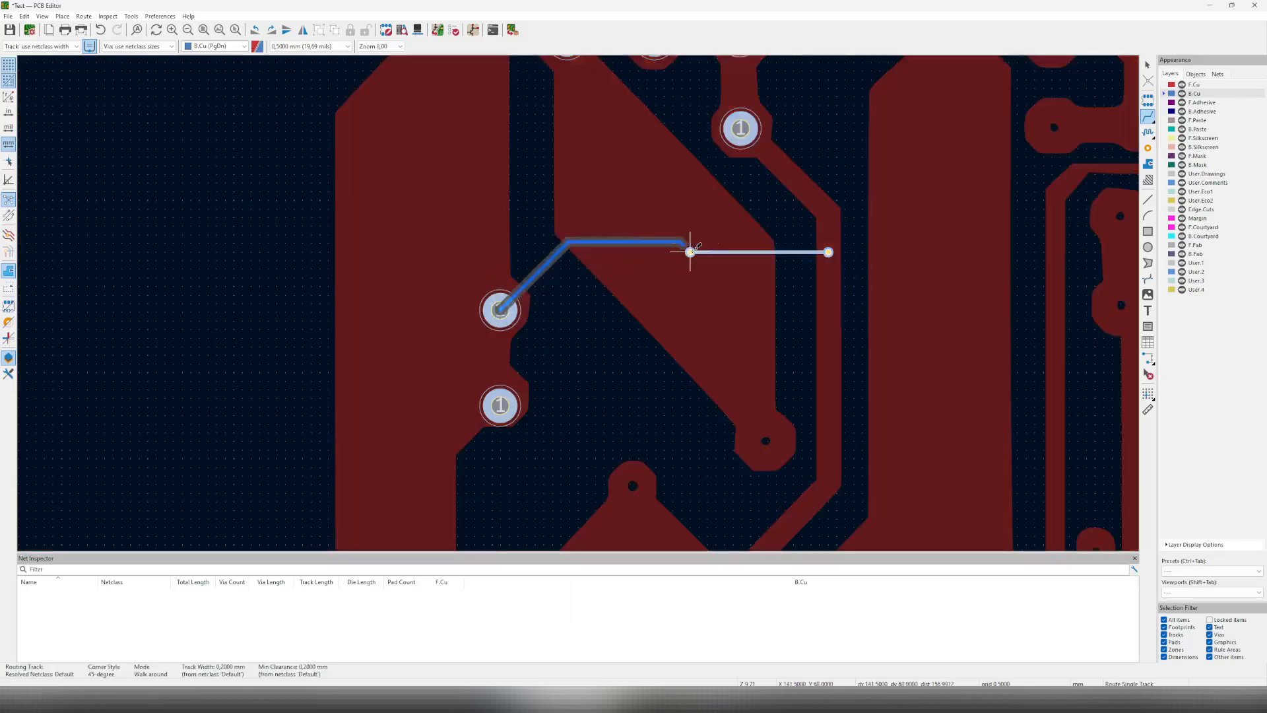
left_click(767, 266)
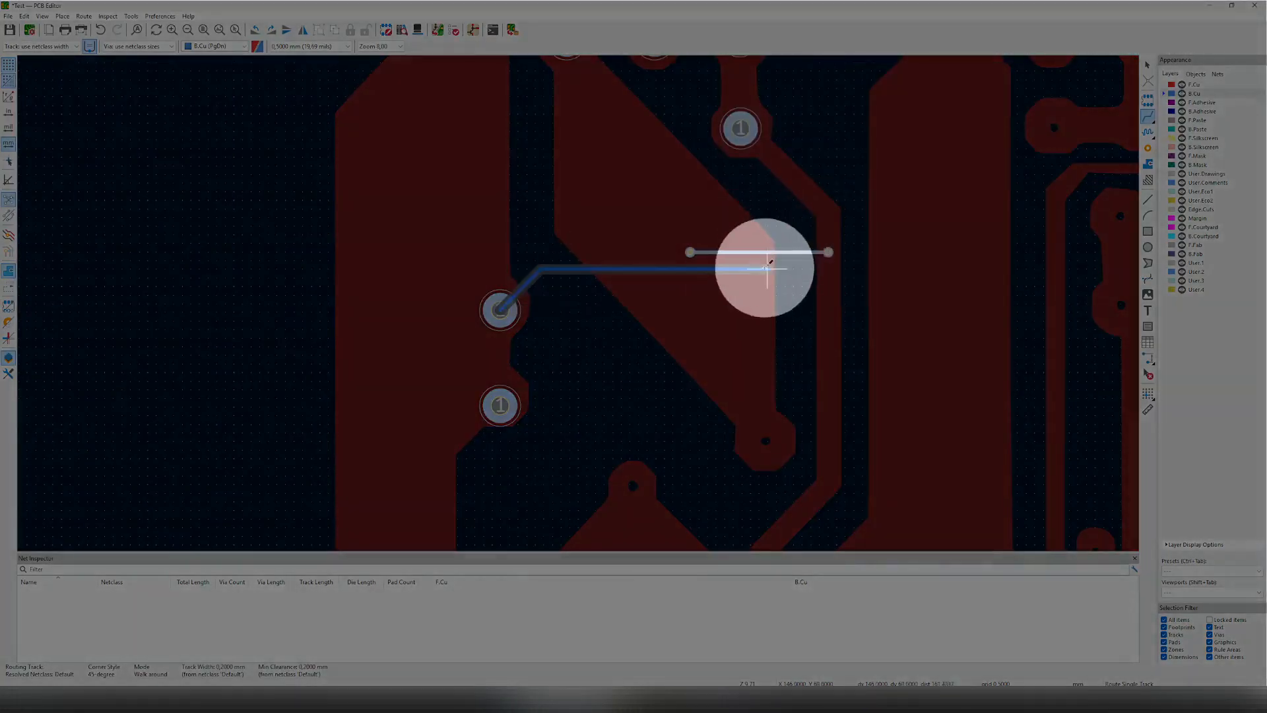
scroll(767, 266, "up", 2)
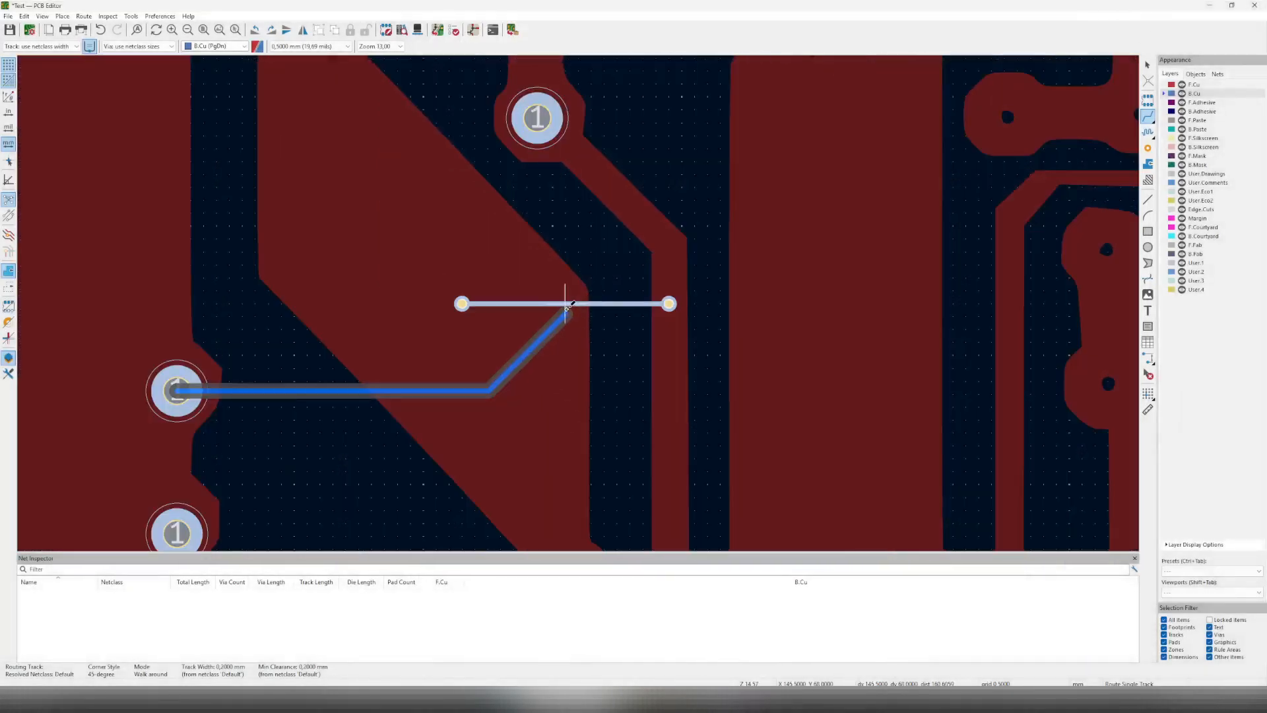
right_click(318, 407)
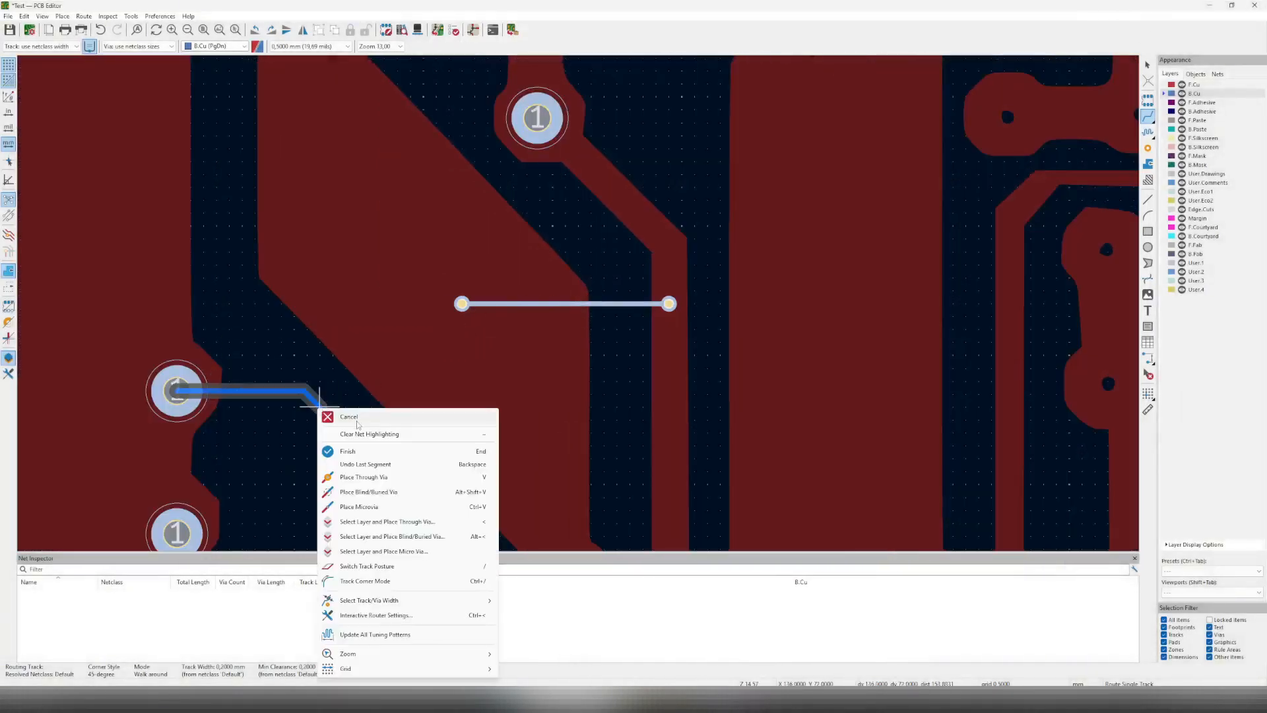
left_click(346, 418)
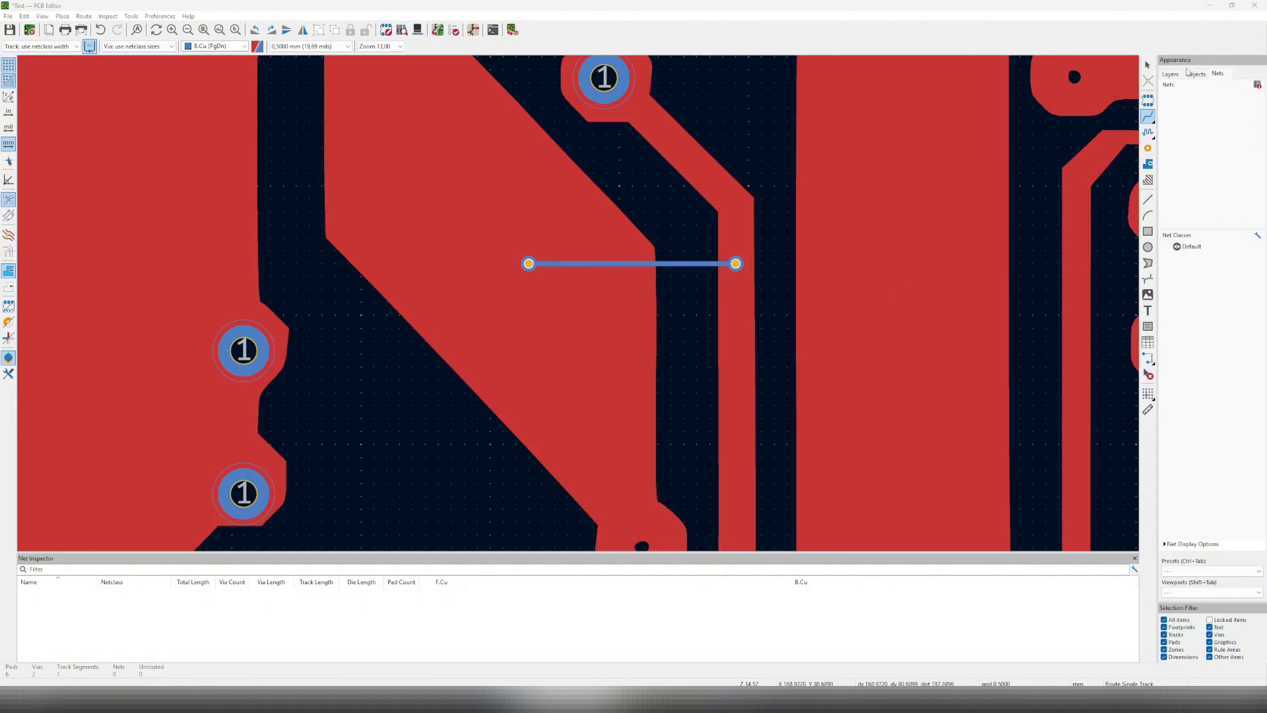
Show the board's nets and create a new net named Middle.
left_click(1189, 74)
left_click(1173, 74)
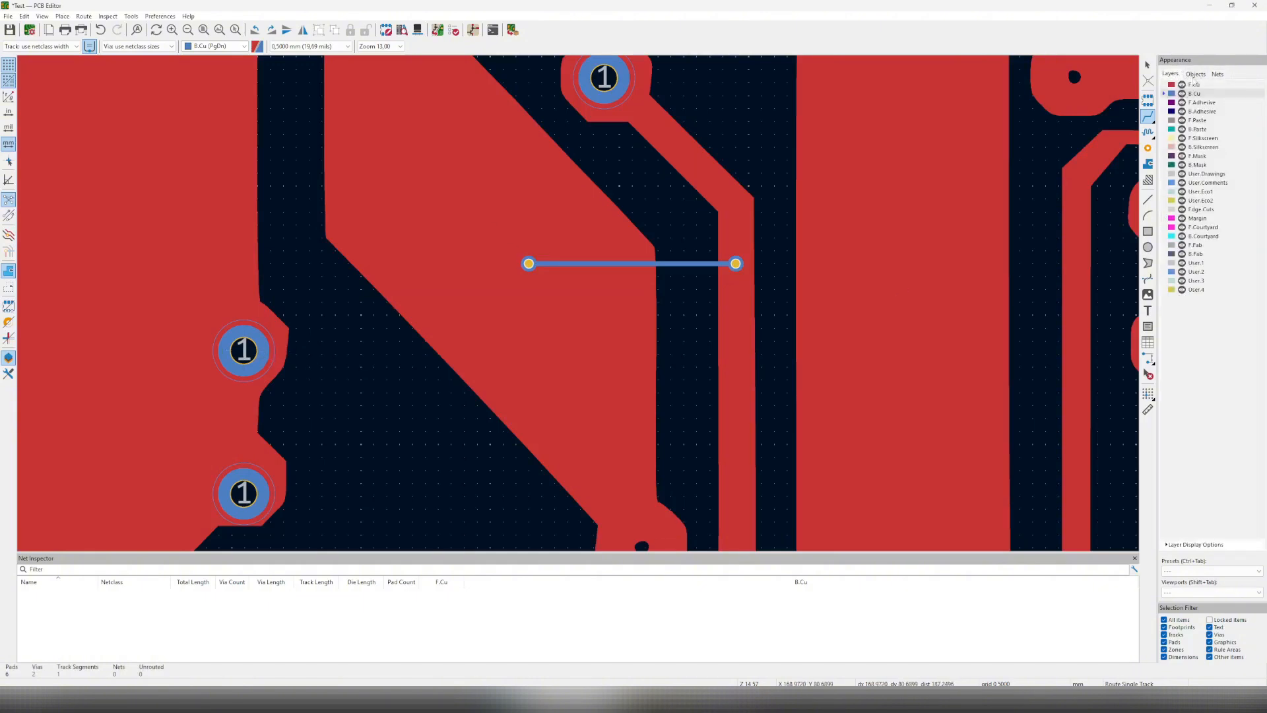
left_click(1215, 75)
left_click(1258, 85)
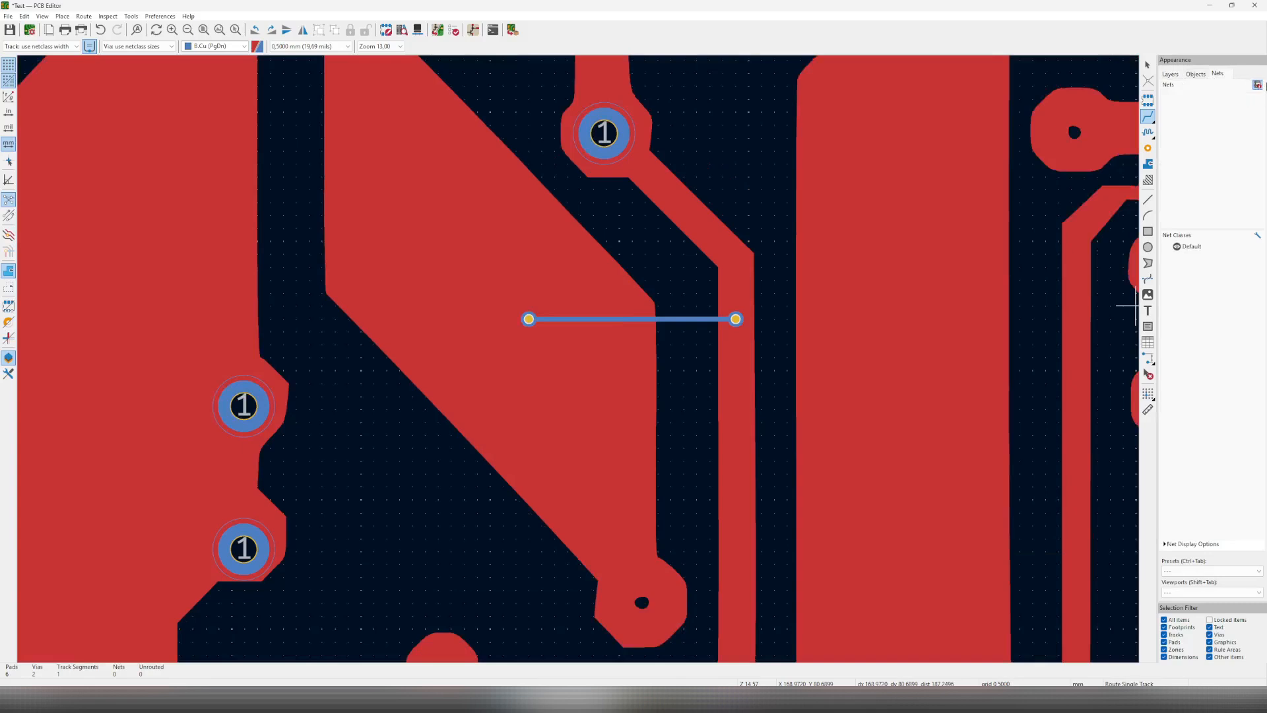
left_click(1258, 86)
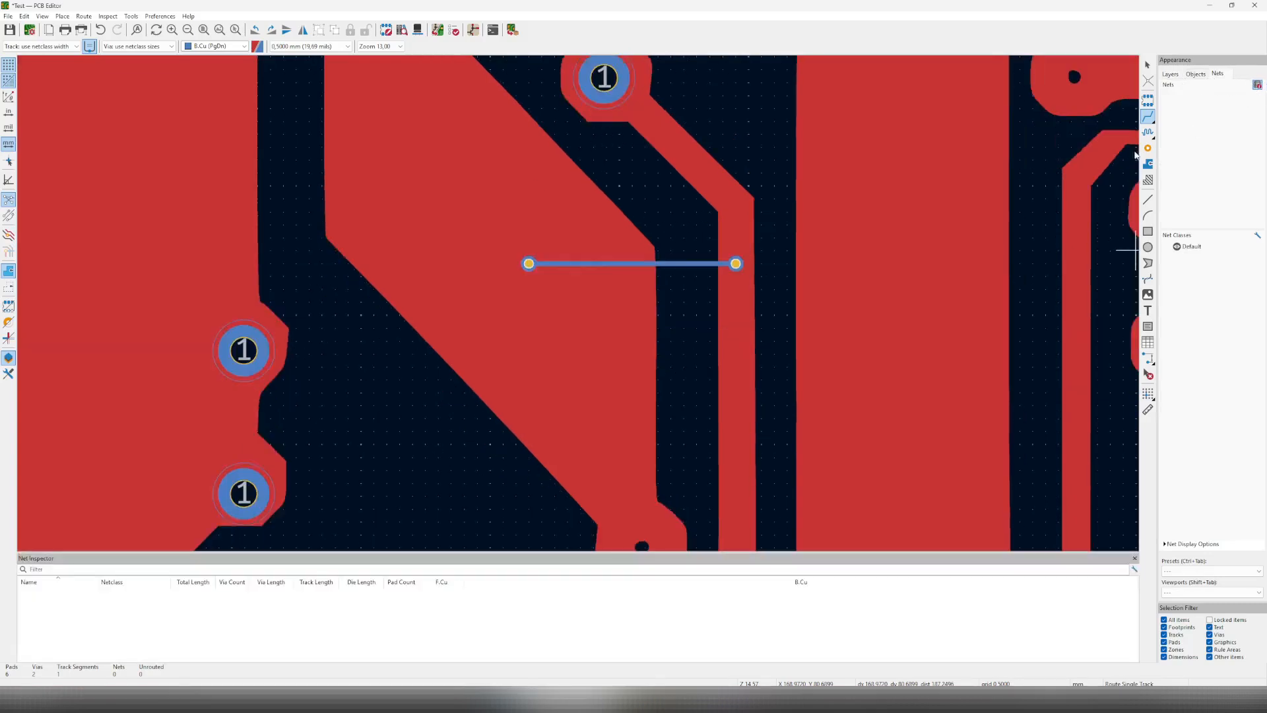
right_click(225, 617)
left_click(284, 589)
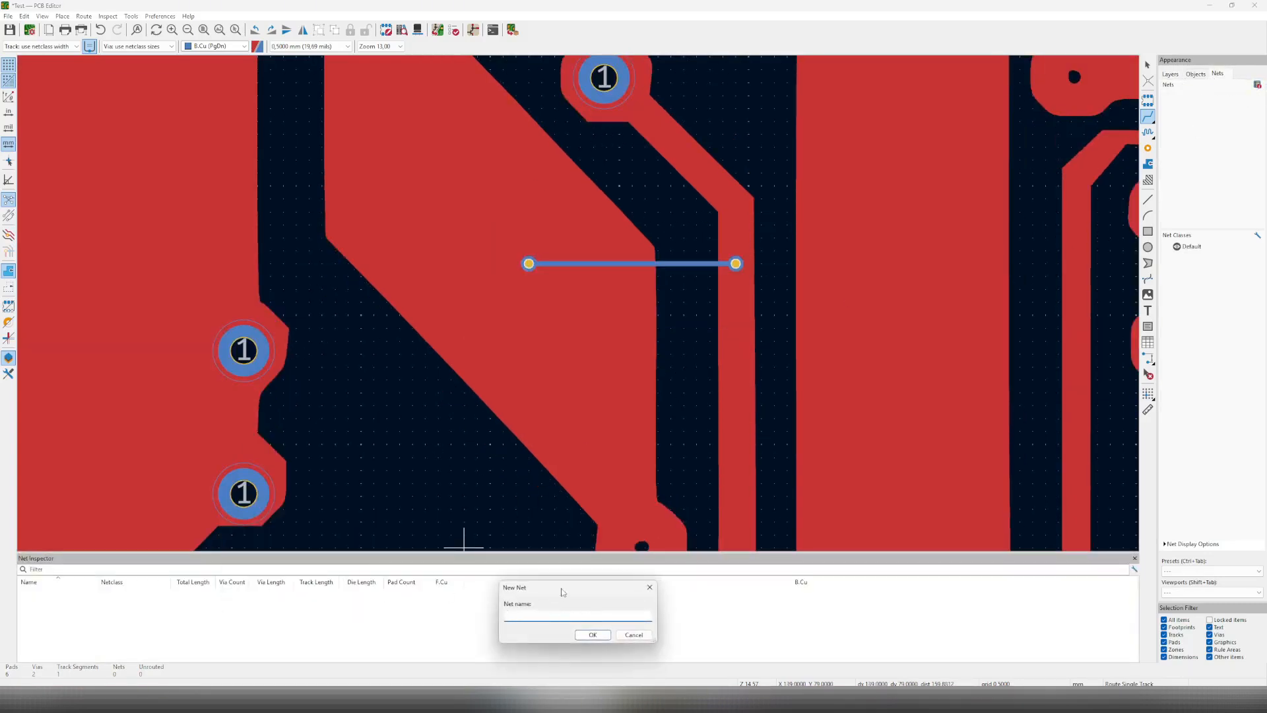
left_click_drag(562, 591, 551, 584)
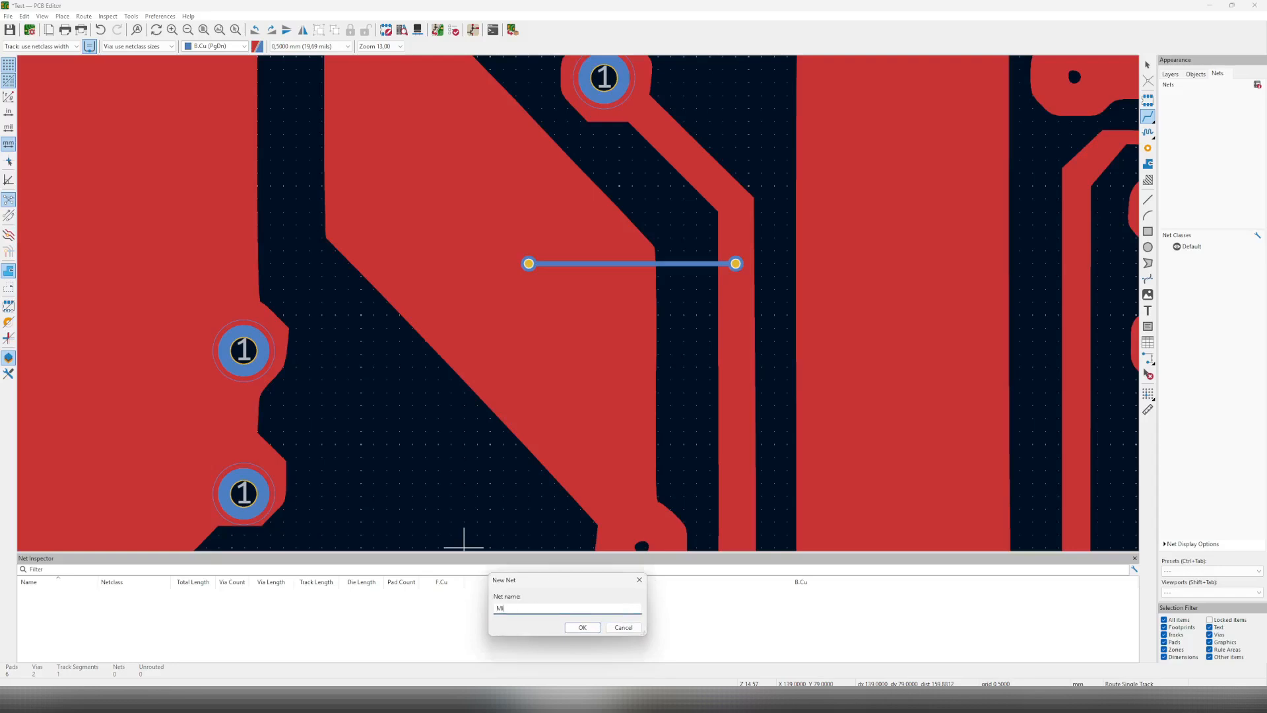
key("Return")
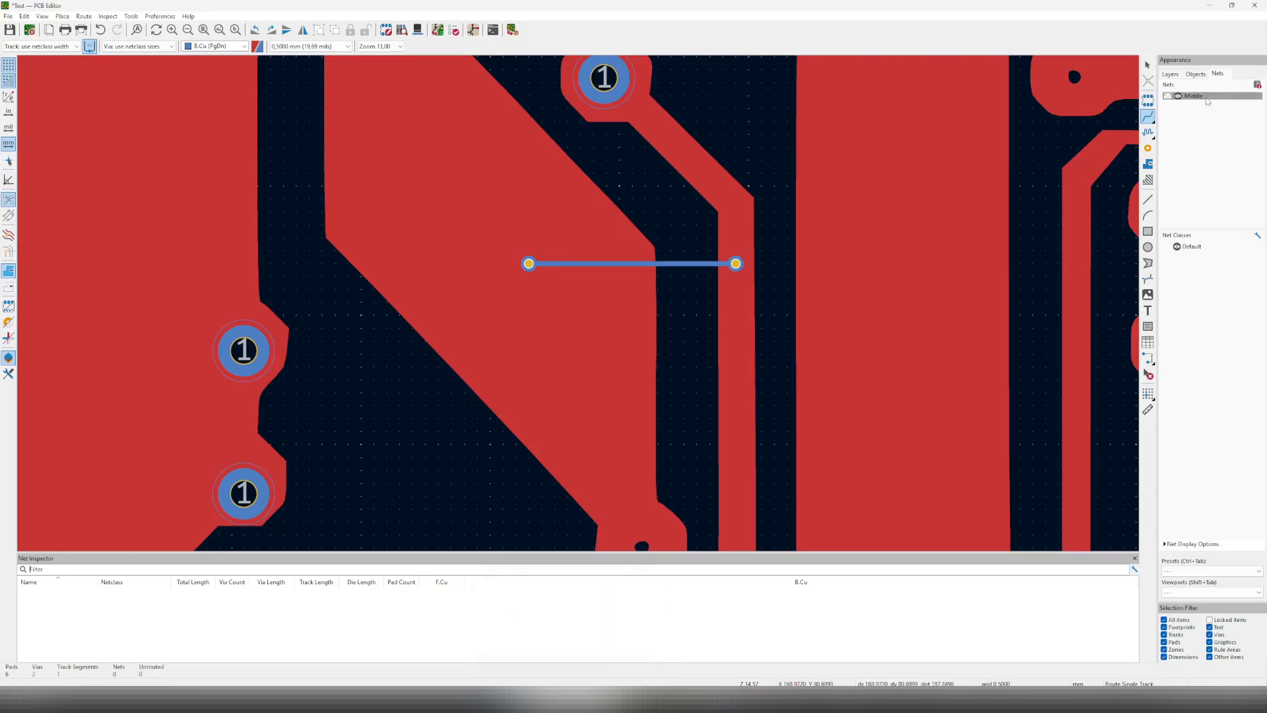
Assign the Middle net to the two vias and the B.Cu track that joins them.
right_click(491, 287)
left_click(521, 301)
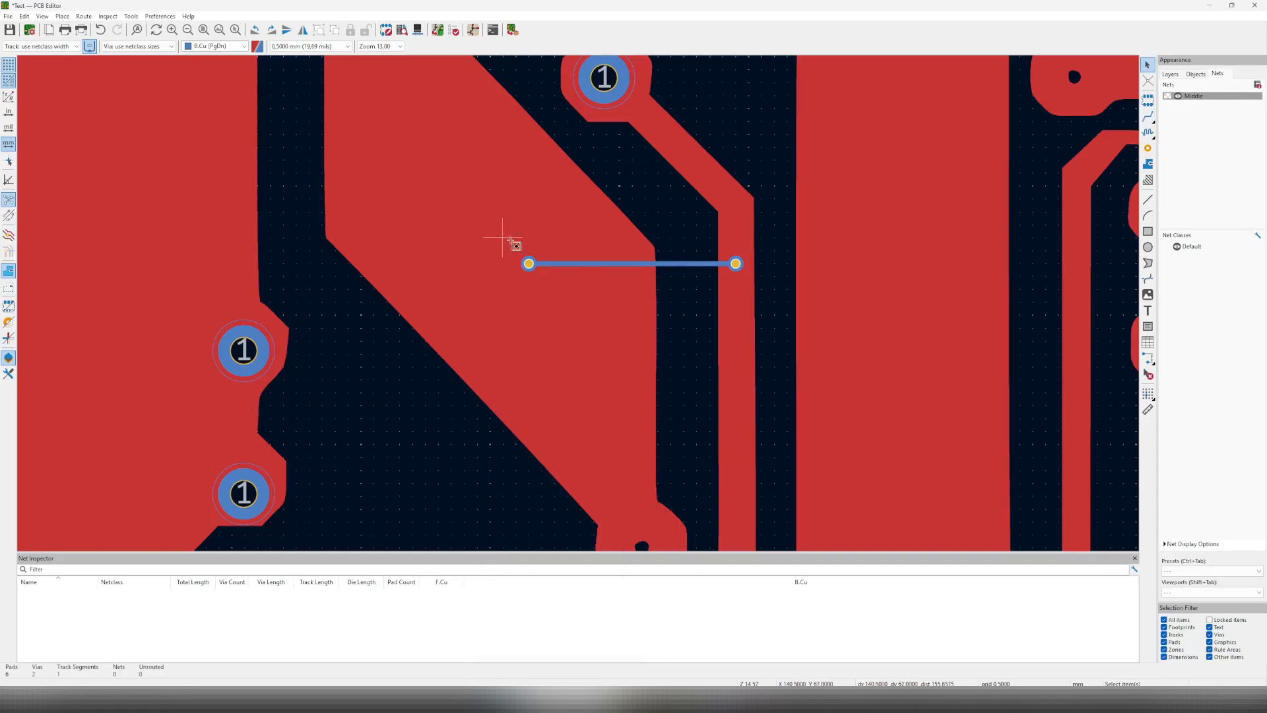
left_click_drag(511, 241, 756, 279)
right_click(737, 264)
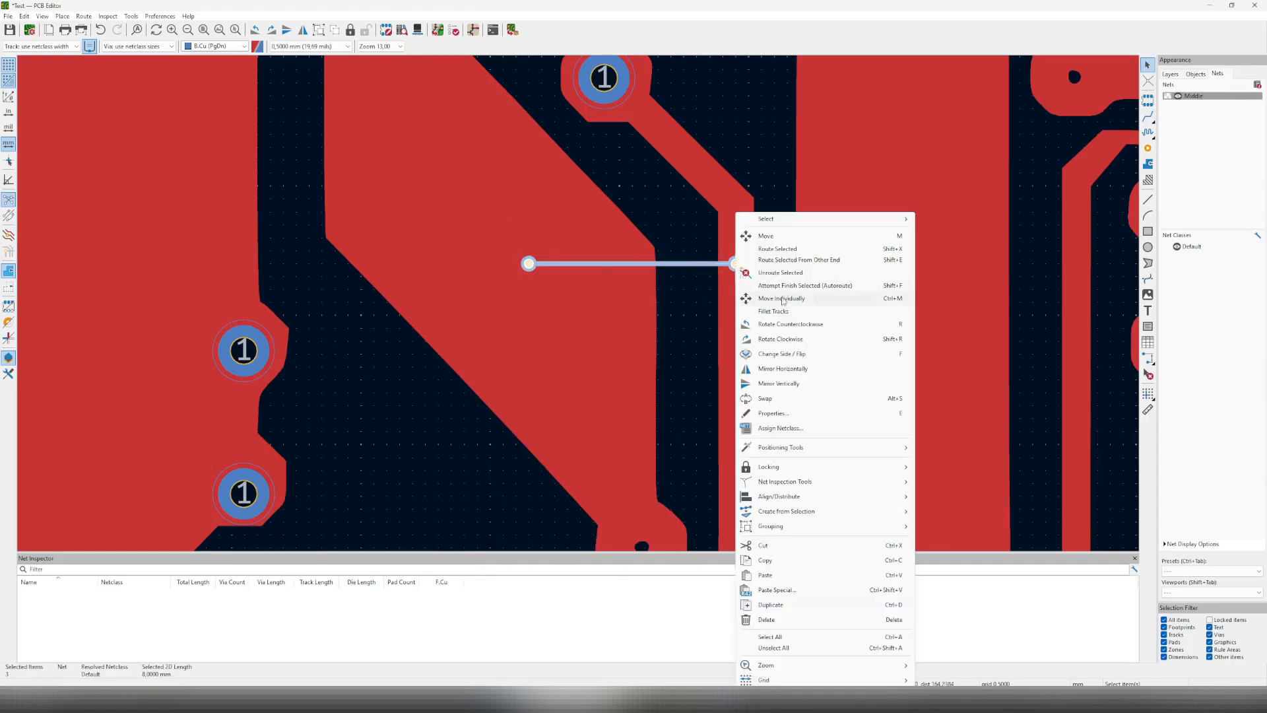
left_click(784, 415)
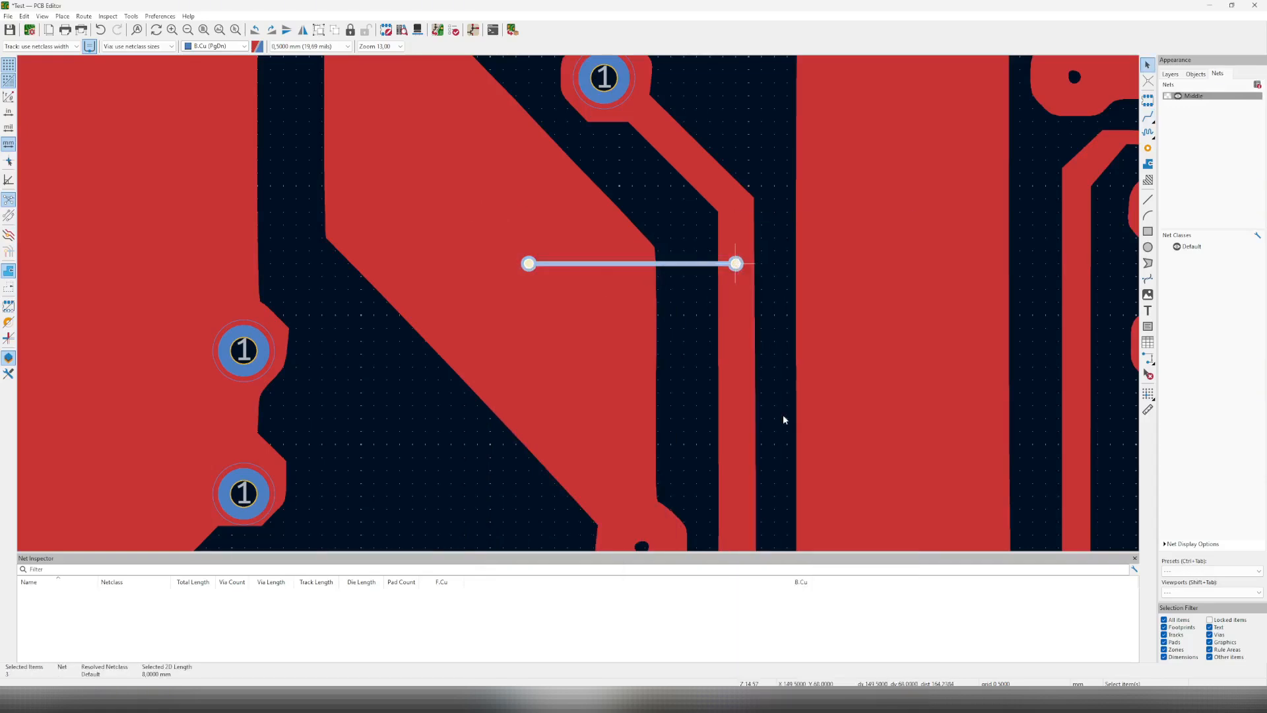
left_click(644, 183)
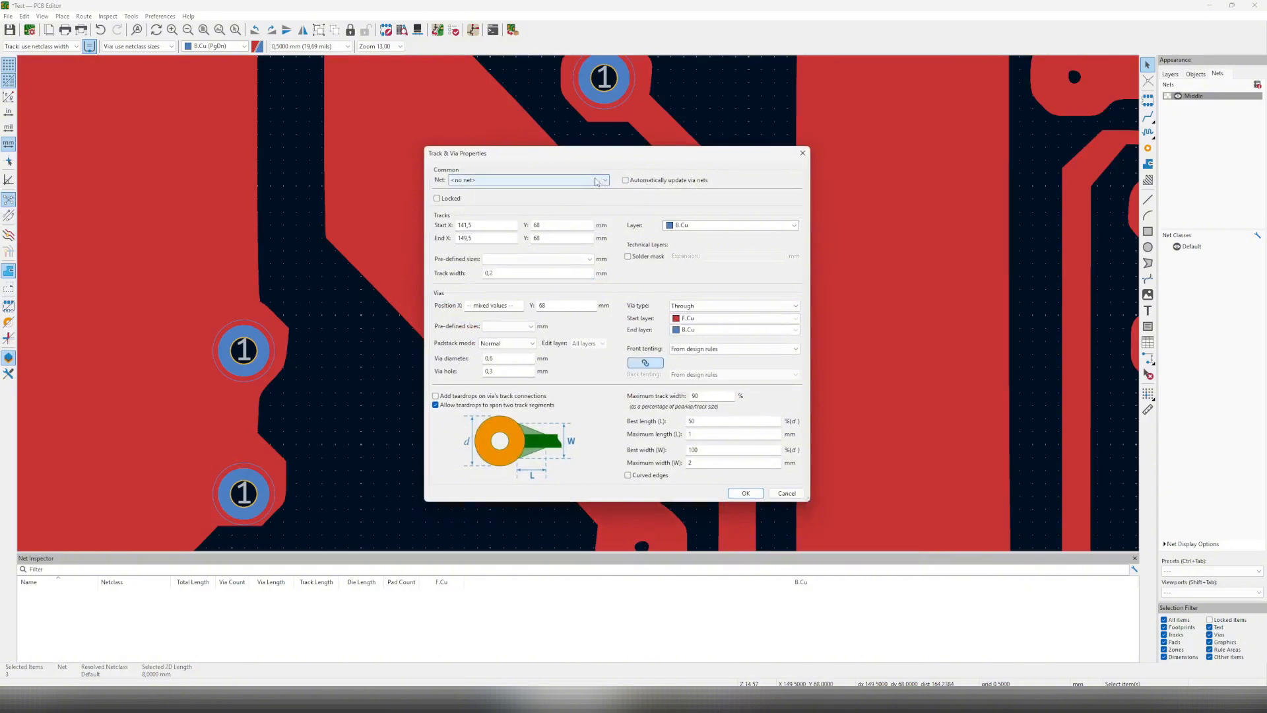
left_click(499, 181)
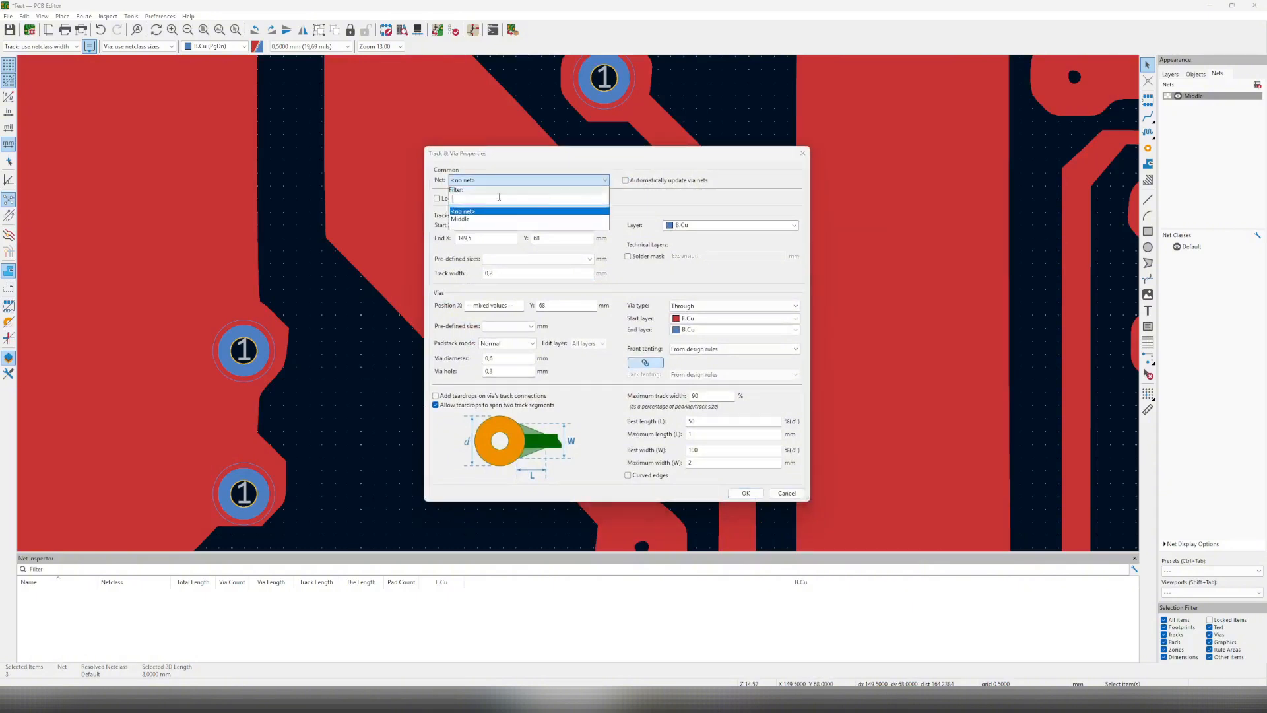
left_click(460, 219)
left_click(747, 493)
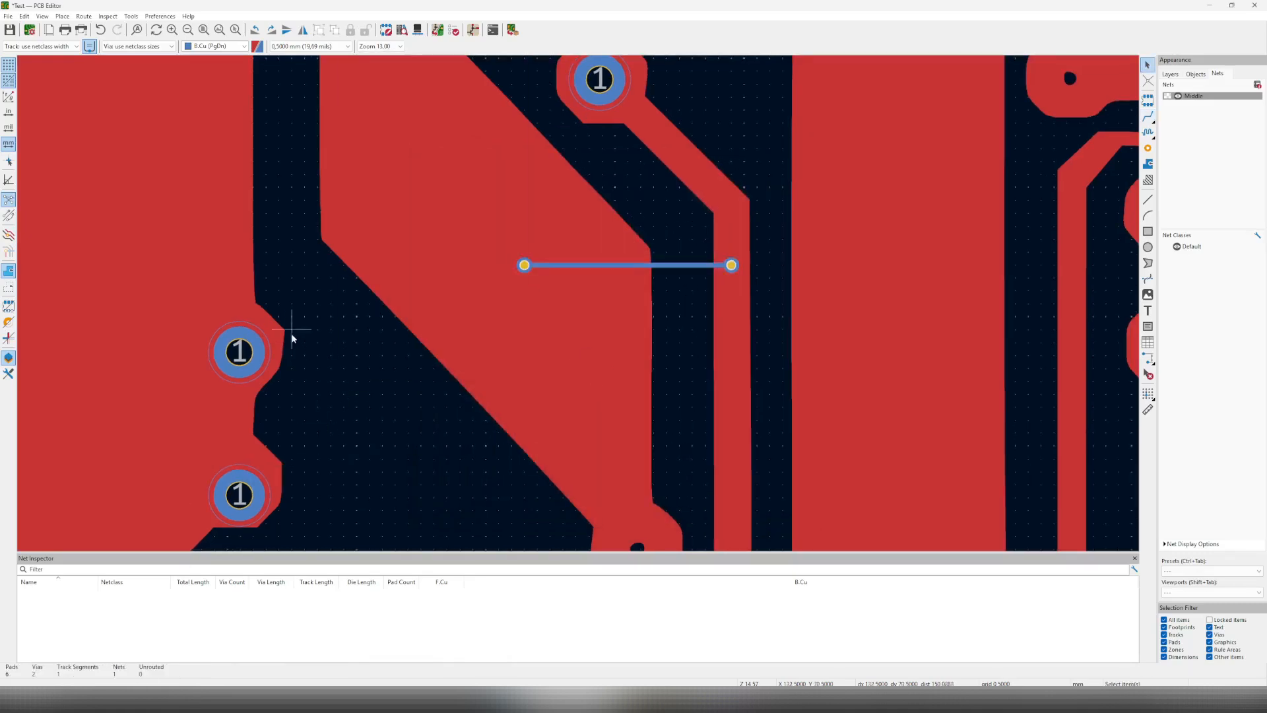
Assign the Middle net to the upper through-hole pad on the wide left trace.
left_click(261, 355)
right_click(260, 355)
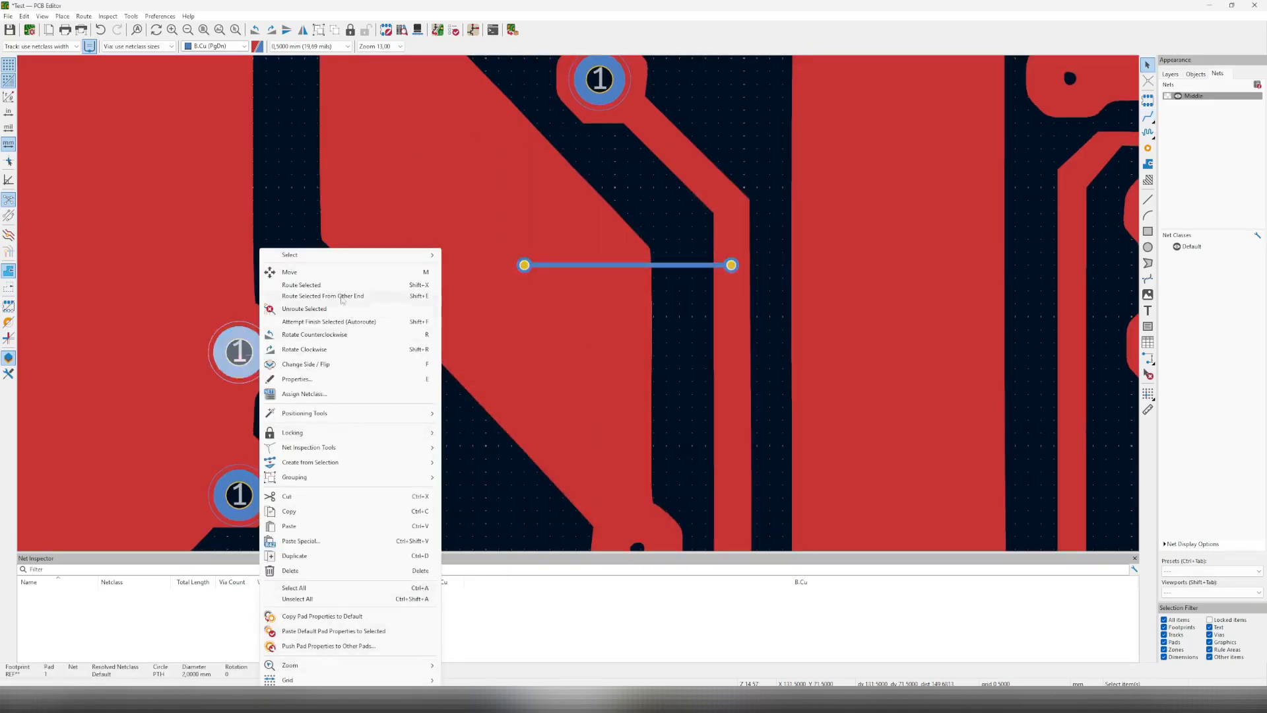
left_click(306, 381)
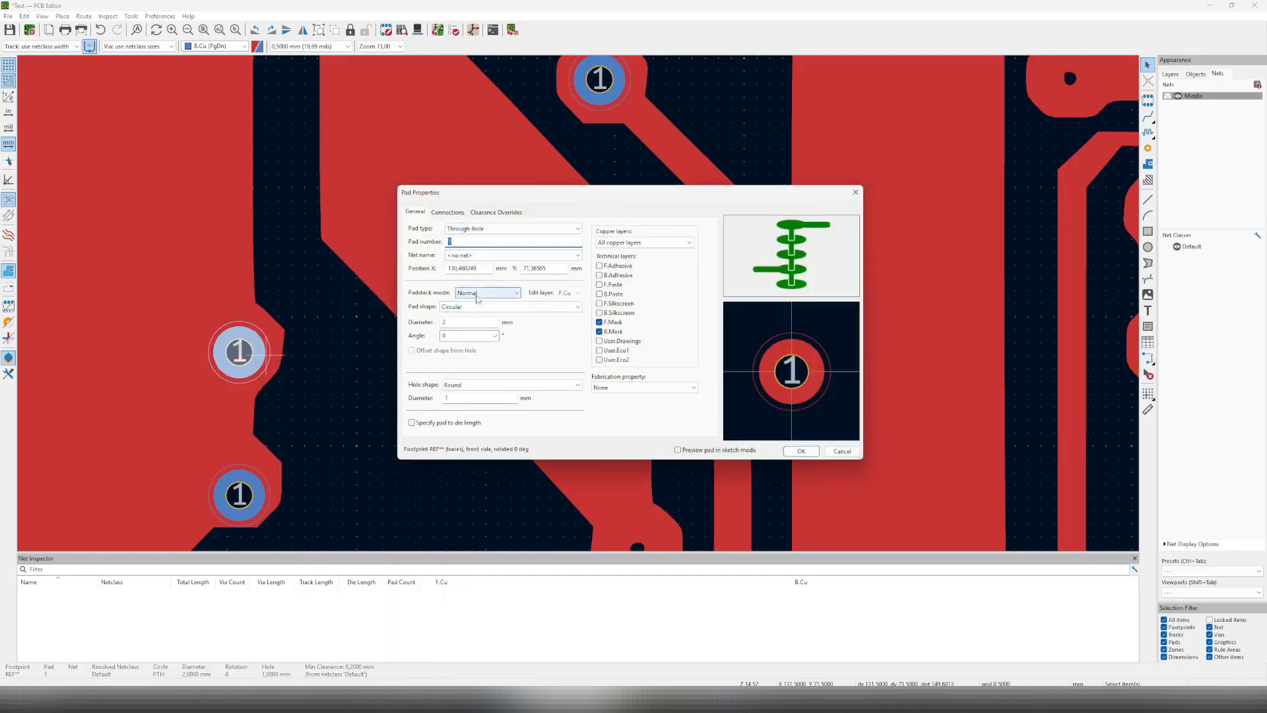
left_click(481, 256)
left_click(475, 271)
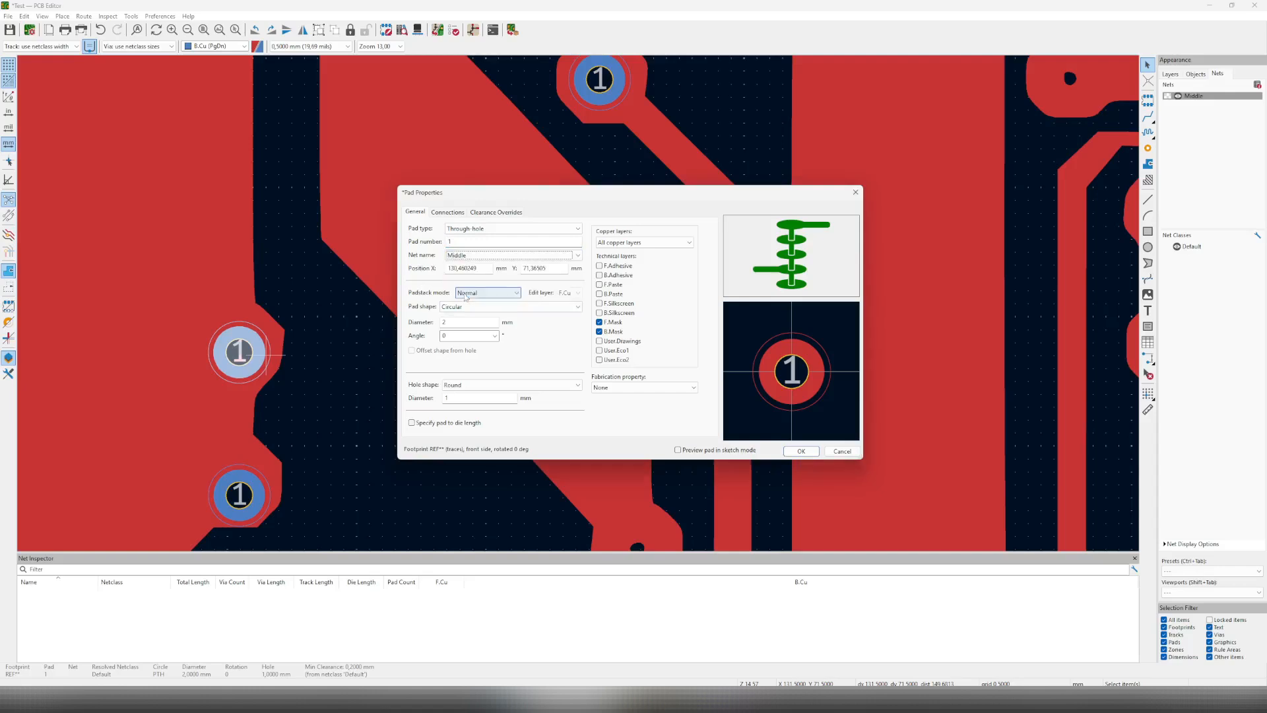
left_click(801, 452)
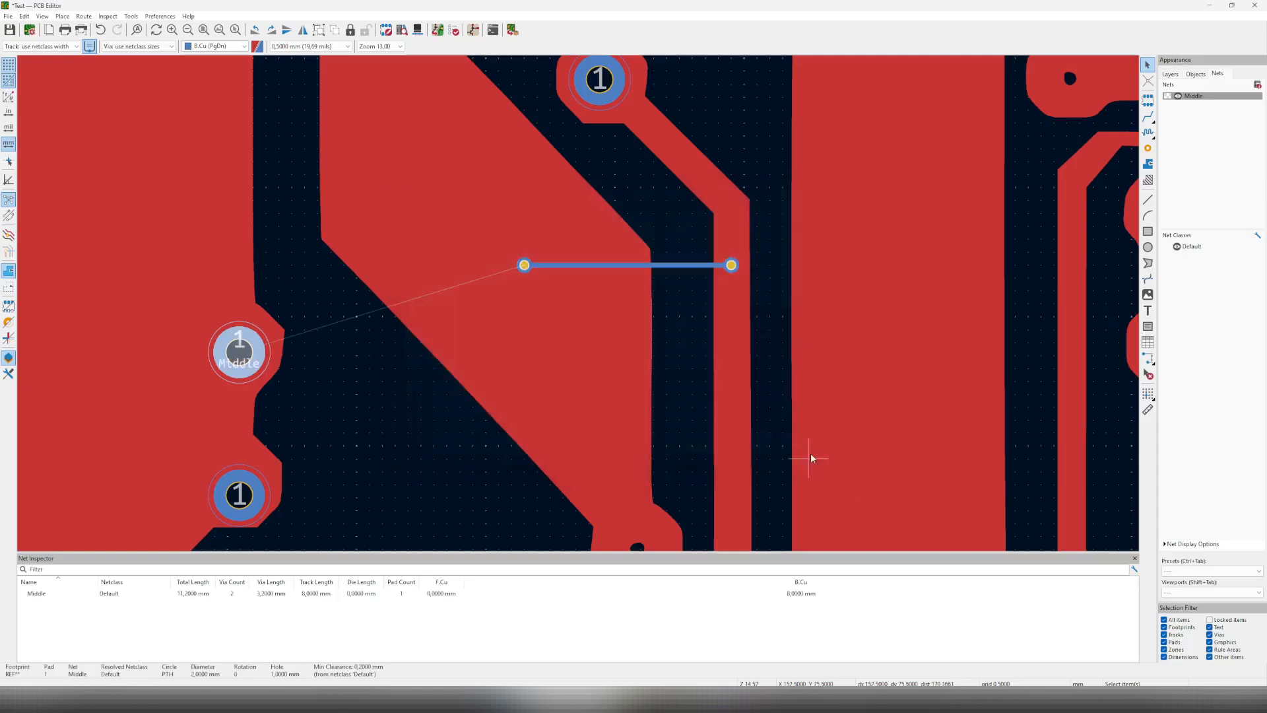
Route a single B.Cu track from the upper left pad to the nearer via on the Middle net.
left_click(1148, 115)
left_click(257, 341)
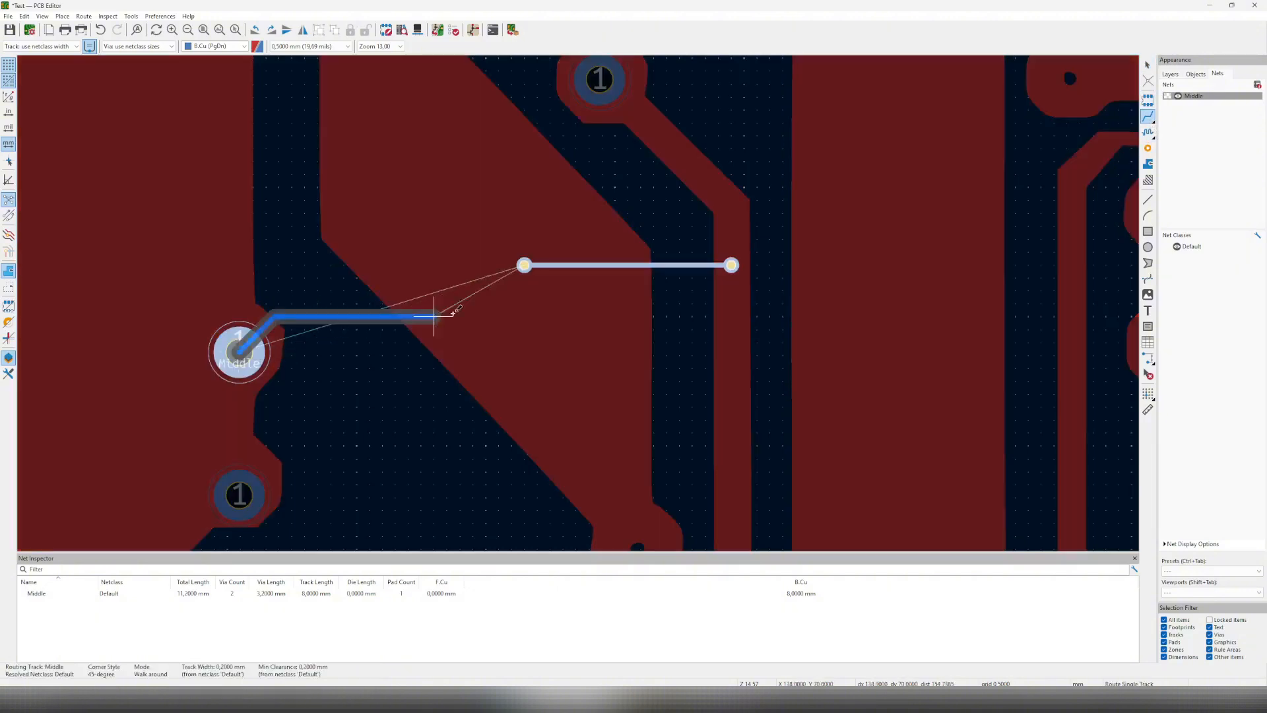
left_click(524, 265)
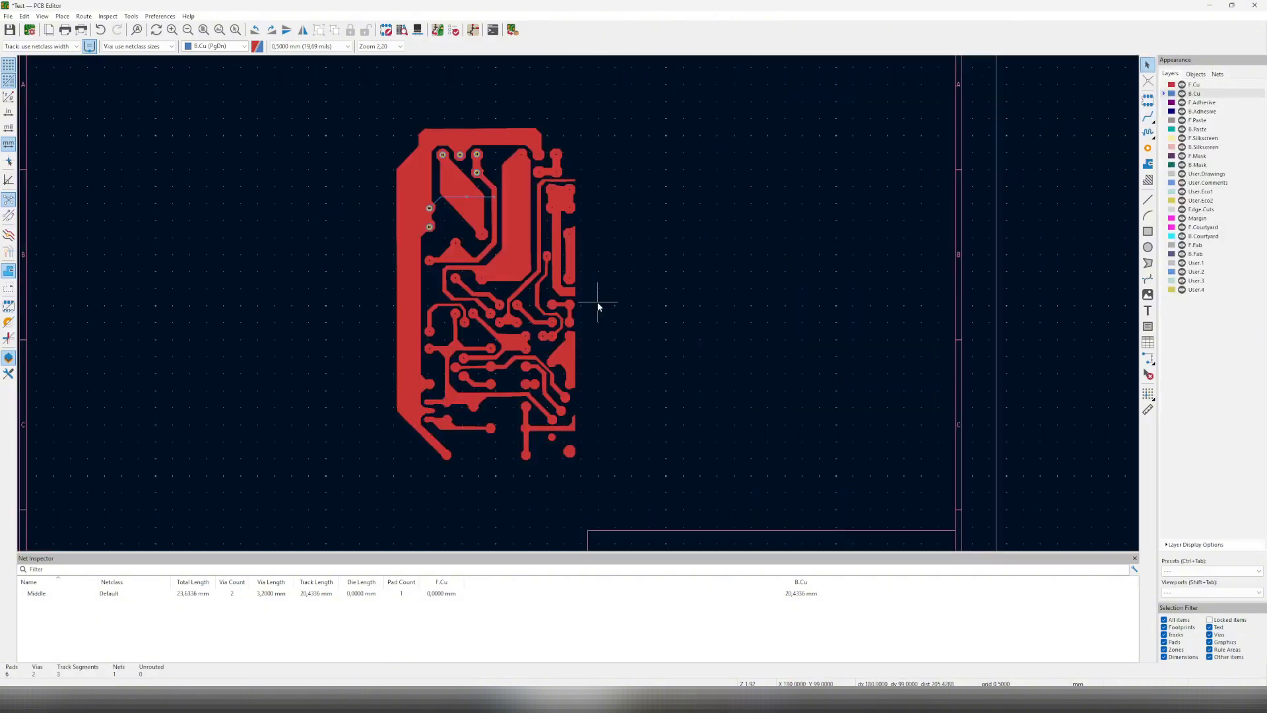
Draw a rectangular board outline of about 74 by 106 mm around the copper artwork on the Edge.Cuts layer.
scroll(594, 297, "up", 3)
scroll(579, 302, "down", 2)
scroll(579, 283, "up", 1)
scroll(652, 309, "down", 2)
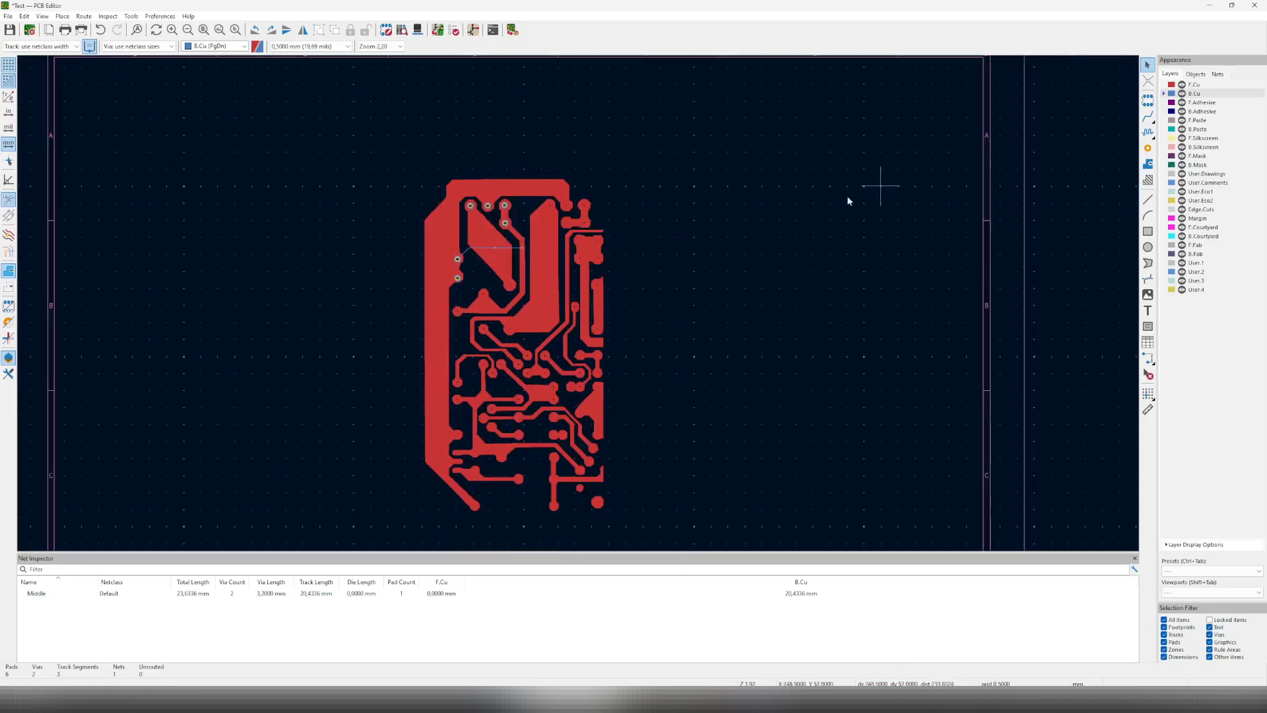
middle_click_drag(704, 325, 730, 312)
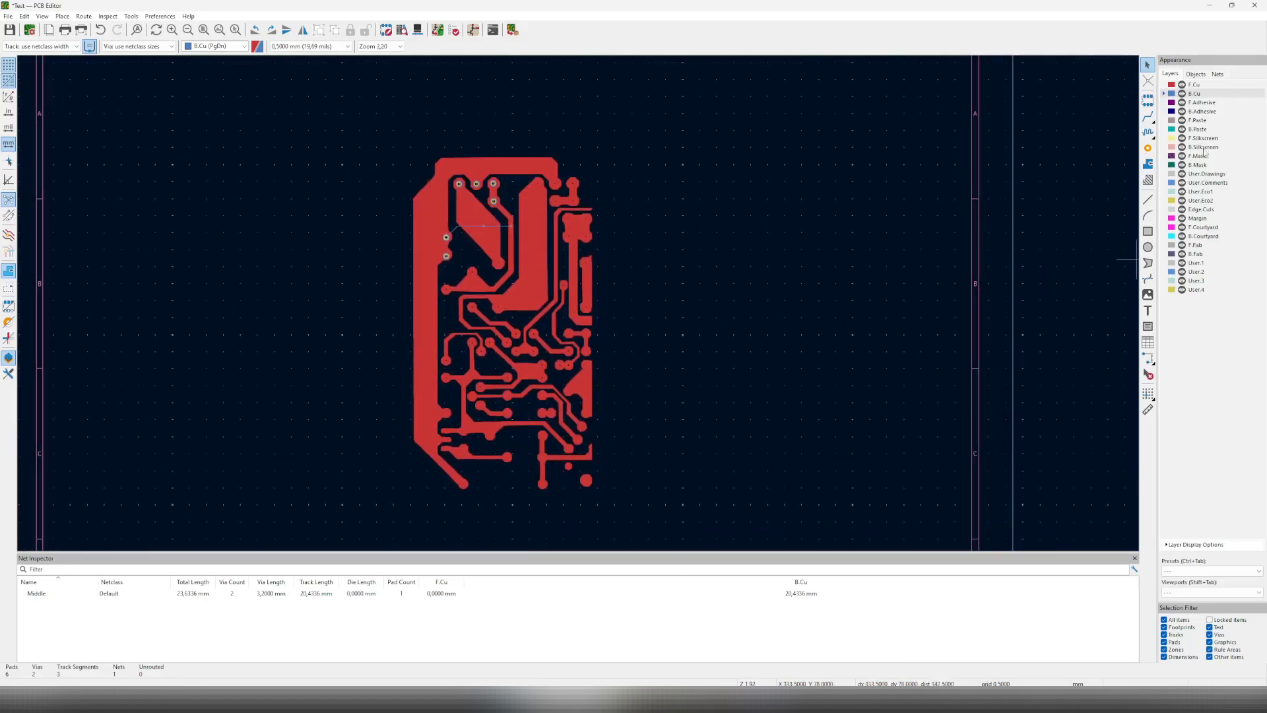
left_click(1200, 209)
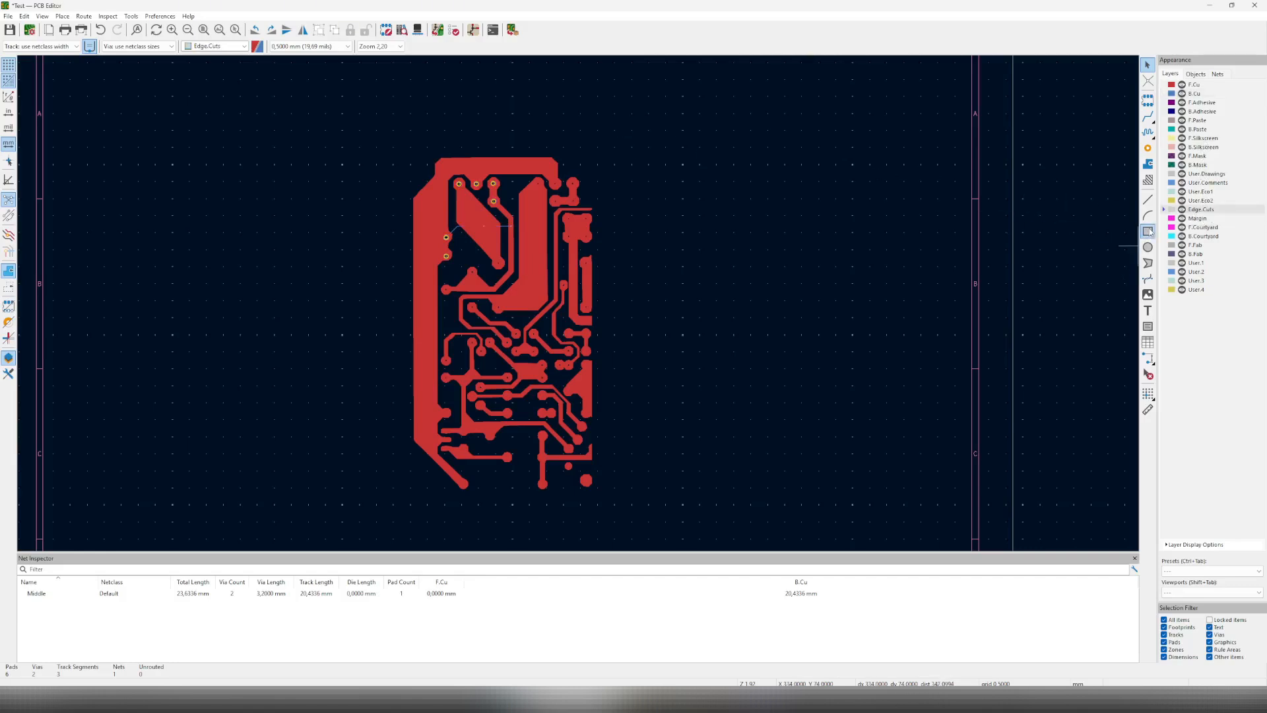
left_click(1149, 232)
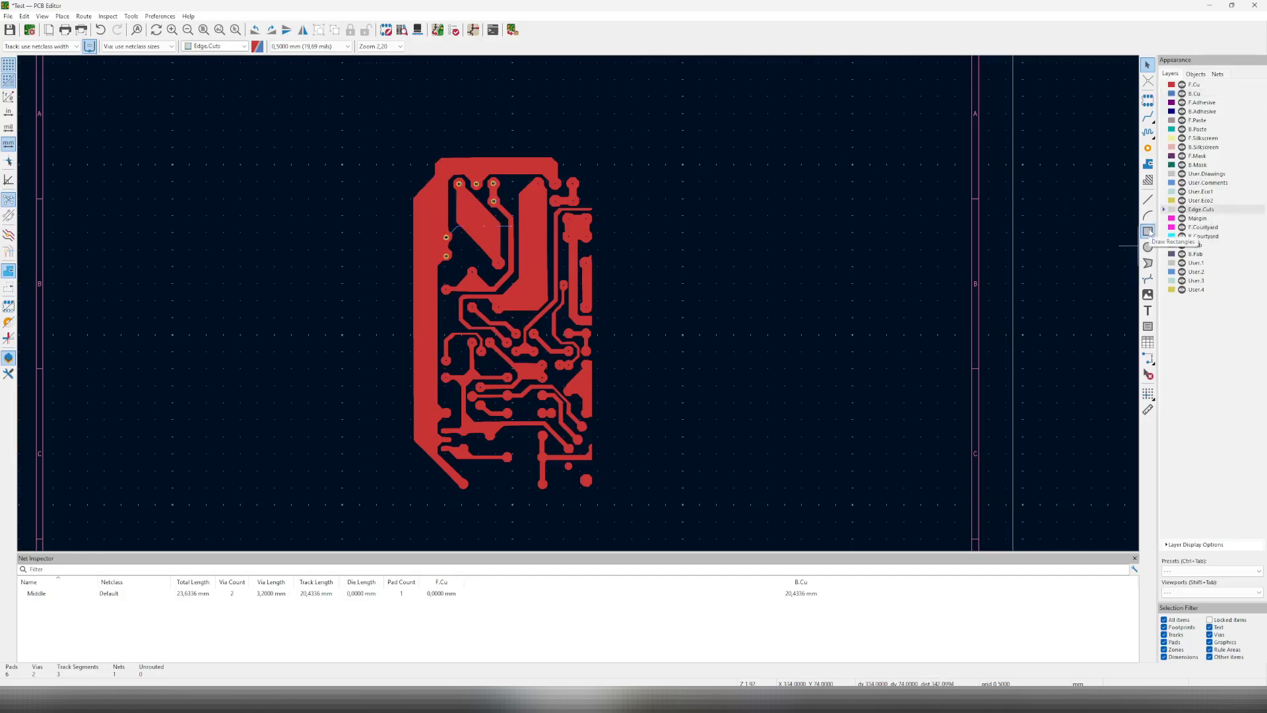
left_click(376, 147)
left_click(628, 506)
key("Escape")
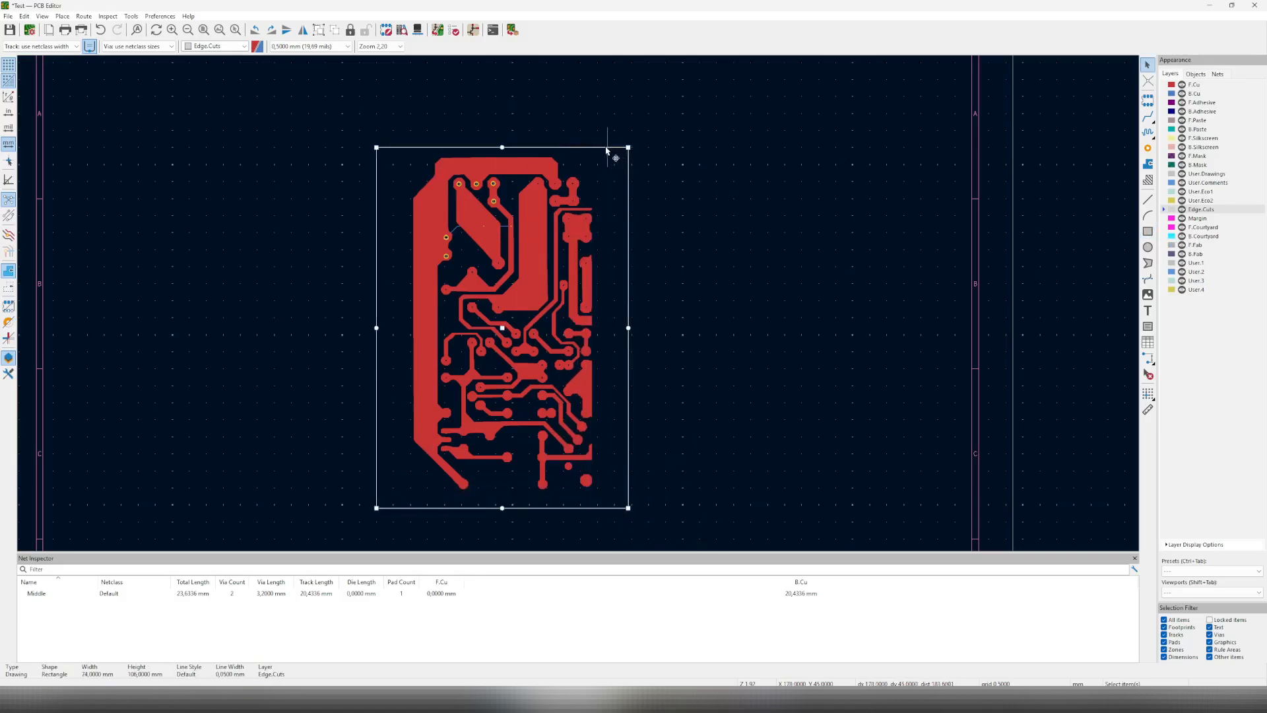
Set the outline rectangle's size to 100 by 100 mm and move it so it encloses the copper artwork.
double_click(606, 149)
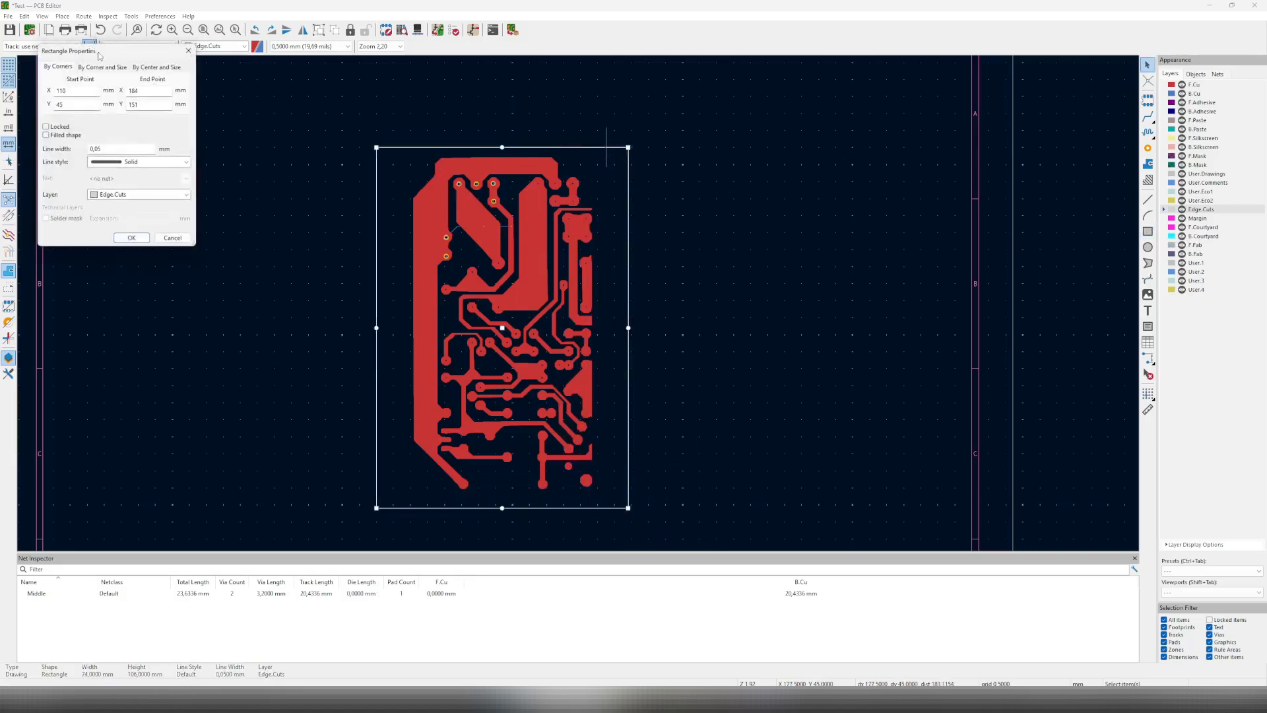
left_click_drag(99, 56, 157, 132)
left_click(218, 142)
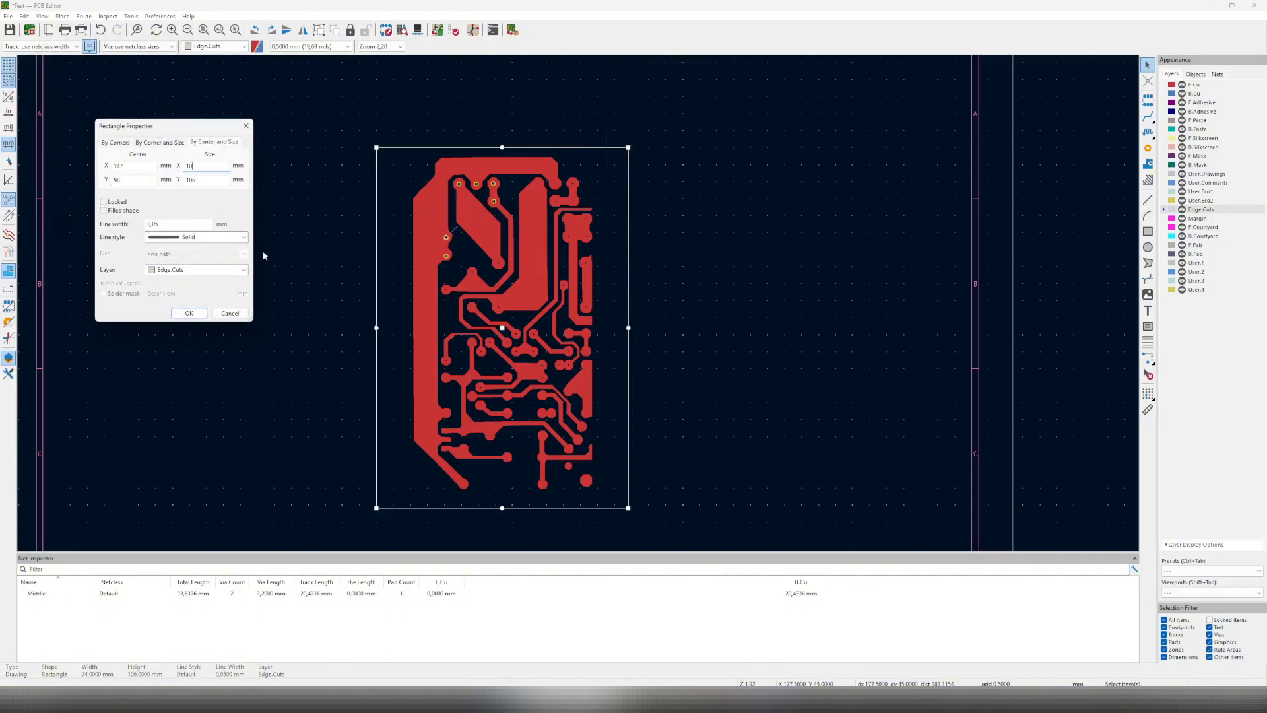
type("100")
left_click(189, 313)
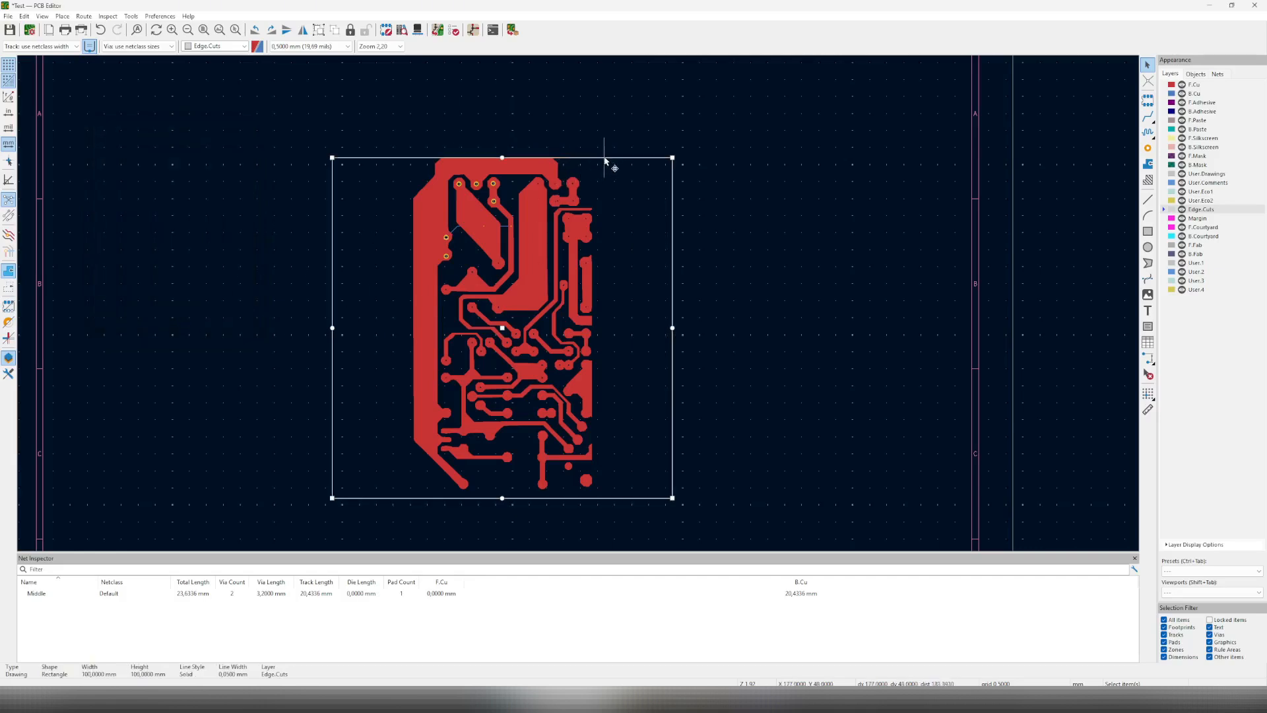
key("m")
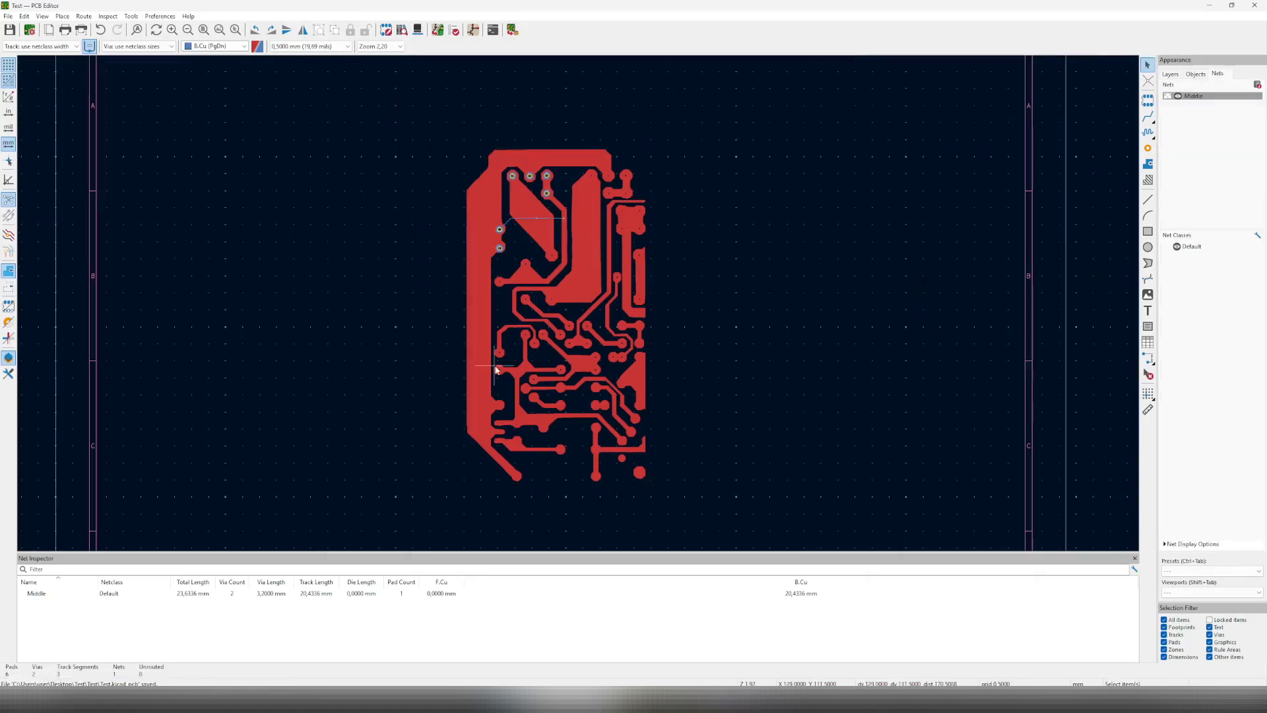
Search the Plugin and Content Manager for jlc and check whether the Fabrication Toolkit is among the installed plugins.
scroll(574, 303, "up", 3)
scroll(528, 368, "down", 2)
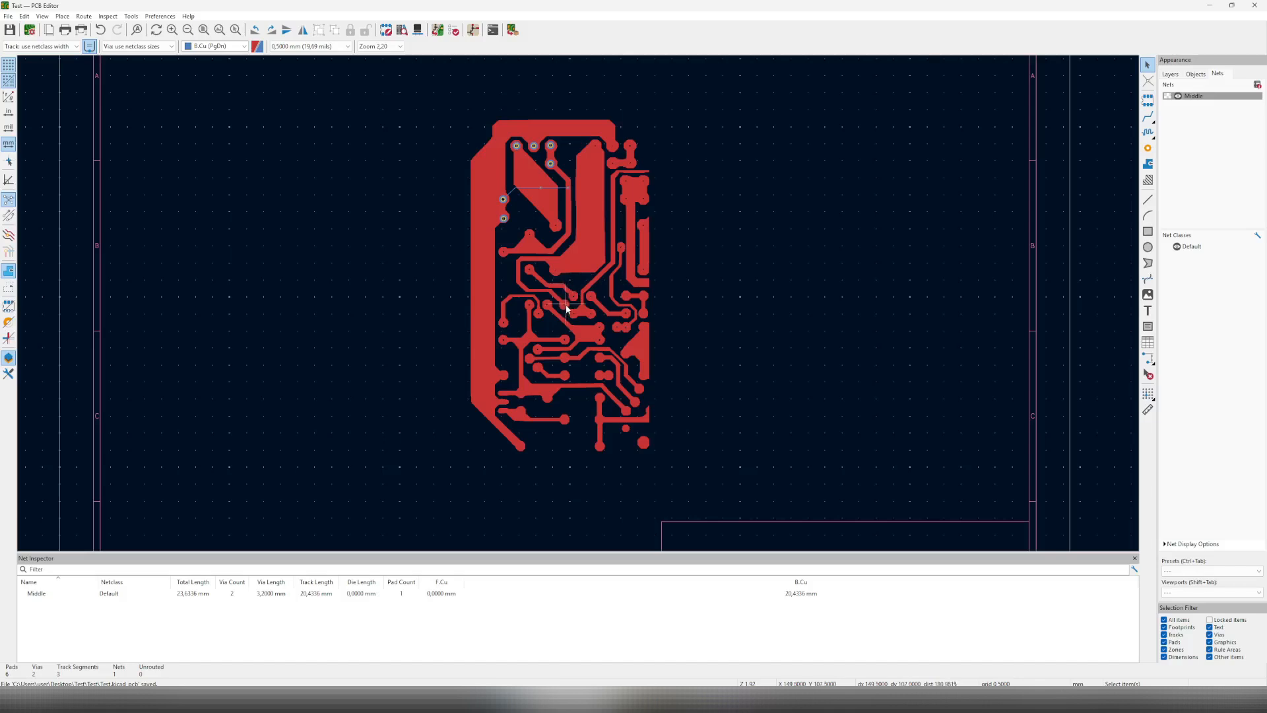
mouse_move(722, 700)
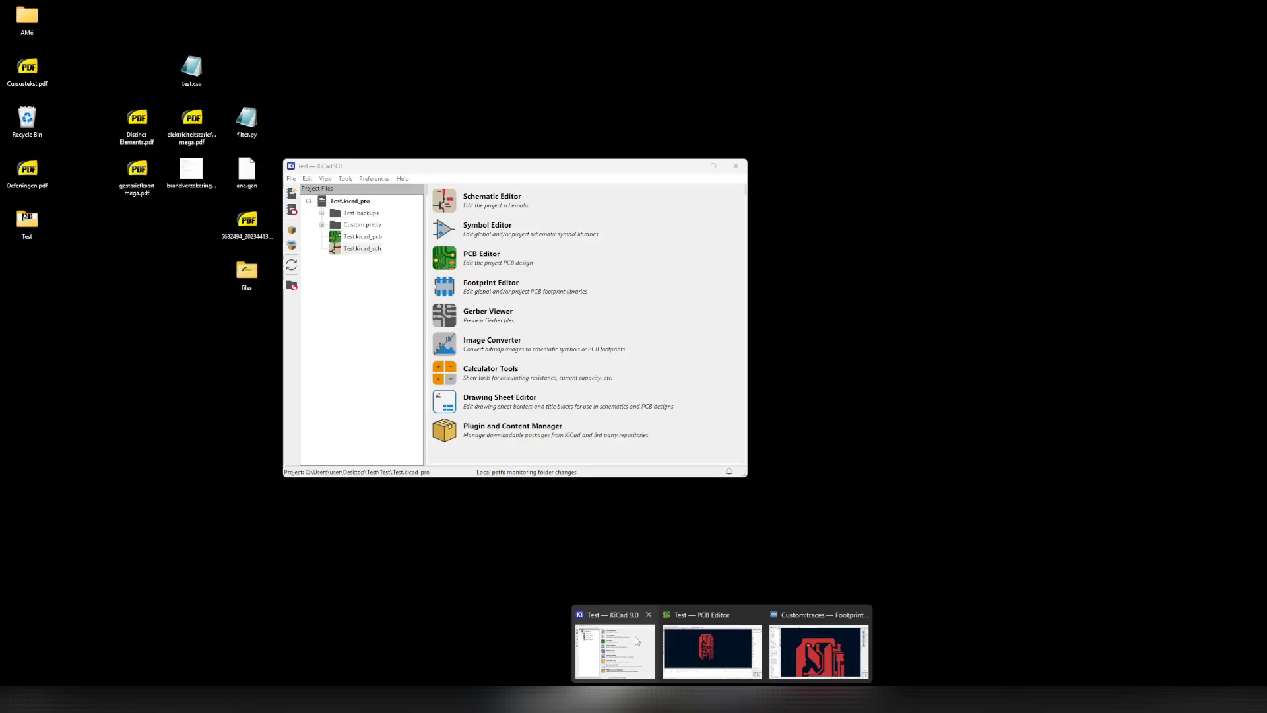
left_click(621, 650)
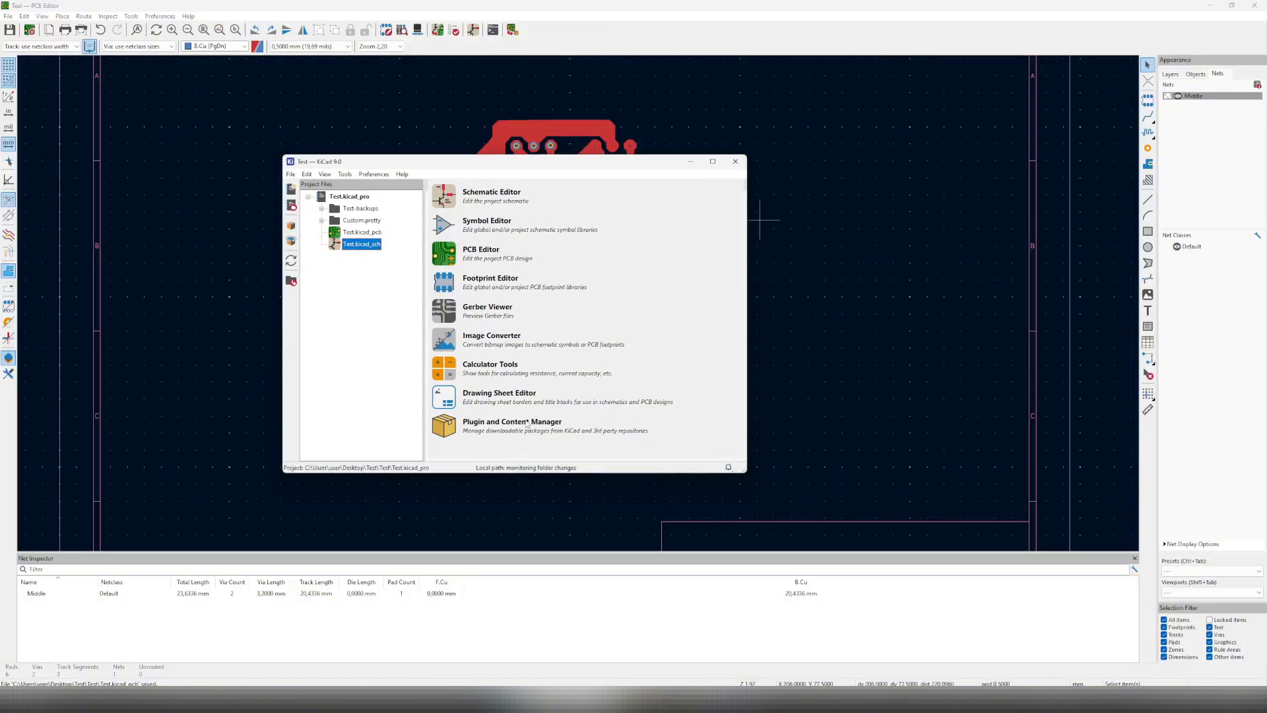
left_click(456, 430)
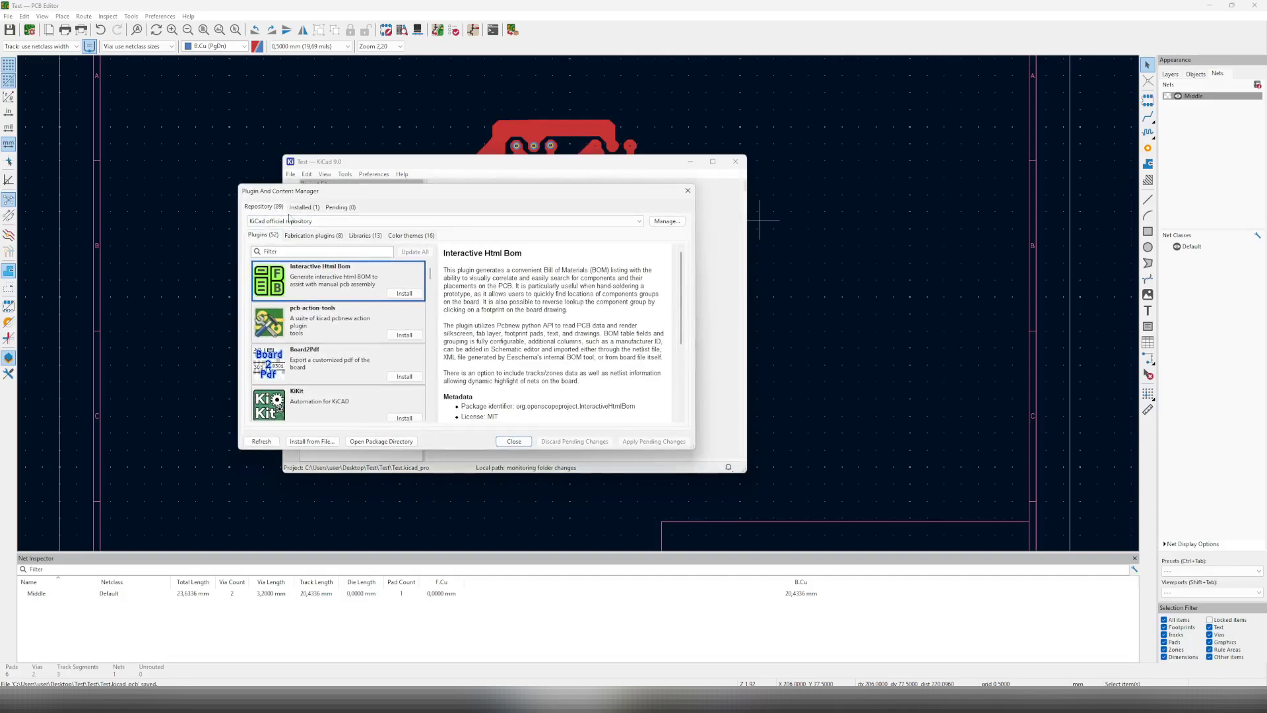
left_click(274, 252)
type("jlcp")
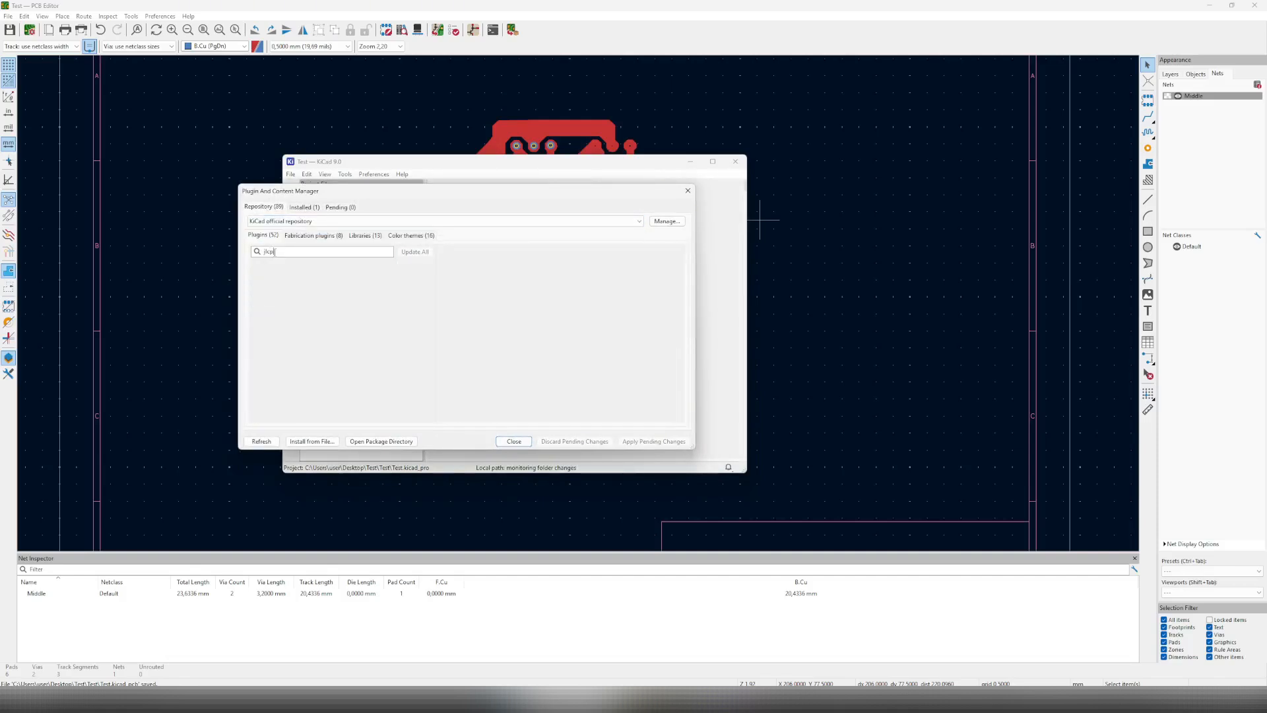
key("BackSpace")
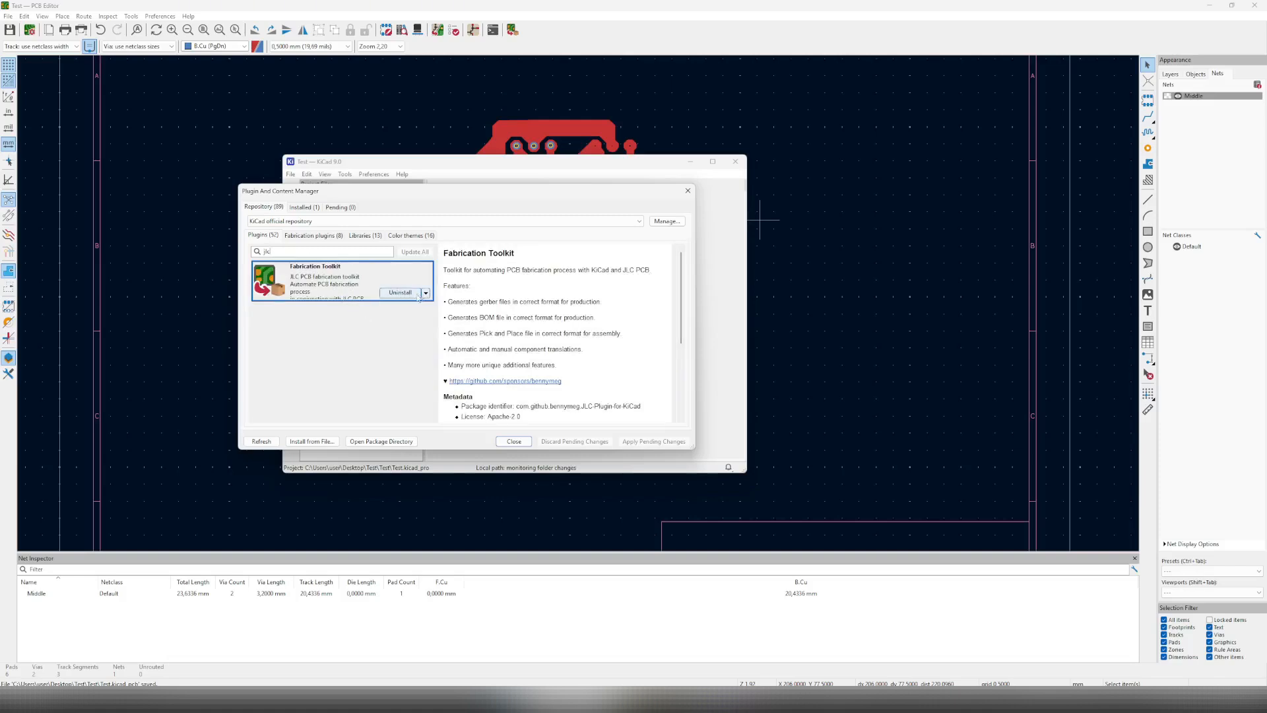
left_click(304, 208)
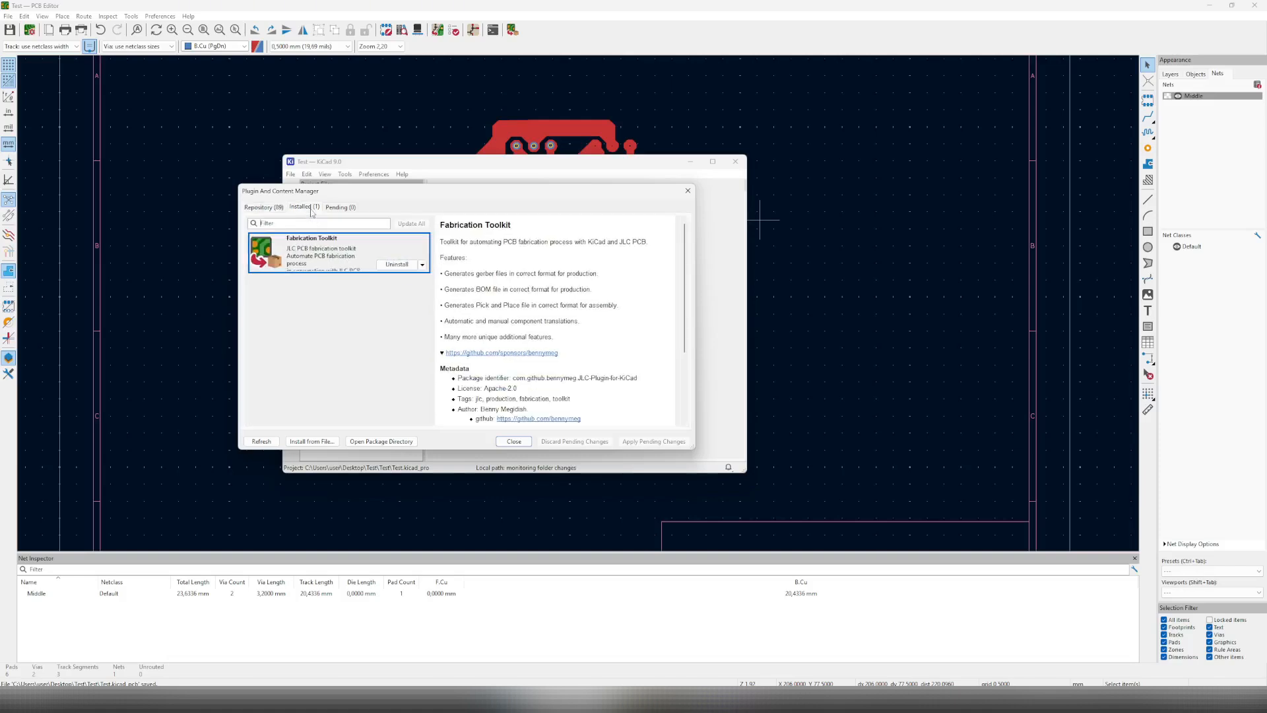
left_click(688, 191)
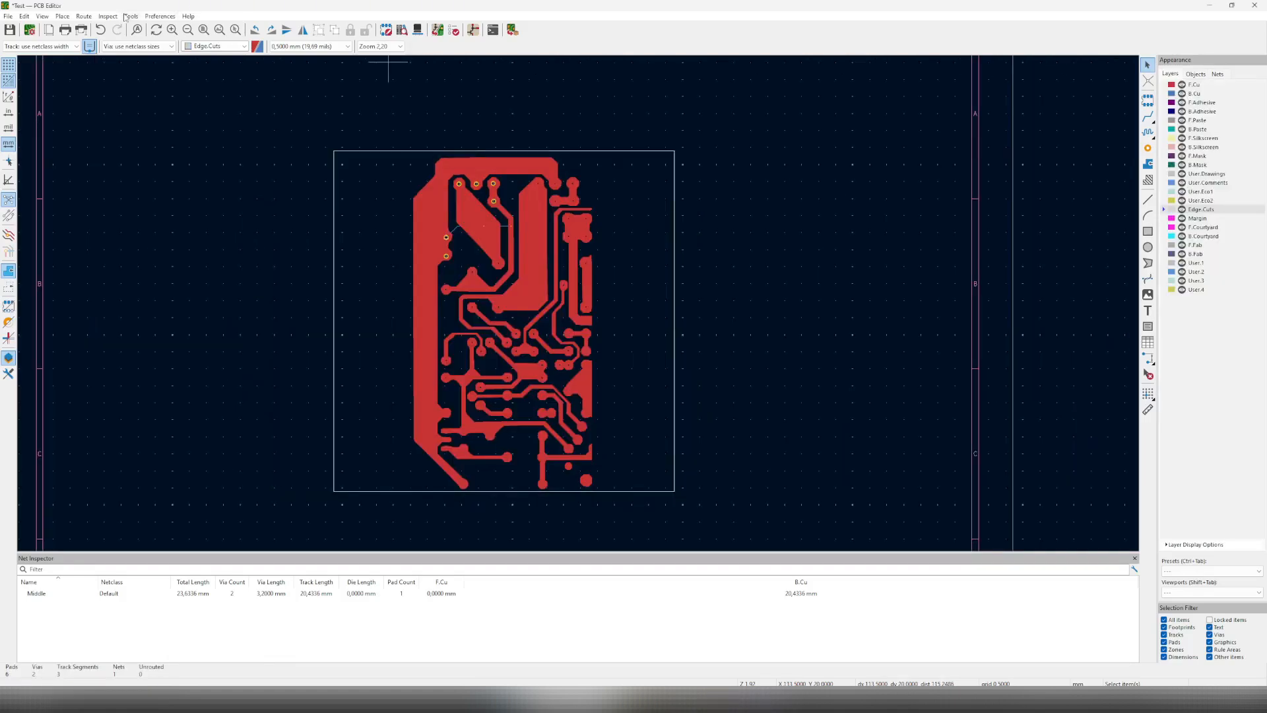
Generate the production files with the Fabrication Toolkit's default options and select Test.zip in the production folder.
left_click(130, 17)
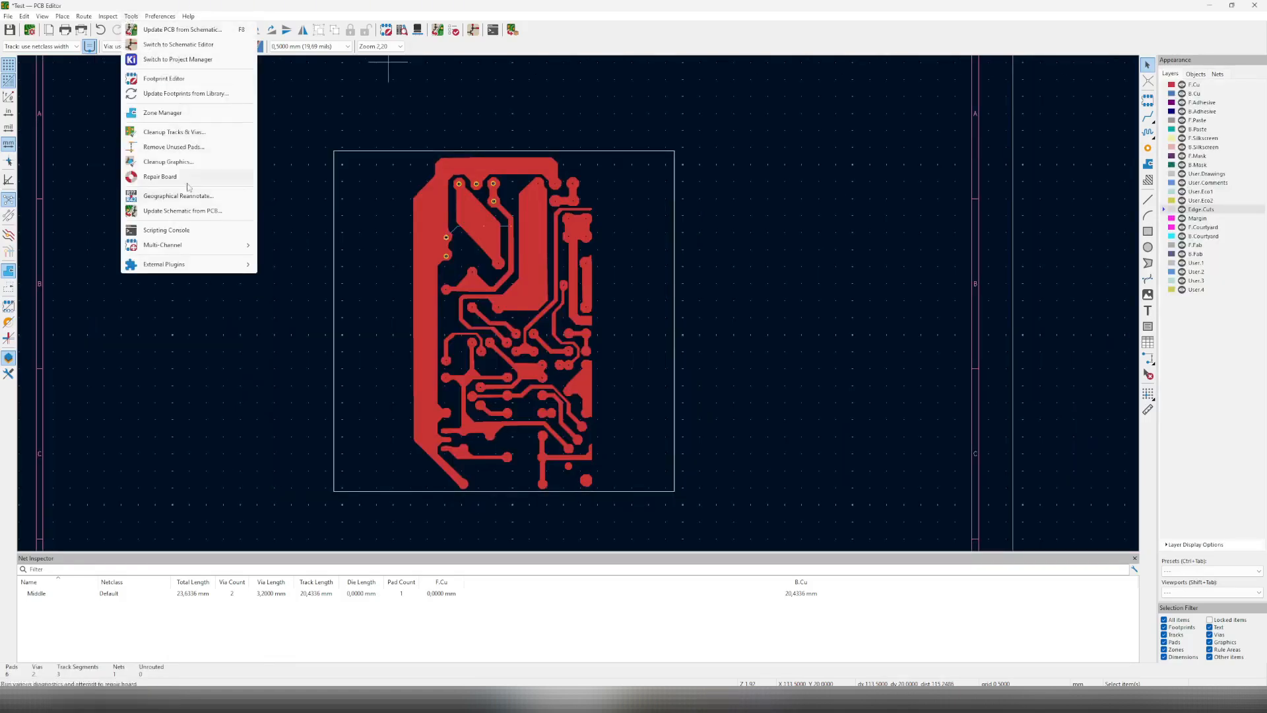
mouse_move(190, 266)
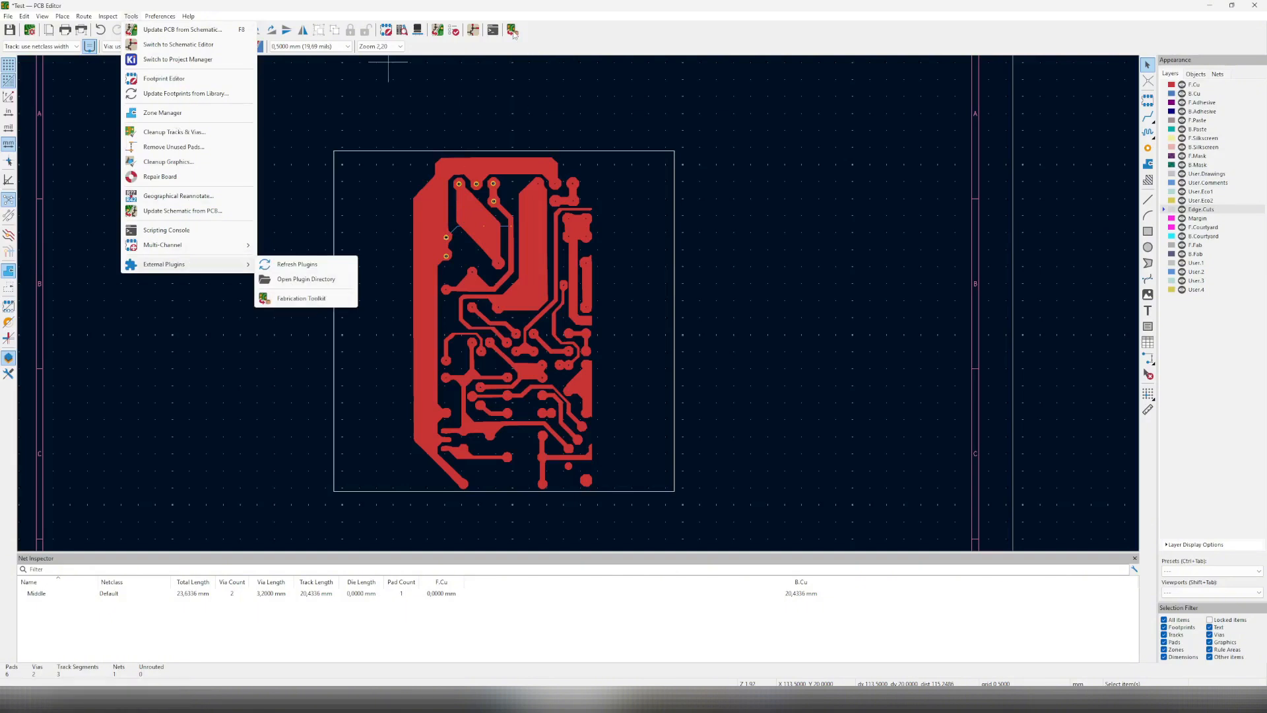
left_click(512, 30)
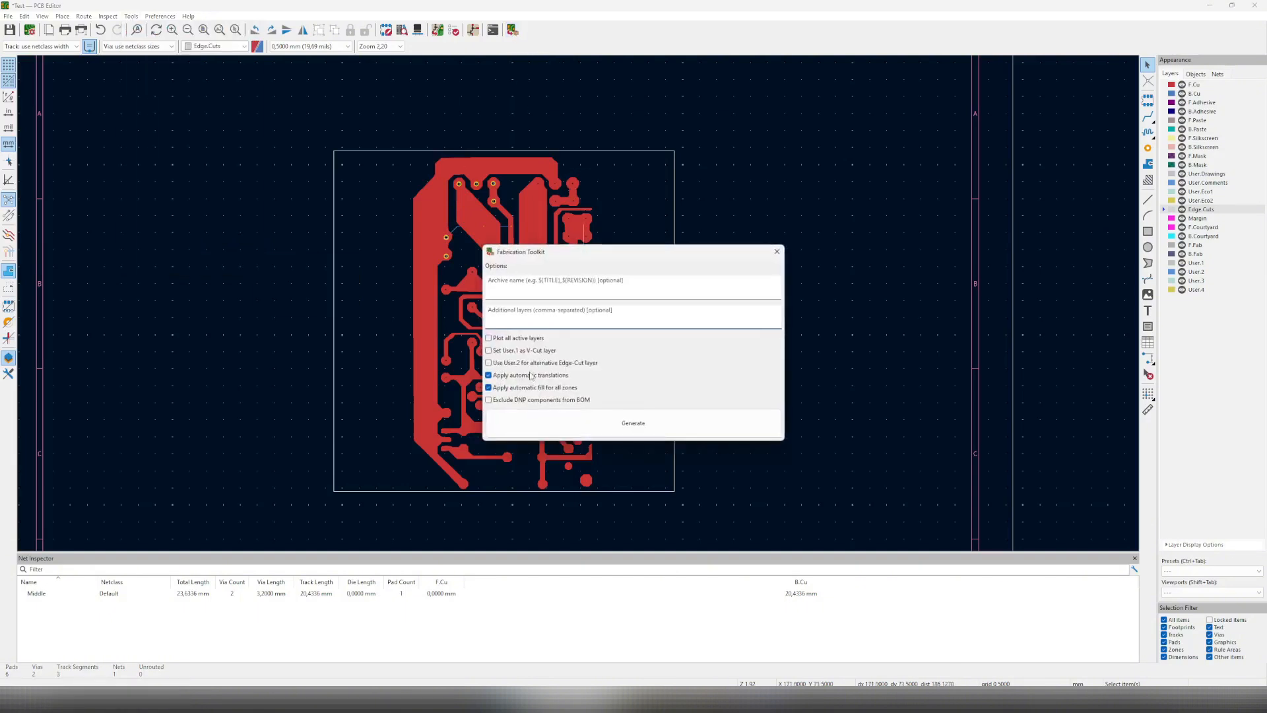
left_click(603, 429)
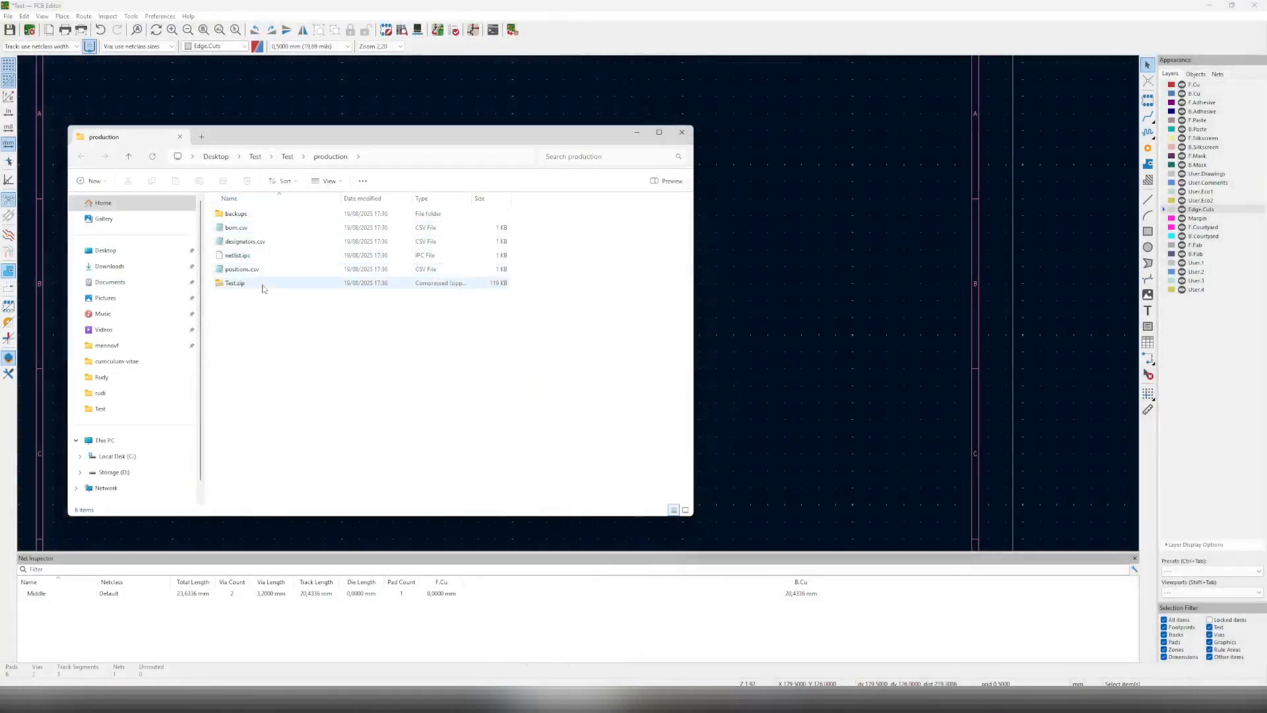
left_click(235, 285)
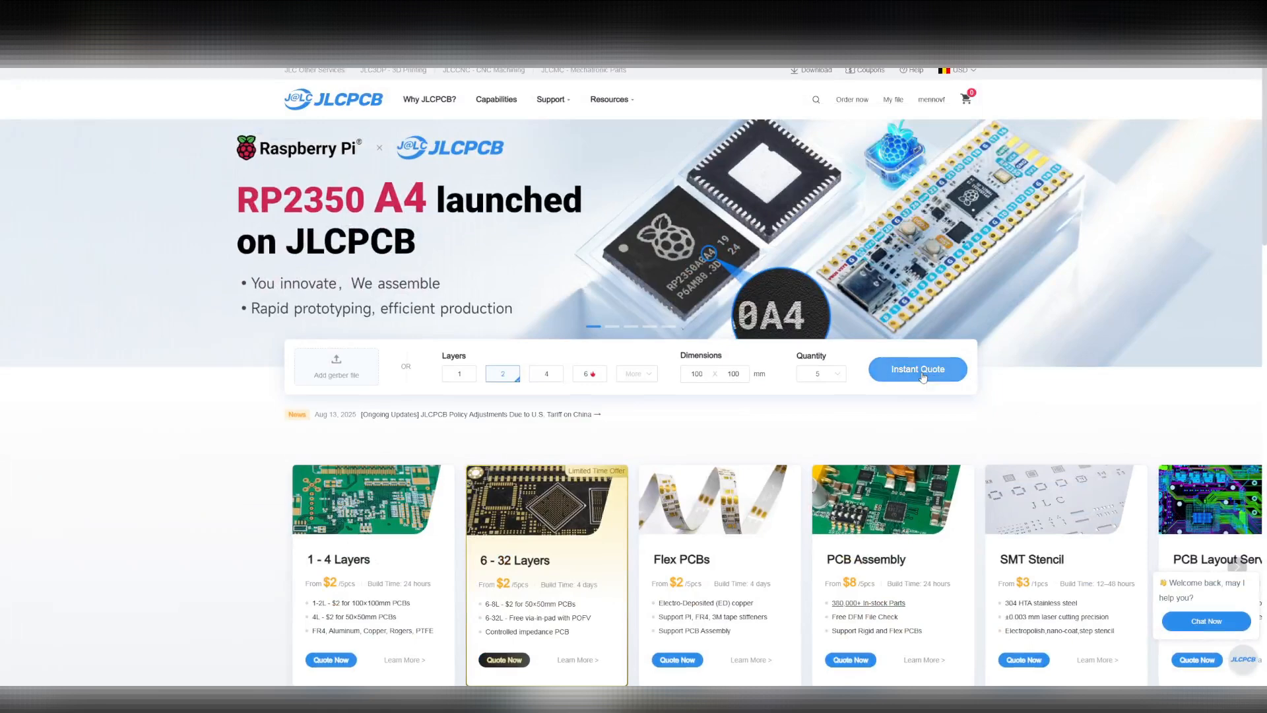
Start an instant quote on the JLCPCB site and upload Test.zip from the production folder as the gerber file.
left_click(891, 371)
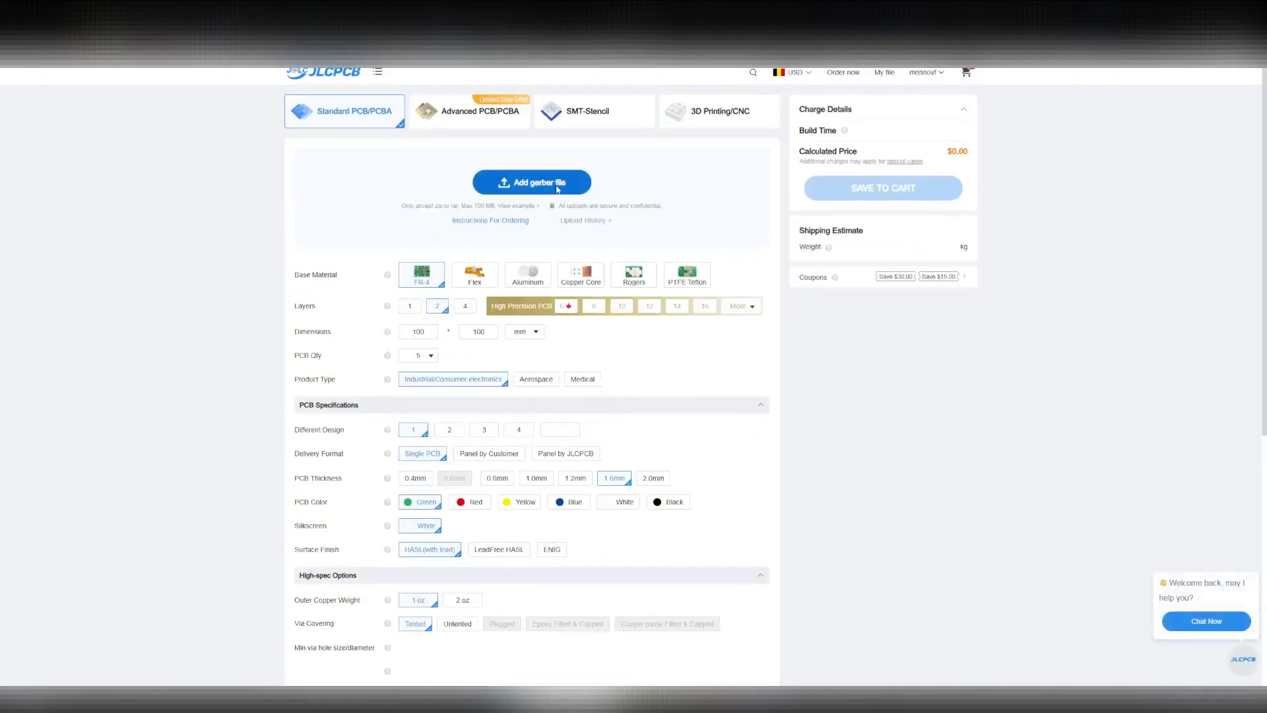
mouse_move(632, 699)
left_click(721, 651)
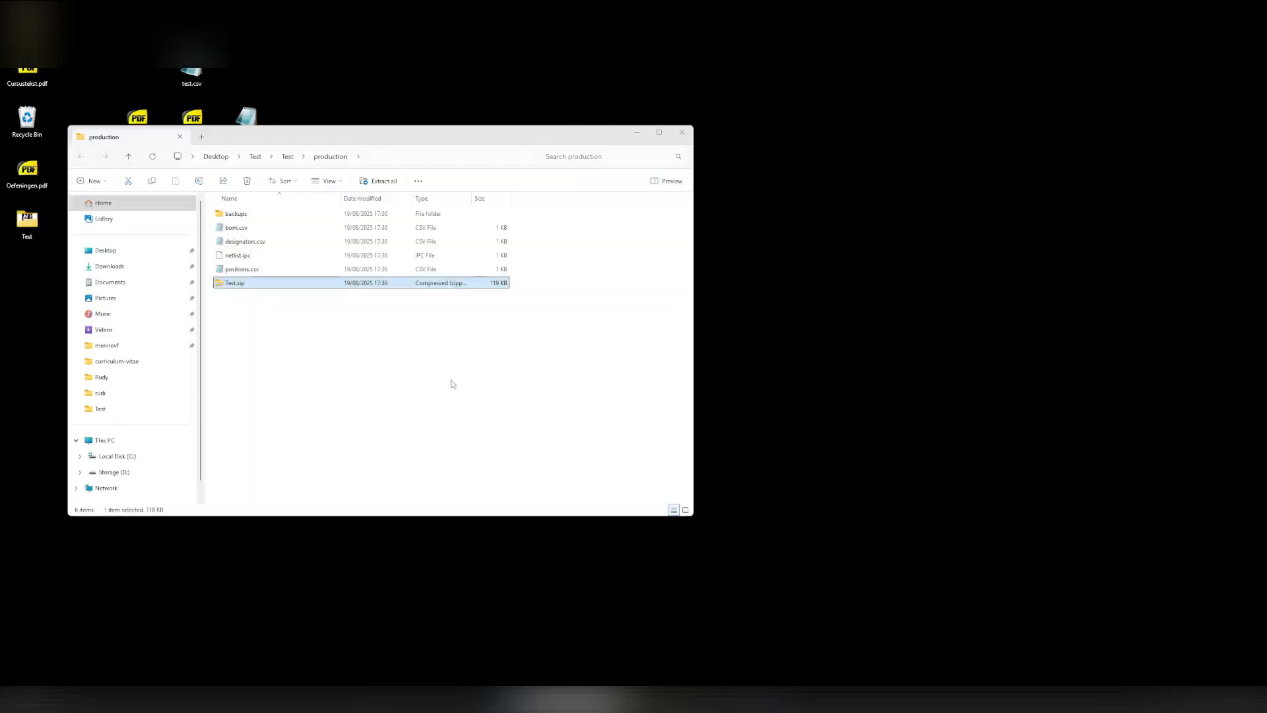
left_click_drag(370, 135, 583, 438)
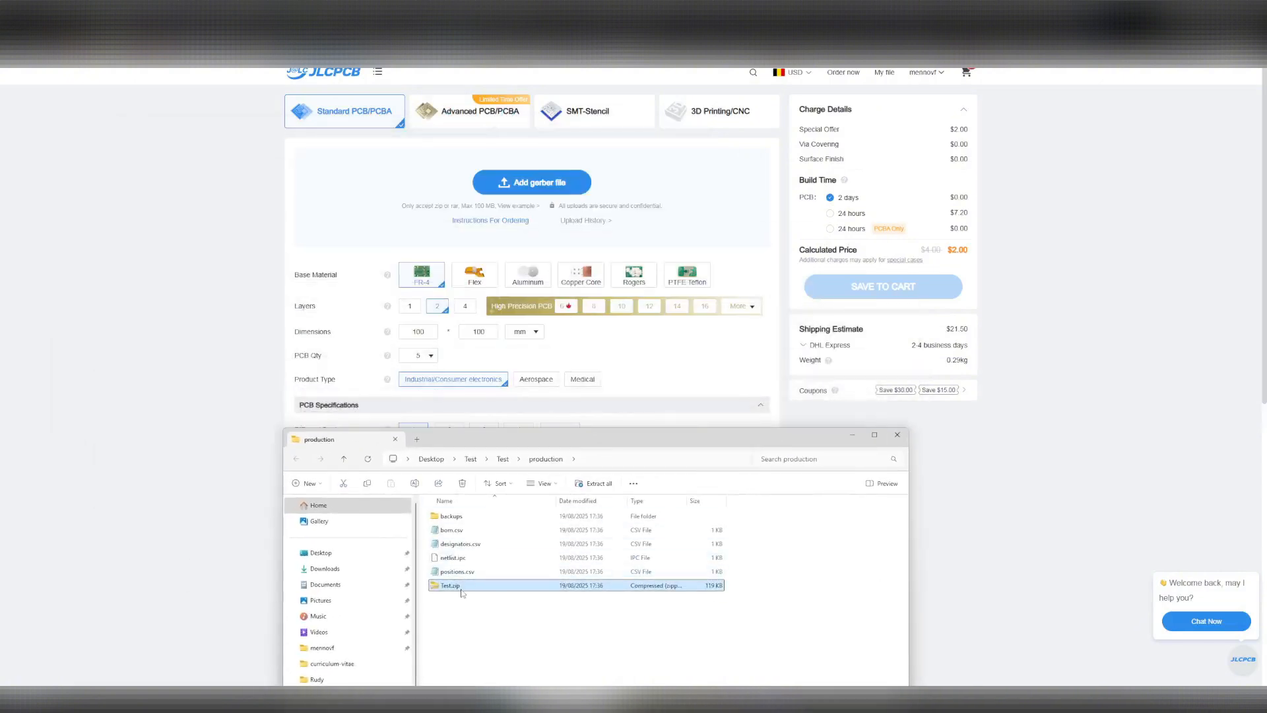
left_click_drag(450, 585, 538, 203)
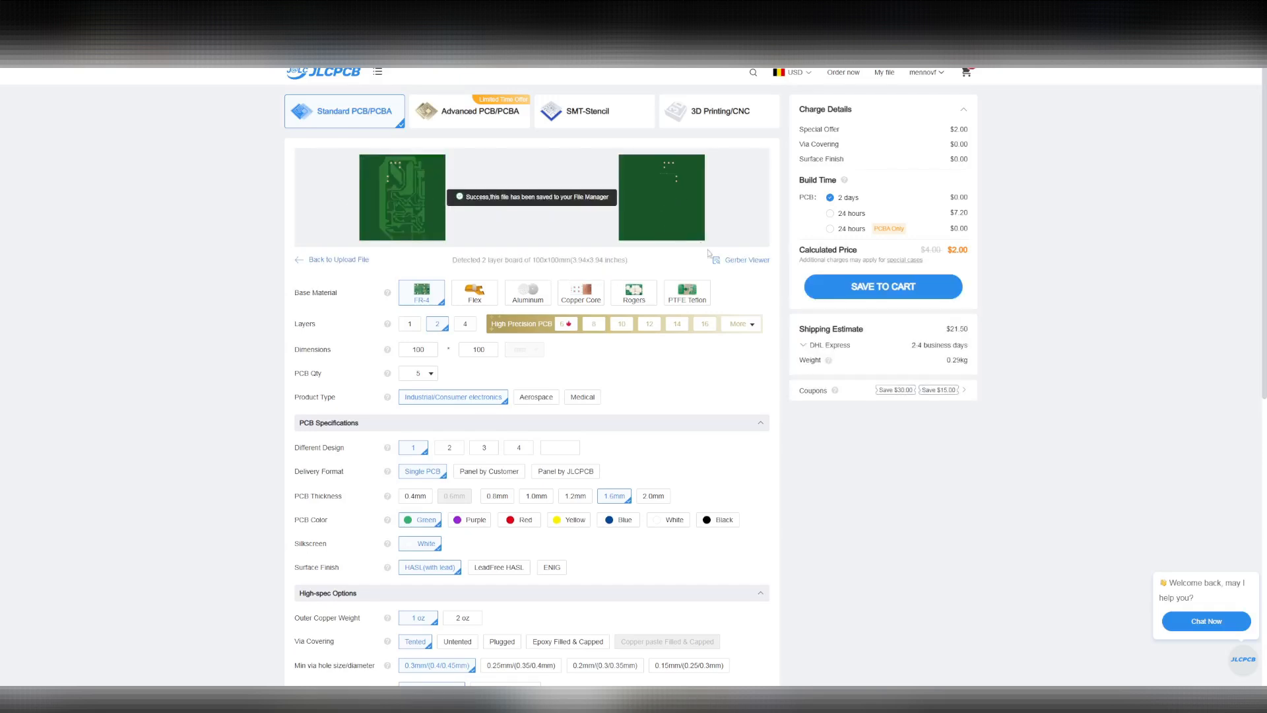
Open the uploaded board in the Gerber Viewer and inspect it from several angles in 3D.
left_click(730, 259)
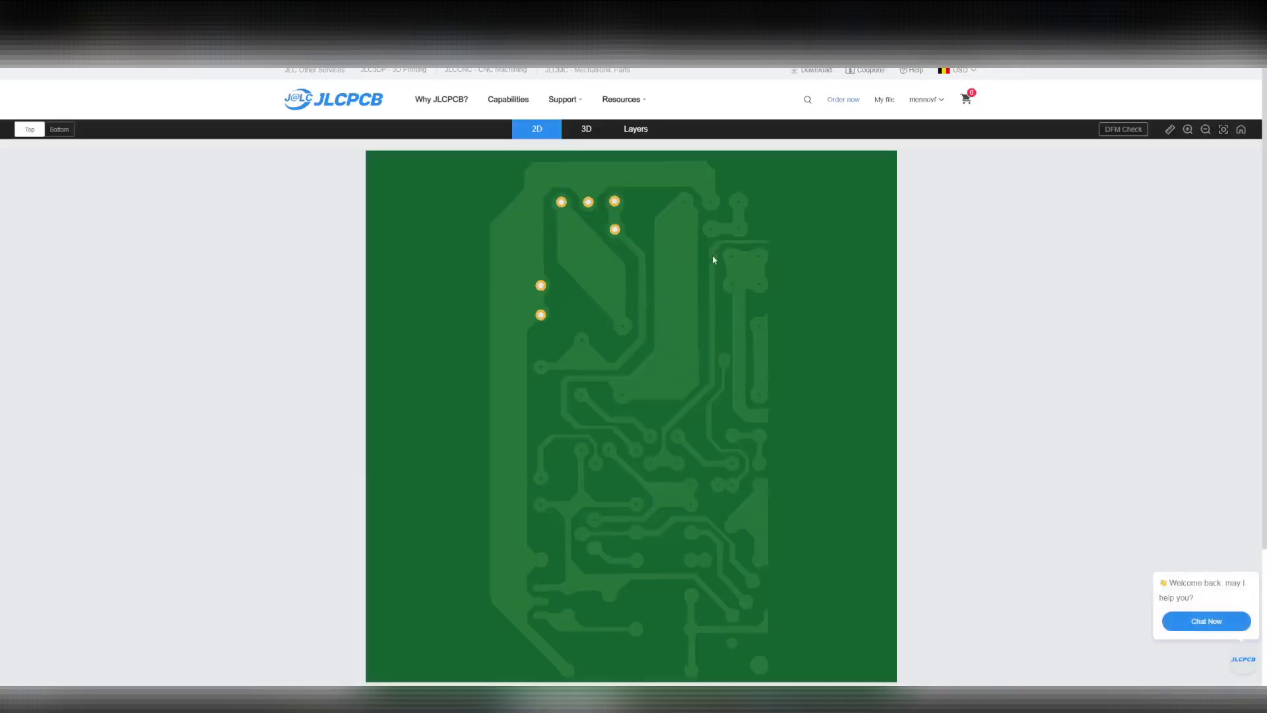
left_click(611, 129)
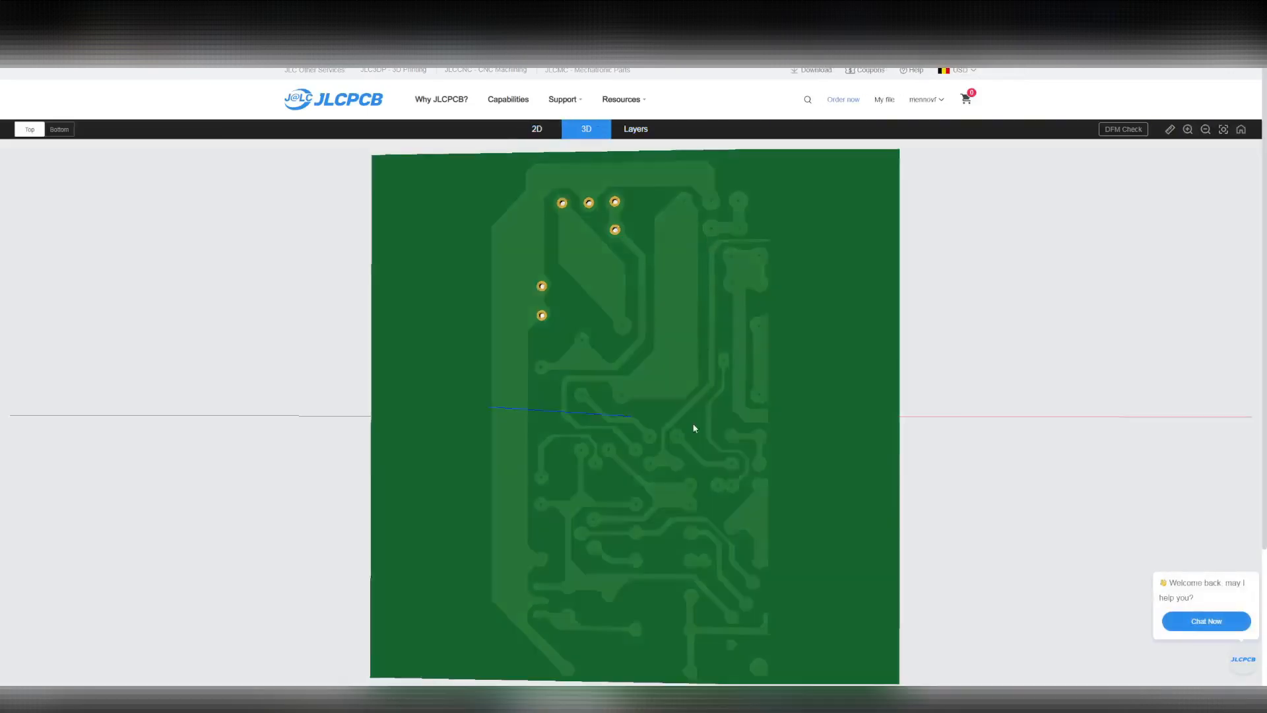
left_click_drag(693, 425, 494, 309)
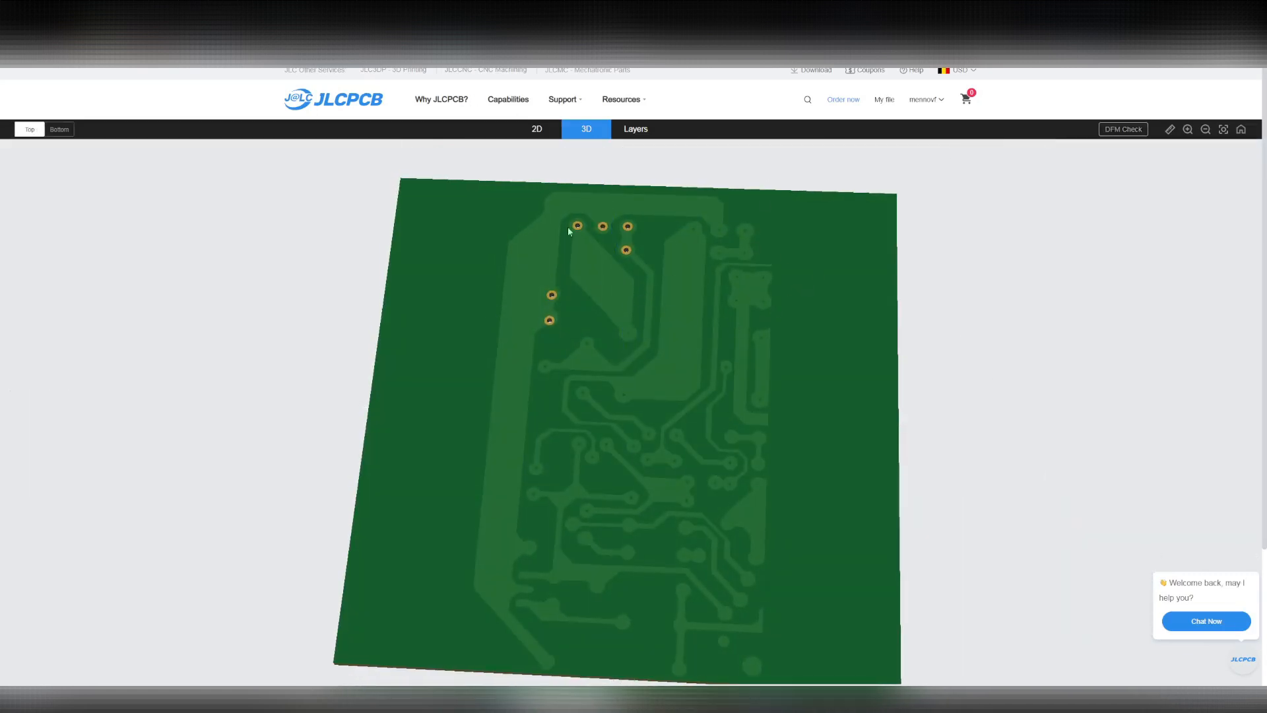
left_click_drag(570, 232, 558, 310)
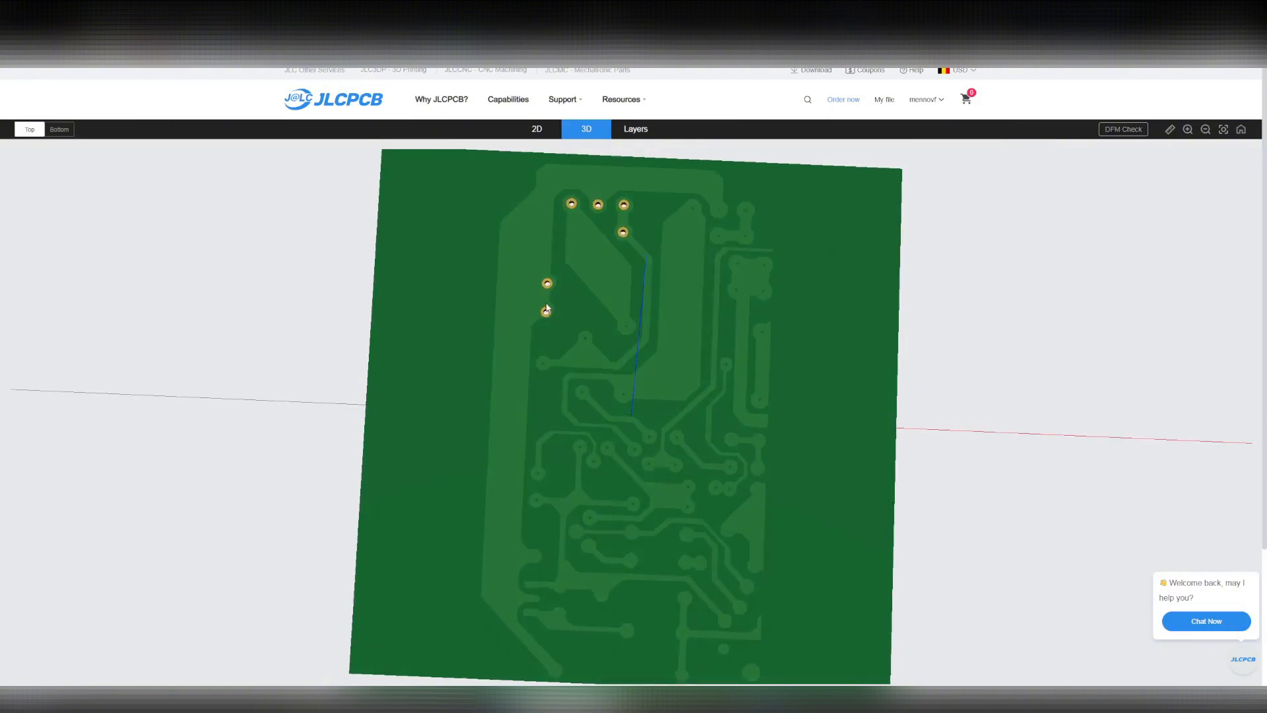
Run the PCB DFM check on the uploaded board, previewing its other view modes before returning to the Gerber view.
left_click(1117, 130)
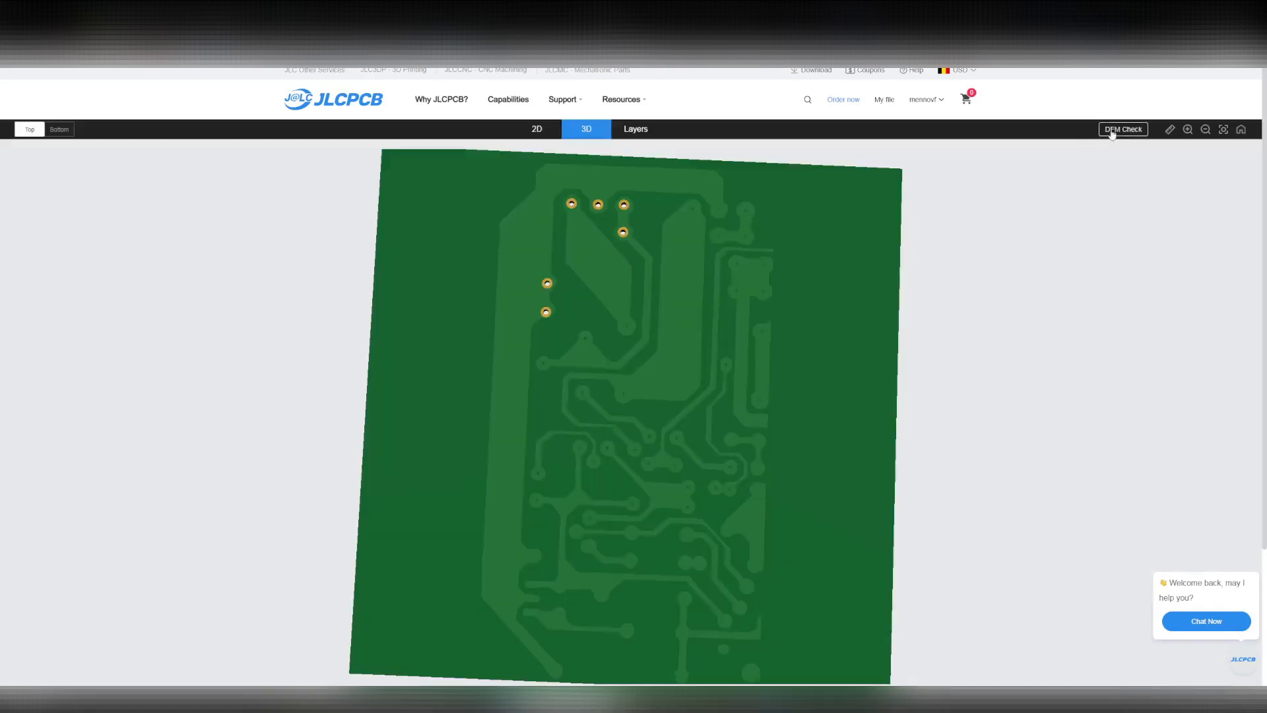
left_click(1121, 130)
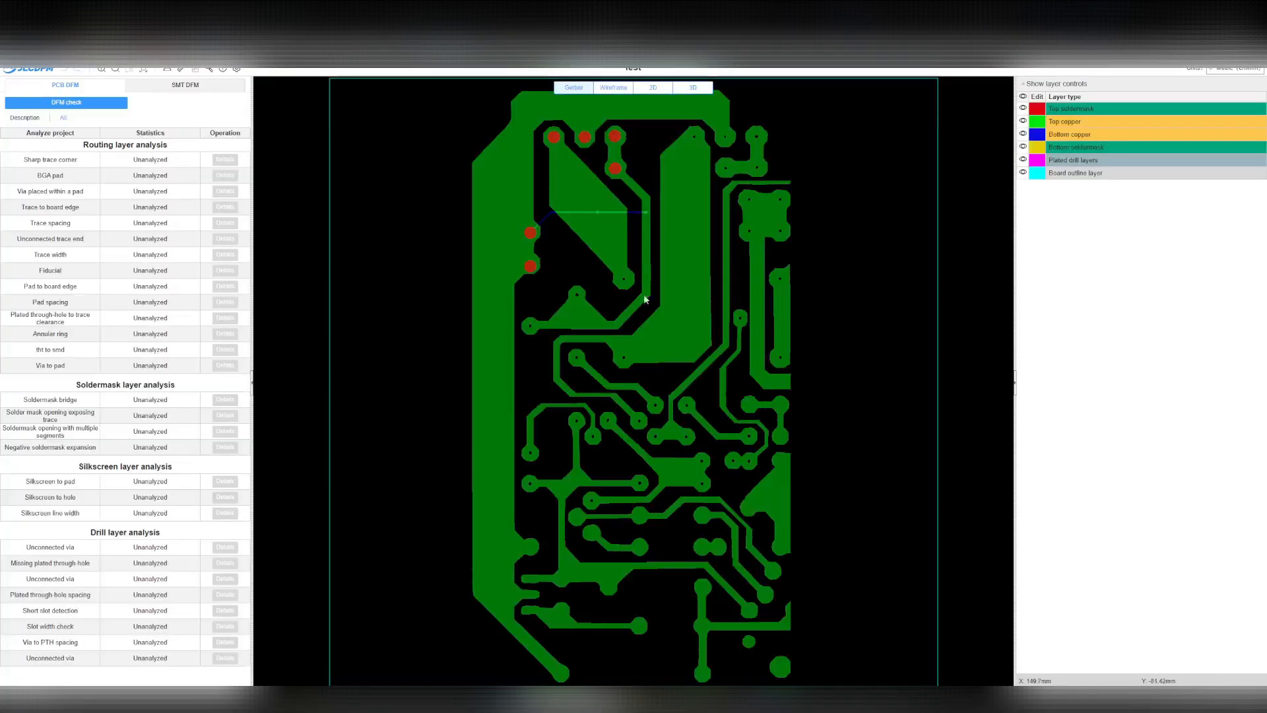
left_click(78, 101)
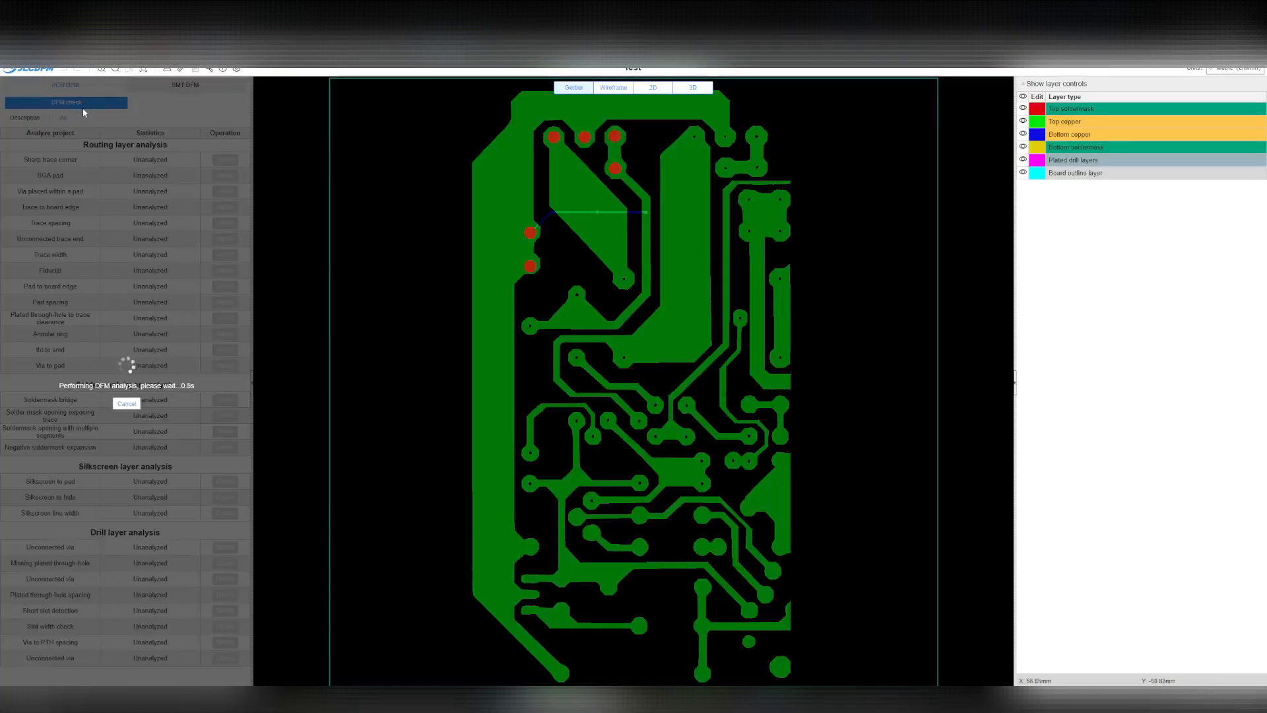
left_click(618, 92)
left_click(648, 90)
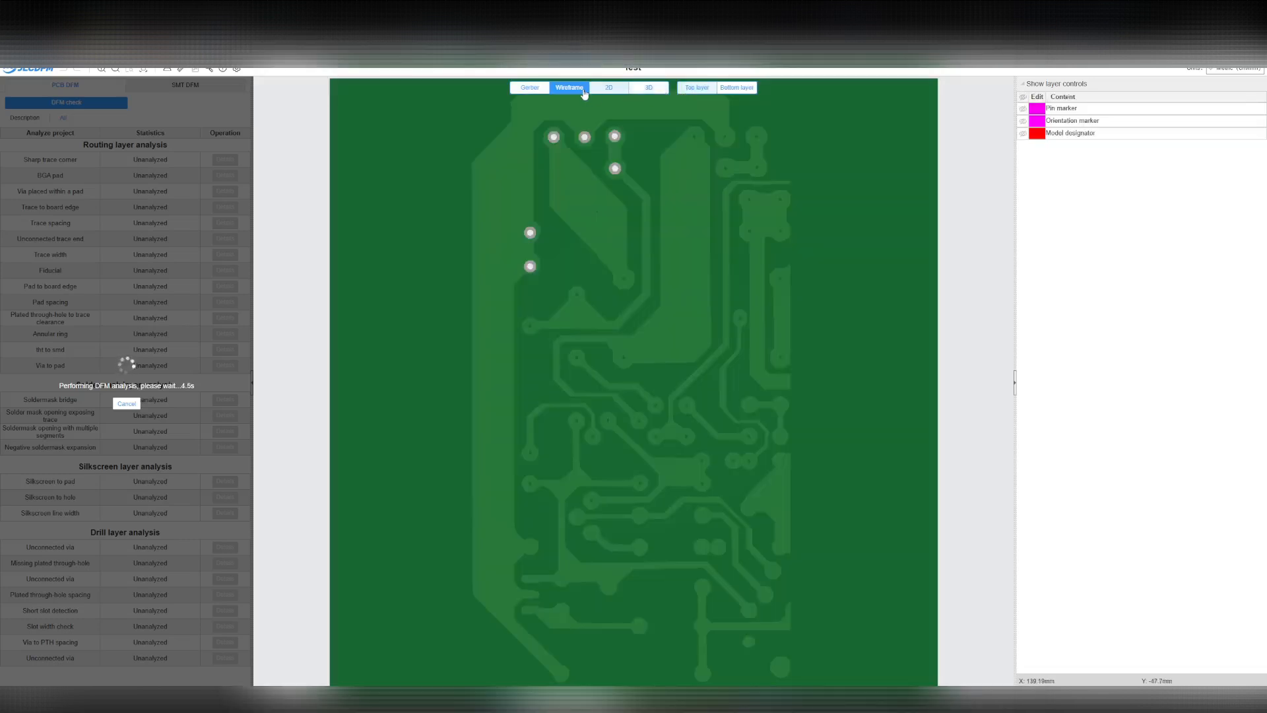
left_click(530, 87)
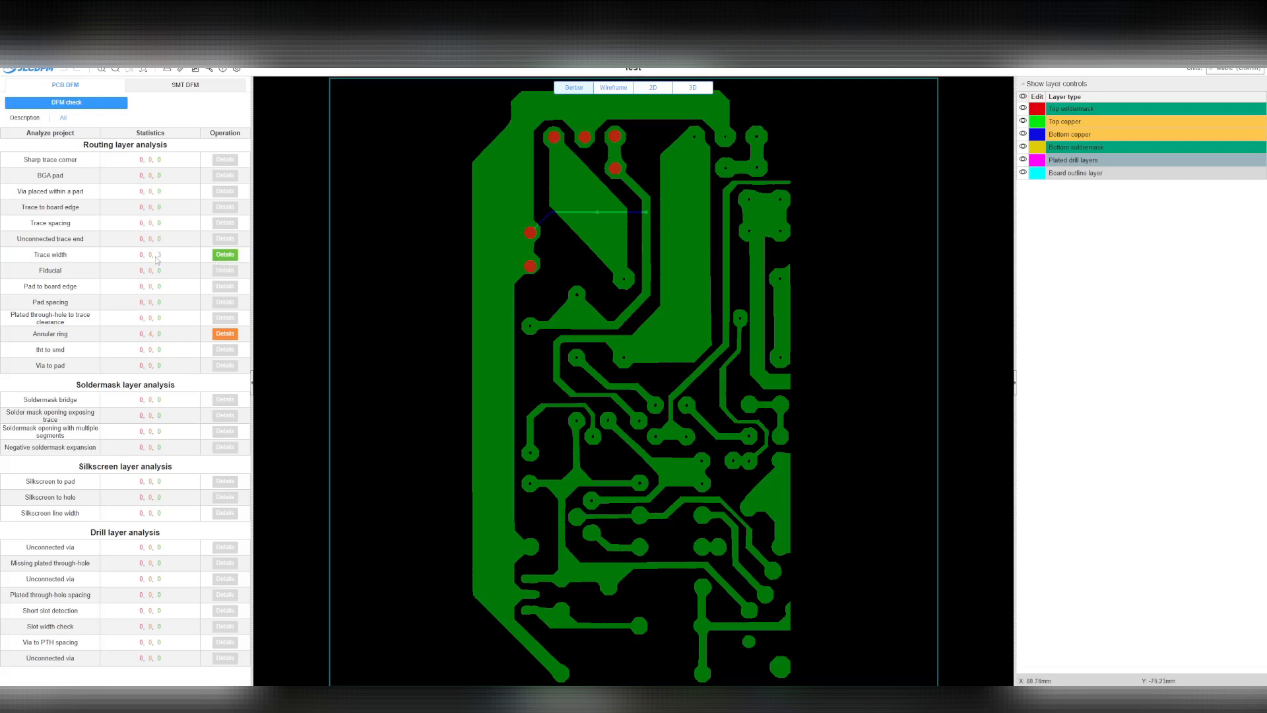
Review the trace width details of the DFM analysis on the bottom copper layer and close them.
left_click(222, 255)
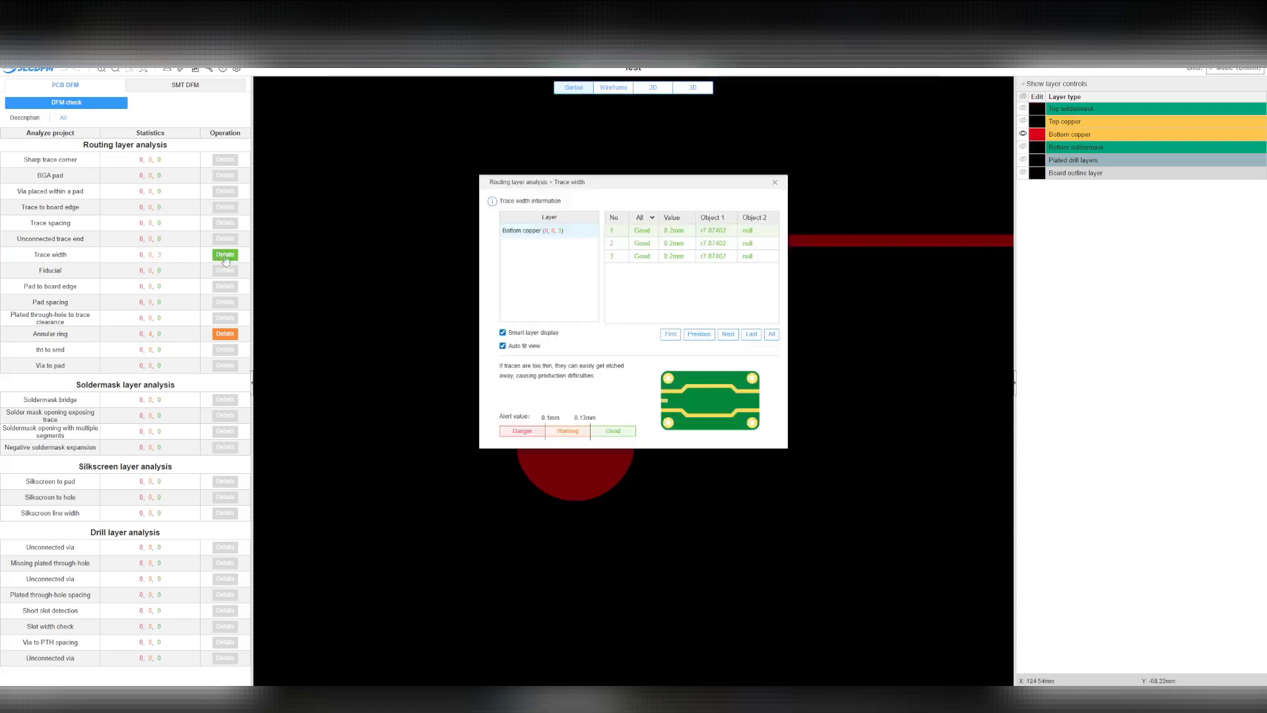
mouse_move(653, 192)
left_mouse_down()
mouse_move(960, 237)
mouse_move(346, 190)
left_mouse_up()
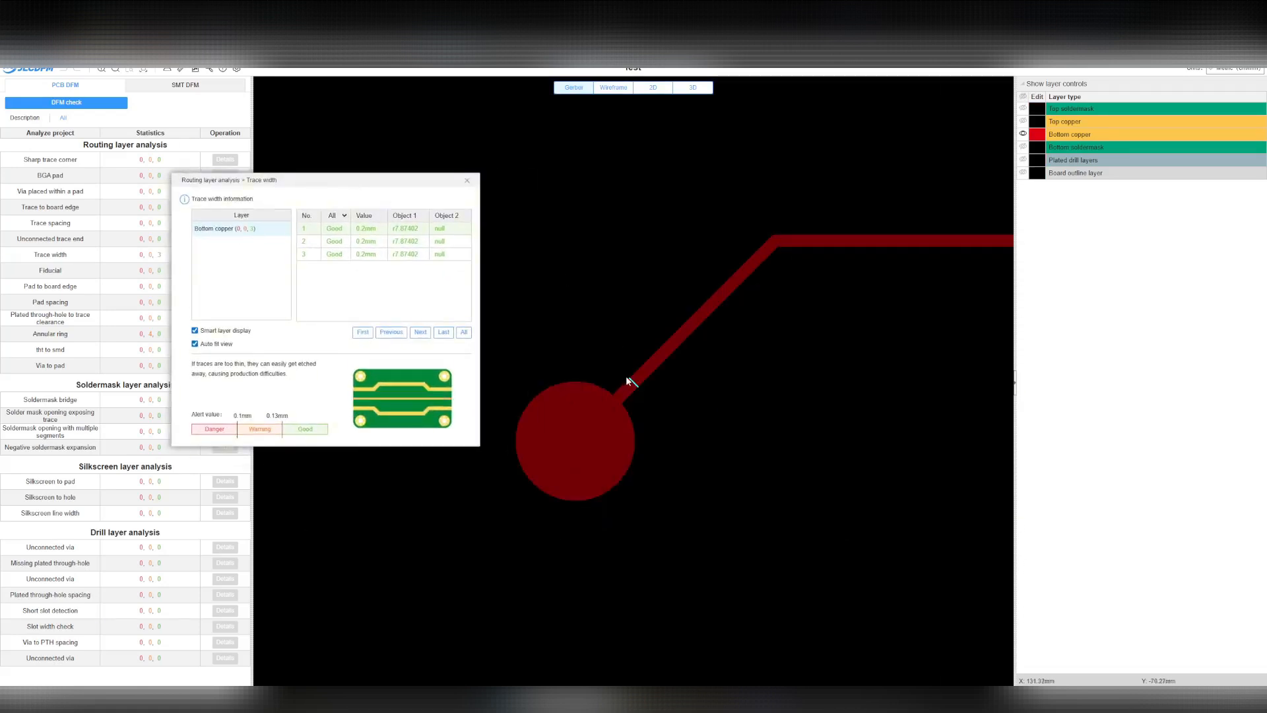
left_click(346, 241)
left_click(344, 233)
left_click(471, 183)
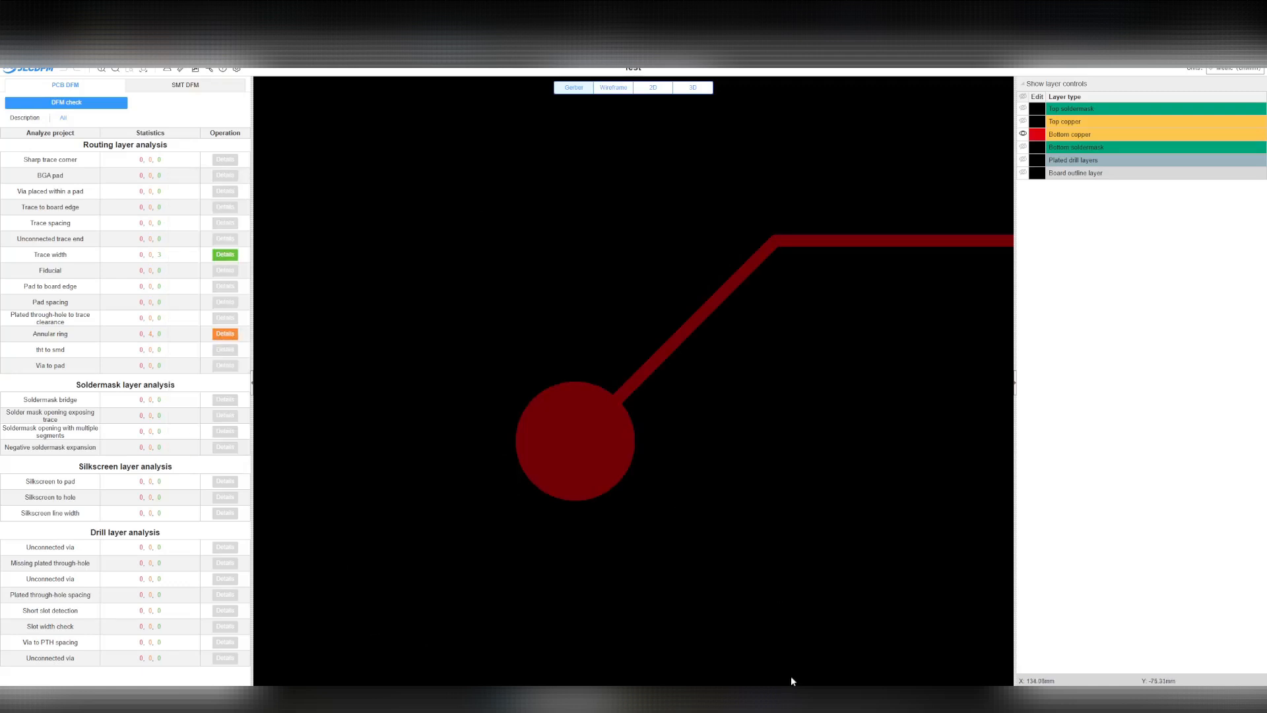